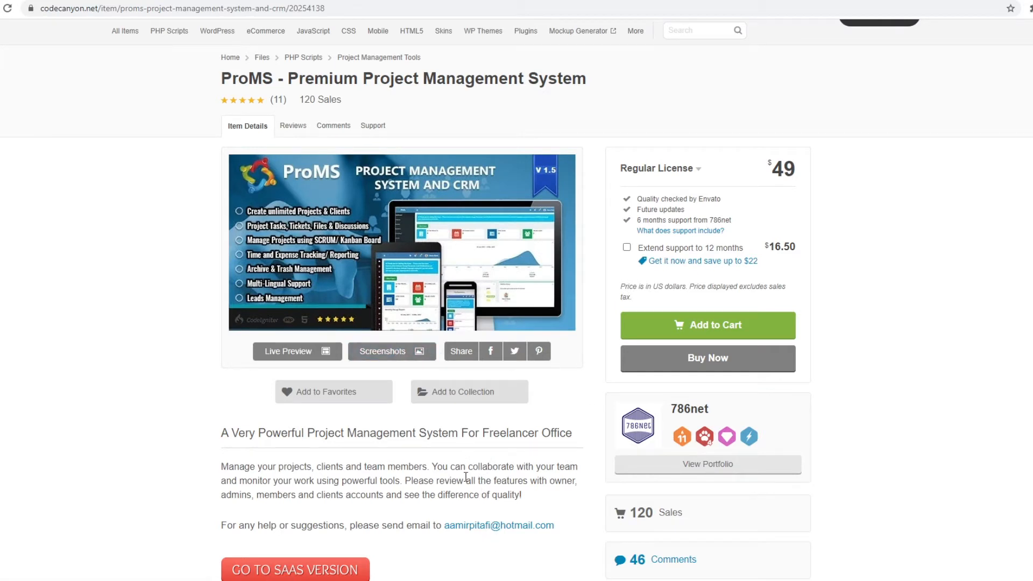
# - Launch the ProMS live demo from the CodeCanyon item page
pyautogui.click(298, 352)
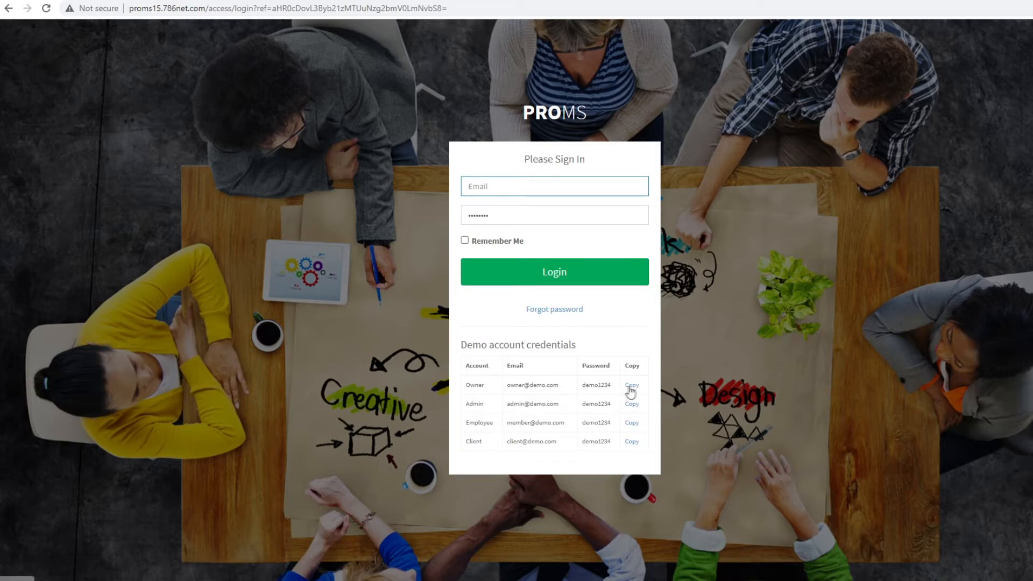
# - Fill in the Owner demo credentials and sign in to ProMS
pyautogui.click(632, 386)
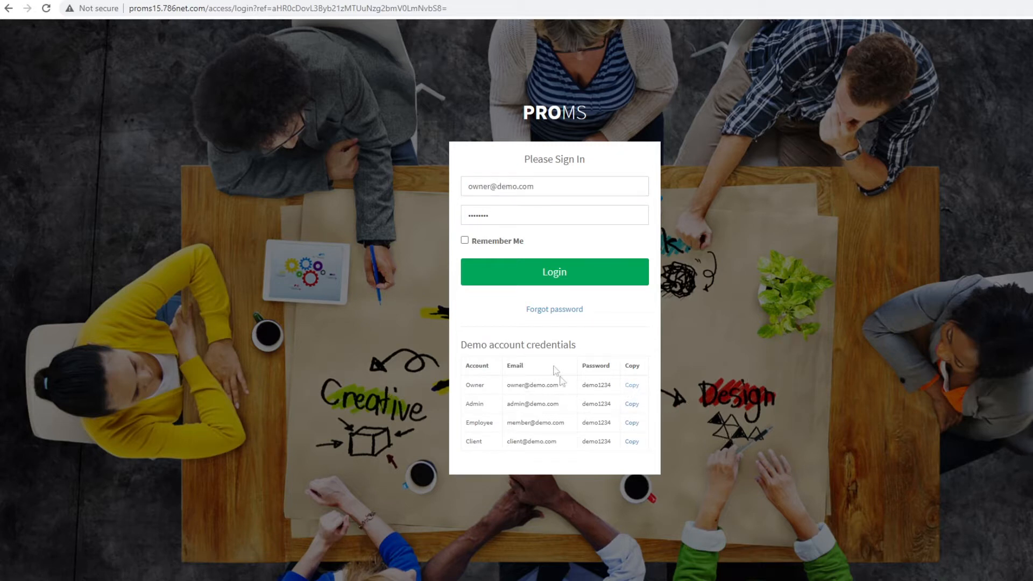
pyautogui.click(560, 280)
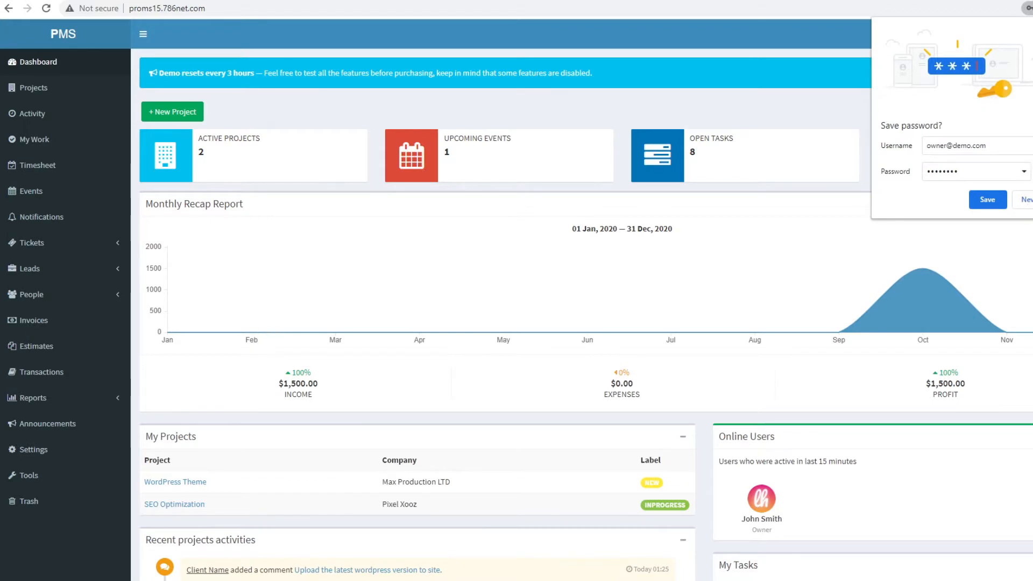
# - Dismiss Chrome's save-password prompt and look at the dashboard's online users count
pyautogui.click(1028, 200)
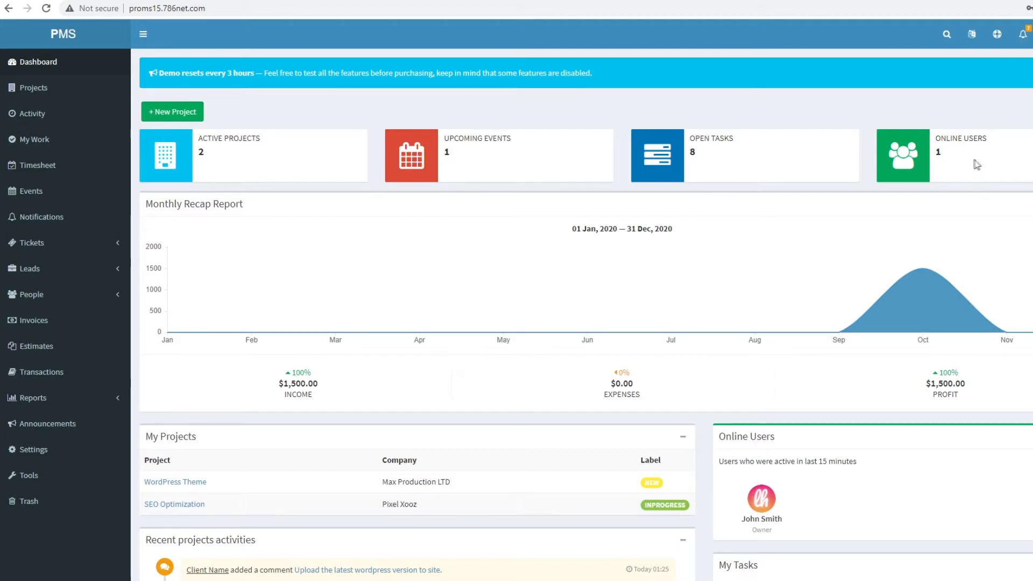
pyautogui.doubleClick(938, 153)
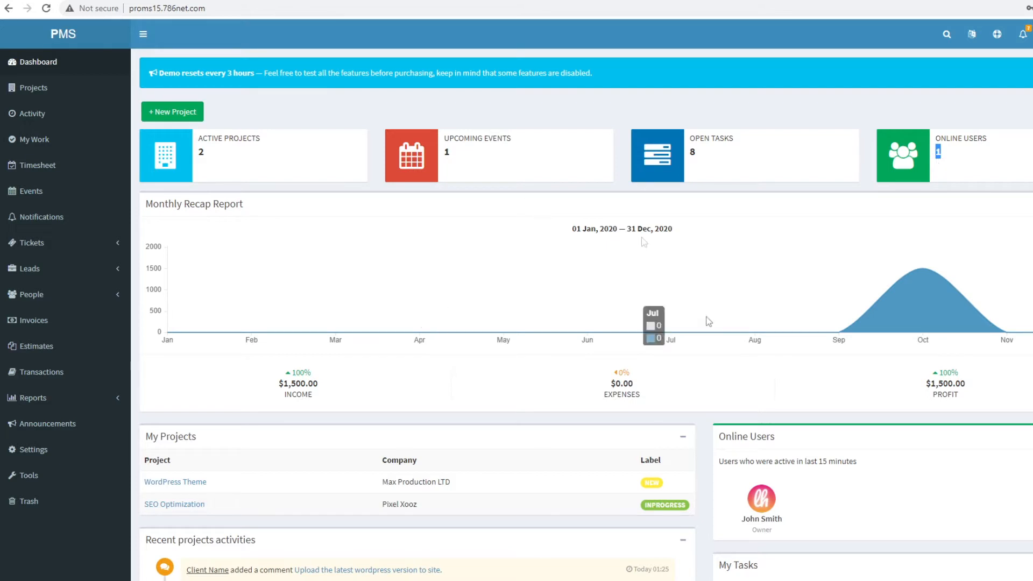
pyautogui.scroll(-2, 537, 368)
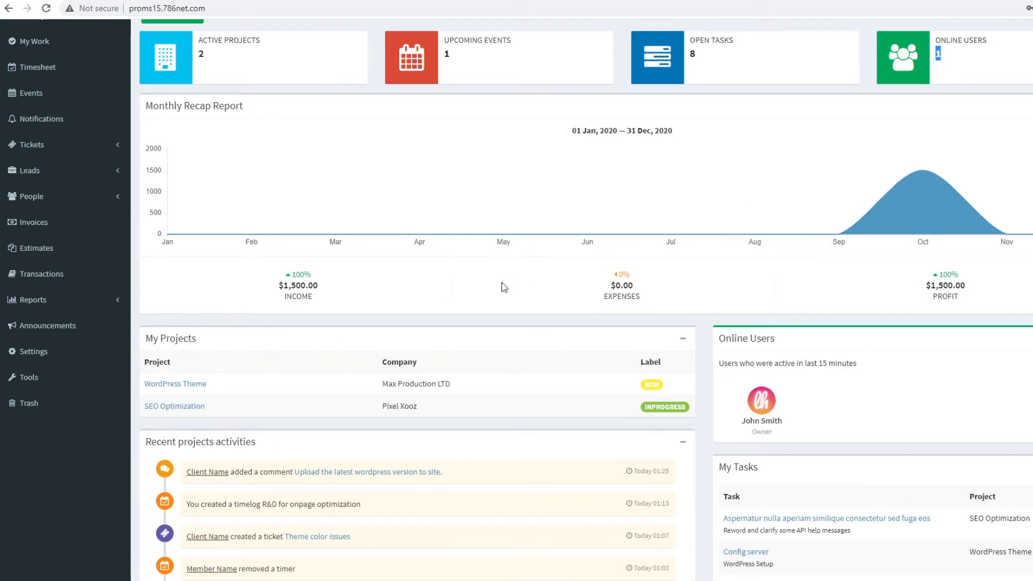
pyautogui.scroll(-5, 661, 382)
pyautogui.scroll(5, 665, 386)
pyautogui.scroll(-2, 293, 362)
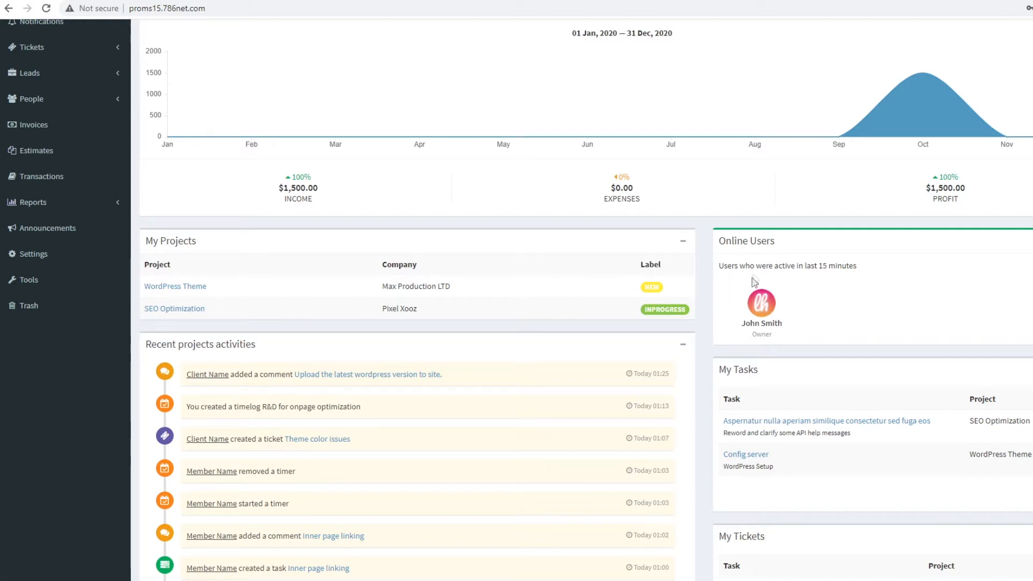
# - Review the Online Users panel and the Recent projects activities section
pyautogui.moveTo(720, 243); pyautogui.dragTo(838, 330)
pyautogui.scroll(-1, 838, 331)
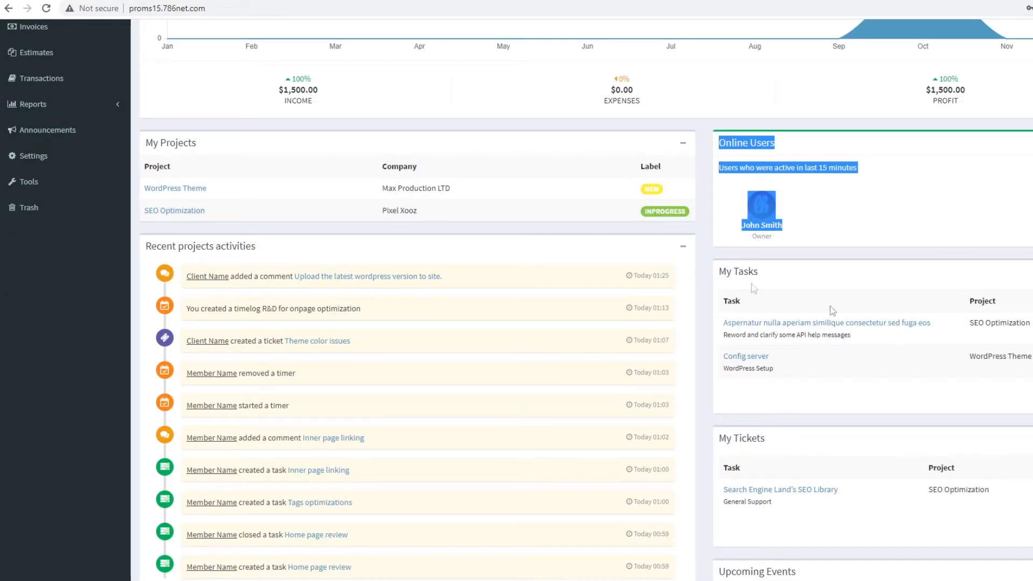
pyautogui.click(958, 232)
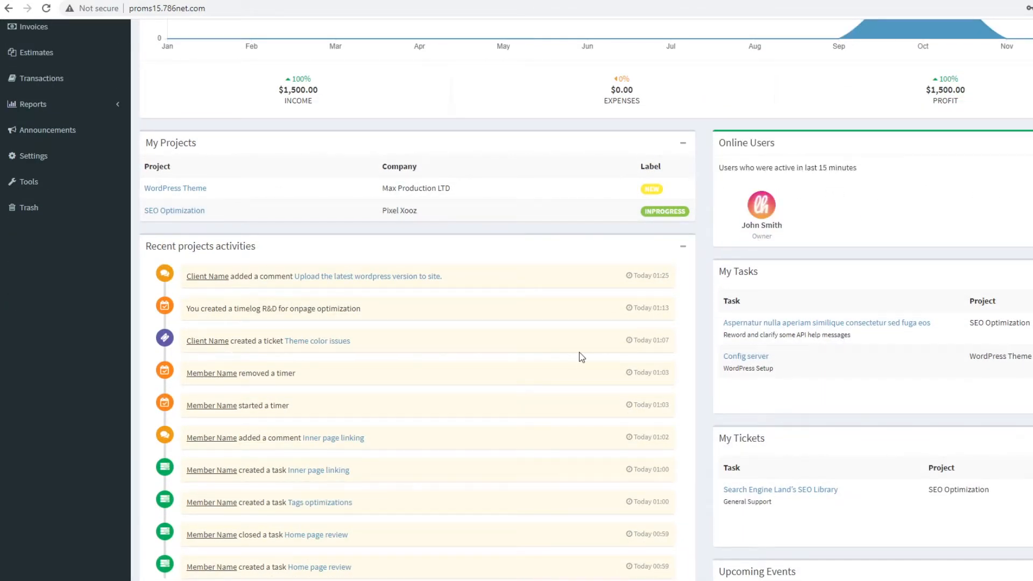
pyautogui.scroll(-2, 570, 350)
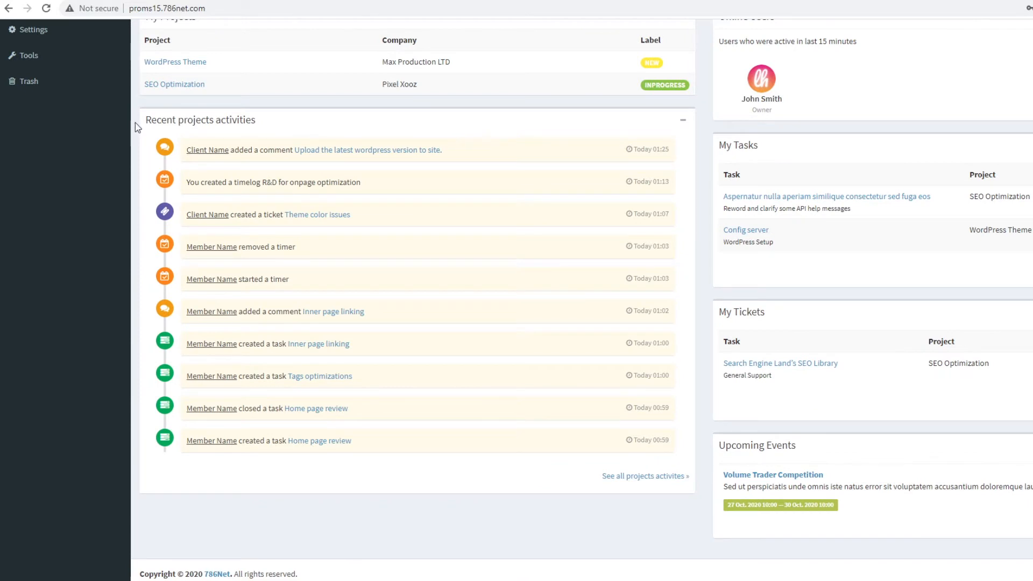
pyautogui.moveTo(147, 124); pyautogui.dragTo(268, 152)
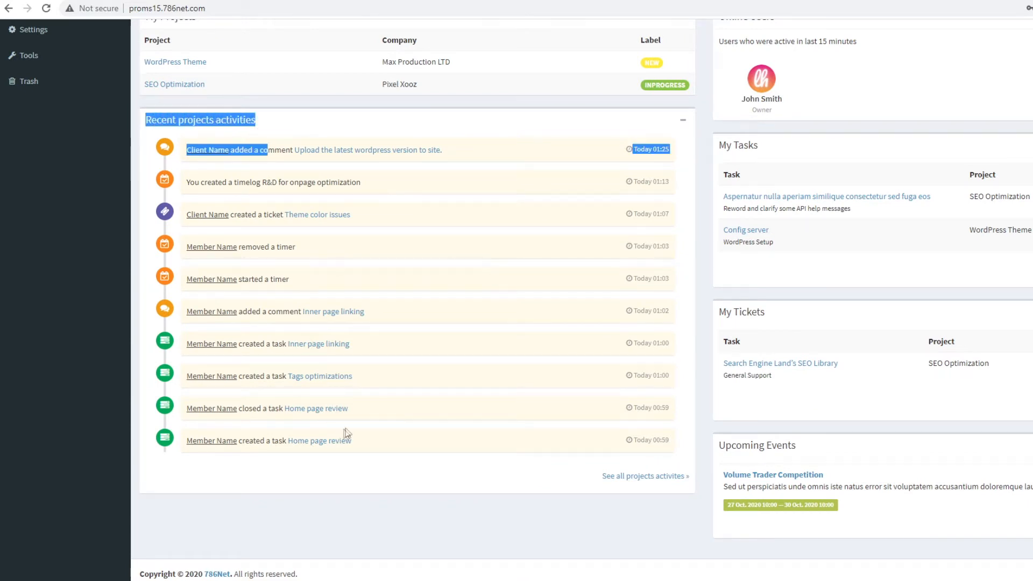
pyautogui.click(451, 474)
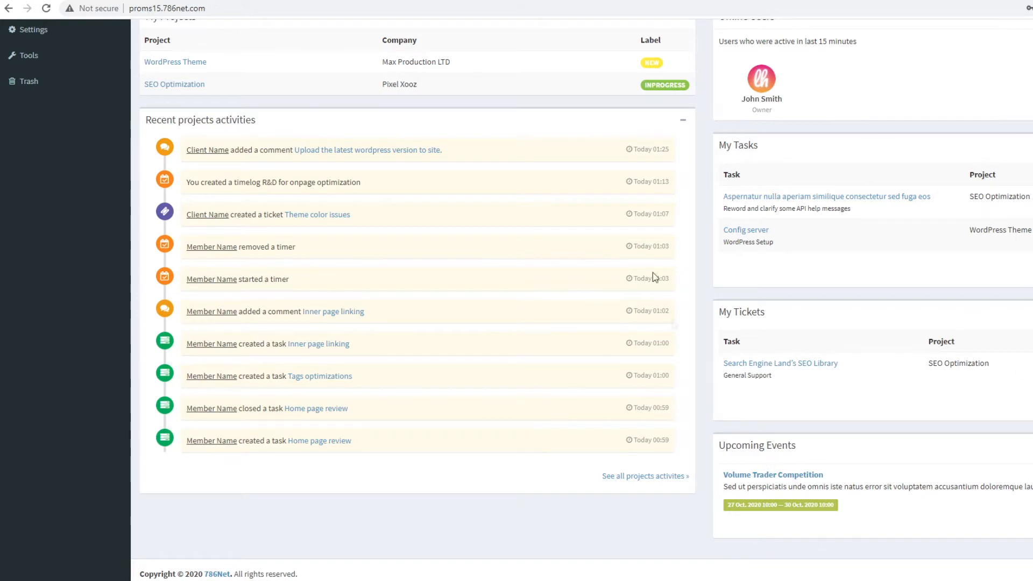
# - Look over the Upcoming Events panel, then return to the top of the dashboard
pyautogui.scroll(3, 742, 405)
pyautogui.scroll(-2, 759, 407)
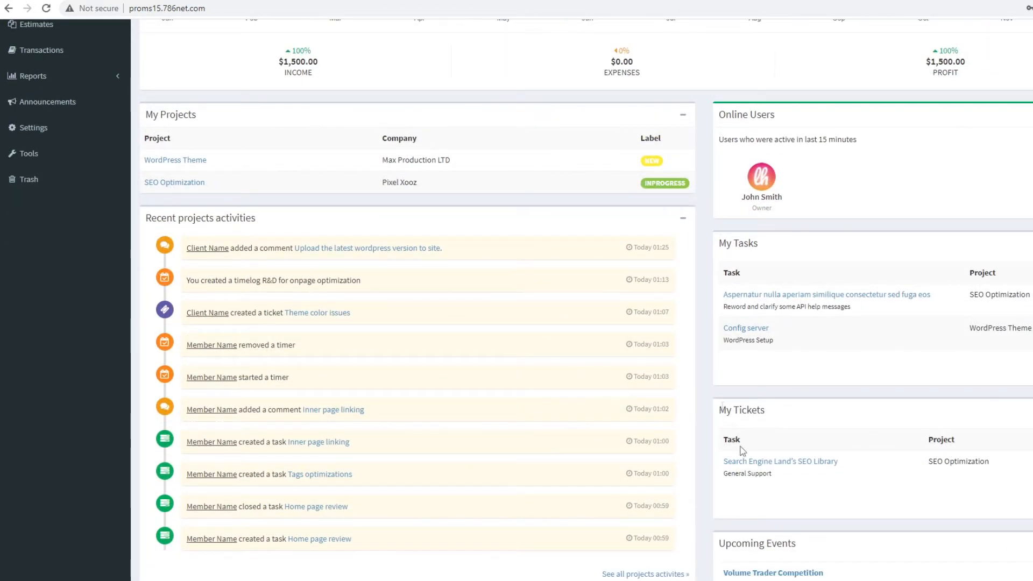
pyautogui.scroll(5, 827, 407)
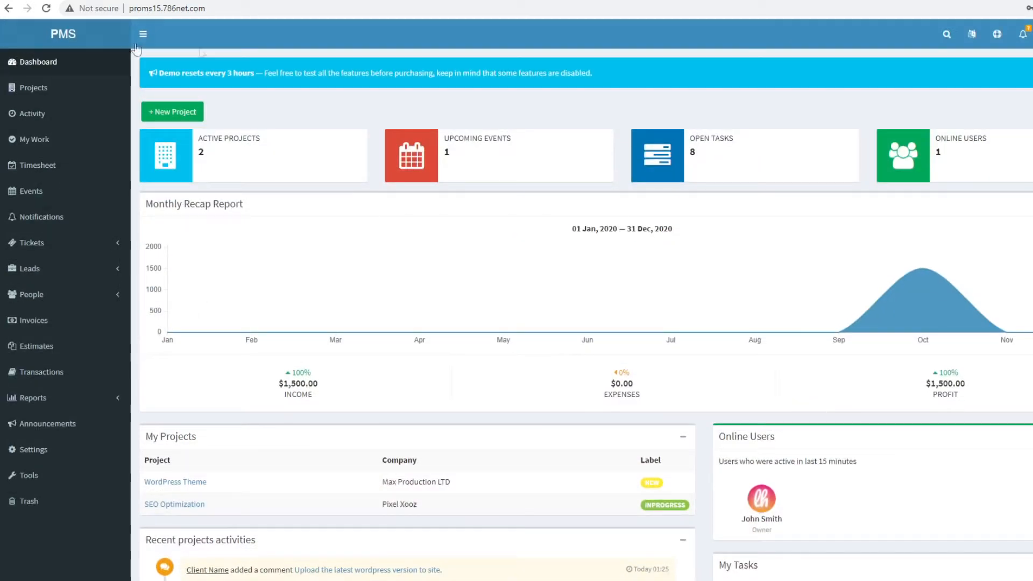
pyautogui.scroll(-6, 888, 495)
pyautogui.scroll(-1, 934, 473)
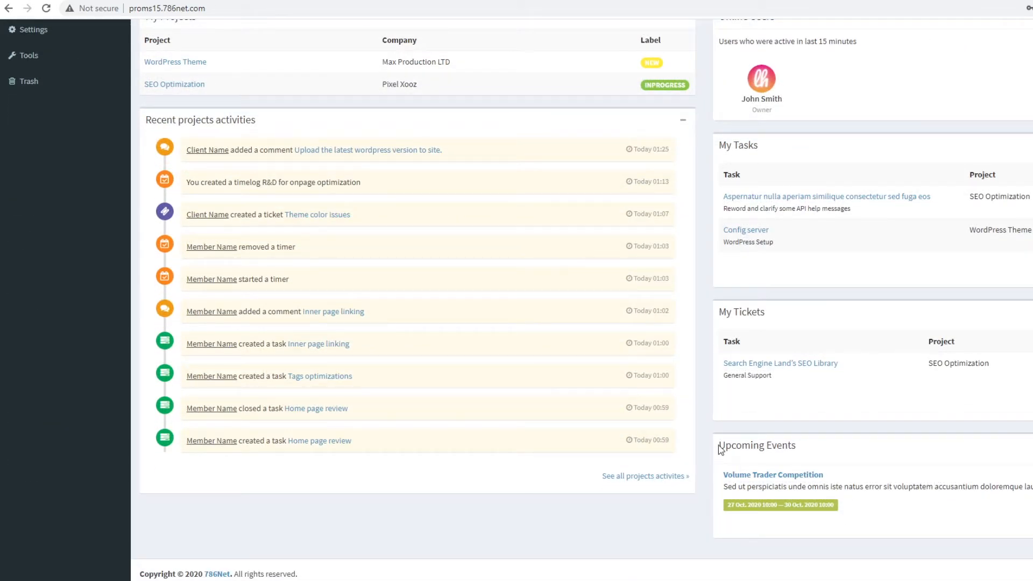
pyautogui.moveTo(719, 449); pyautogui.dragTo(795, 446)
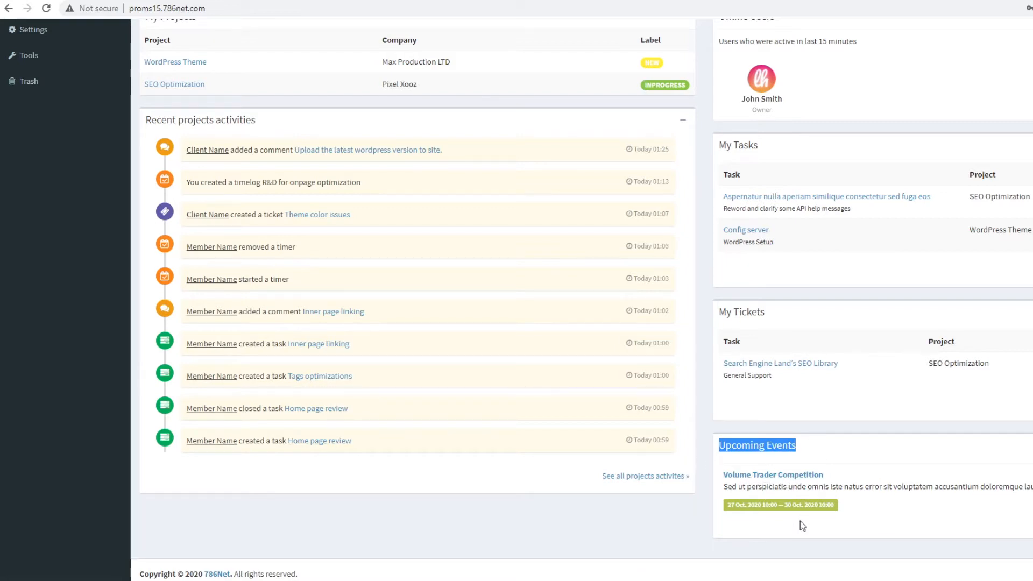
pyautogui.scroll(8, 754, 512)
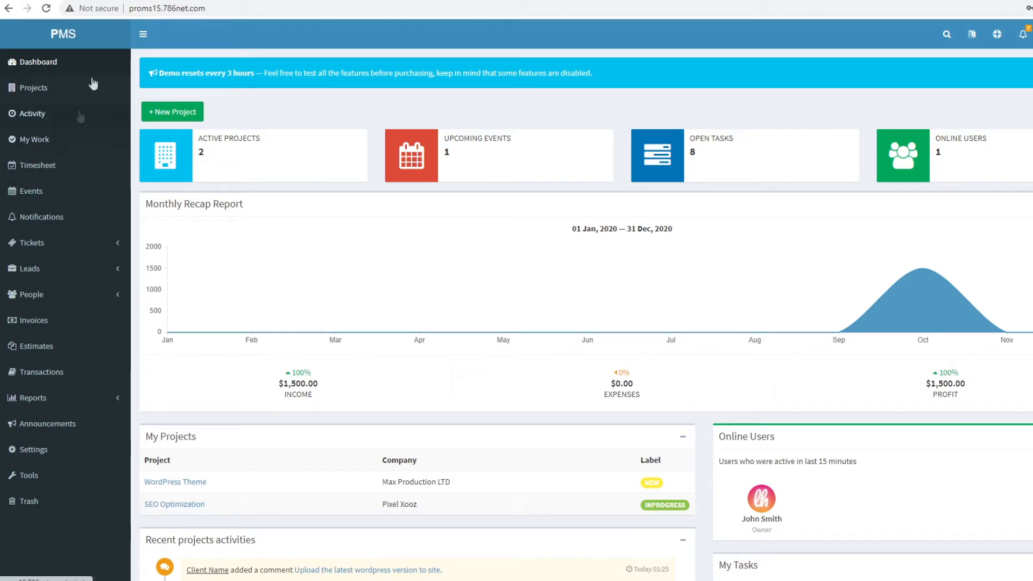
# - Start a new project named google Inc and enter its description
pyautogui.click(187, 120)
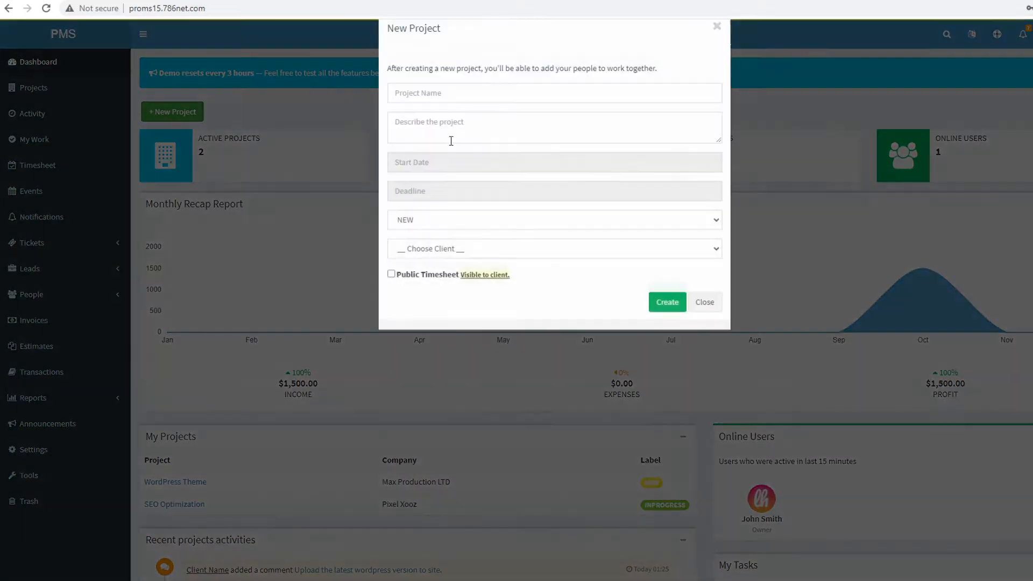
pyautogui.click(447, 116)
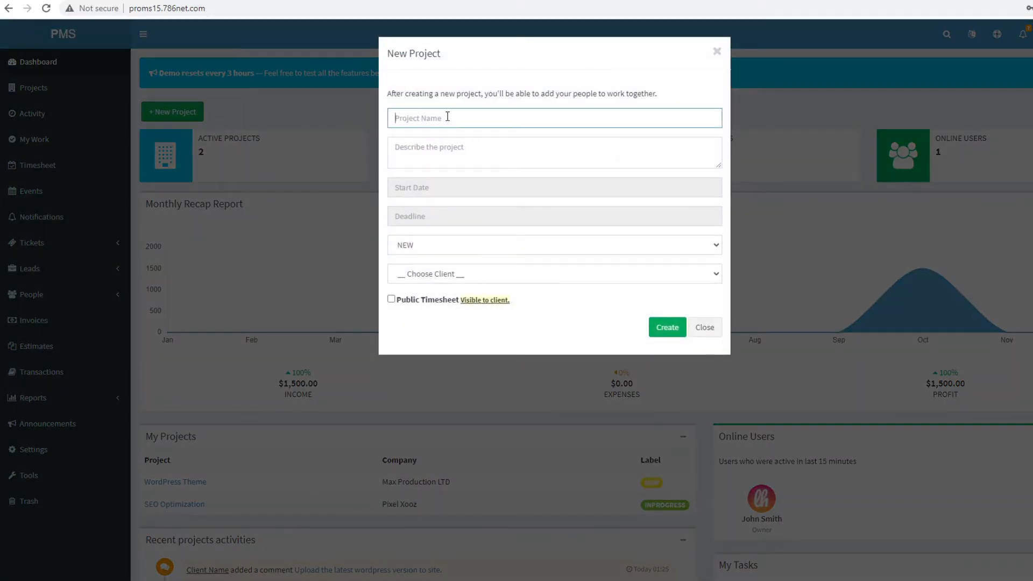
pyautogui.write('google Inc')
pyautogui.press('Tab')
pyautogui.write('S')
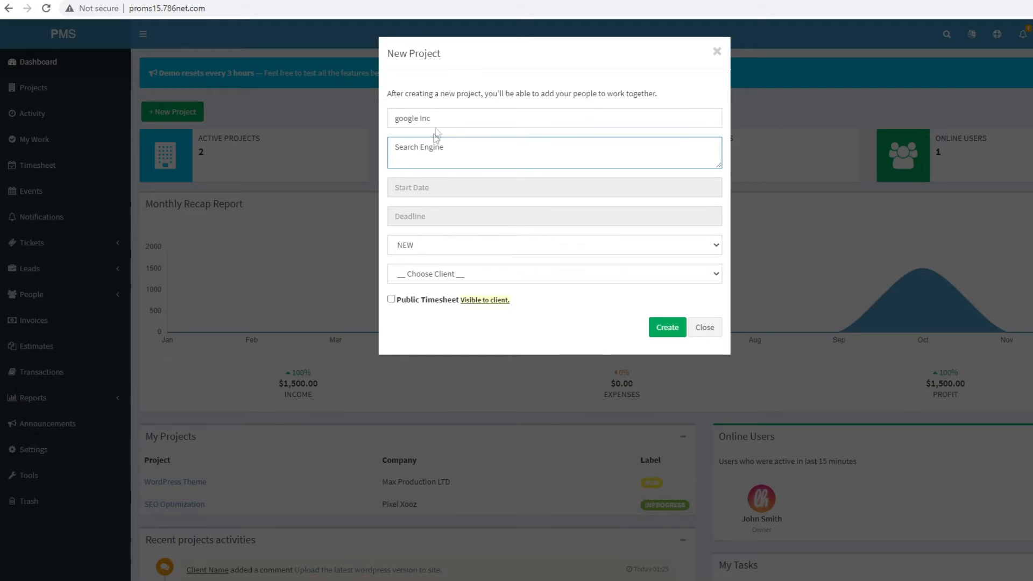
# - Set the project start date to 10/26/2020 and deadline to 11/30/2020
pyautogui.click(455, 195)
pyautogui.click(421, 306)
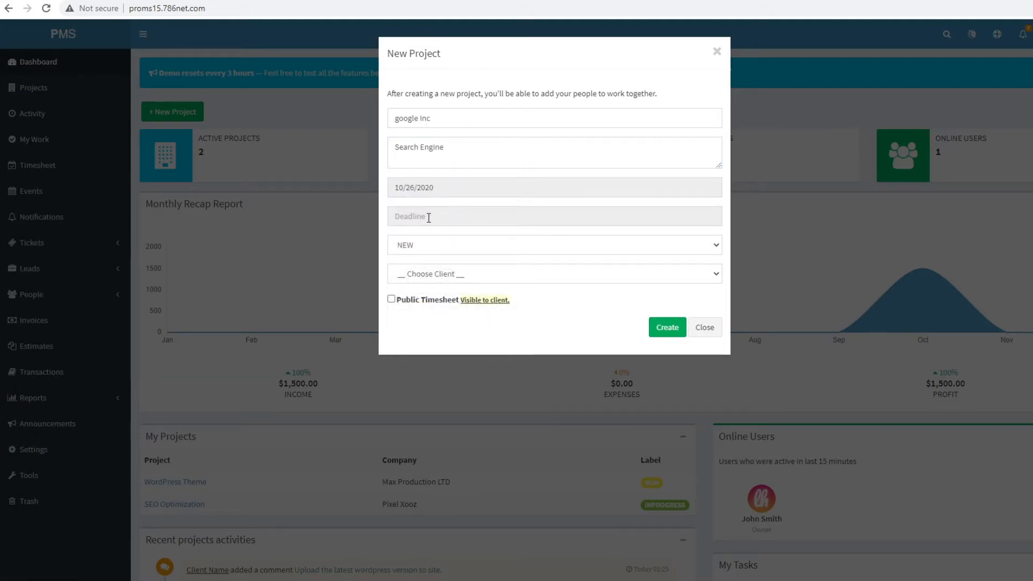
pyautogui.click(429, 217)
pyautogui.click(516, 238)
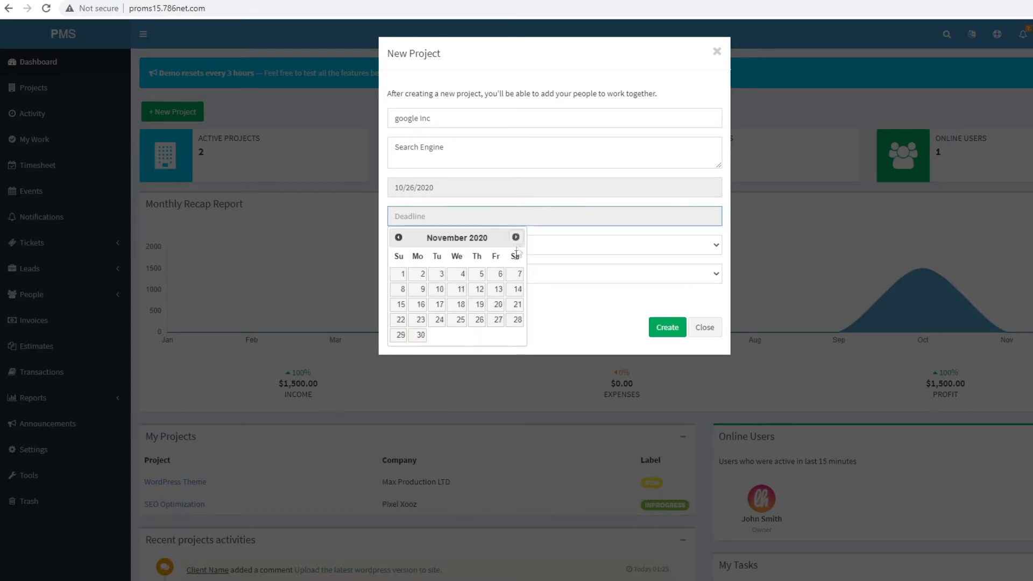
pyautogui.click(419, 335)
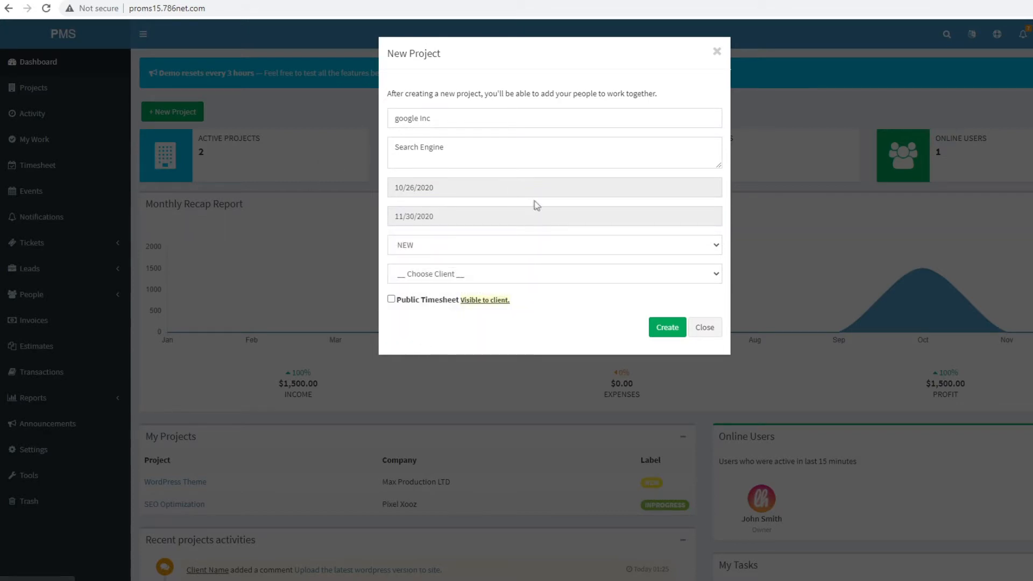
# - Keep the NEW label, assign client Max Production LTD, enable Public Timesheet, and create the project
pyautogui.click(434, 251)
pyautogui.click(434, 250)
pyautogui.click(446, 272)
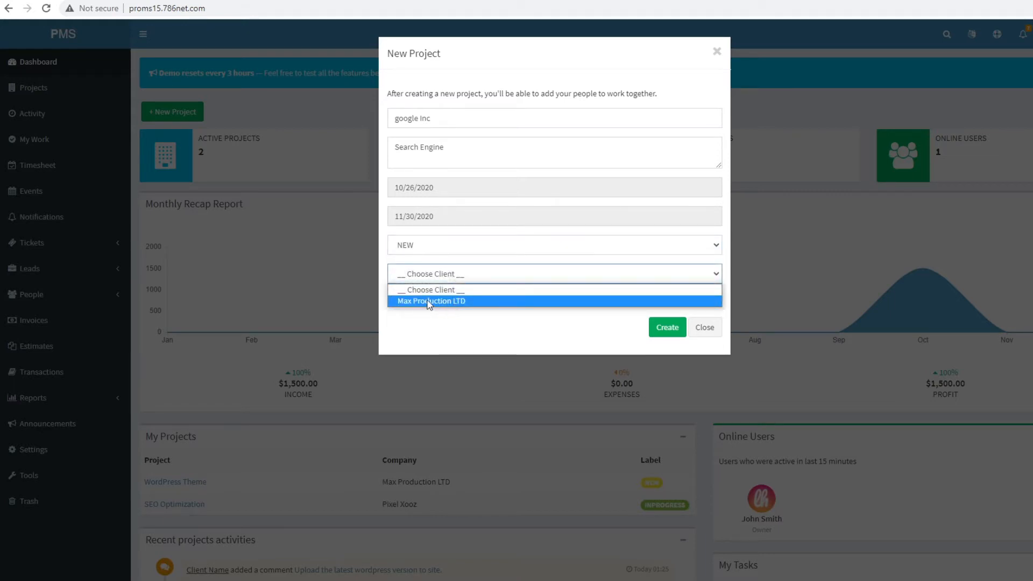
pyautogui.click(467, 303)
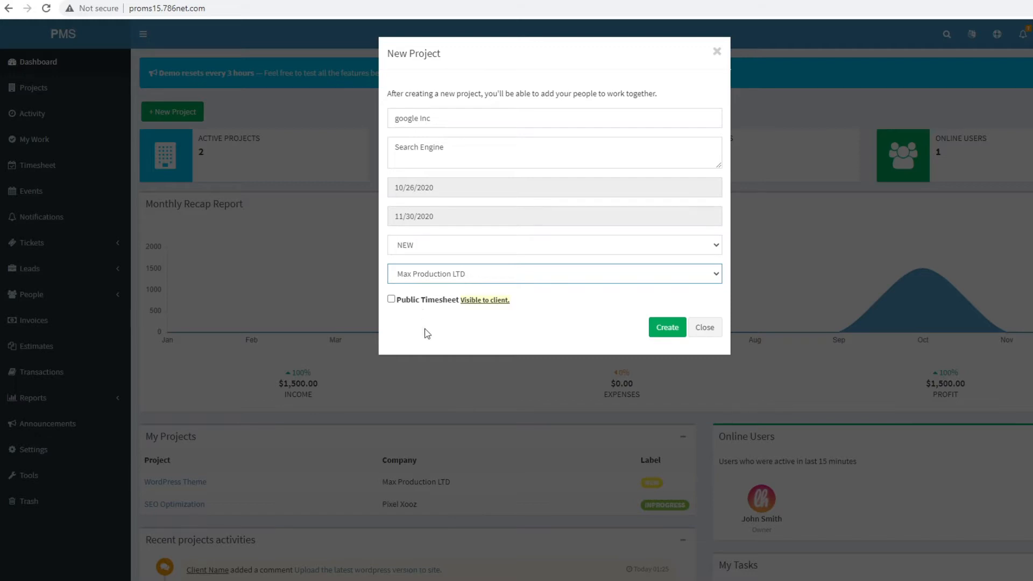
pyautogui.click(404, 299)
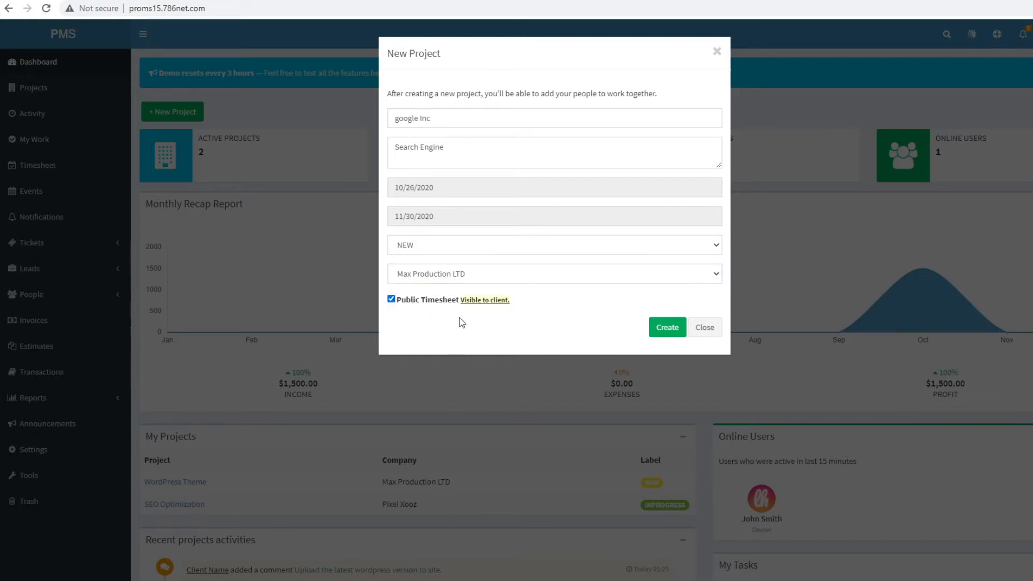
pyautogui.click(666, 330)
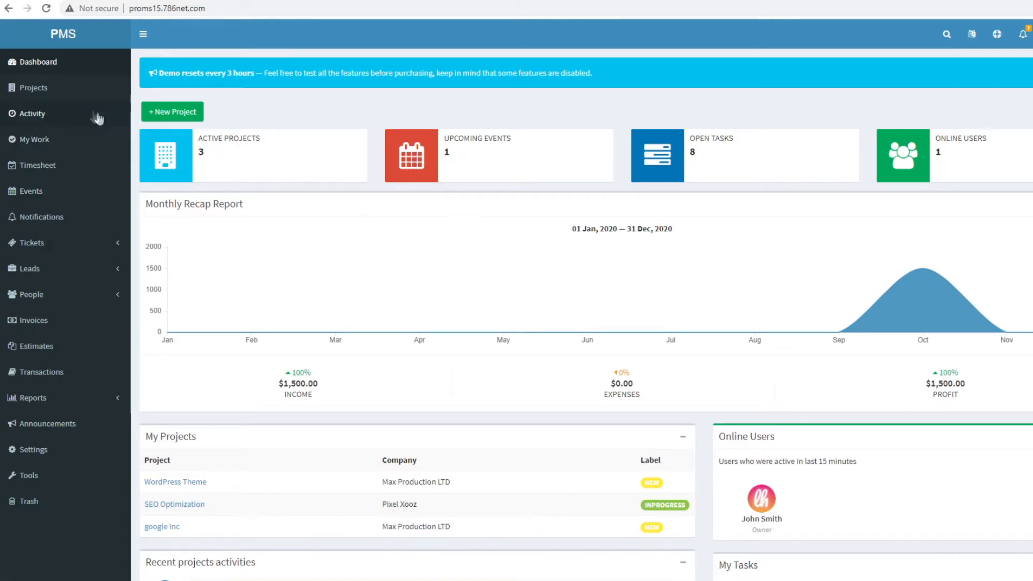
# - Reload the dashboard and go to the Projects list
pyautogui.click(41, 71)
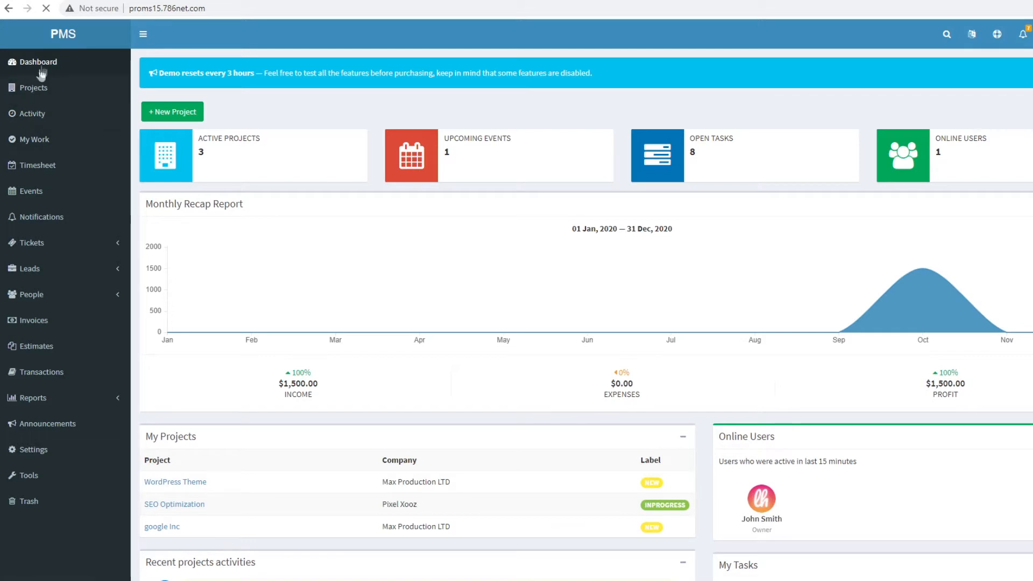
pyautogui.click(46, 88)
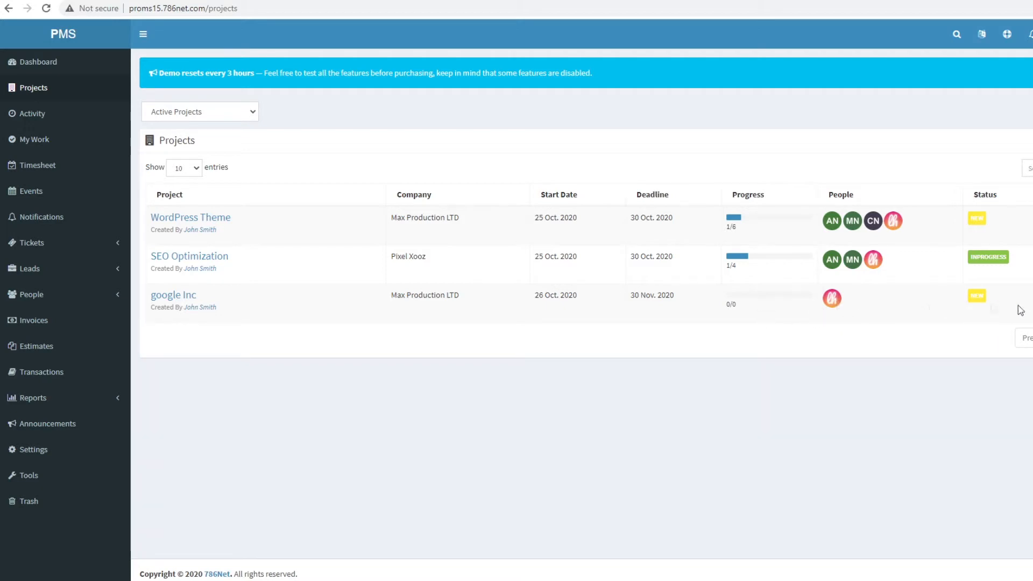
# - Open Manage People for google Inc and expand the Choose Company list
pyautogui.click(1032, 296)
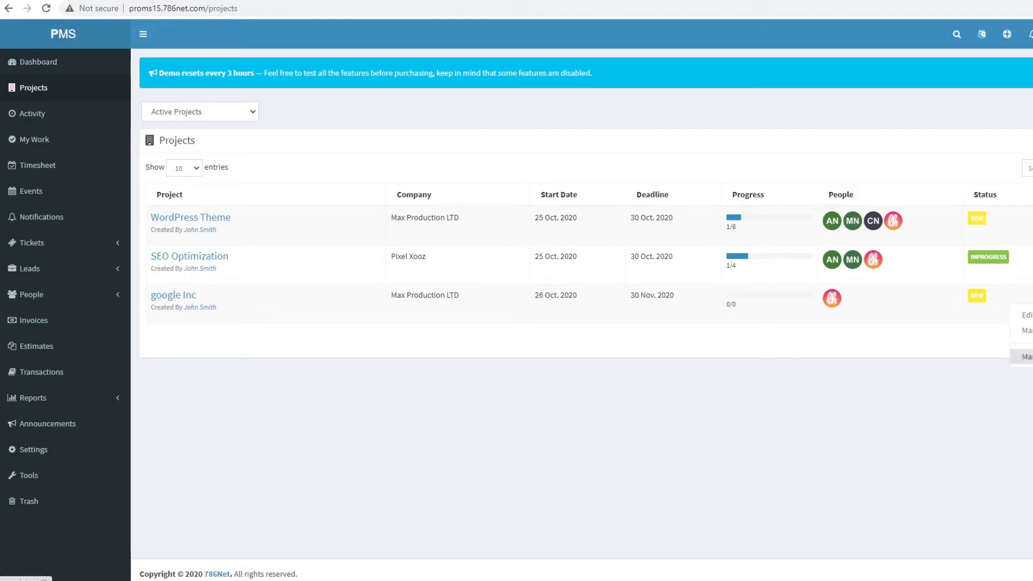
pyautogui.click(1027, 331)
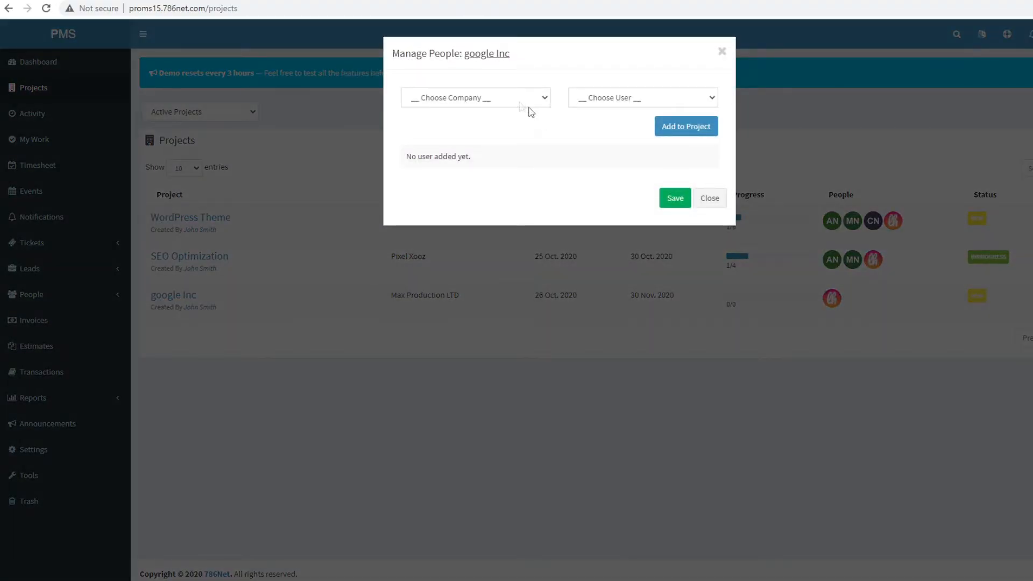
pyautogui.click(519, 98)
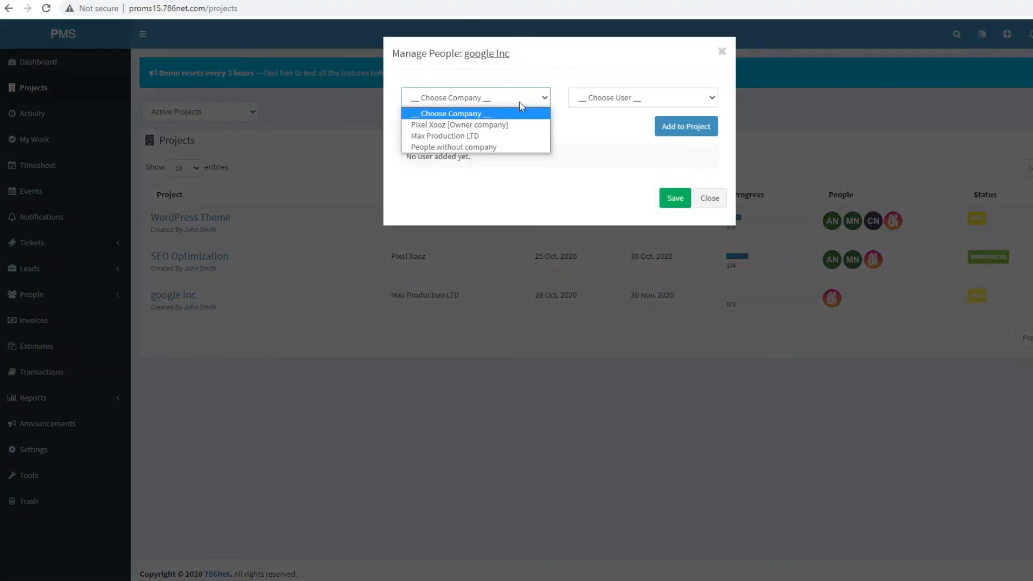
# - Add the Pixel Xooz client user to google Inc's team and save
pyautogui.click(473, 136)
pyautogui.click(640, 103)
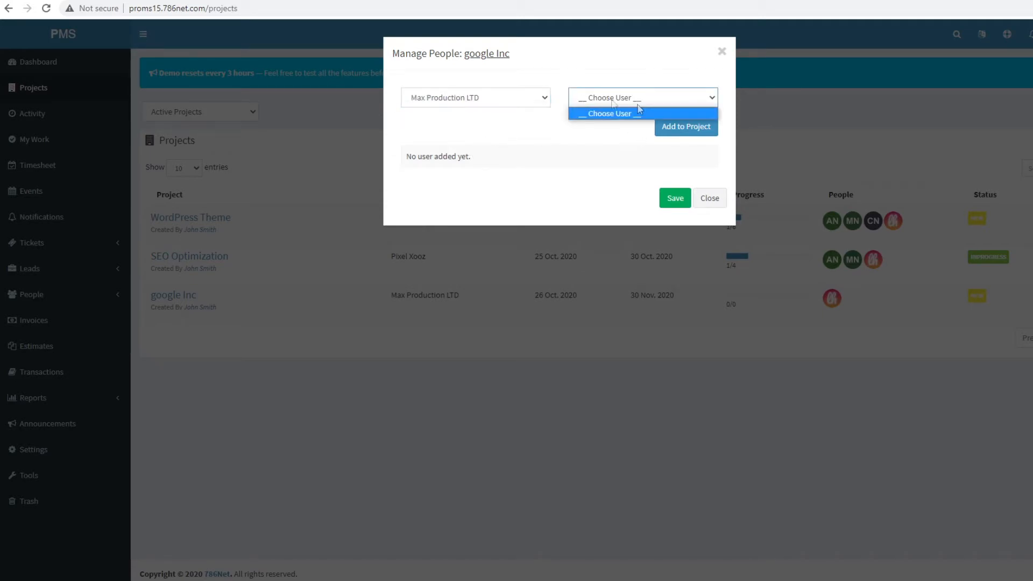
pyautogui.click(463, 97)
pyautogui.click(457, 123)
pyautogui.click(635, 98)
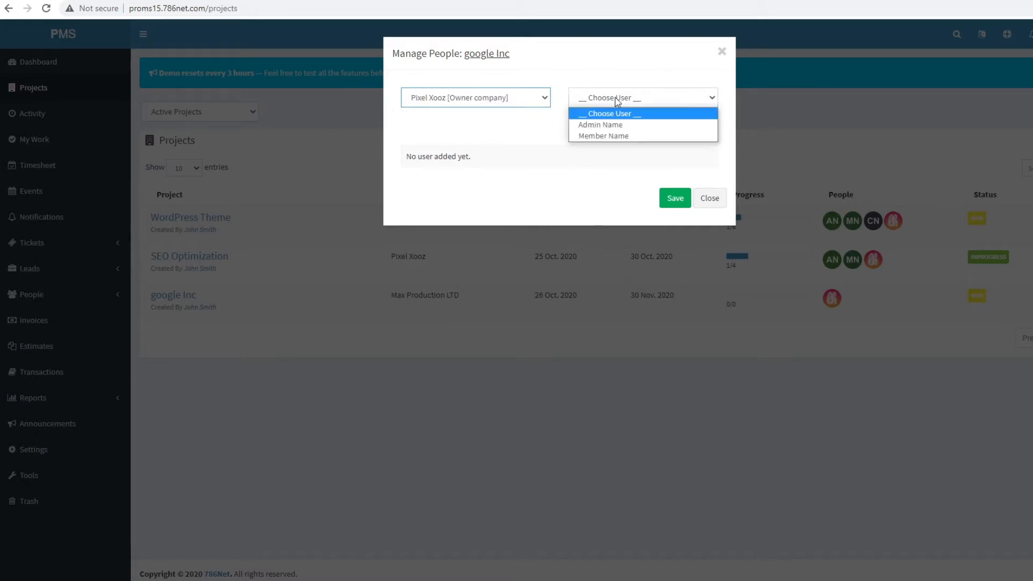
pyautogui.click(612, 126)
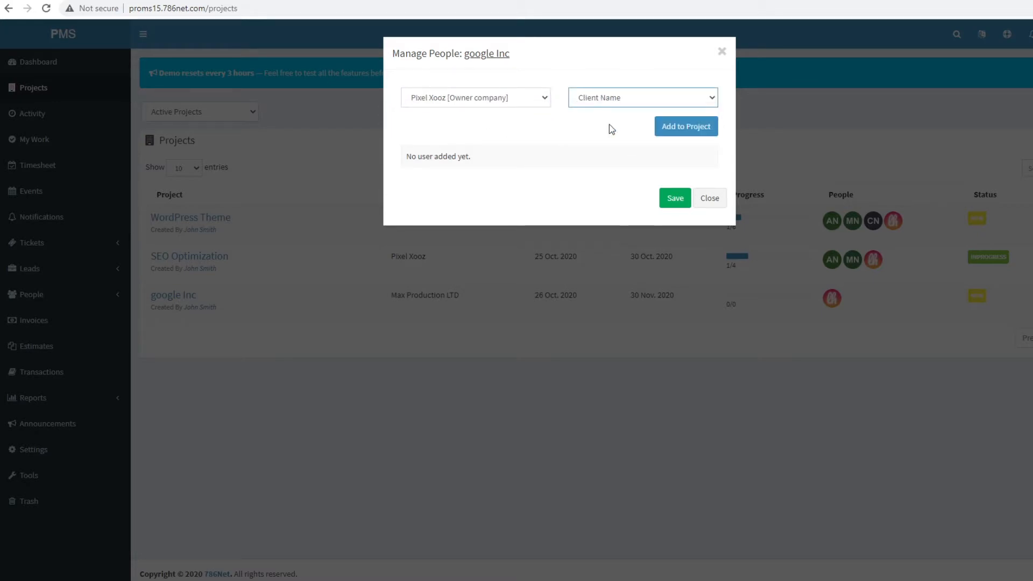
pyautogui.click(686, 133)
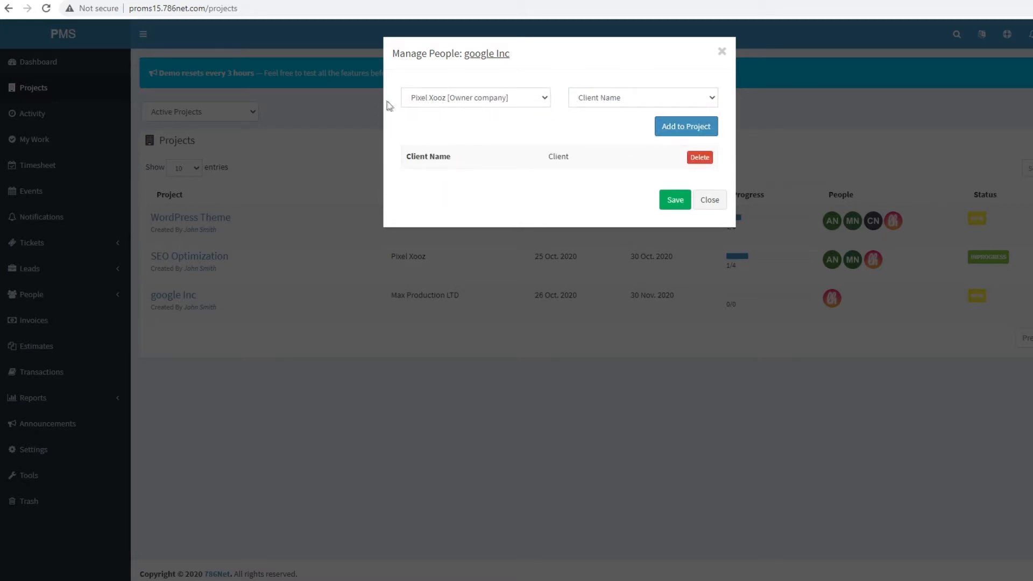
pyautogui.click(680, 128)
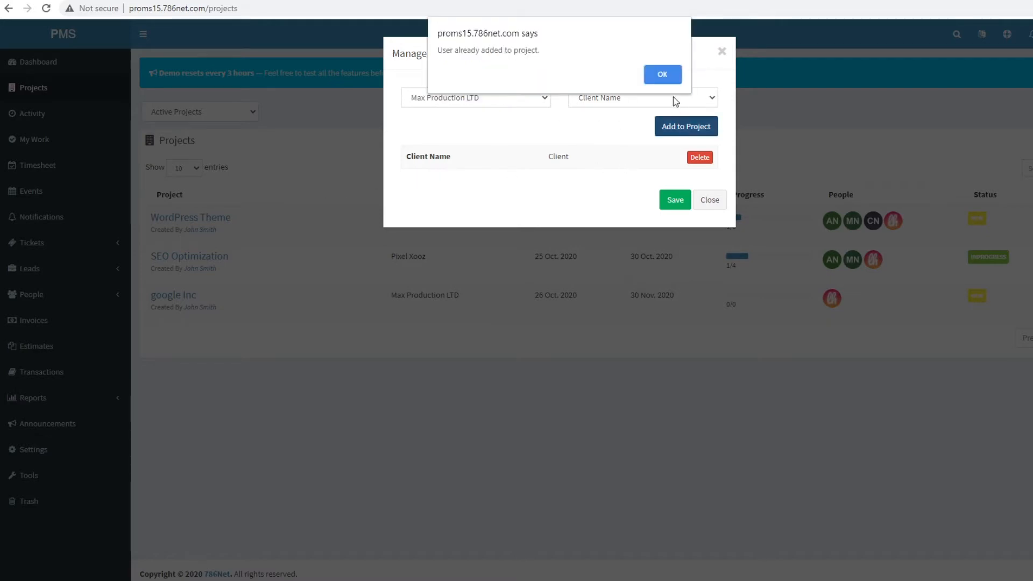
pyautogui.click(662, 75)
pyautogui.click(679, 205)
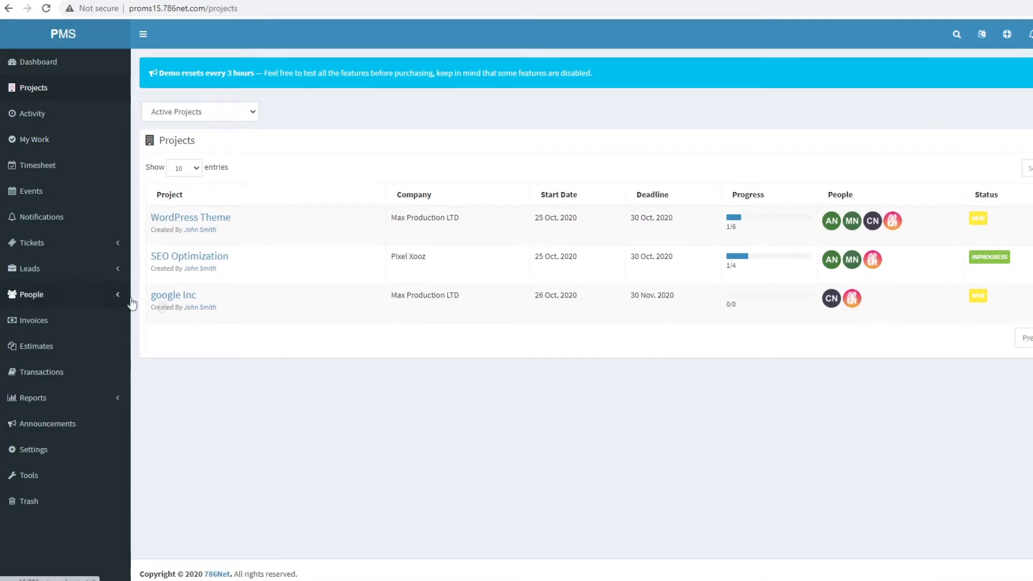
# - Open the google Inc project overview and review its creation and managed-users activity entries
pyautogui.click(178, 297)
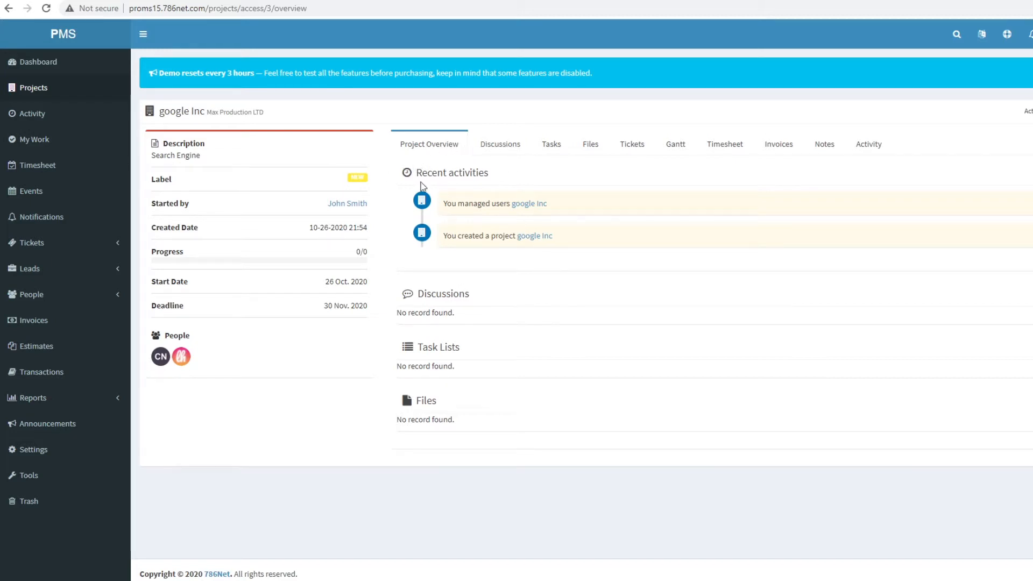
pyautogui.moveTo(415, 179); pyautogui.dragTo(556, 258)
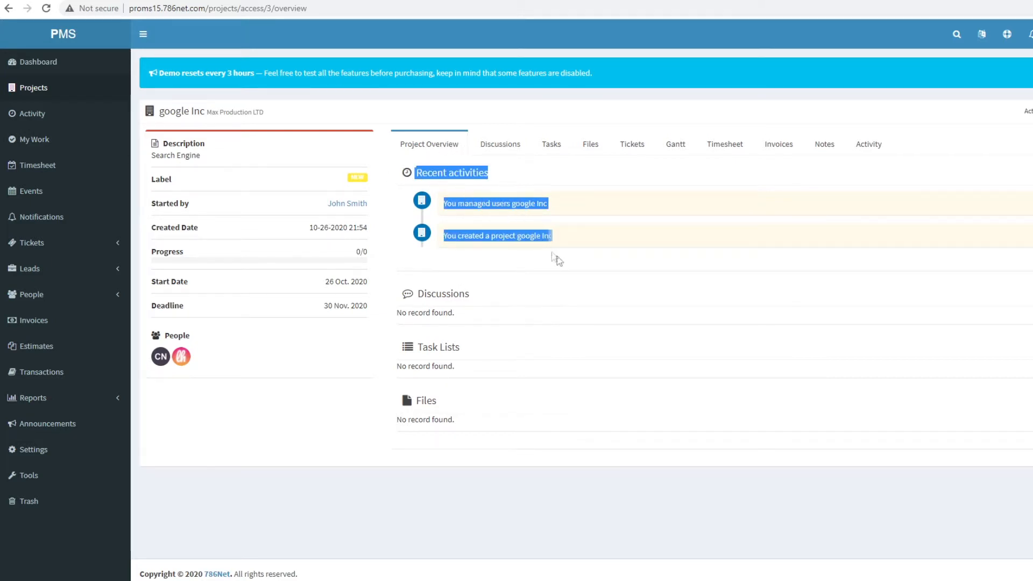
pyautogui.click(588, 271)
pyautogui.moveTo(451, 240); pyautogui.dragTo(549, 256)
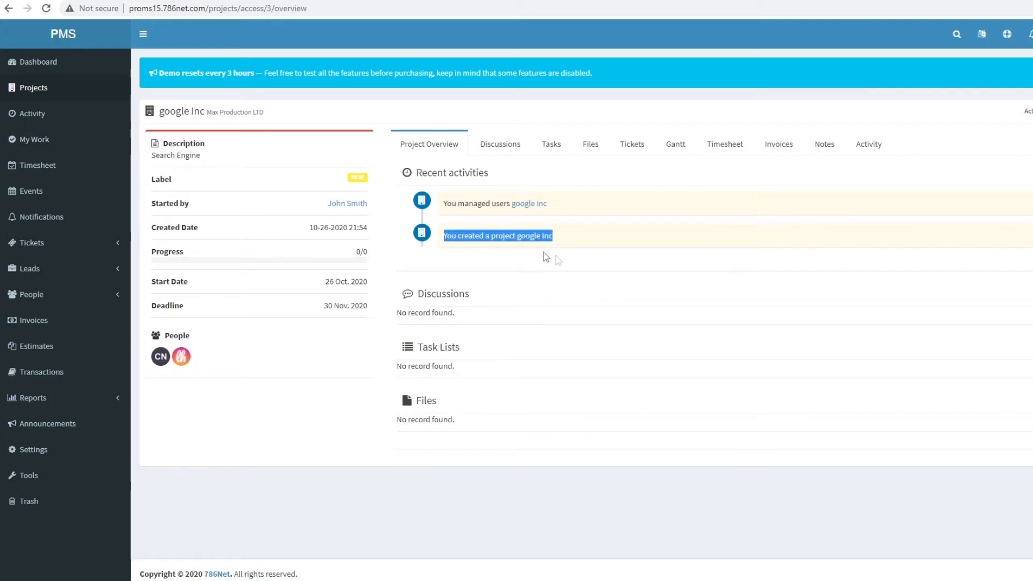
pyautogui.moveTo(449, 205); pyautogui.dragTo(605, 228)
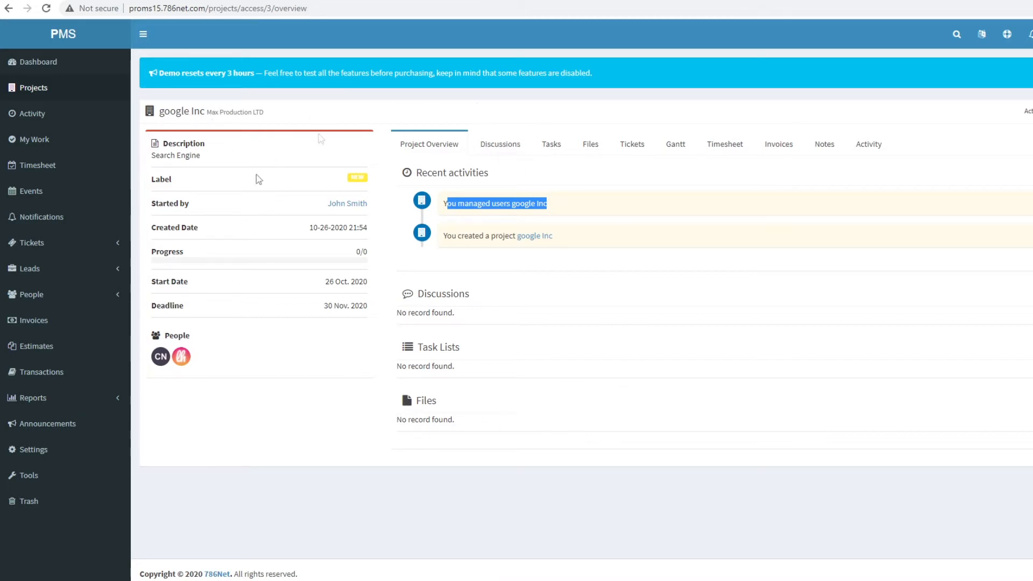
# - Start a new google Inc discussion topic titled 'general discussion'
pyautogui.click(487, 144)
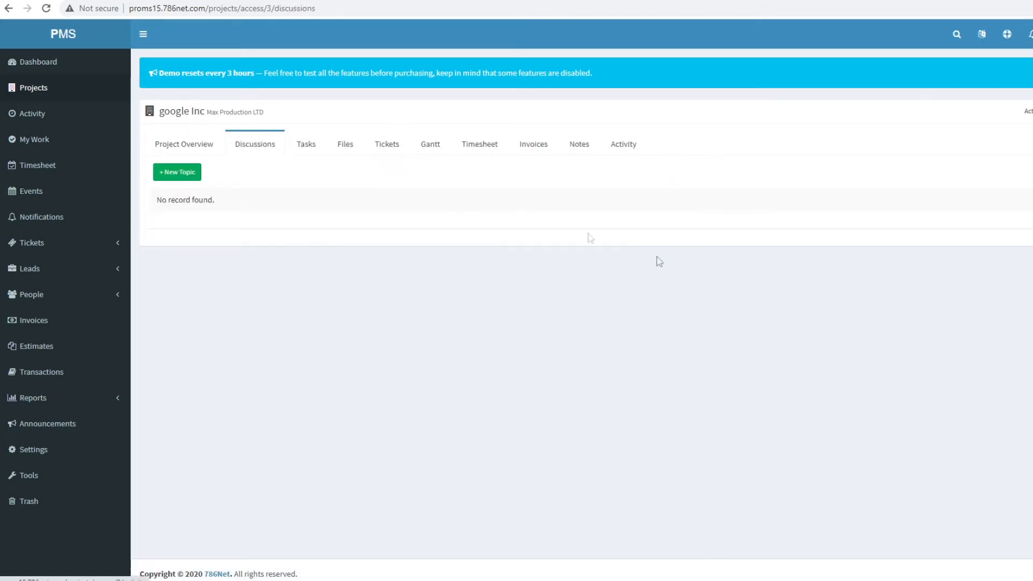
pyautogui.click(183, 178)
pyautogui.click(501, 118)
pyautogui.write('H')
pyautogui.press('BackSpace')
pyautogui.write('general discussion')
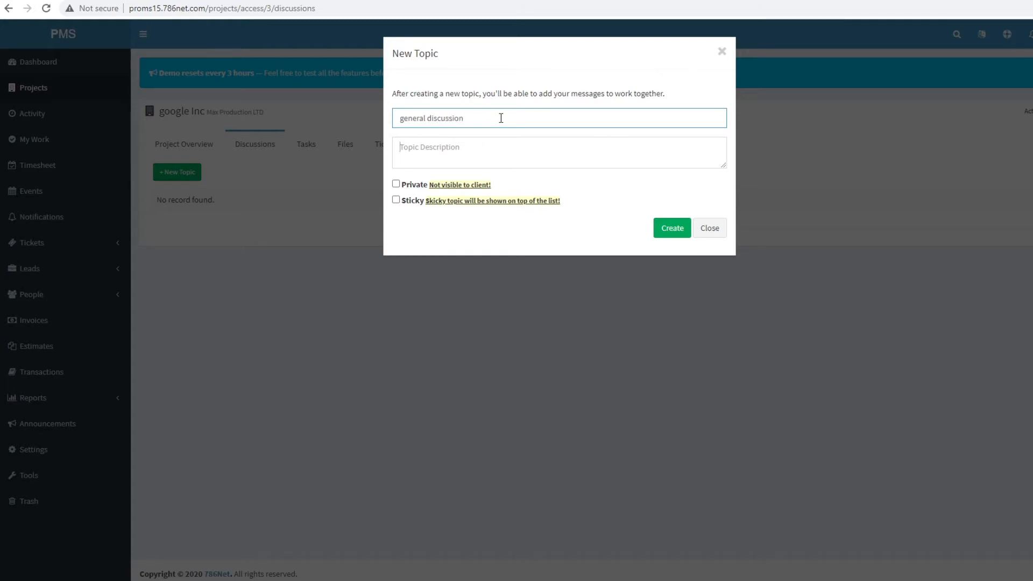
pyautogui.press('Tab')
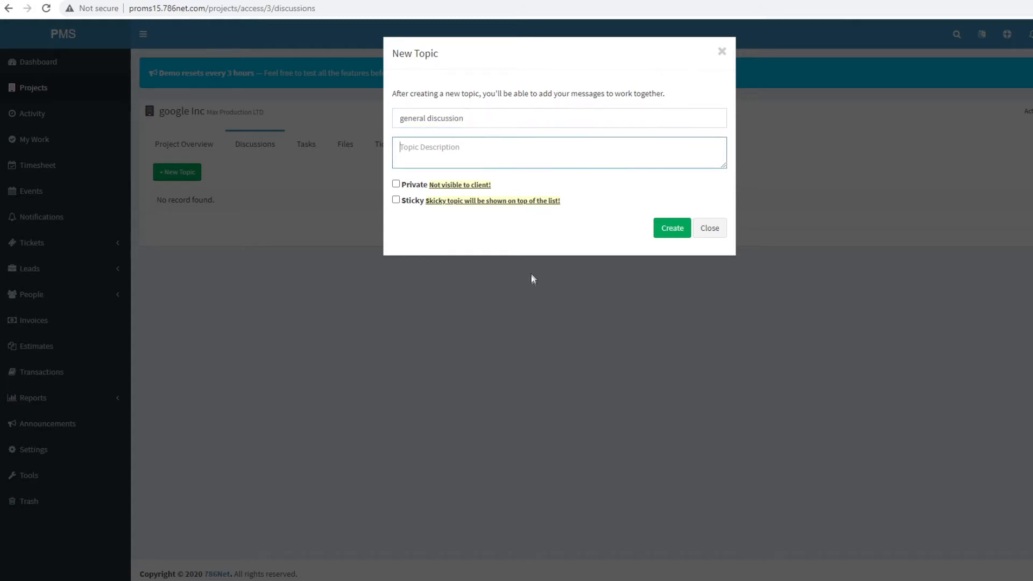
# - Mark the topic private and sticky, describe it as 'discussion for new project', and create it
pyautogui.click(396, 185)
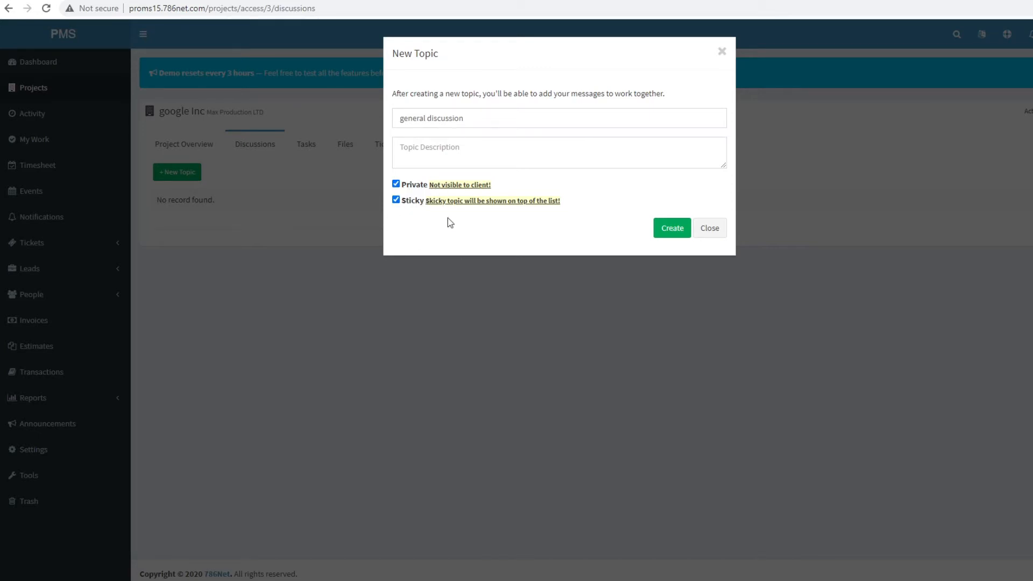
pyautogui.click(673, 230)
pyautogui.click(504, 183)
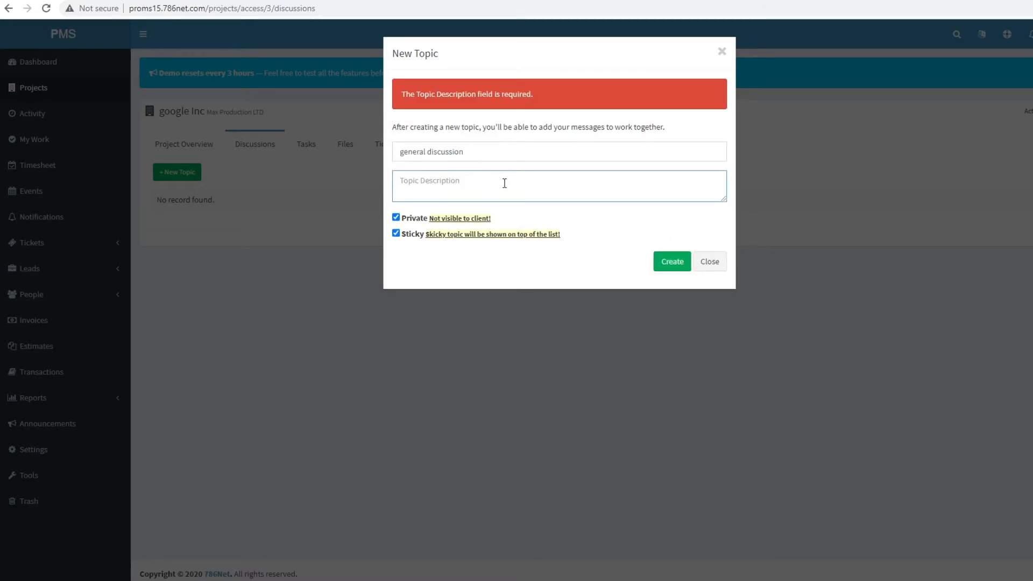
pyautogui.write('discussion for new project')
pyautogui.click(674, 261)
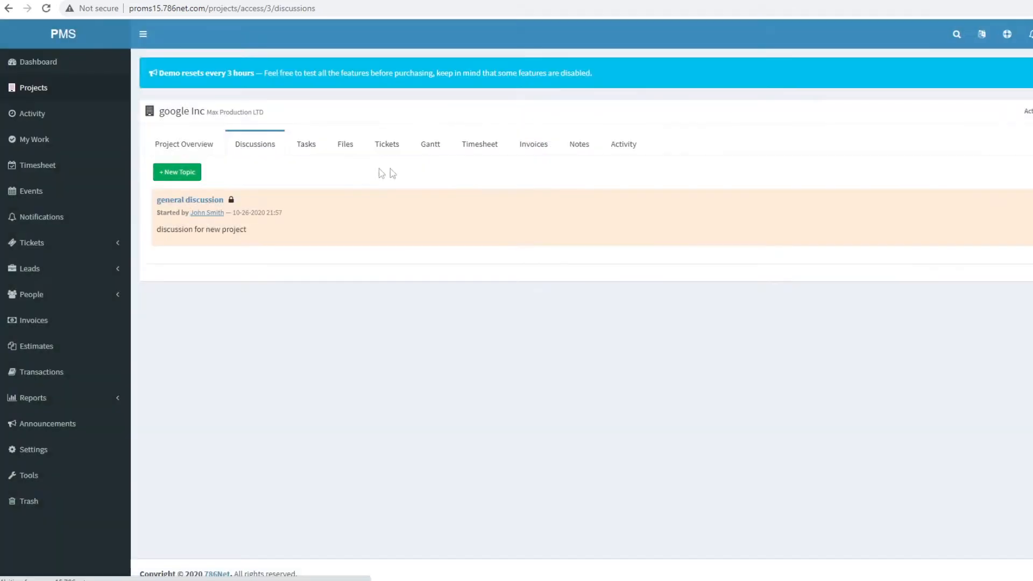
# - Browse the general discussion topic page, then expand the sidebar's People section
pyautogui.click(173, 200)
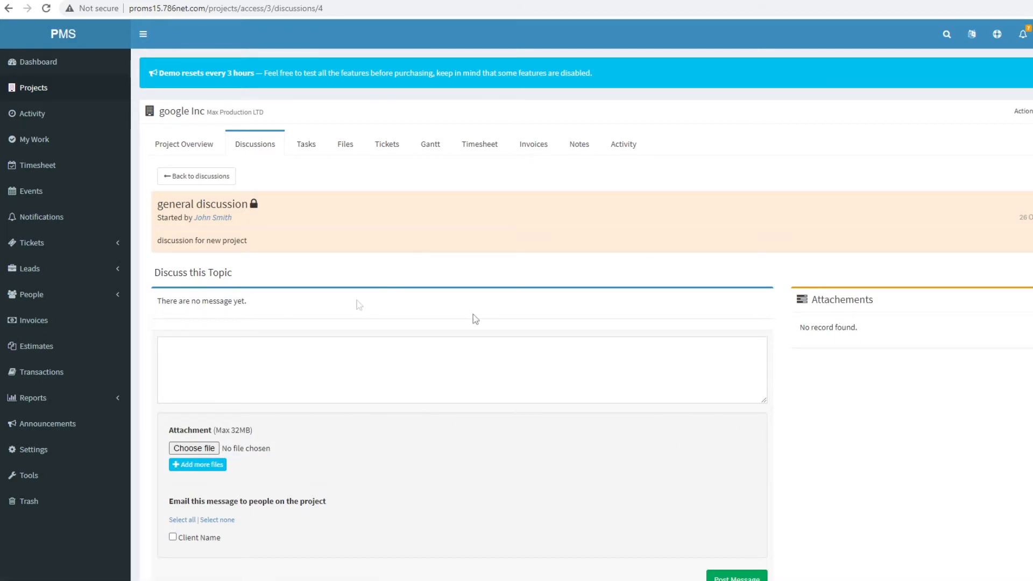
pyautogui.scroll(-2, 491, 425)
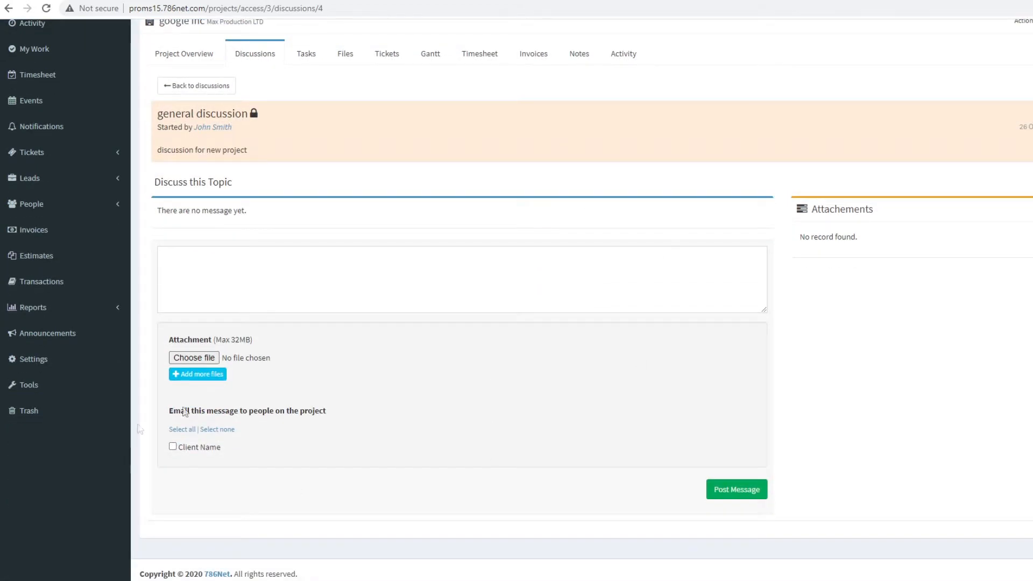
pyautogui.scroll(2, 354, 445)
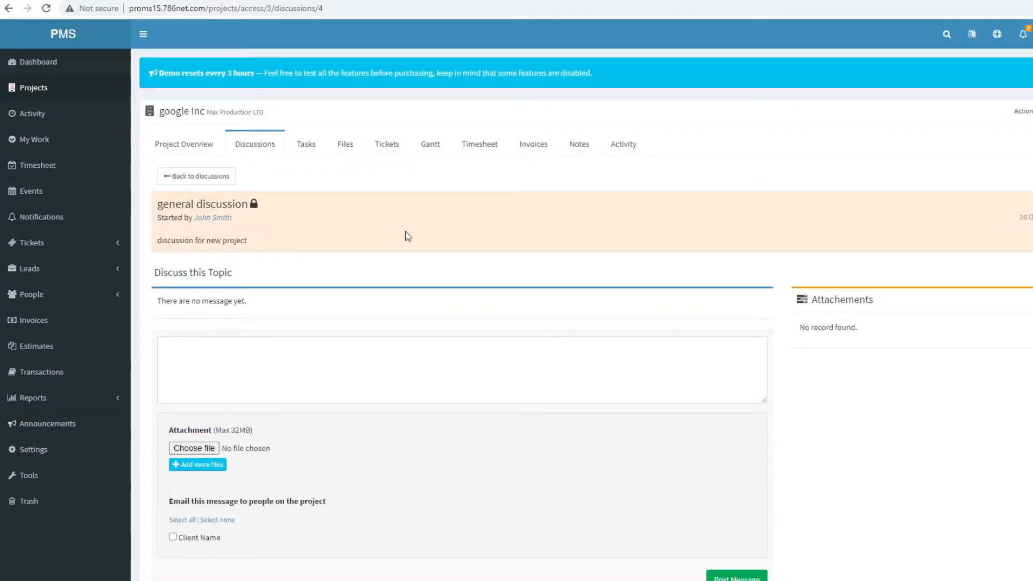
pyautogui.scroll(-2, 362, 422)
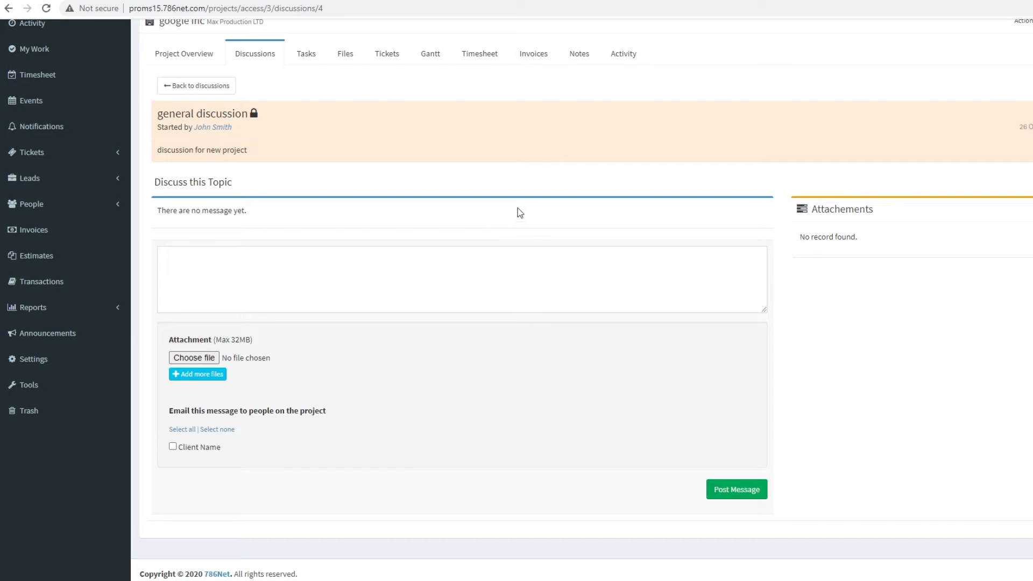
pyautogui.scroll(2, 777, 235)
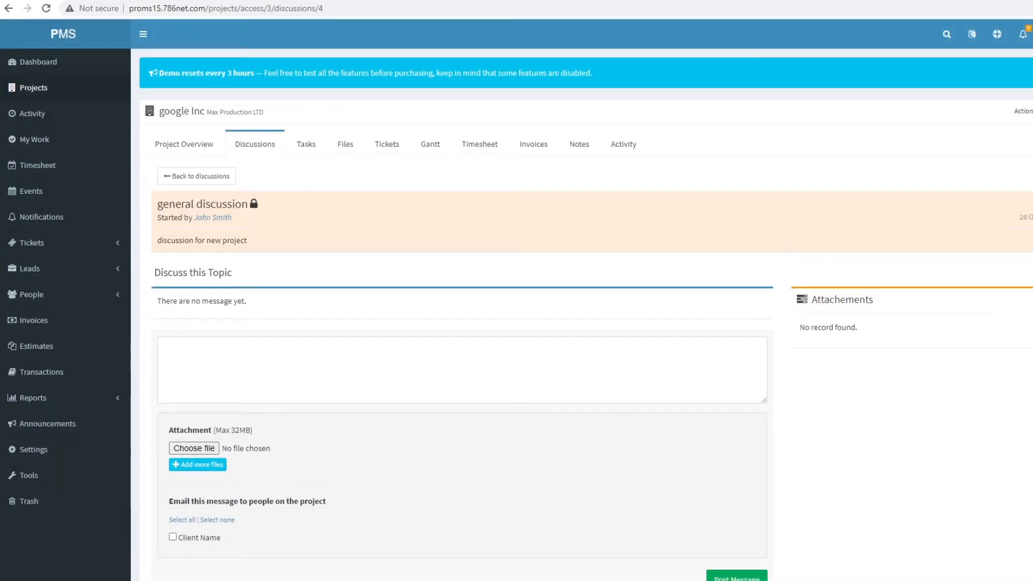
pyautogui.click(1024, 111)
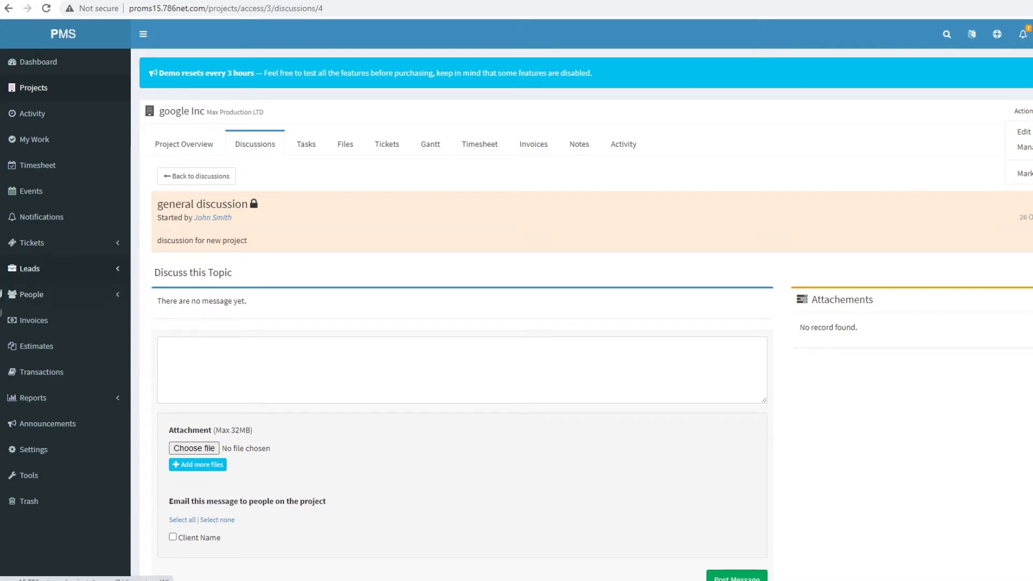
pyautogui.click(52, 296)
# - From People > Members, add a Pixel Xooz member with display name, e-mail, password and rate 25
pyautogui.click(28, 317)
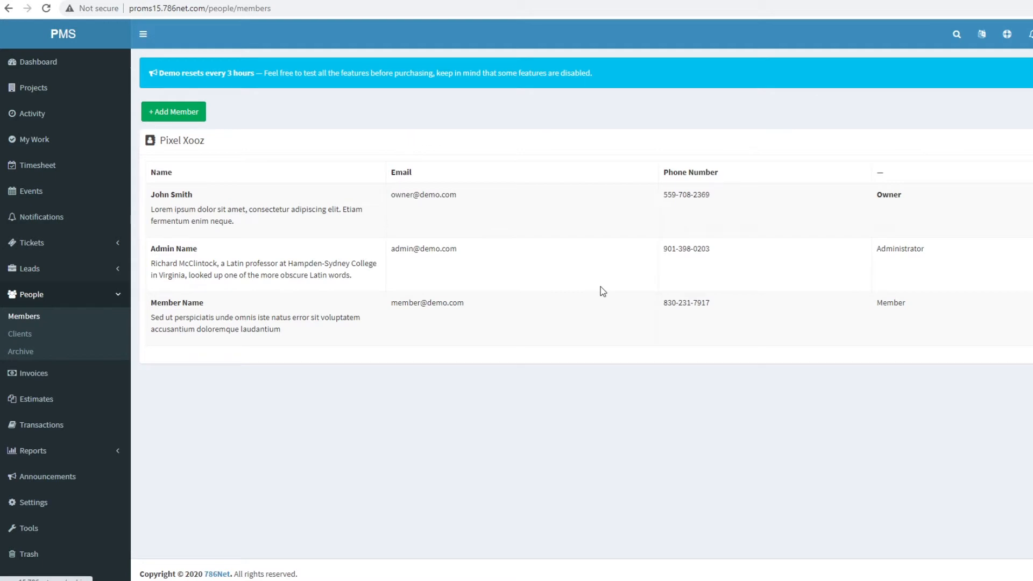
pyautogui.moveTo(152, 303); pyautogui.dragTo(199, 301)
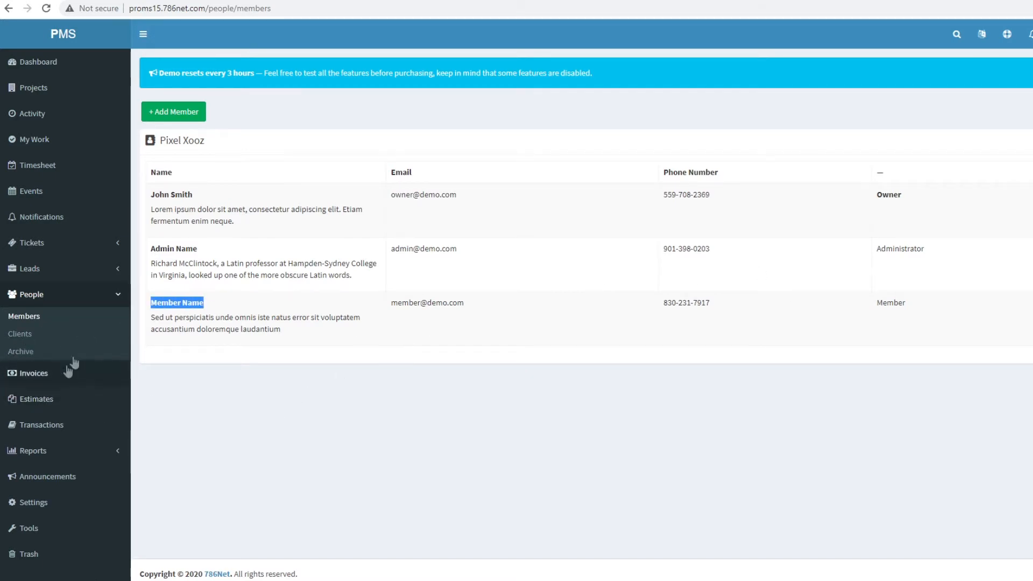
pyautogui.click(193, 112)
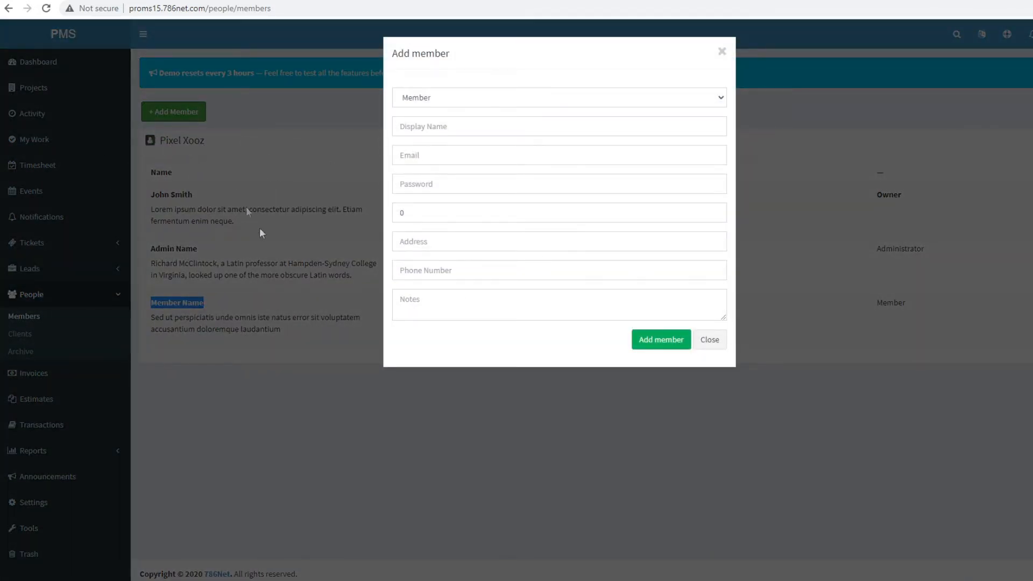
pyautogui.click(449, 125)
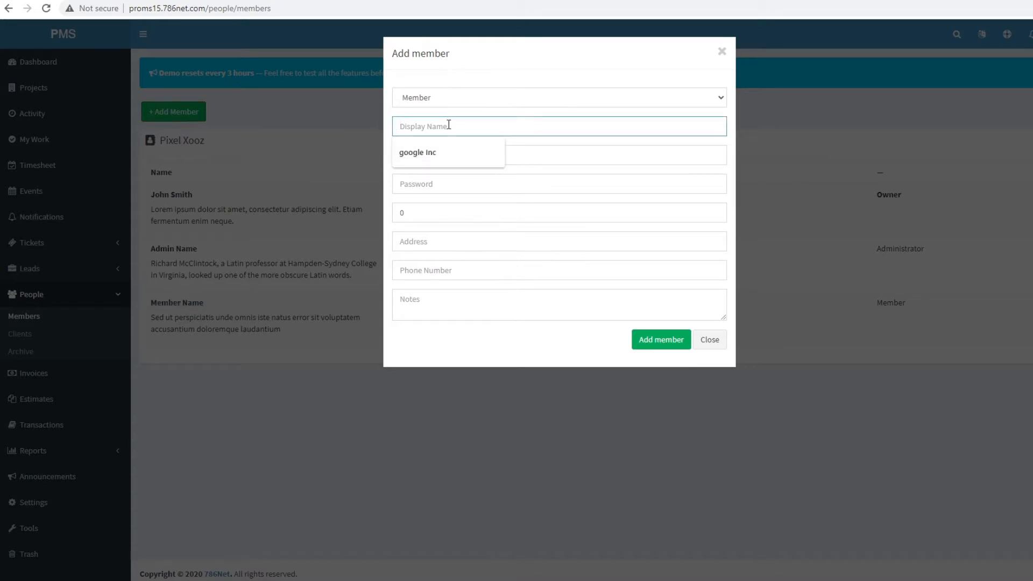
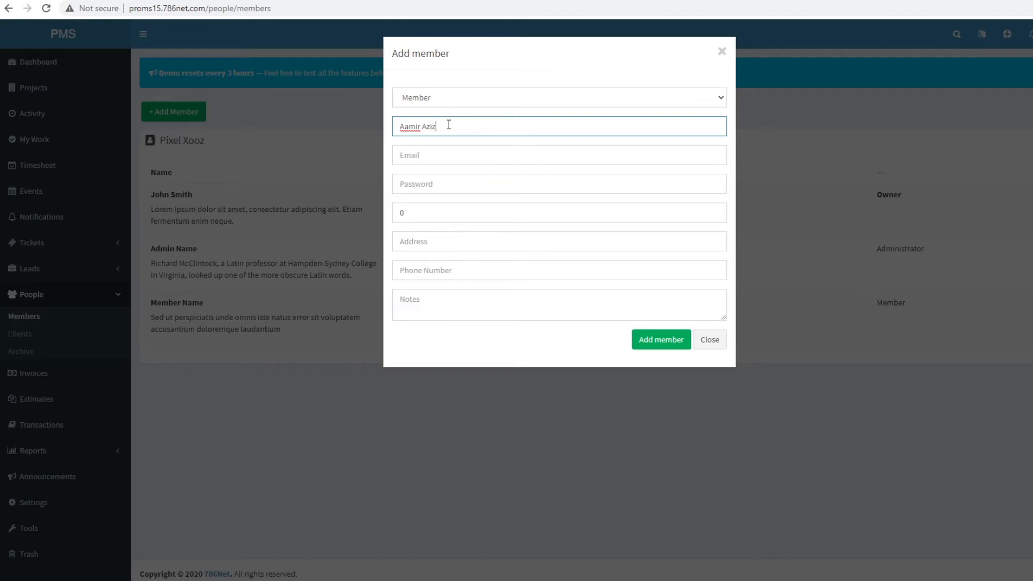
pyautogui.press('Tab')
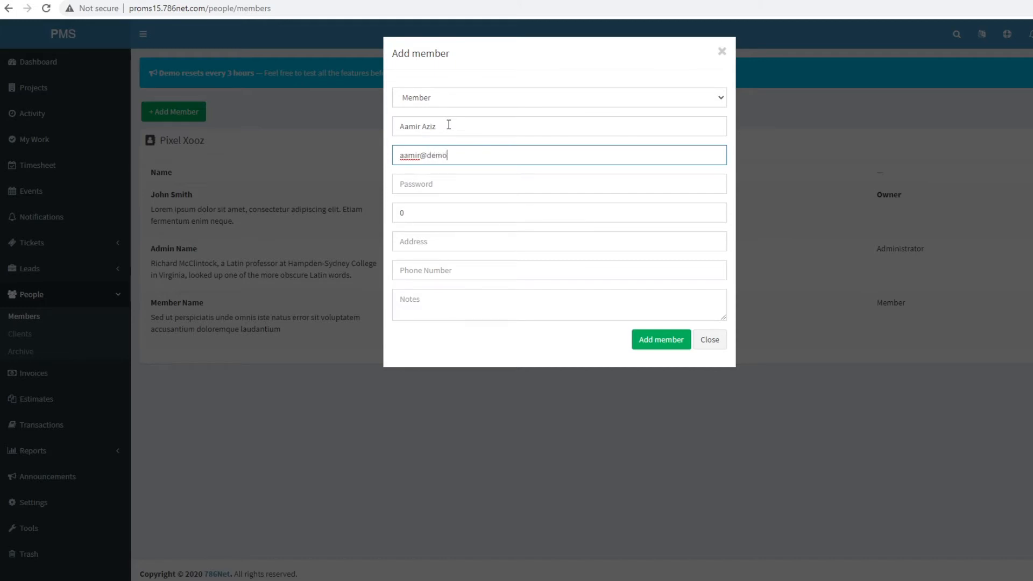
pyautogui.click(441, 187)
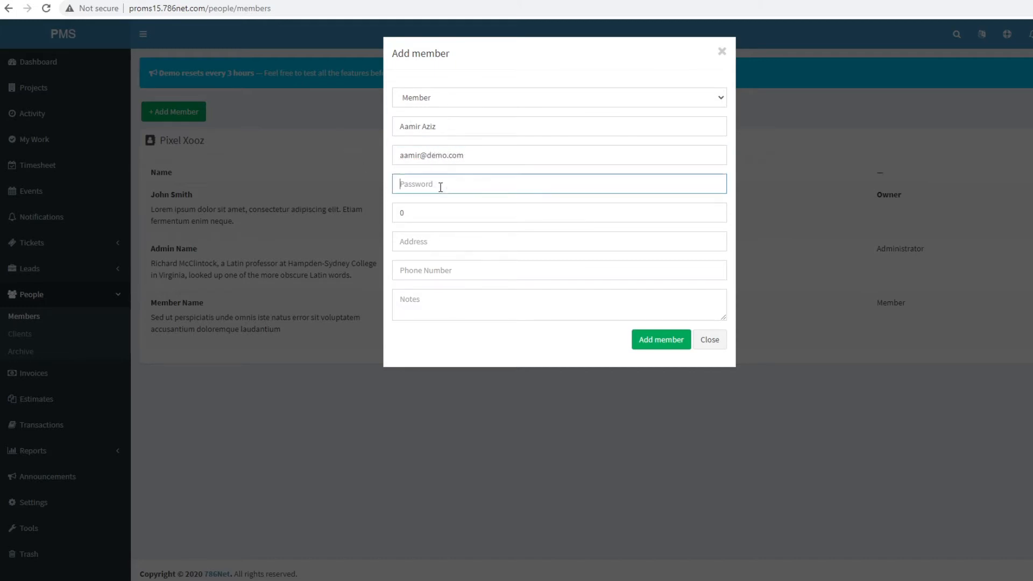
pyautogui.write('1234')
pyautogui.click(420, 211)
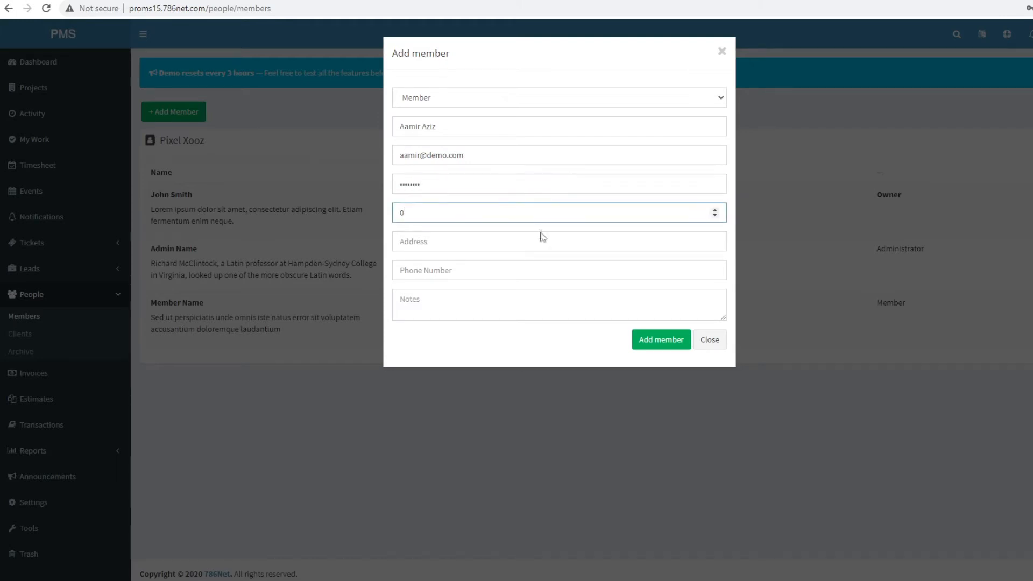
pyautogui.press('BackSpace')
pyautogui.write('25')
pyautogui.click(654, 343)
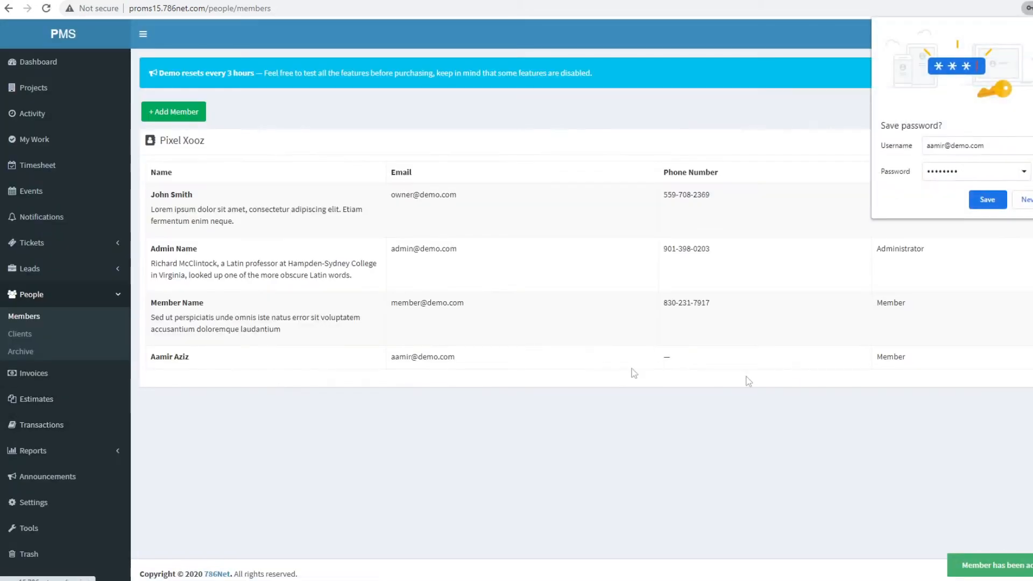
# - Add the new Pixel Xooz member to the google Inc project's people and save
pyautogui.click(1001, 201)
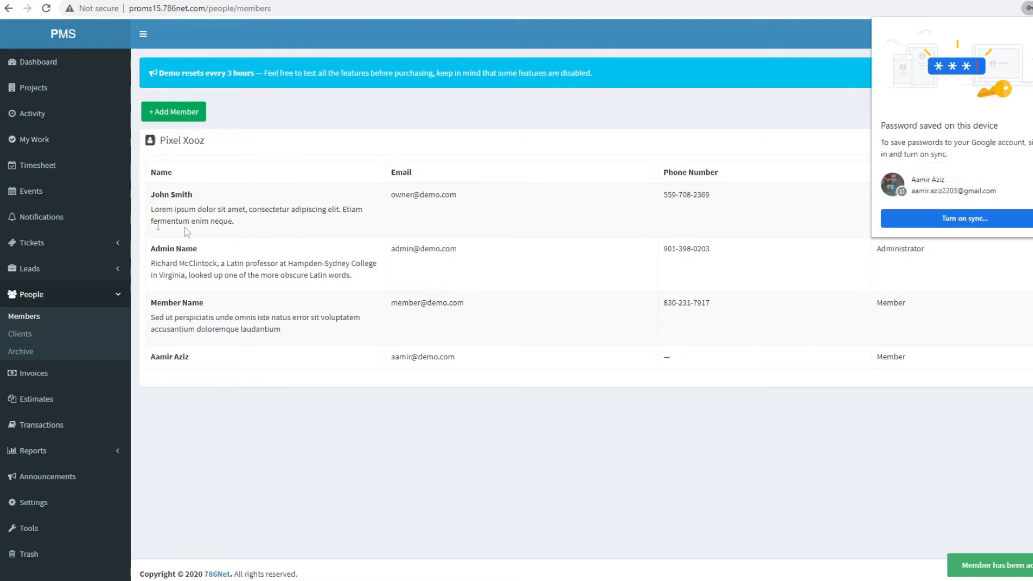
pyautogui.click(33, 91)
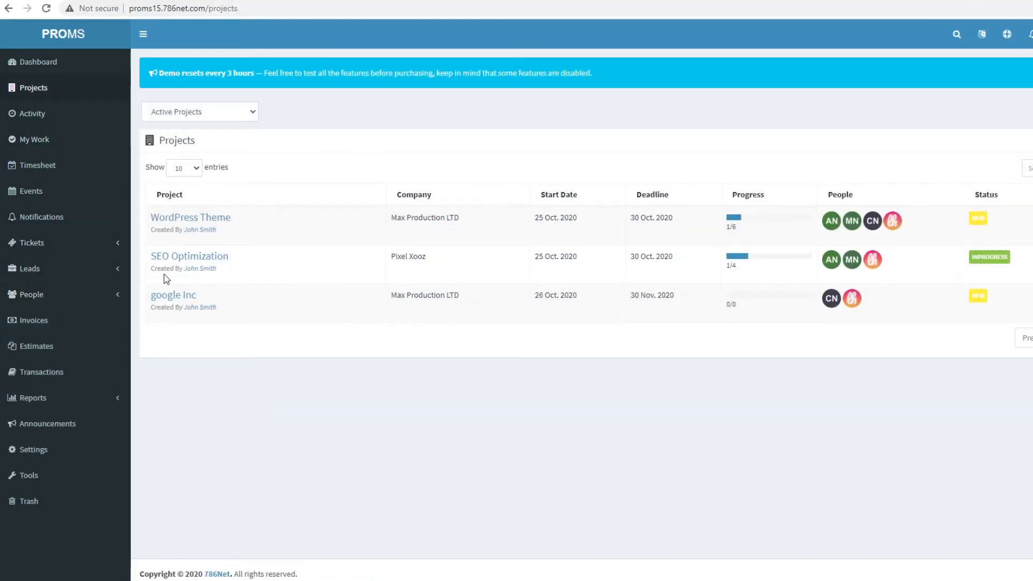
pyautogui.click(176, 297)
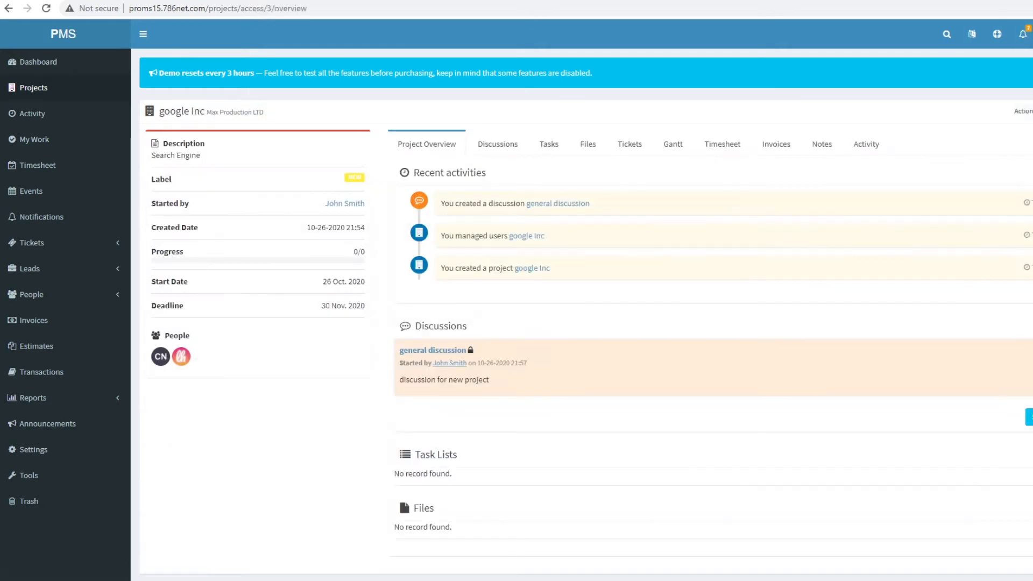
pyautogui.click(1022, 111)
pyautogui.click(1022, 147)
pyautogui.click(451, 98)
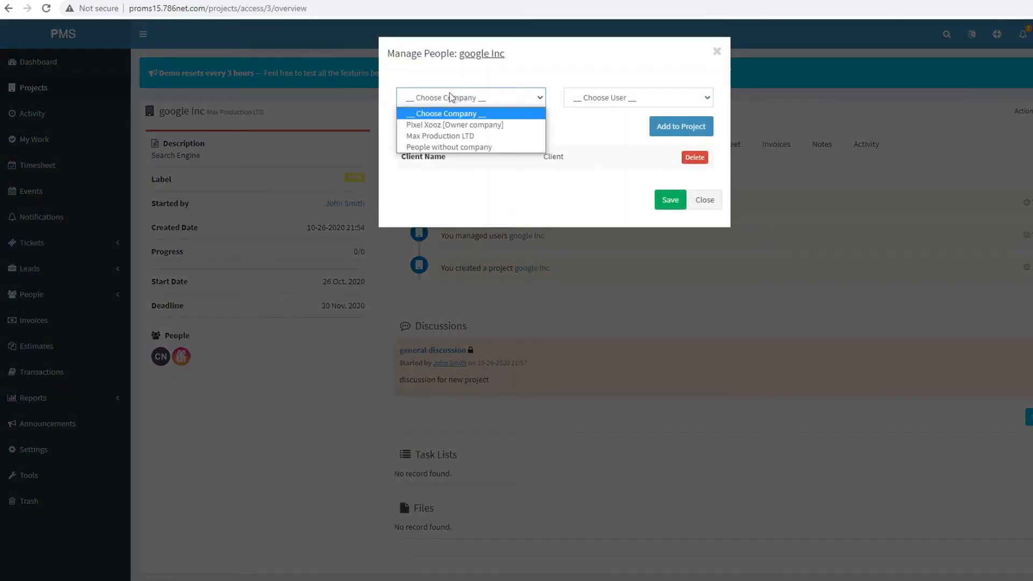
pyautogui.click(460, 124)
pyautogui.click(628, 98)
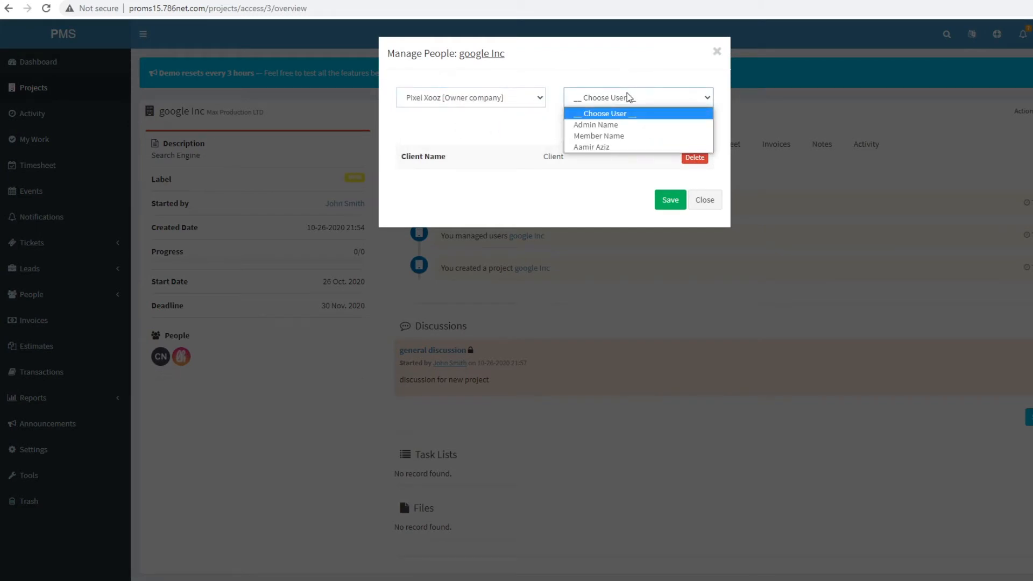
pyautogui.click(613, 147)
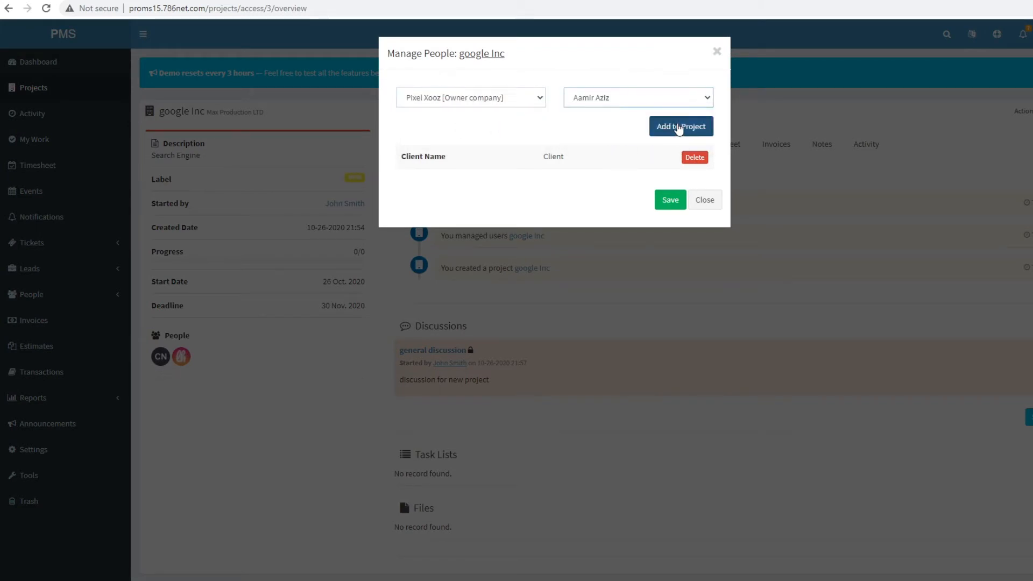
pyautogui.click(679, 129)
pyautogui.click(666, 223)
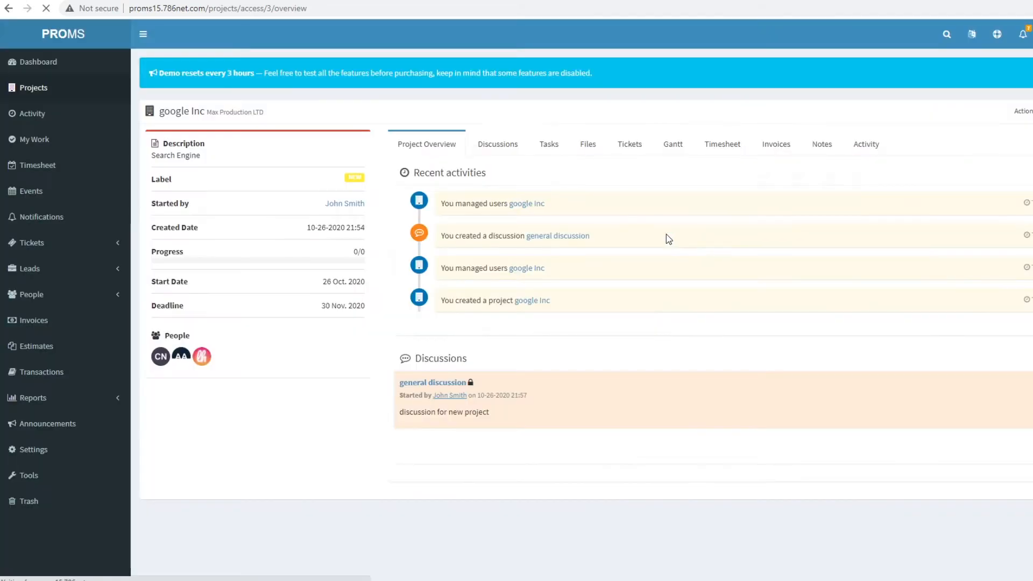
# - Open google Inc's Discussions and its general discussion topic
pyautogui.scroll(-1, 426, 393)
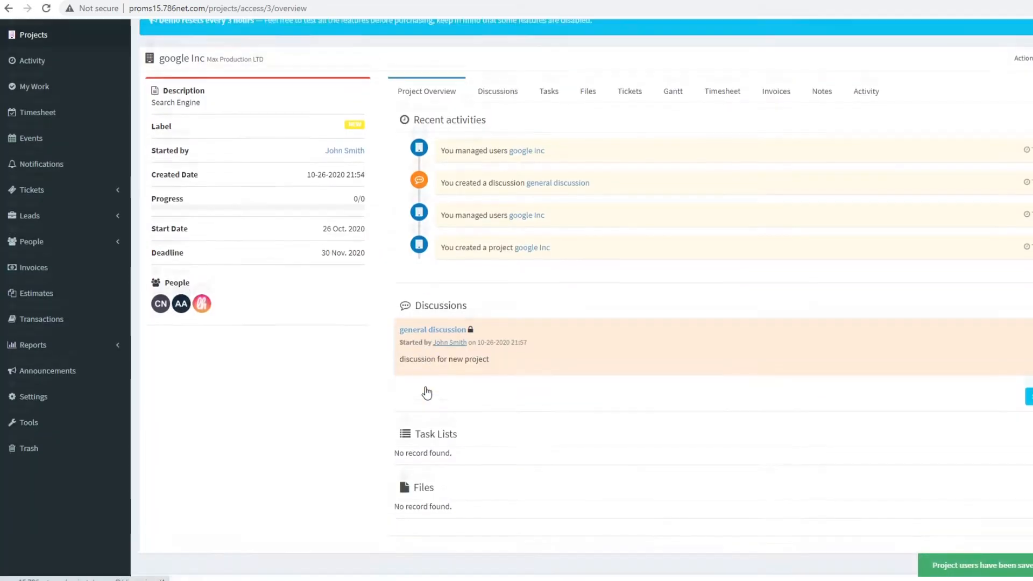
pyautogui.scroll(-1, 427, 393)
pyautogui.scroll(2, 323, 353)
pyautogui.click(507, 145)
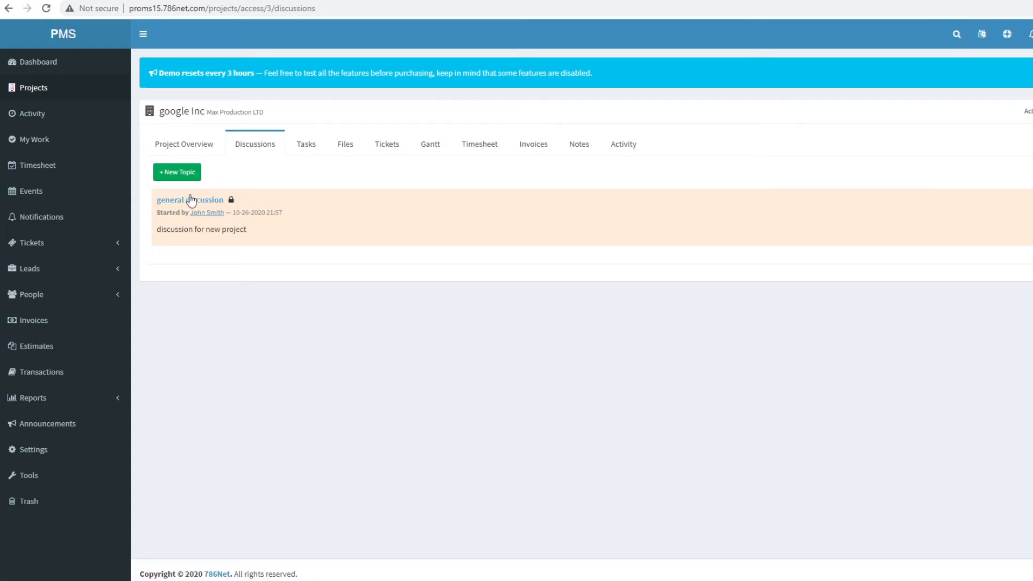
pyautogui.click(191, 200)
# - Write 'test' in the general discussion and send the e-mail copy only to the new member
pyautogui.scroll(-2, 488, 454)
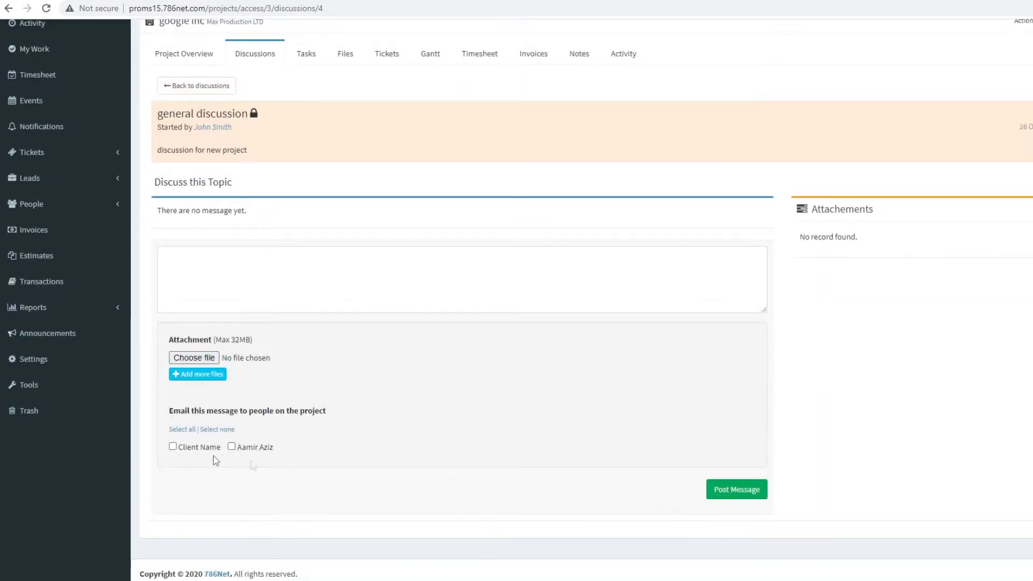
pyautogui.scroll(3, 290, 408)
pyautogui.scroll(-3, 305, 374)
pyautogui.click(306, 288)
pyautogui.write('test message')
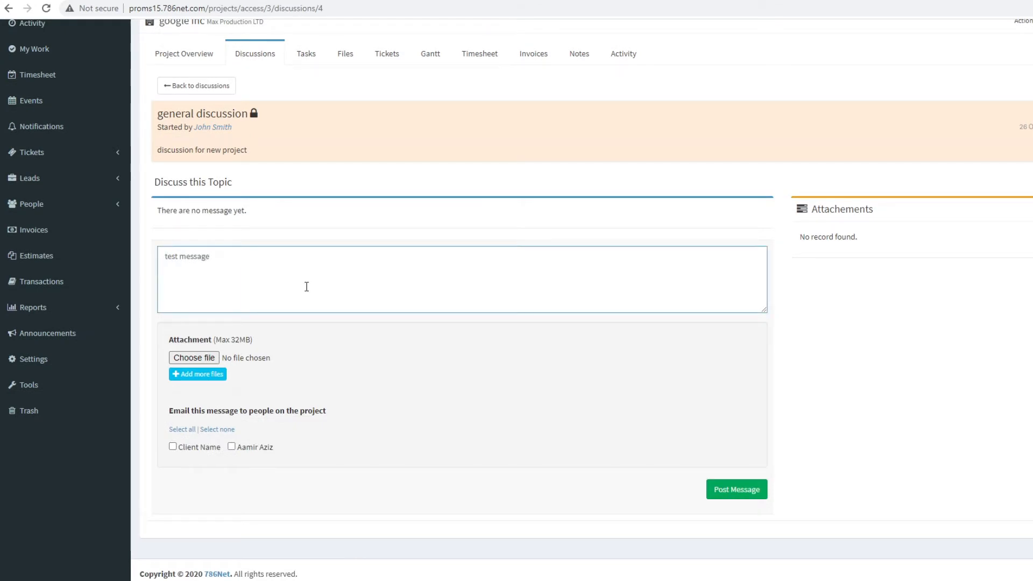
pyautogui.click(200, 451)
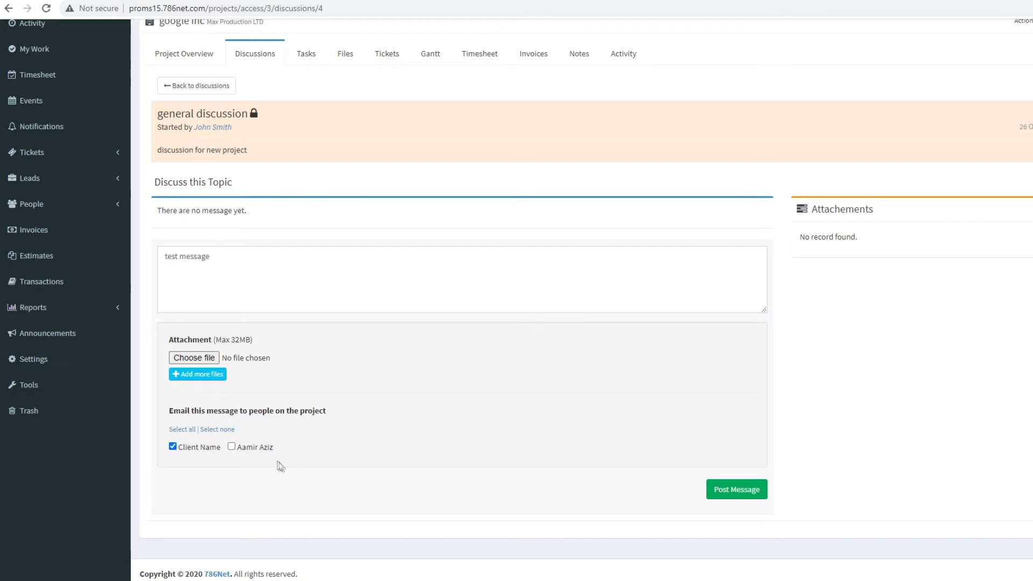
pyautogui.click(256, 449)
pyautogui.click(198, 451)
pyautogui.click(190, 428)
pyautogui.click(224, 431)
pyautogui.click(232, 449)
pyautogui.click(260, 256)
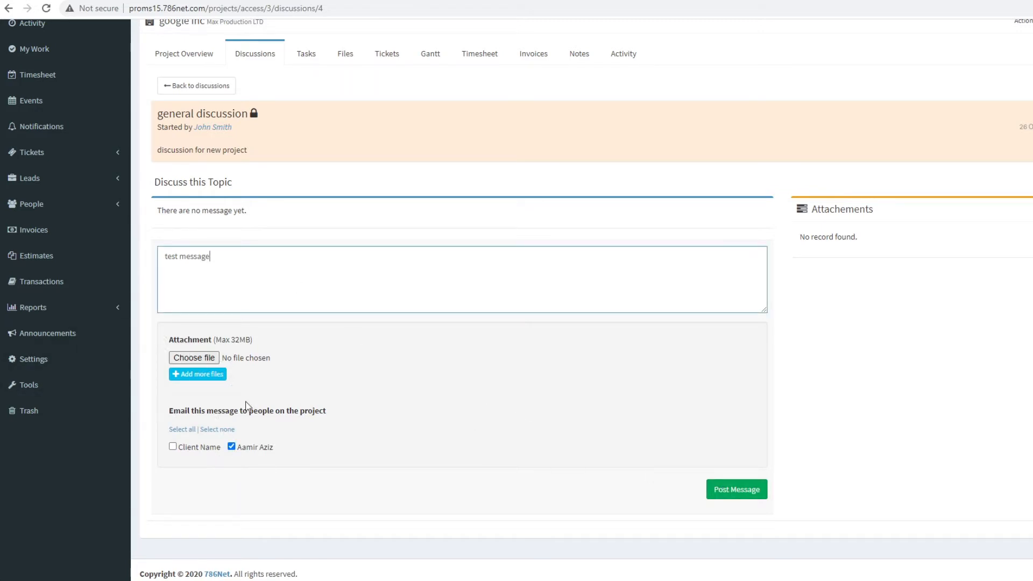
# - Add three extra attachment rows, remove them again, and post the message
pyautogui.click(197, 374)
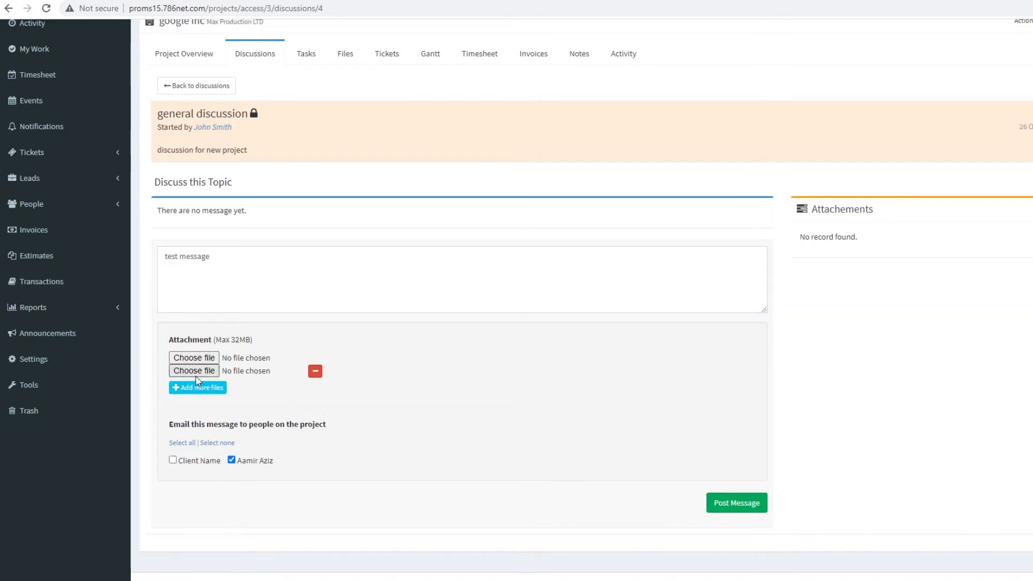
pyautogui.click(210, 387)
pyautogui.click(204, 404)
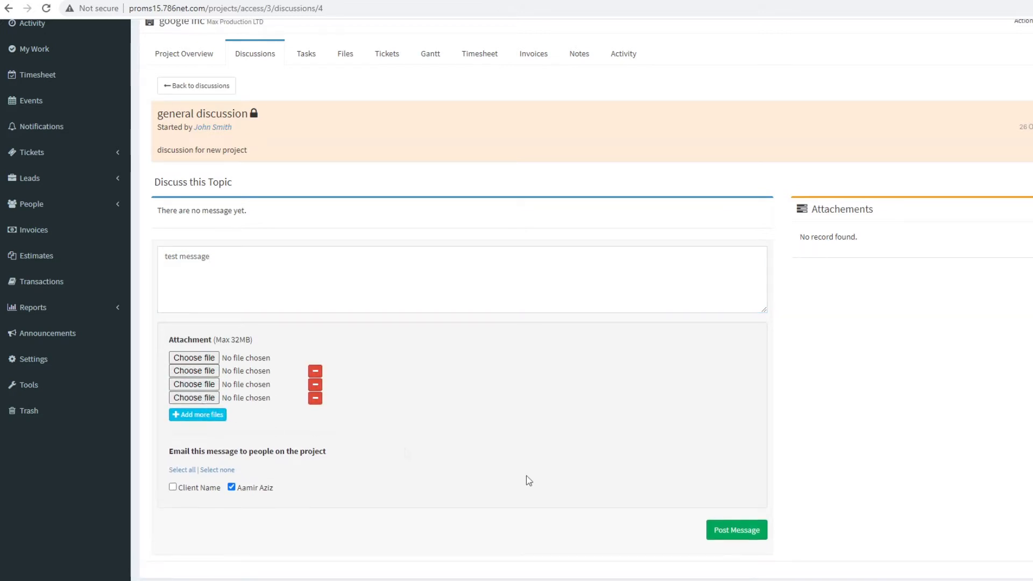
pyautogui.click(316, 399)
pyautogui.click(316, 384)
pyautogui.click(315, 371)
pyautogui.click(742, 490)
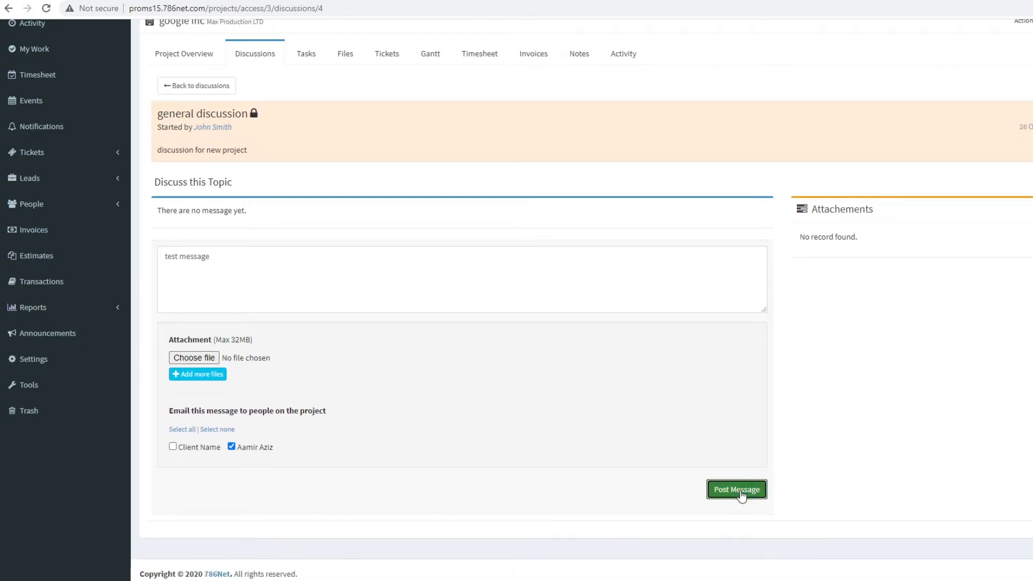
pyautogui.click(756, 491)
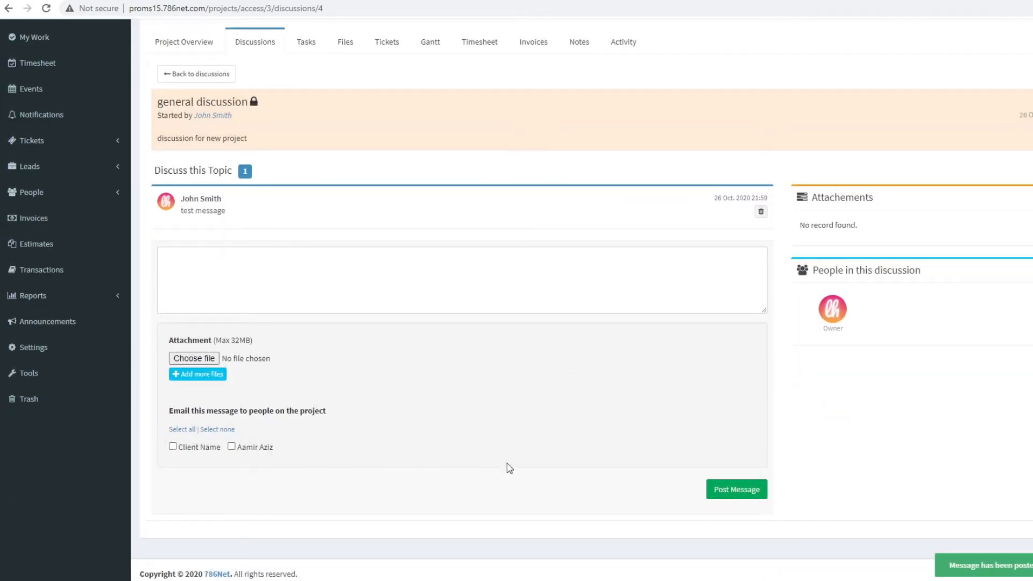
pyautogui.moveTo(159, 208); pyautogui.dragTo(522, 225)
pyautogui.click(917, 289)
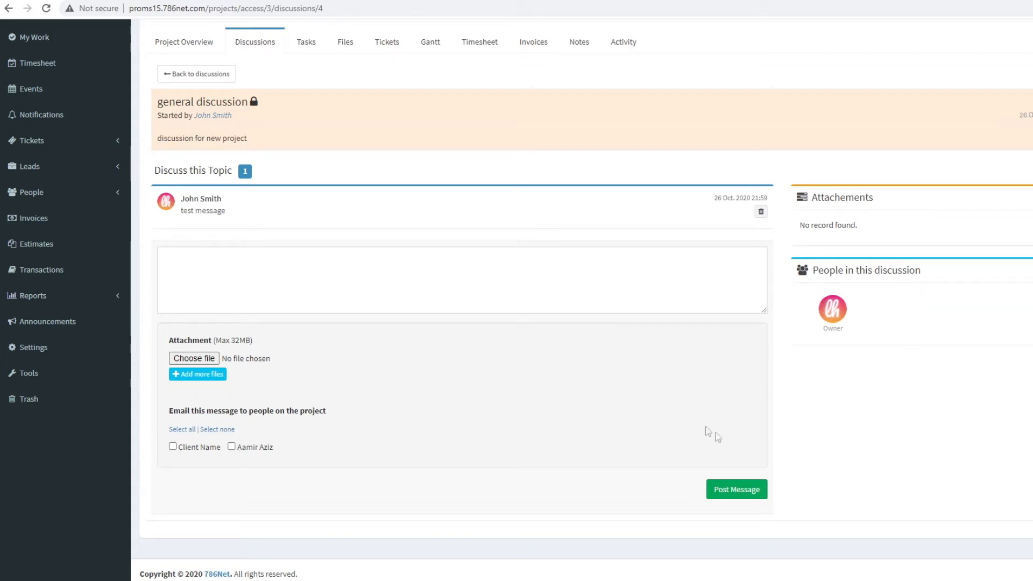
pyautogui.scroll(2, 845, 399)
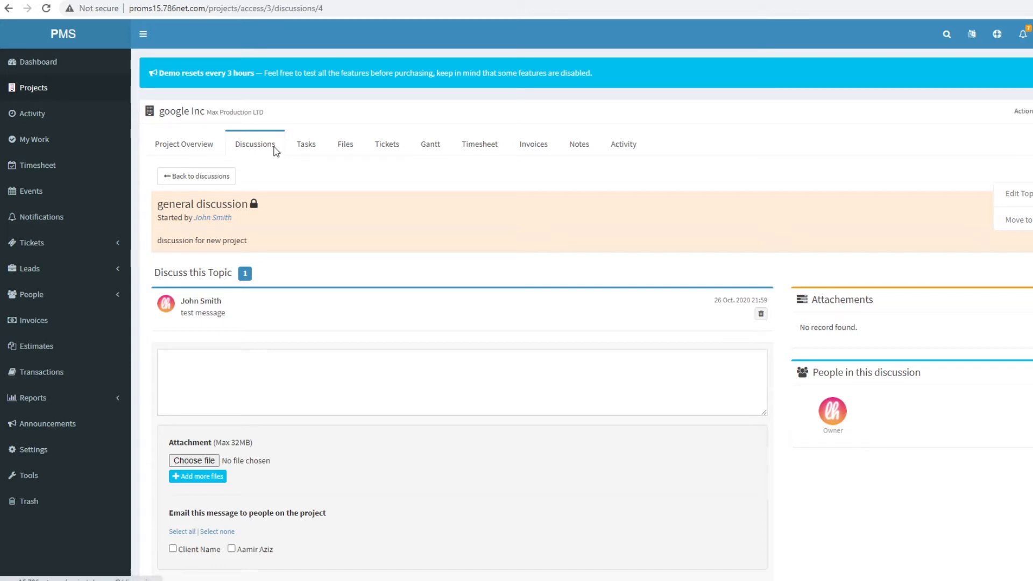
# - Go back to the projects list, filter it to Completed Projects, then return to active projects
pyautogui.click(314, 145)
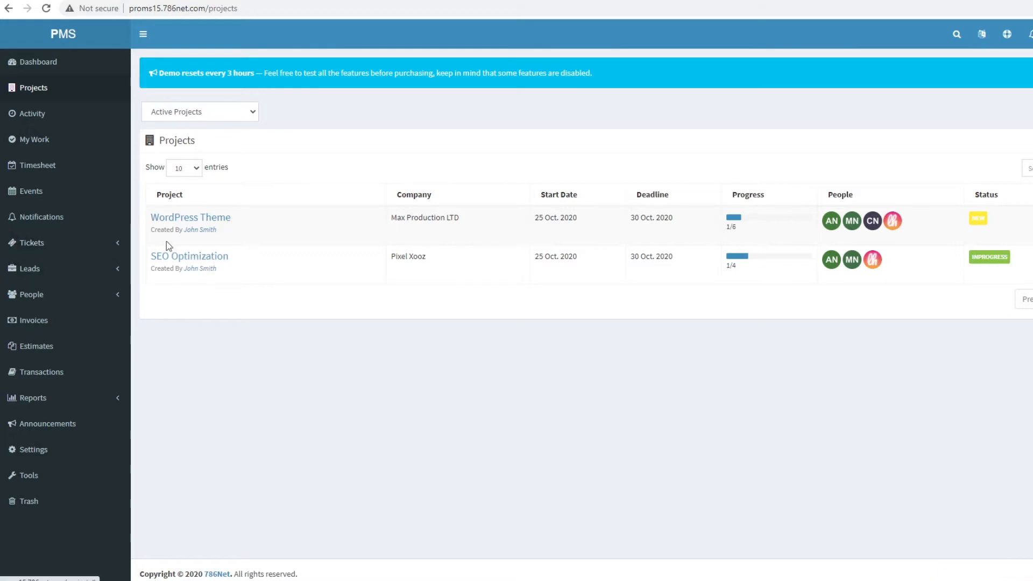
pyautogui.click(27, 90)
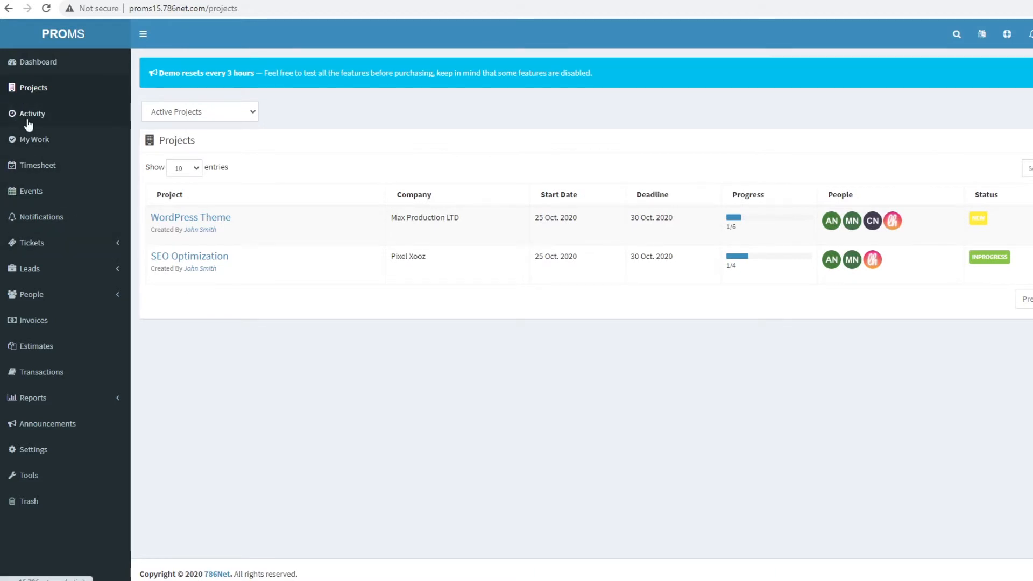
pyautogui.click(212, 111)
pyautogui.click(219, 140)
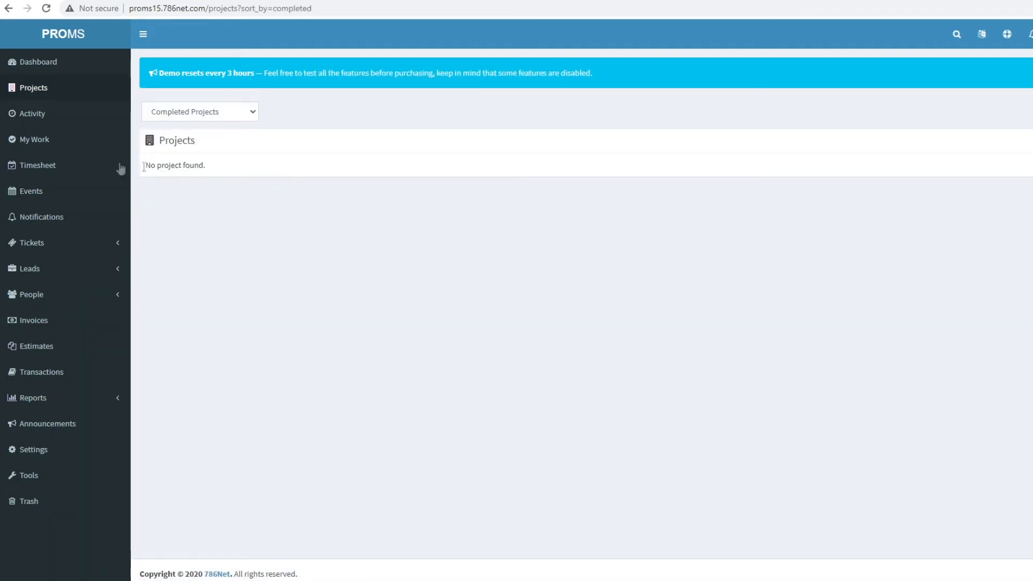
pyautogui.click(35, 88)
# - Look over the dashboard and its demo notice, then bring up the projects list
pyautogui.click(34, 65)
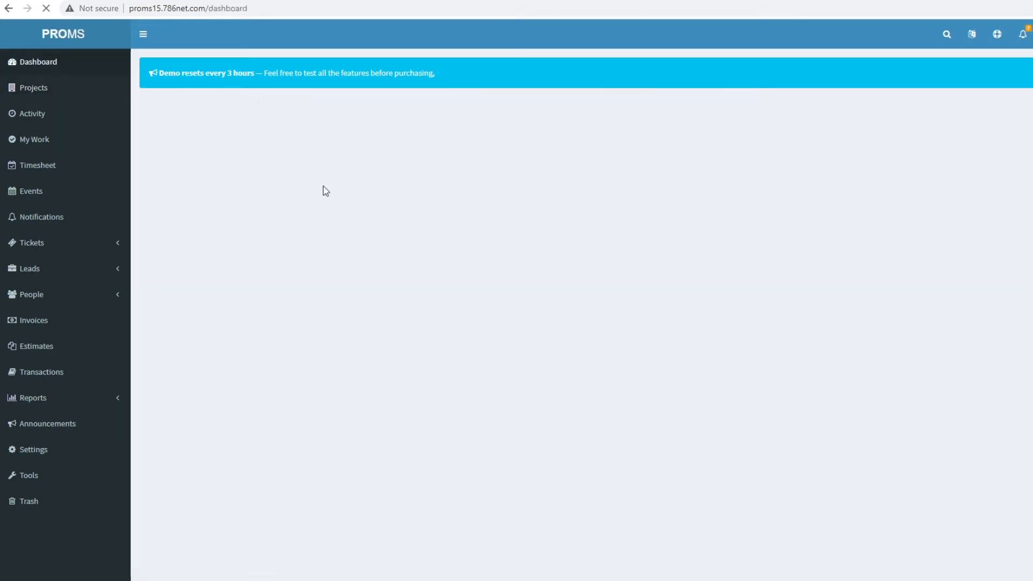
pyautogui.scroll(-7, 608, 257)
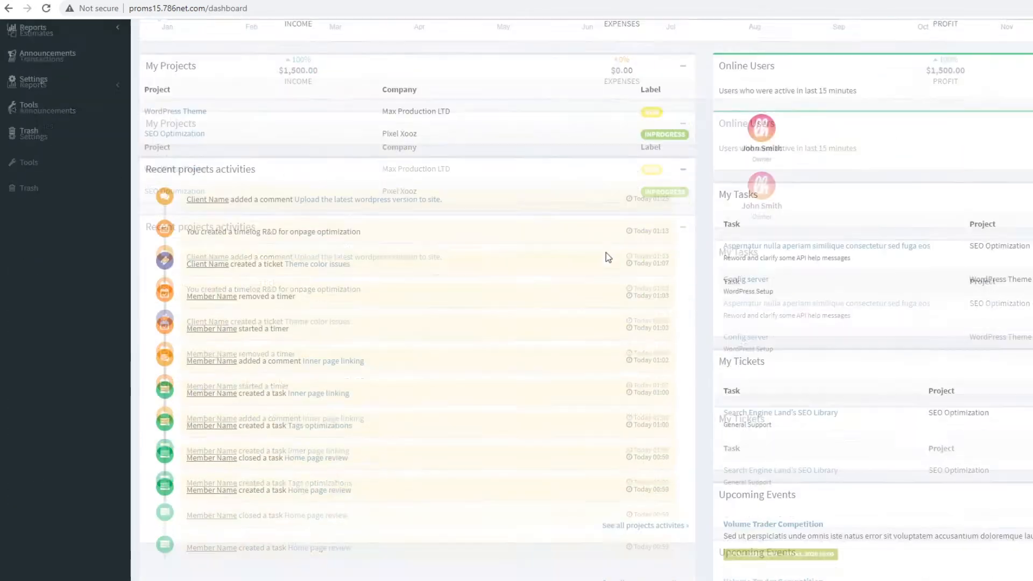
pyautogui.scroll(7, 608, 258)
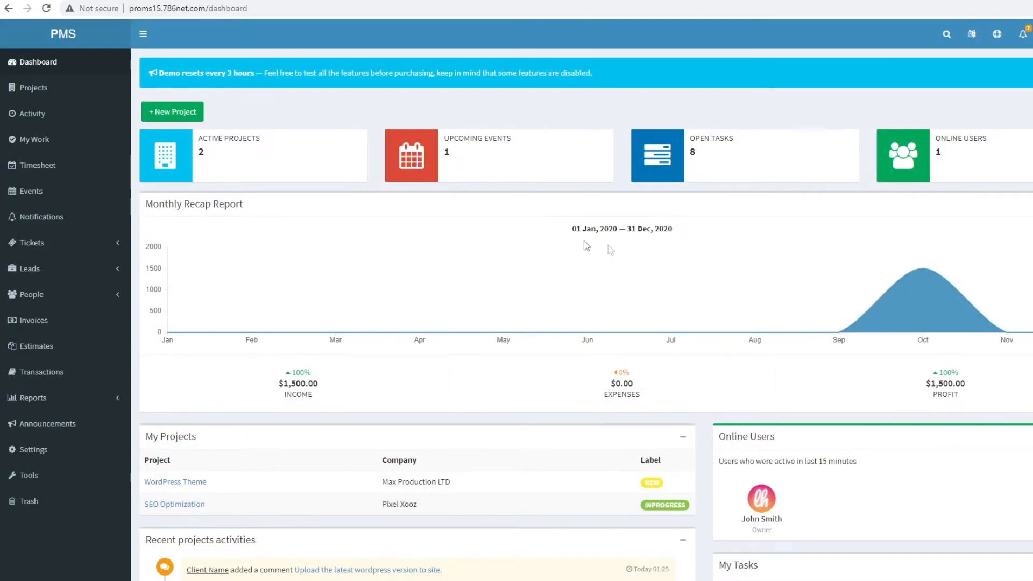
pyautogui.moveTo(159, 74); pyautogui.dragTo(262, 73)
pyautogui.scroll(-5, 383, 212)
pyautogui.scroll(5, 384, 212)
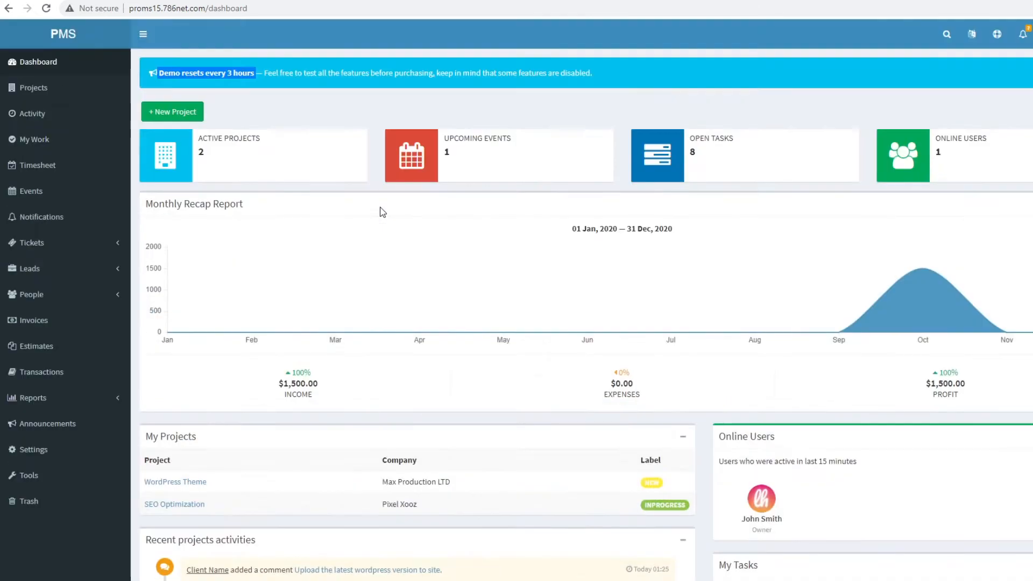
pyautogui.scroll(-7, 445, 391)
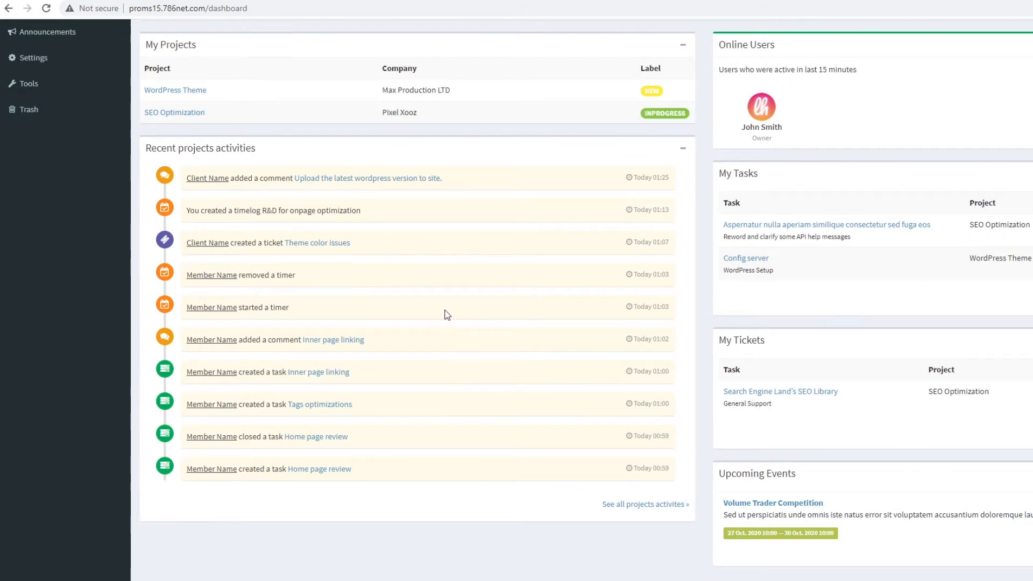
pyautogui.scroll(7, 588, 199)
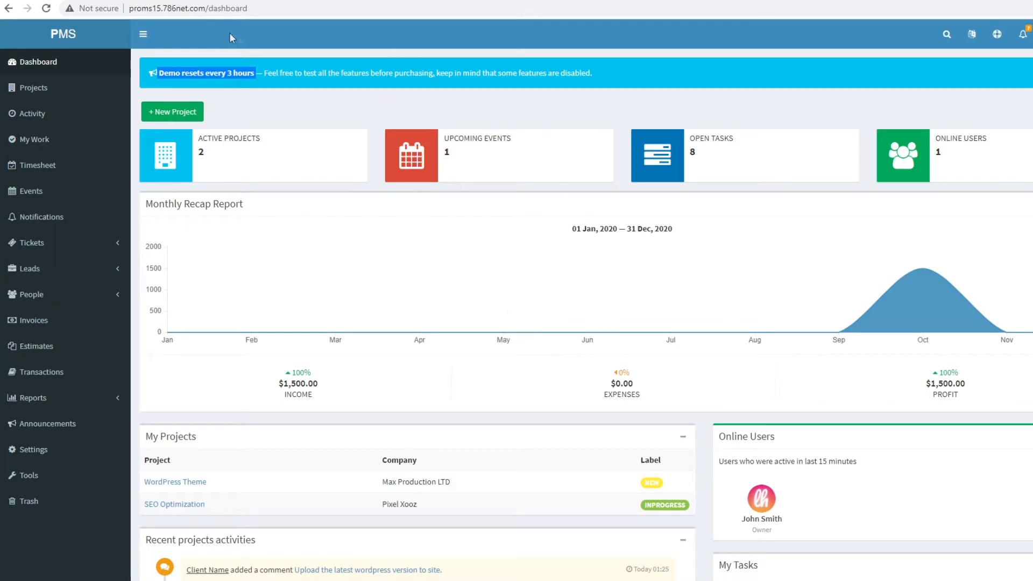
pyautogui.tripleClick(318, 72)
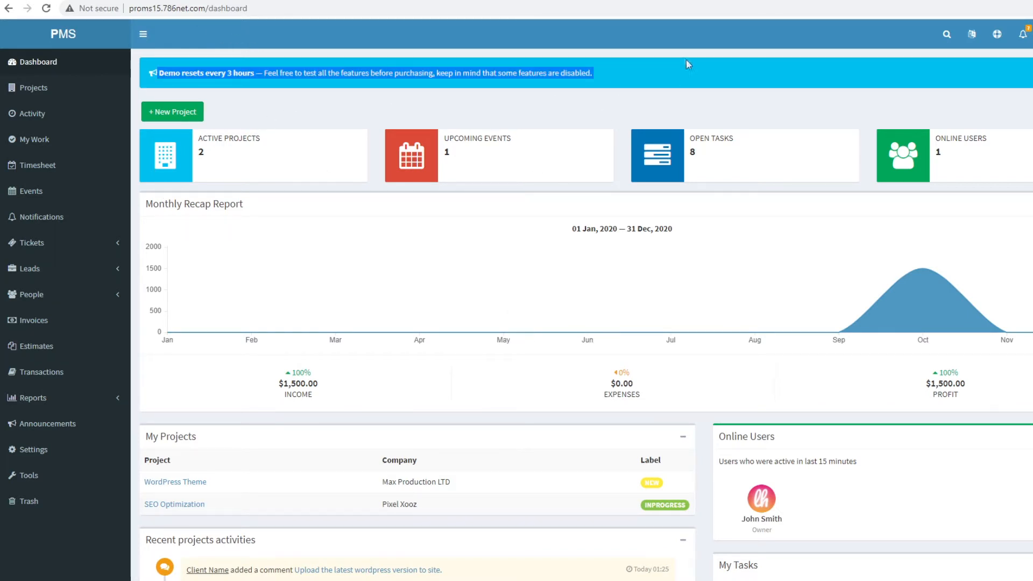
pyautogui.click(642, 72)
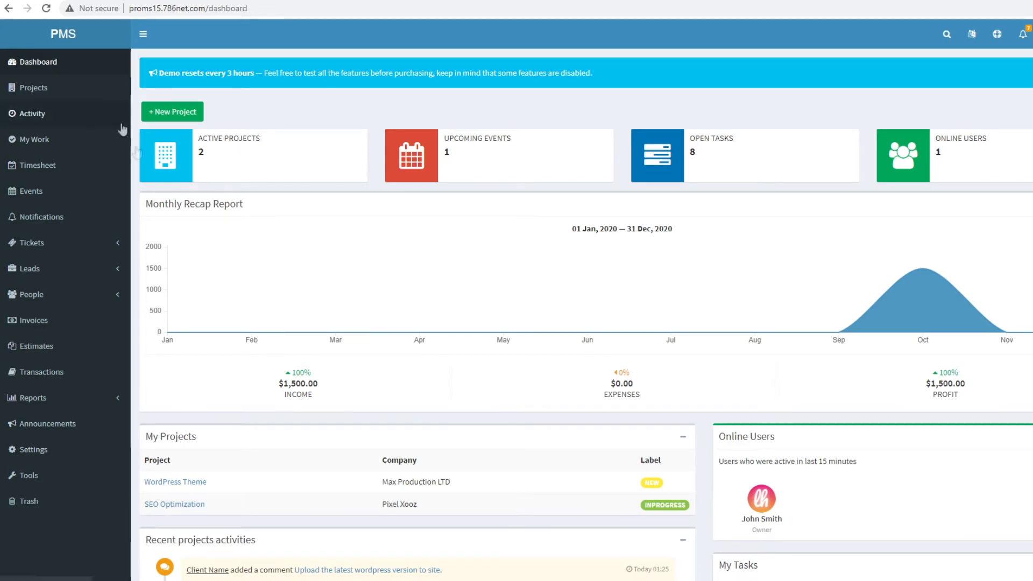
pyautogui.scroll(-4, 146, 202)
pyautogui.scroll(4, 291, 272)
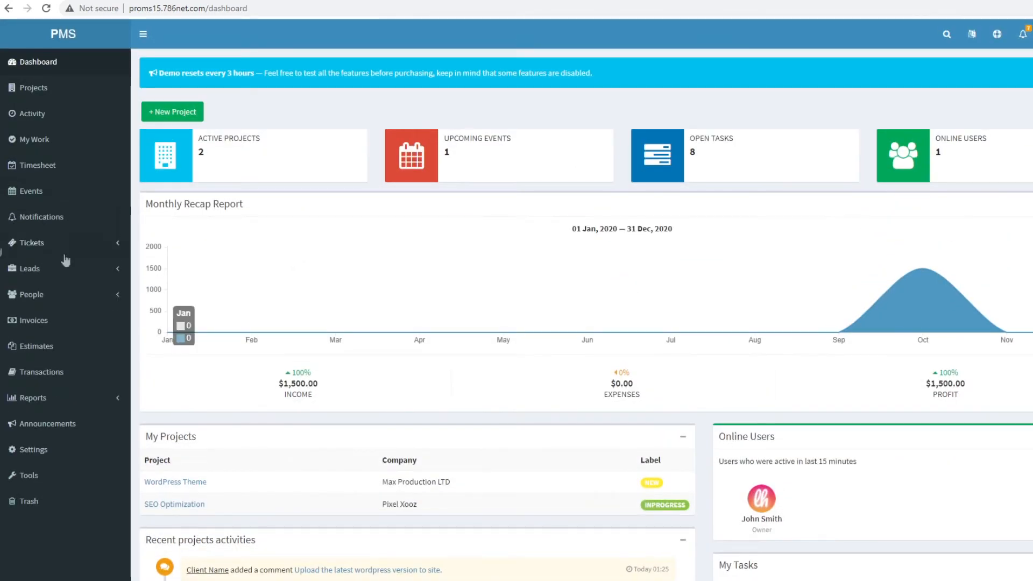
pyautogui.click(34, 87)
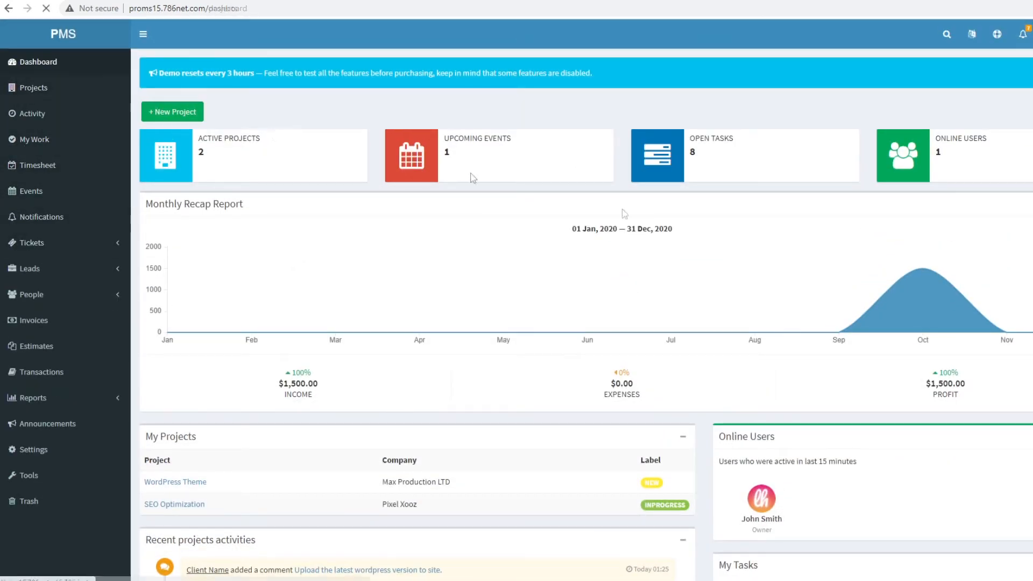
# - In WordPress Theme, view the 'Should we add blue color?' discussion, then go to the task lists
pyautogui.click(202, 225)
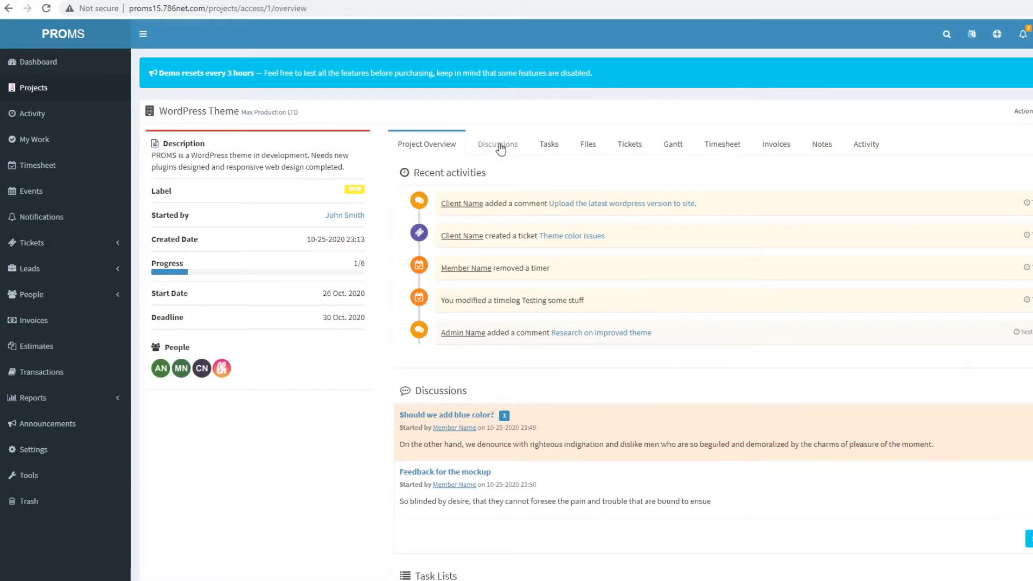
pyautogui.click(502, 145)
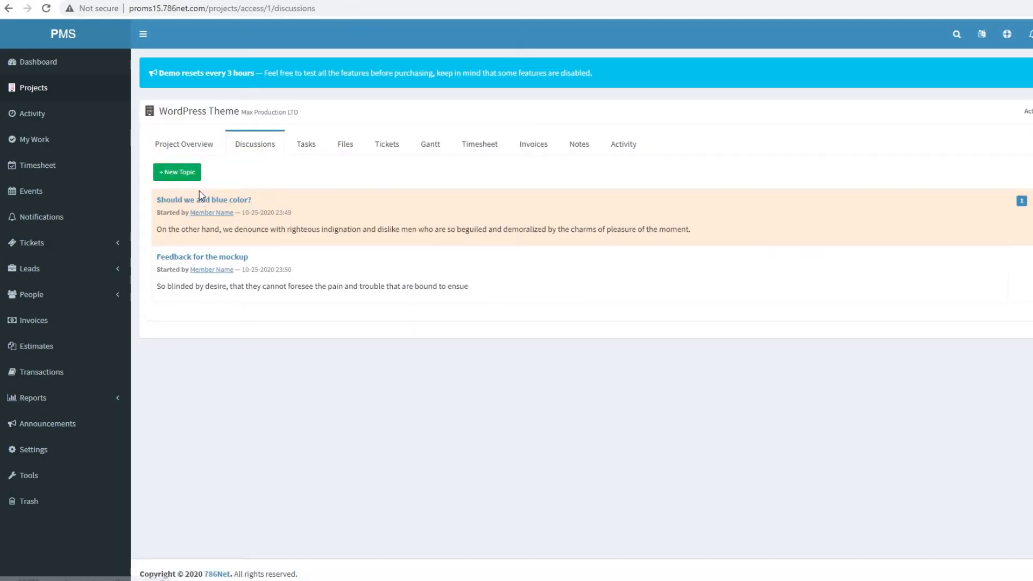
pyautogui.click(226, 207)
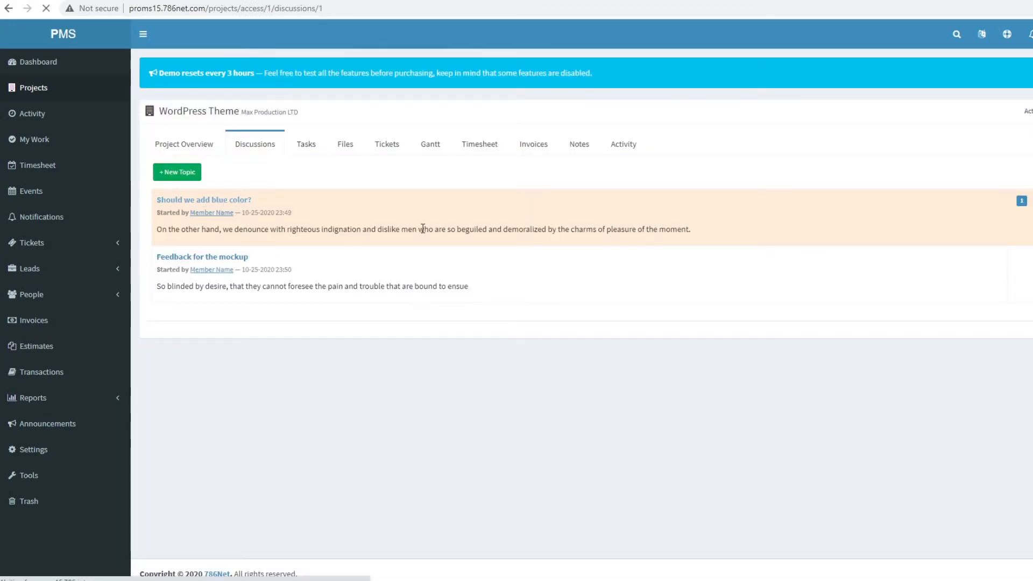
pyautogui.scroll(-2, 830, 436)
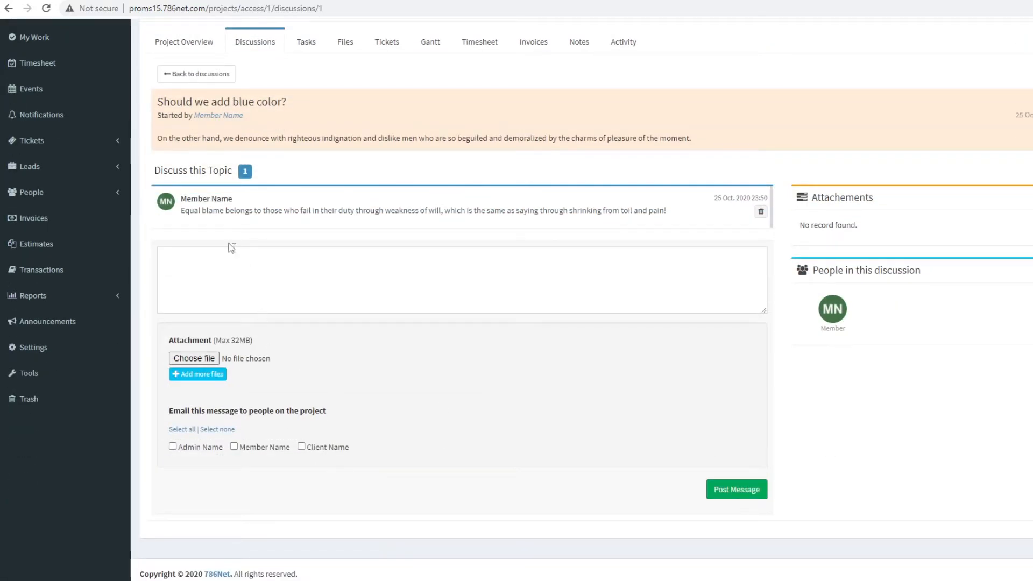
pyautogui.scroll(2, 417, 339)
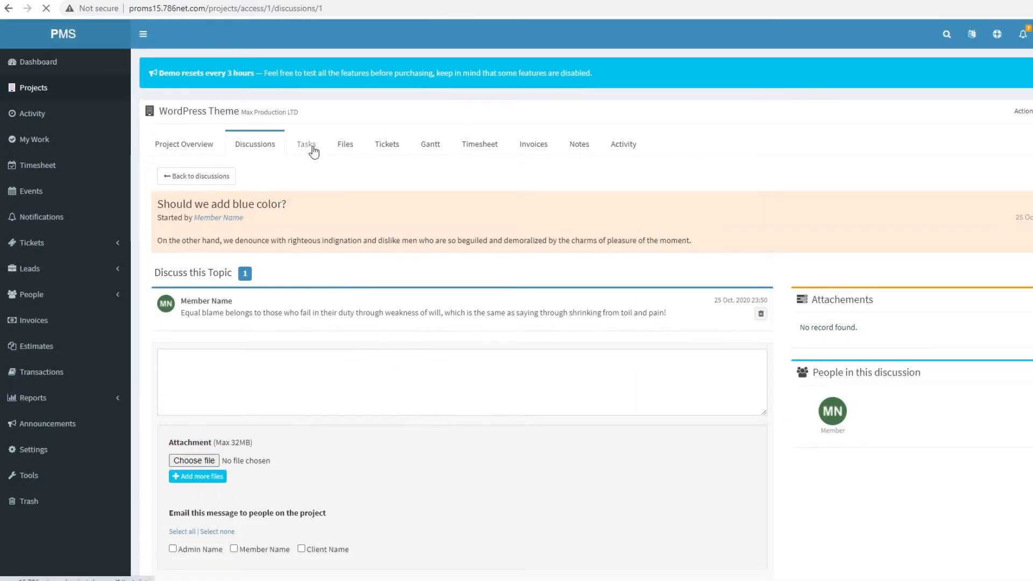
pyautogui.click(306, 144)
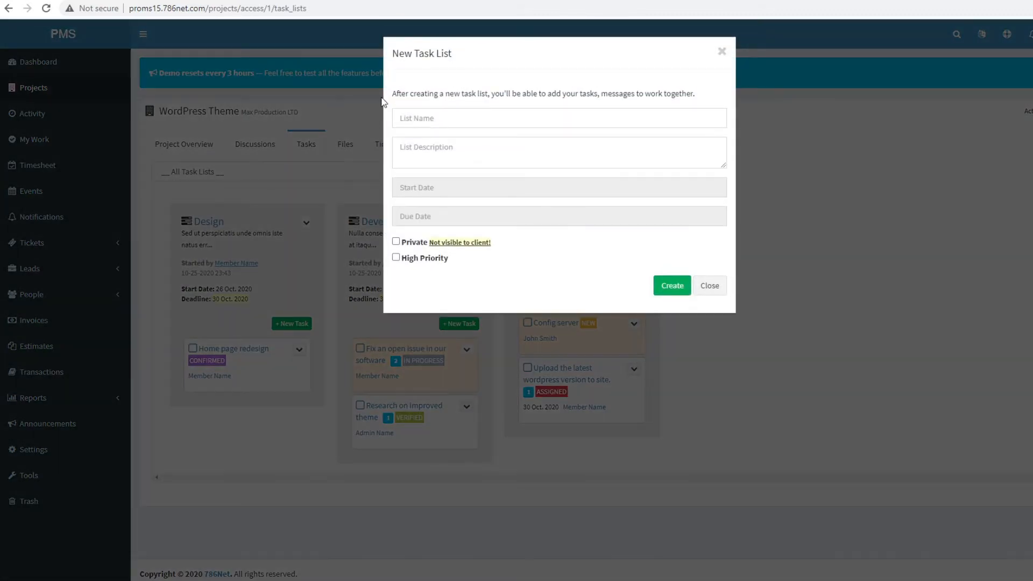
# - Start a new task list named 'important tasks' with description 'important tasks list'
pyautogui.click(466, 118)
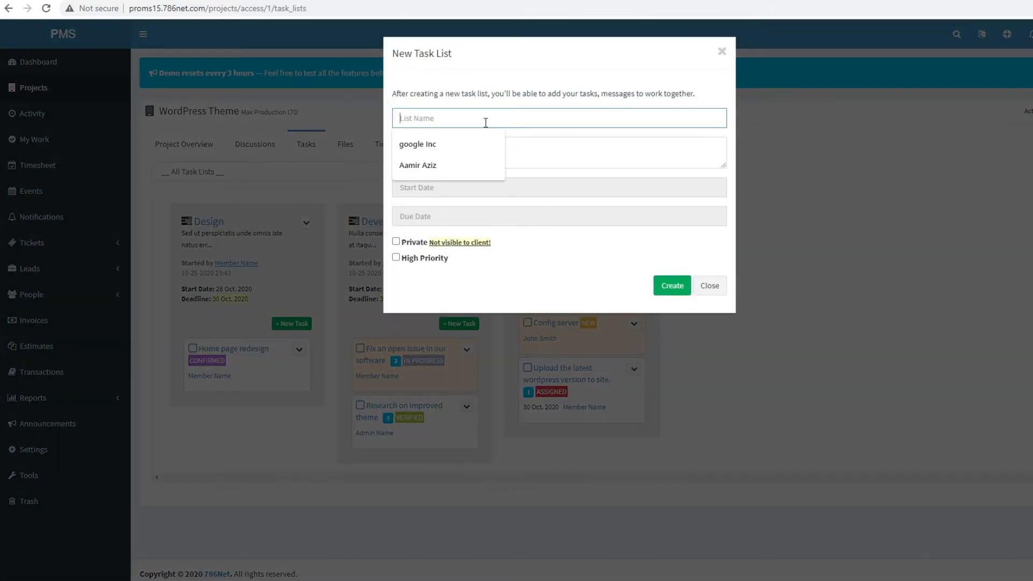
pyautogui.write('list one')
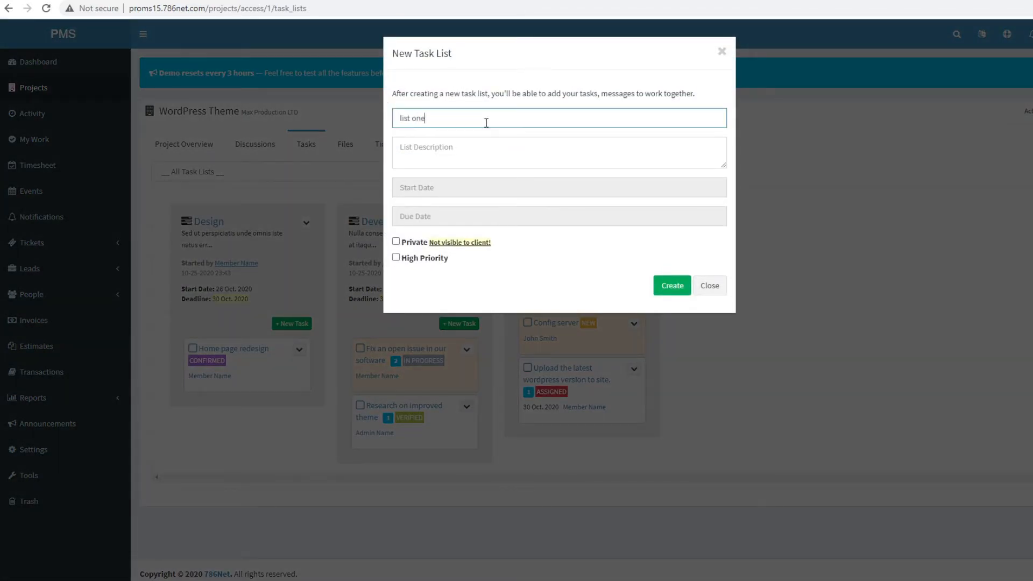
pyautogui.press('Tab')
pyautogui.hotkey('shift', 'Tab')
pyautogui.write('important tasks')
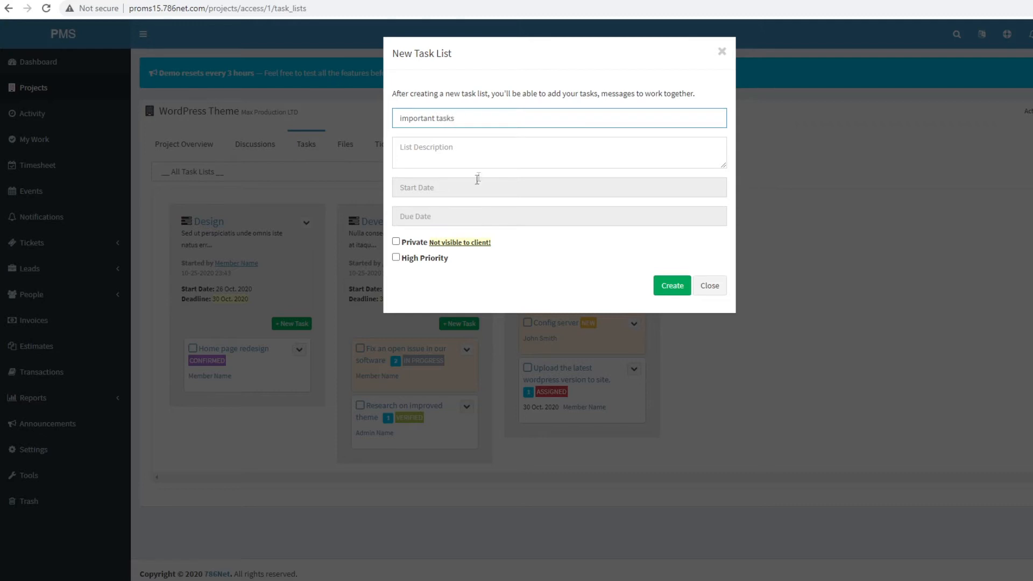
pyautogui.click(478, 157)
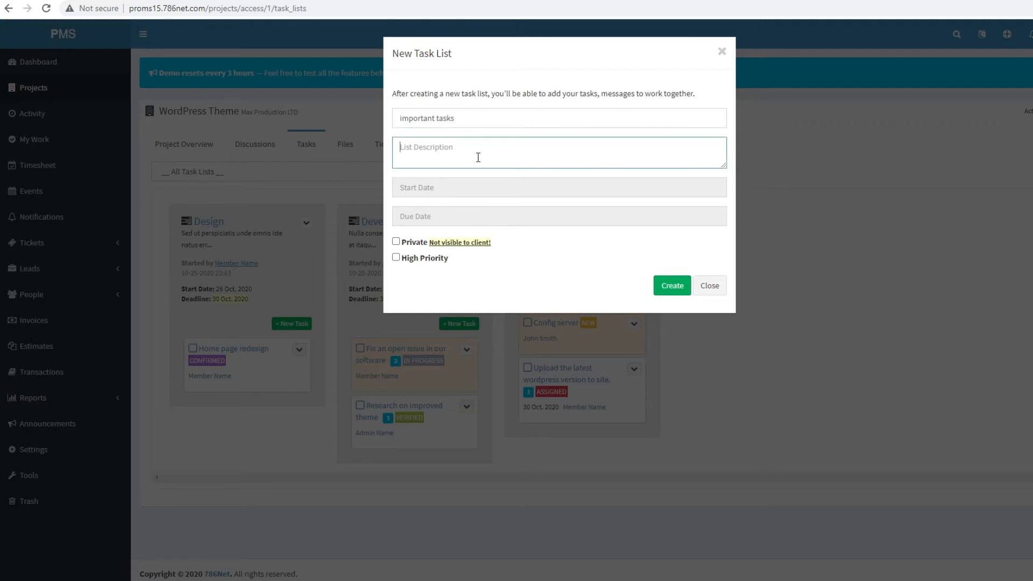
pyautogui.write('important tasks list')
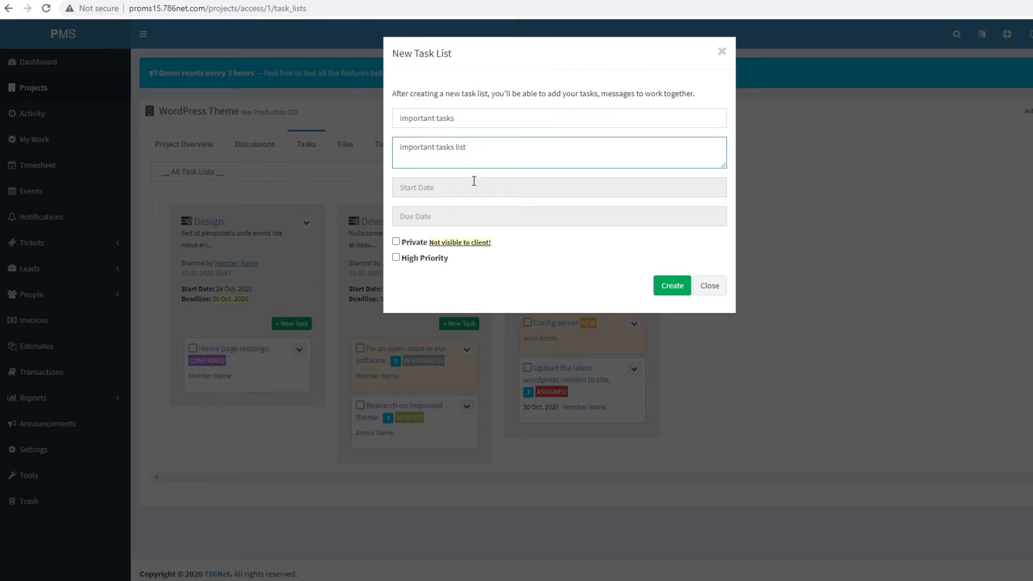
# - Set the list to run 30 Oct to 30 Dec 2020, make it private, and create it
pyautogui.click(474, 181)
pyautogui.click(501, 305)
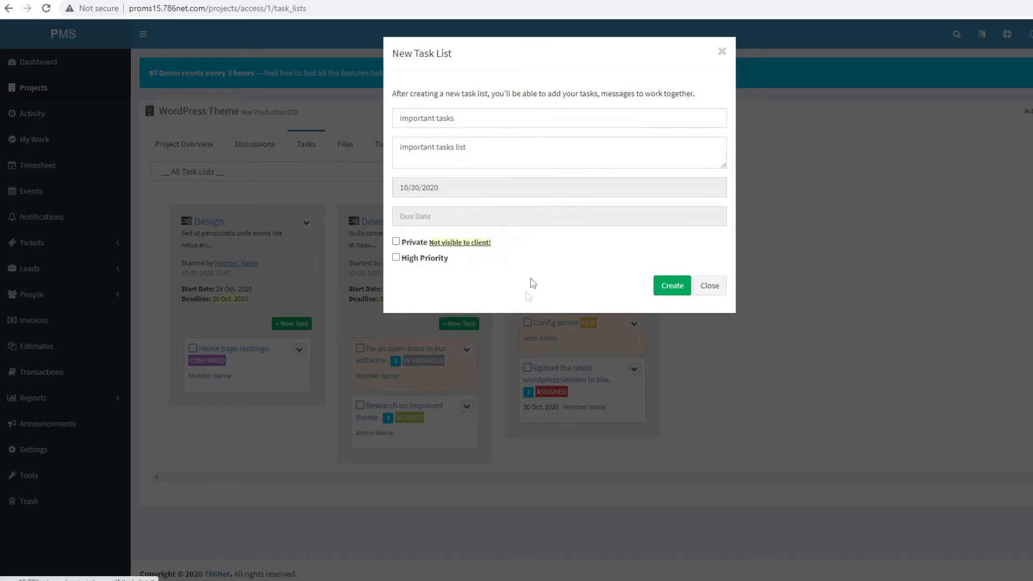
pyautogui.click(546, 220)
pyautogui.click(521, 237)
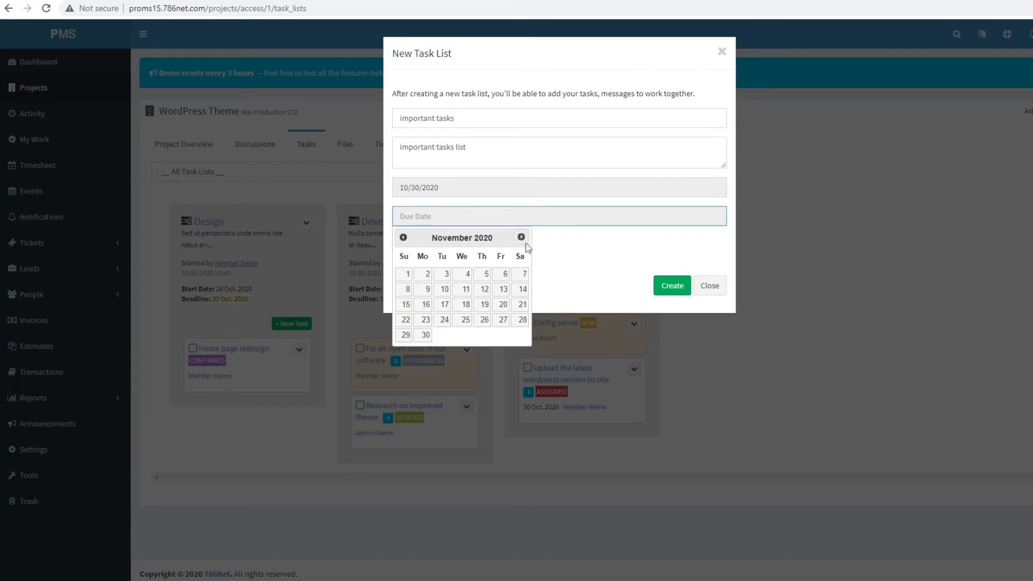
pyautogui.click(520, 237)
pyautogui.click(463, 335)
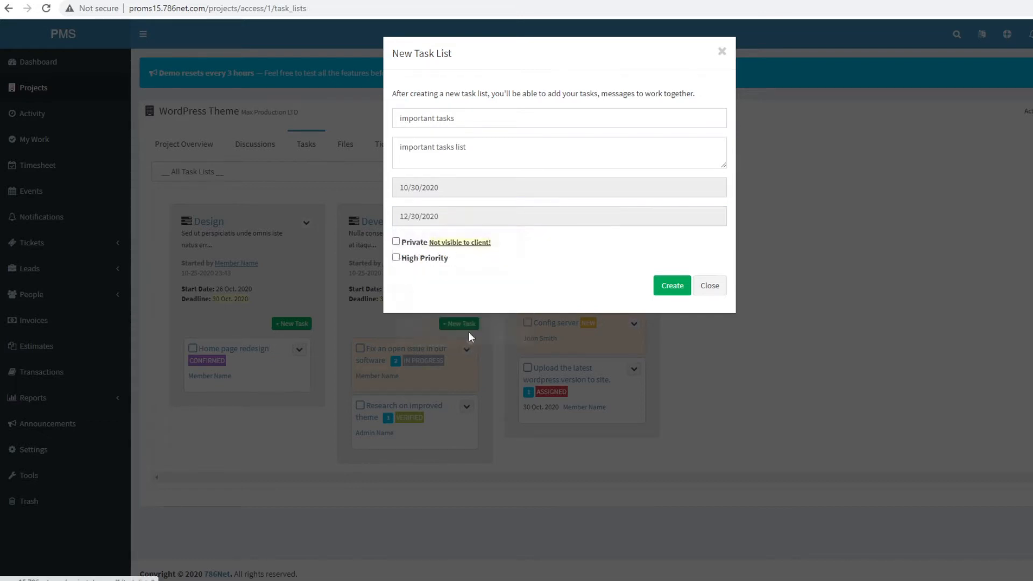
pyautogui.click(404, 261)
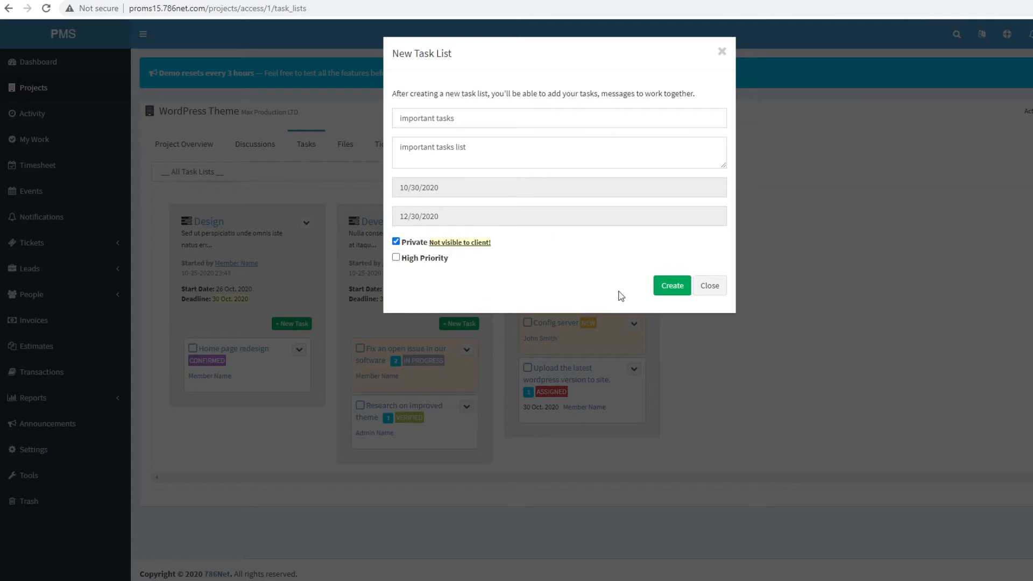
pyautogui.click(687, 289)
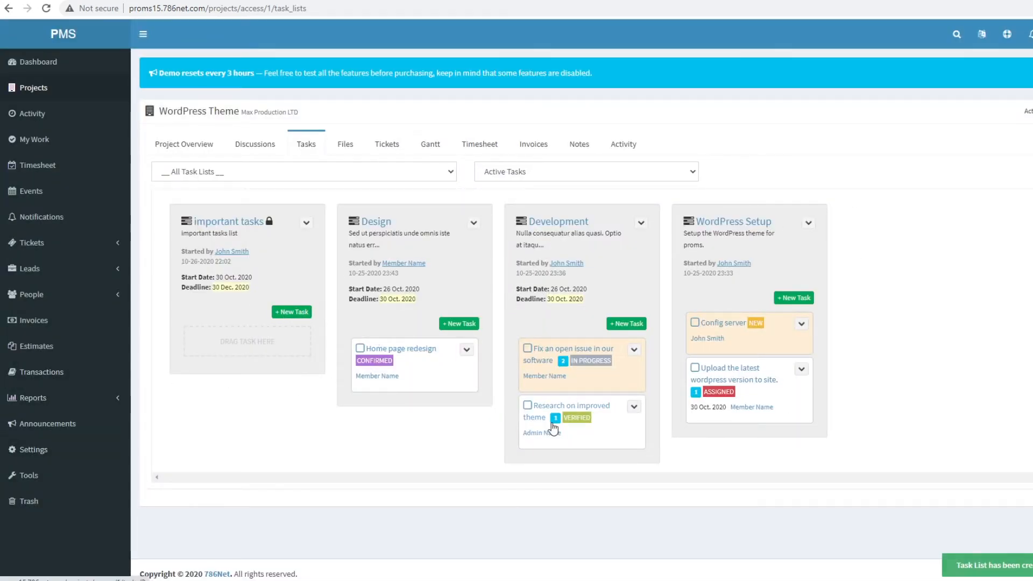
# - Add a new task 'task1' to important tasks, assigned to Member Name
pyautogui.moveTo(554, 427); pyautogui.dragTo(538, 401)
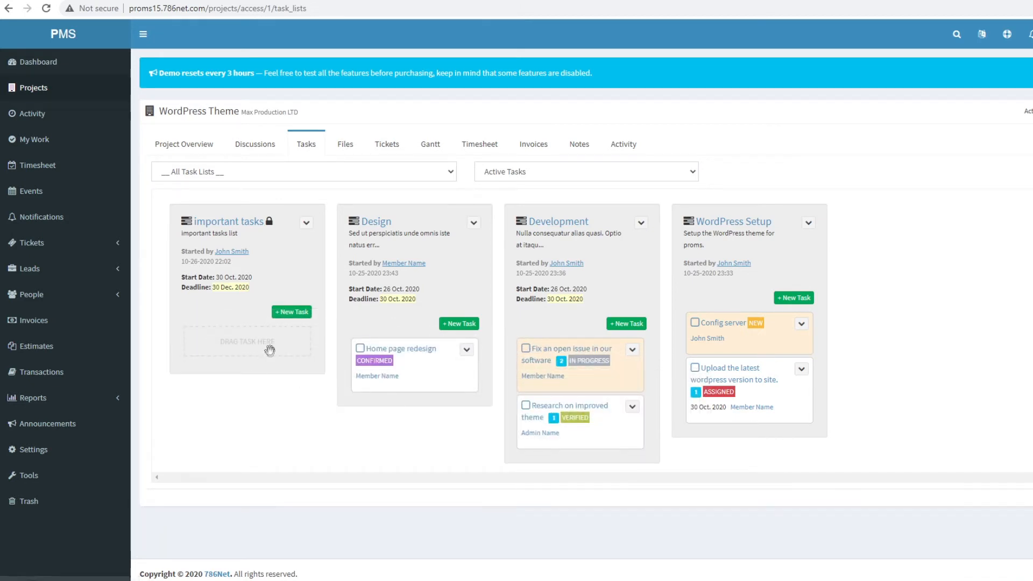
pyautogui.click(297, 314)
pyautogui.click(473, 100)
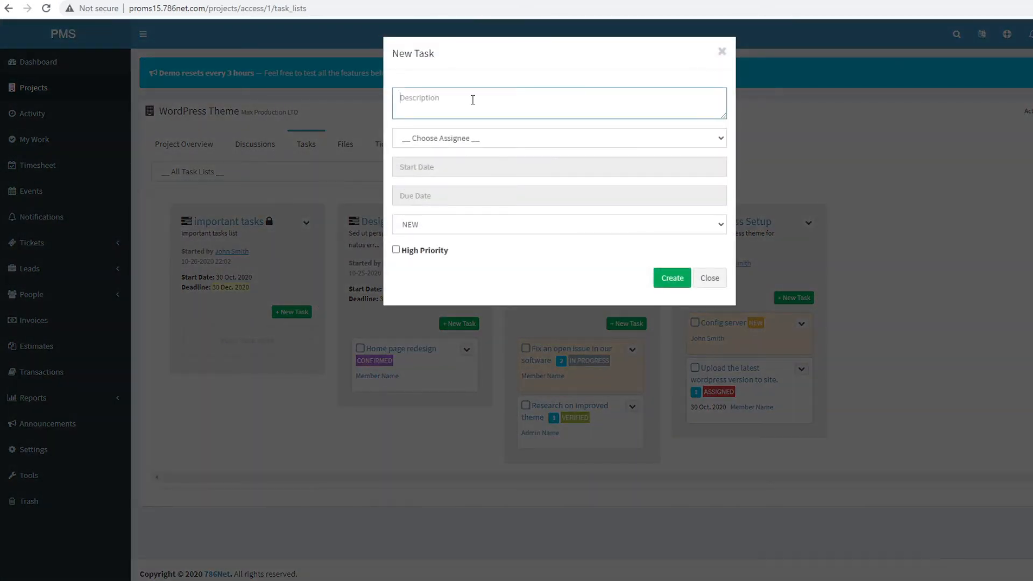
pyautogui.write('te')
pyautogui.click(480, 137)
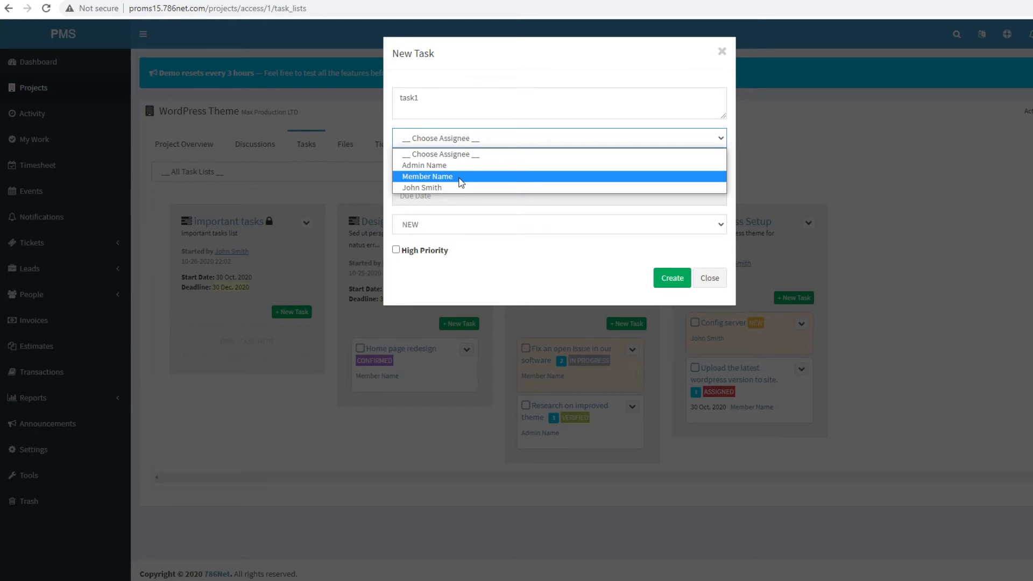
pyautogui.click(460, 177)
pyautogui.click(464, 144)
pyautogui.click(461, 175)
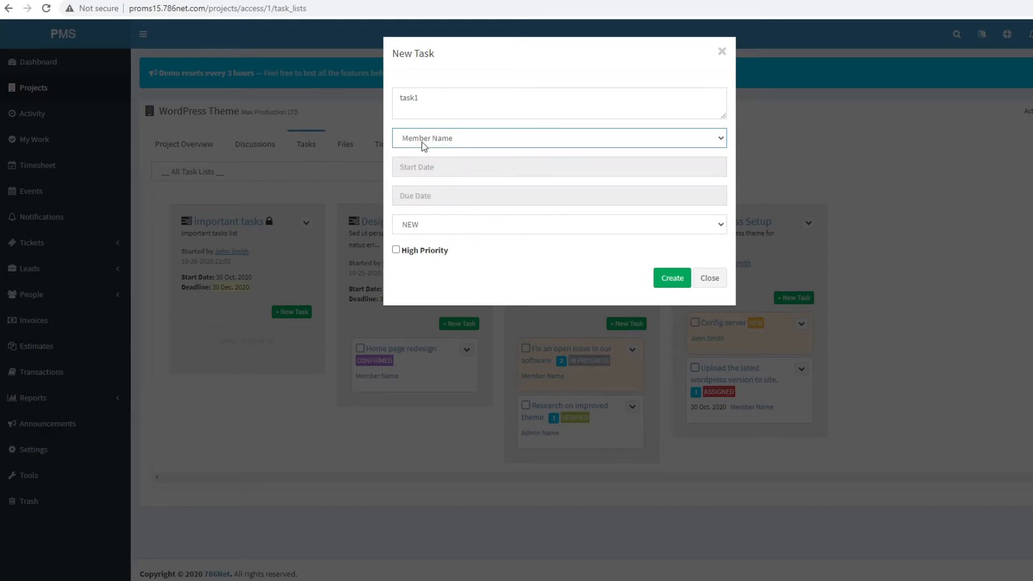
# - Date task1 from 30 Oct to 25 Nov 2020, keep status NEW, mark high priority, and create it
pyautogui.click(493, 169)
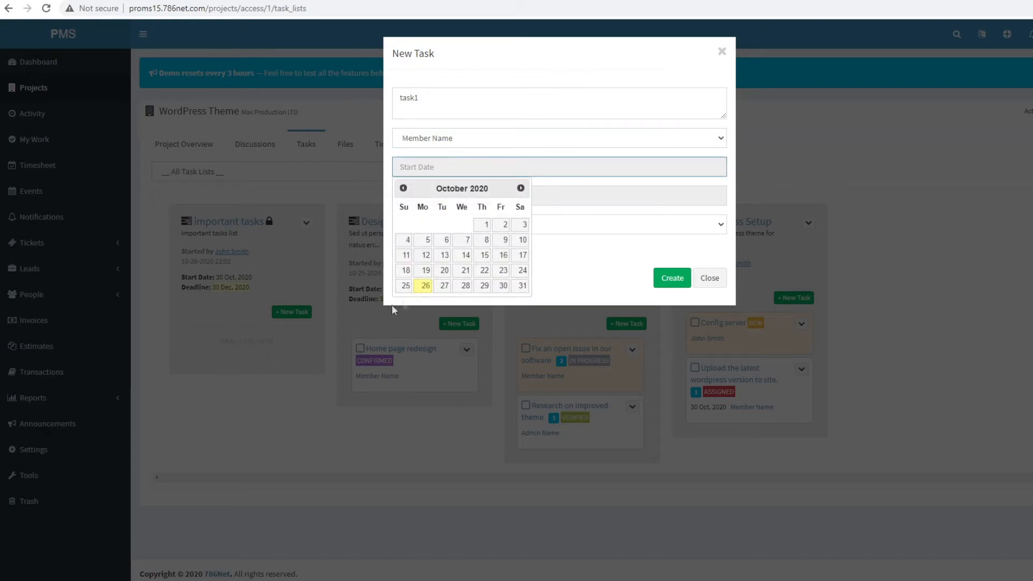
pyautogui.click(503, 285)
pyautogui.click(487, 196)
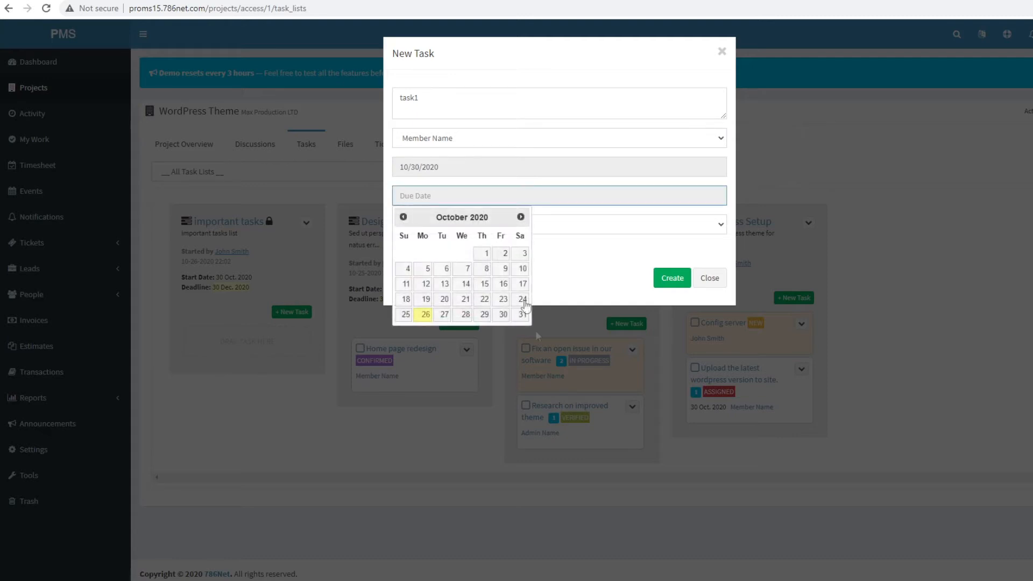
pyautogui.click(521, 217)
pyautogui.click(465, 299)
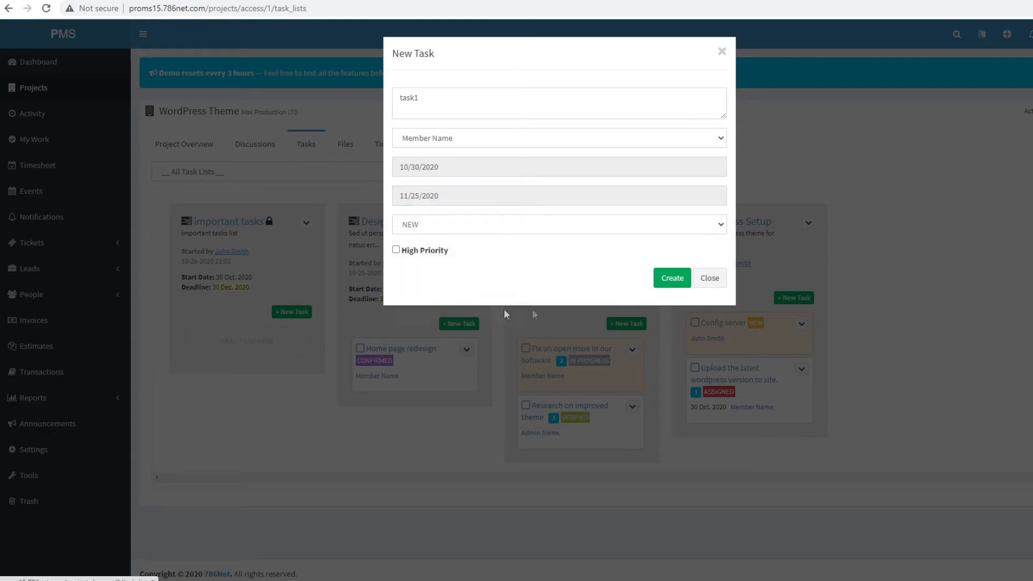
pyautogui.click(447, 223)
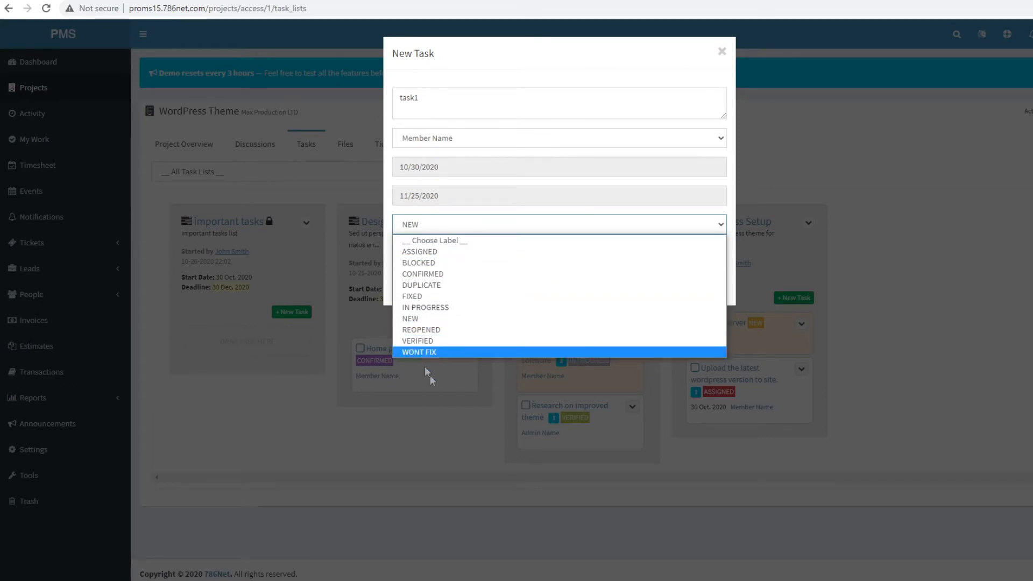
pyautogui.click(450, 319)
pyautogui.click(446, 249)
pyautogui.click(669, 279)
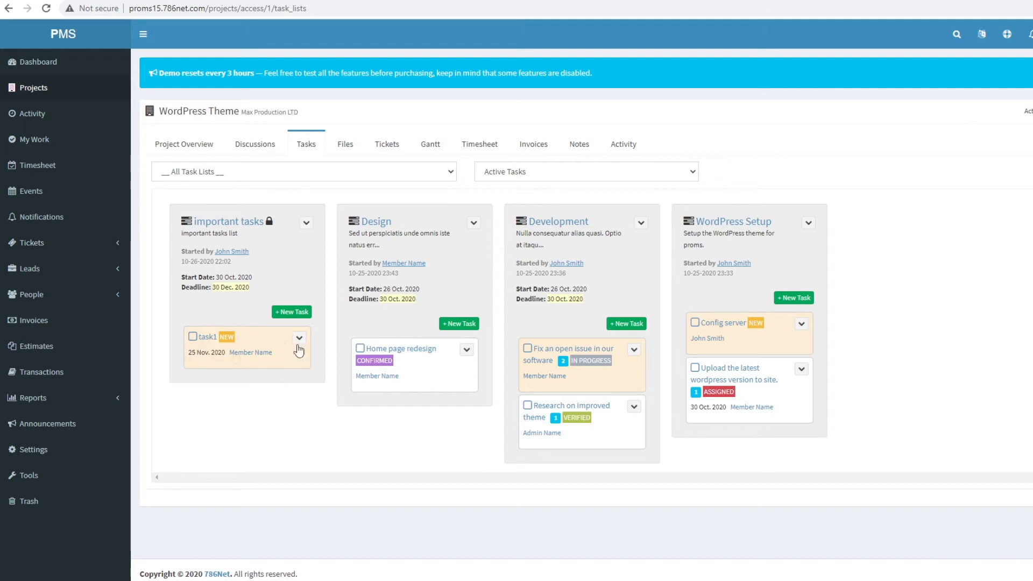
# - Check and dismiss the notifications, then open task1's details page
pyautogui.click(1029, 34)
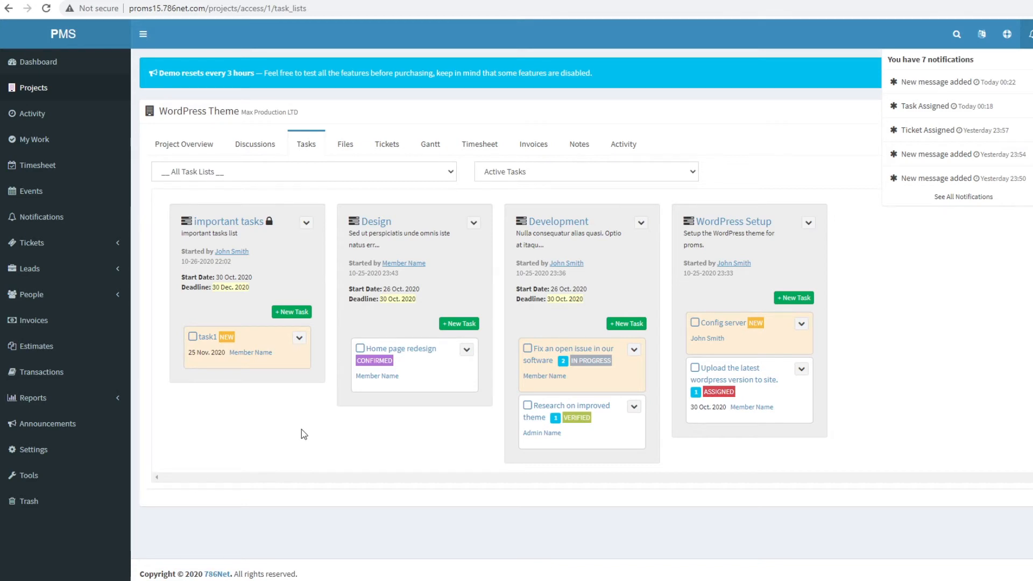
pyautogui.click(926, 287)
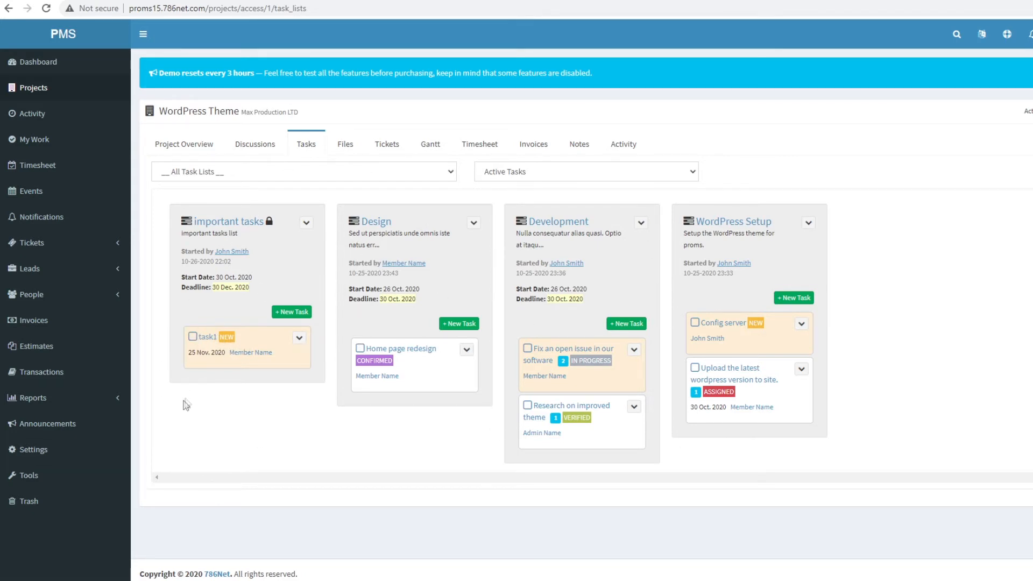
pyautogui.click(209, 338)
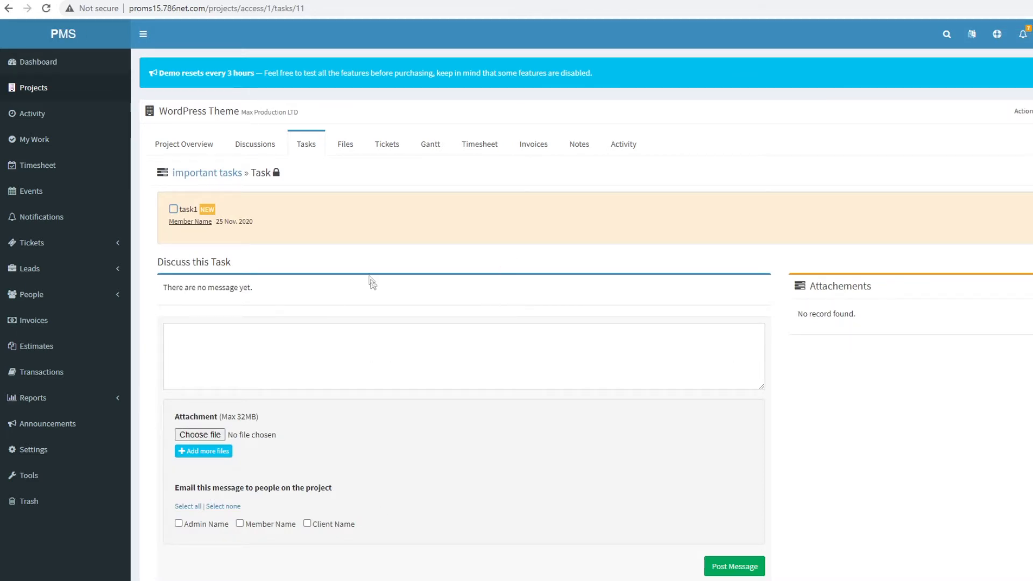
pyautogui.scroll(-2, 372, 284)
pyautogui.click(350, 285)
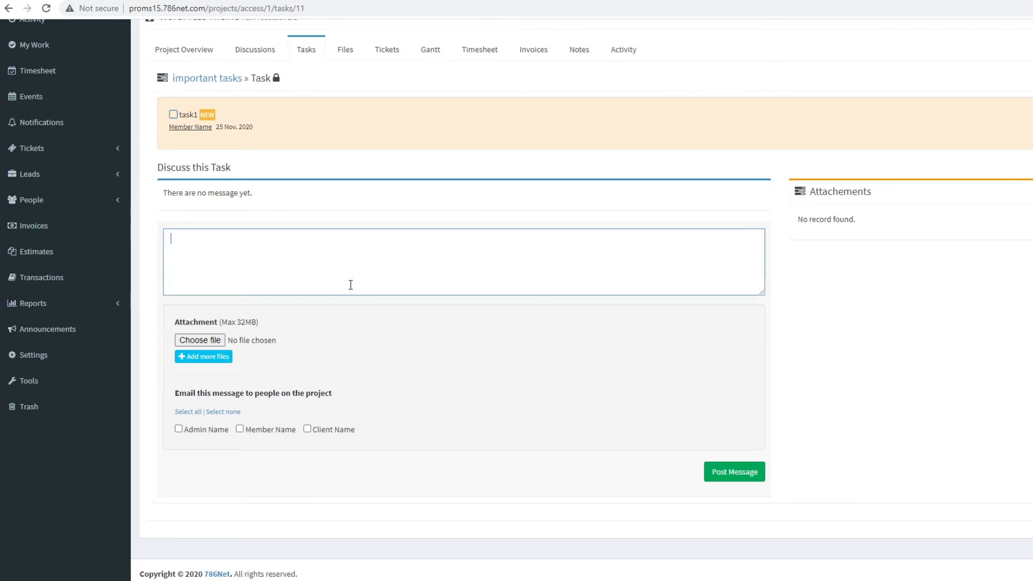
pyautogui.write('sadkajhsdjka')
pyautogui.hotkey('ctrl', 'a')
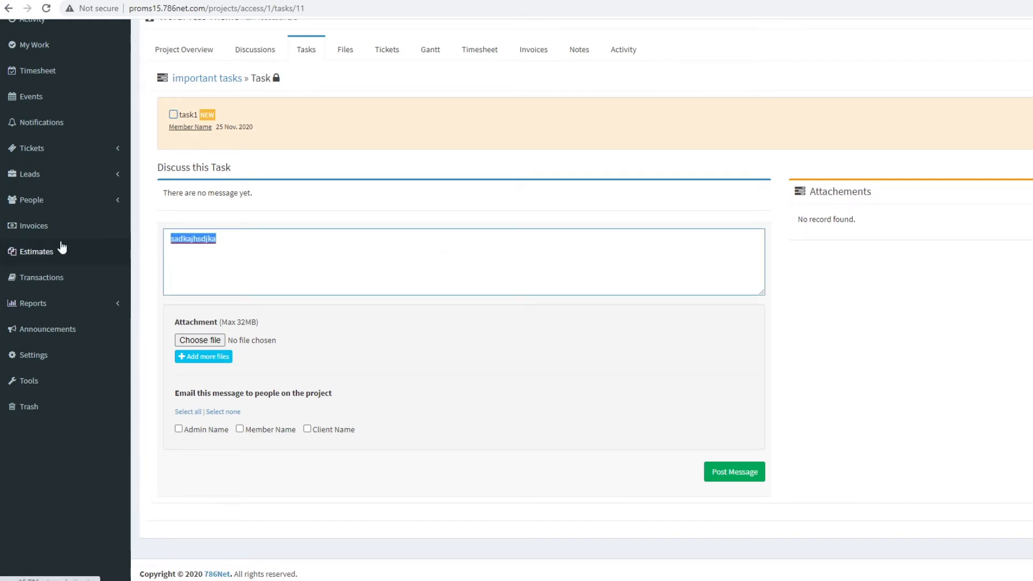
pyautogui.write('test tasks')
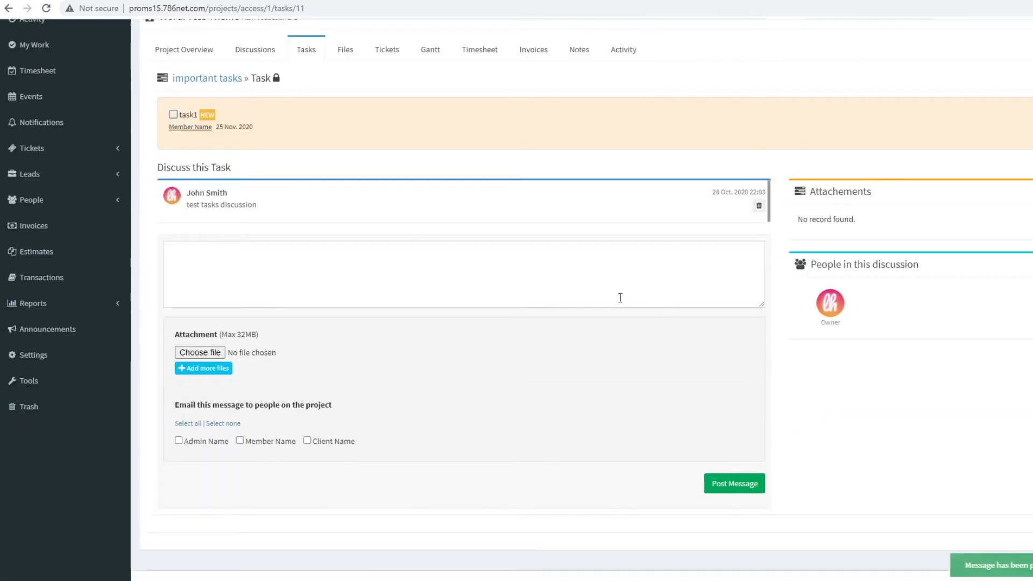
pyautogui.scroll(2, 353, 388)
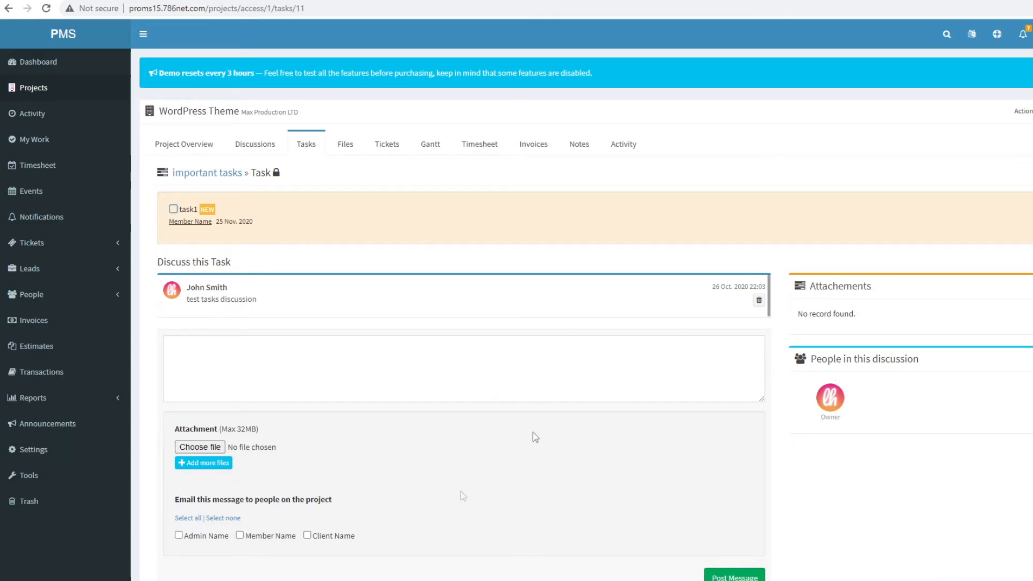
# - Browse WordPress Theme's uploaded files, then switch to its Tickets list
pyautogui.click(345, 149)
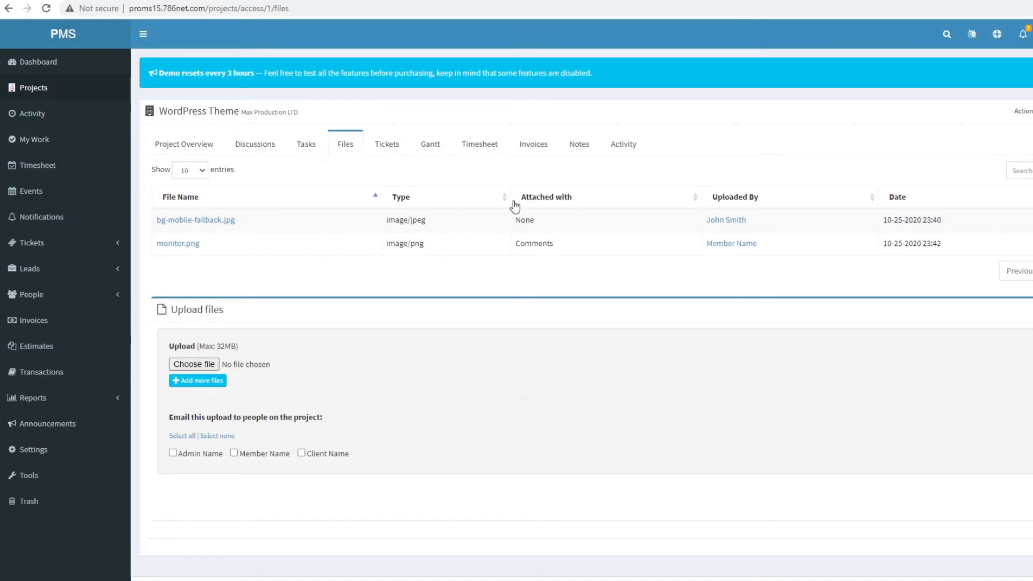
pyautogui.click(376, 152)
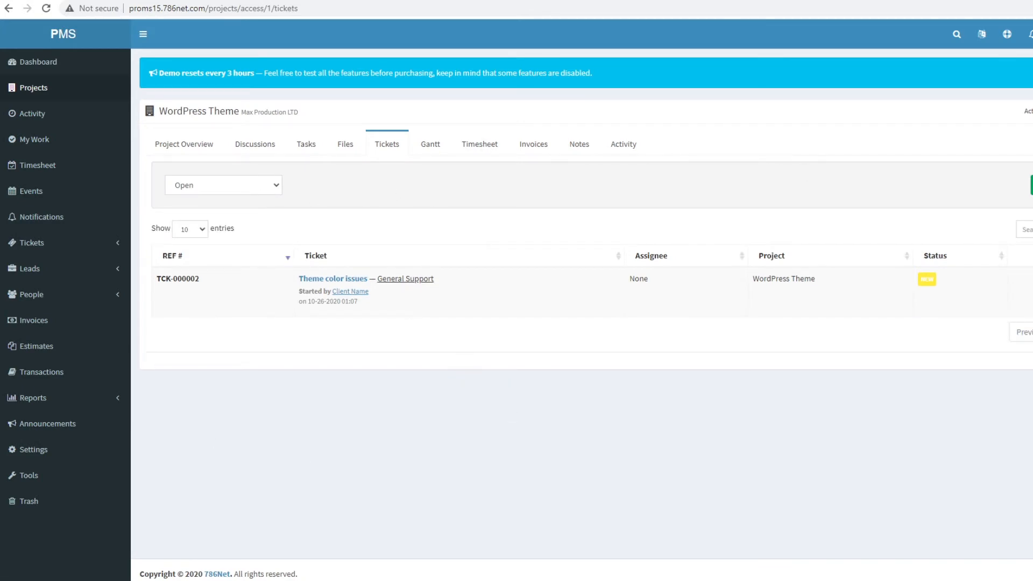
# - Start a new ticket with subject 'important design issue' and a short description
pyautogui.click(1032, 185)
pyautogui.click(476, 105)
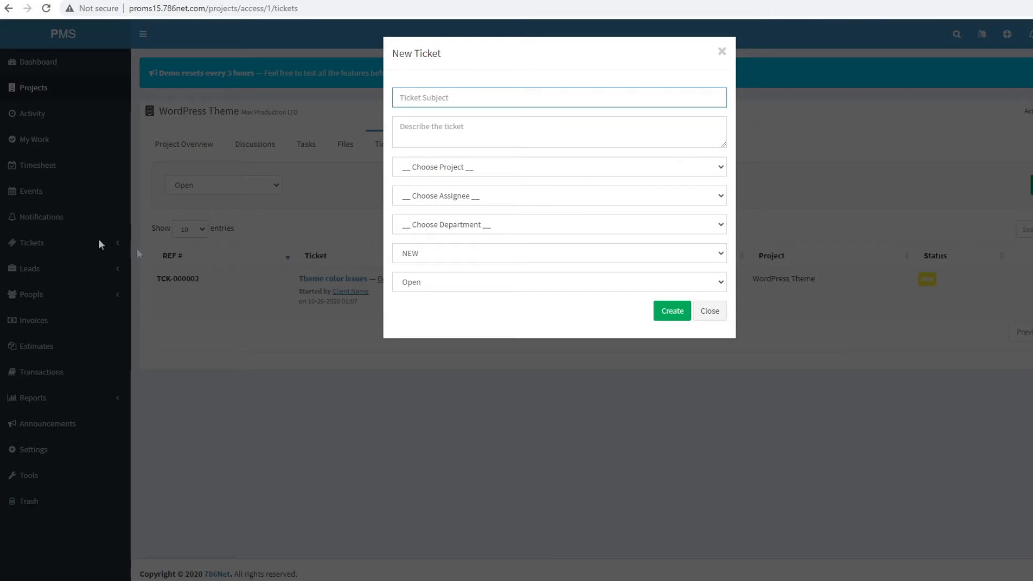
pyautogui.write('t')
pyautogui.press('BackSpace')
pyautogui.write('imp')
pyautogui.write('ortant design issue')
pyautogui.click(522, 136)
pyautogui.write('this is test ticket')
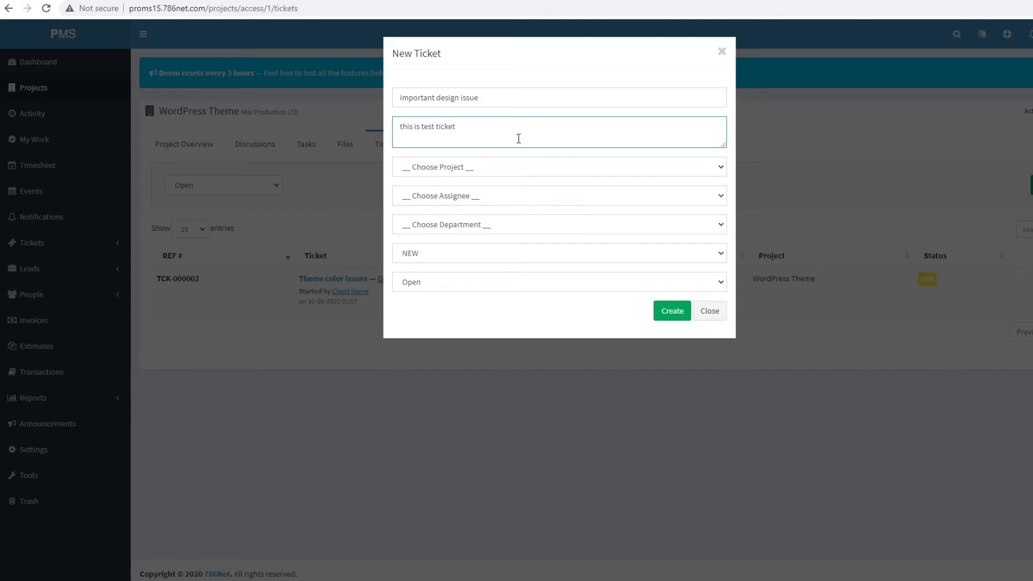
# - Link the ticket to WordPress Theme, assign a team member, set General Support and status Open, then create it
pyautogui.click(521, 167)
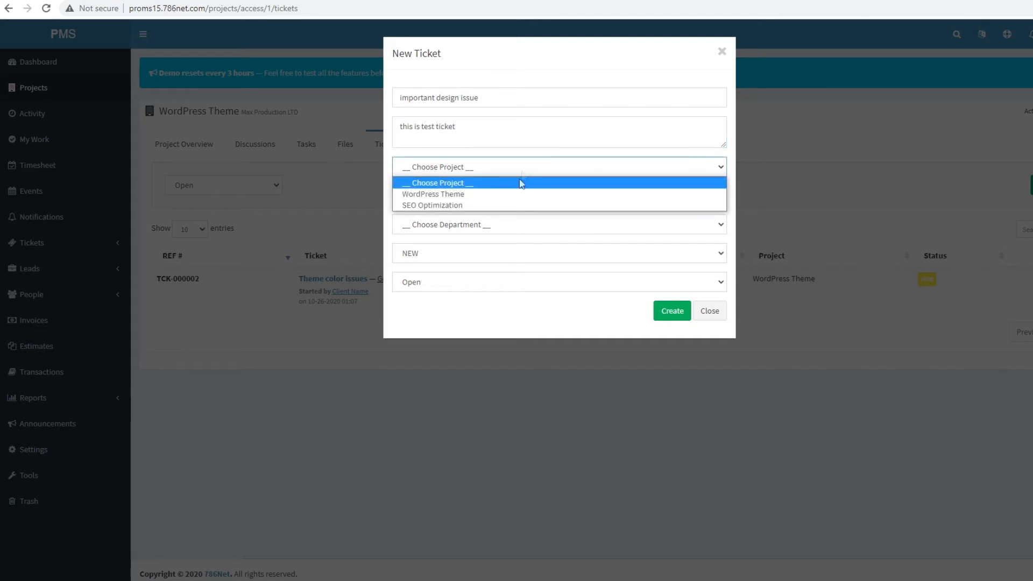
pyautogui.click(522, 194)
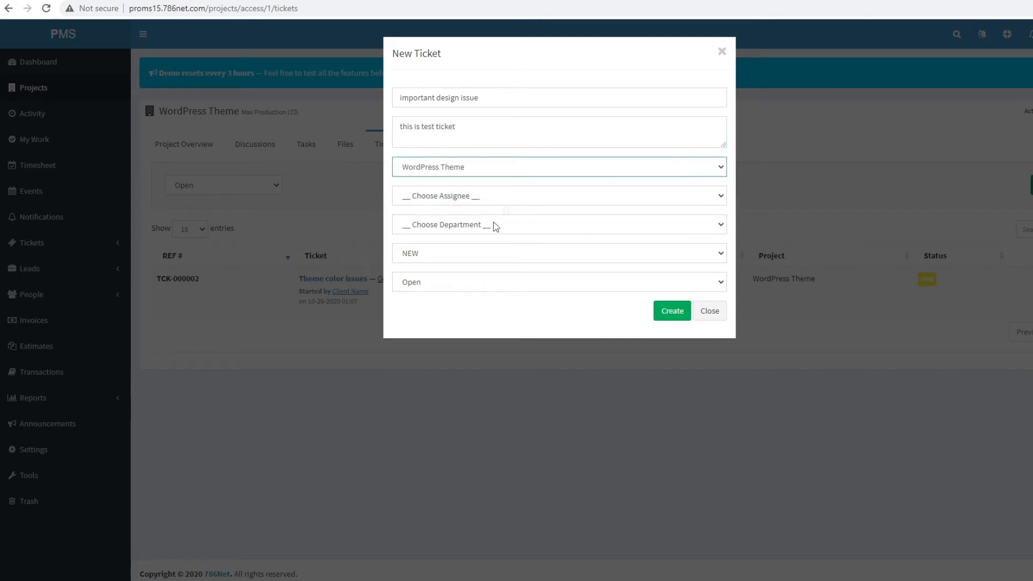
pyautogui.click(475, 197)
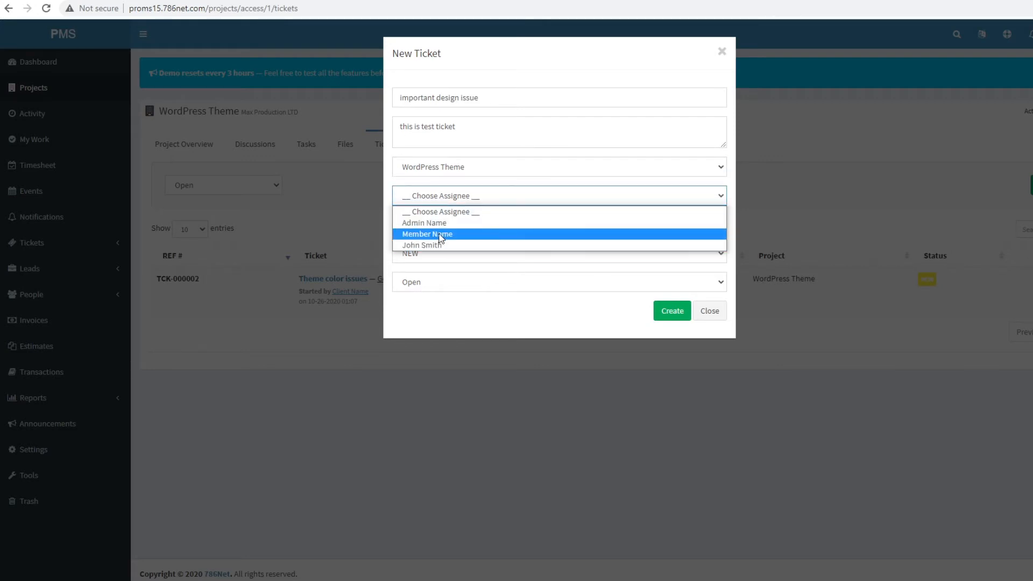
pyautogui.click(441, 235)
pyautogui.click(454, 198)
pyautogui.click(454, 247)
pyautogui.click(448, 227)
pyautogui.click(448, 251)
pyautogui.click(445, 254)
pyautogui.click(449, 289)
pyautogui.click(450, 289)
pyautogui.click(473, 296)
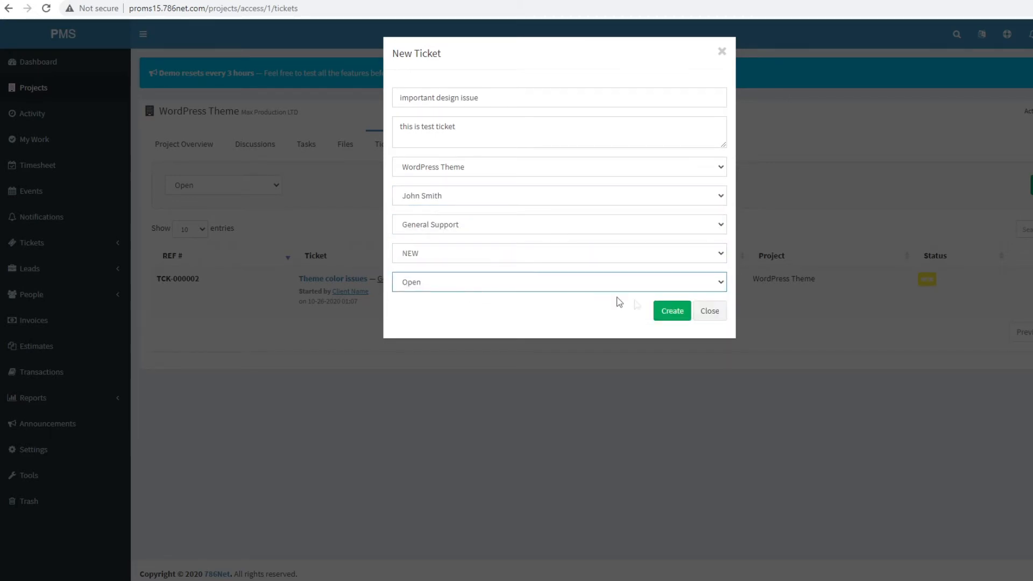
pyautogui.click(660, 309)
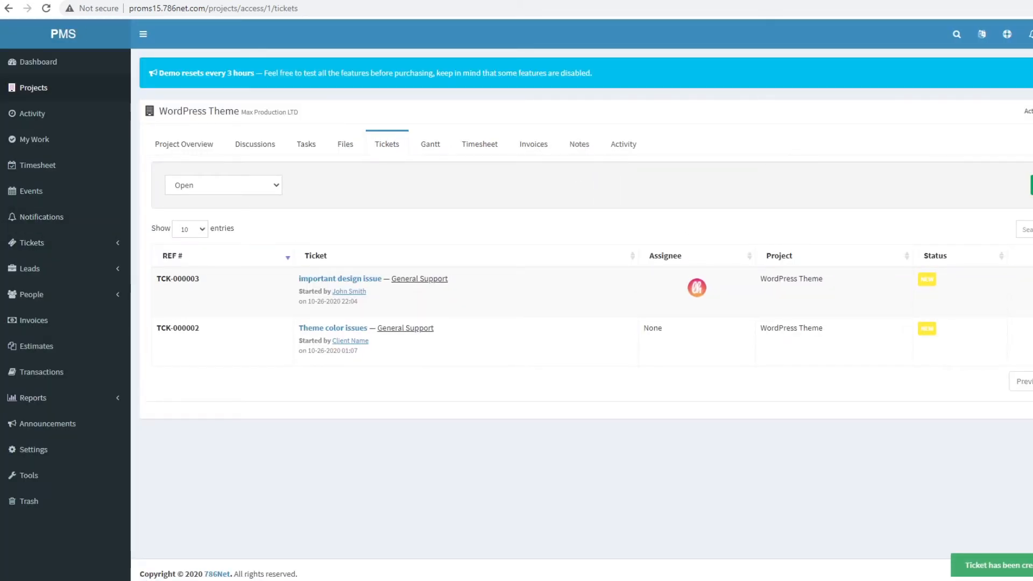
# - Glance at notifications, then view ticket TCK-000003's page showing 'this is test ticket'
pyautogui.click(1028, 34)
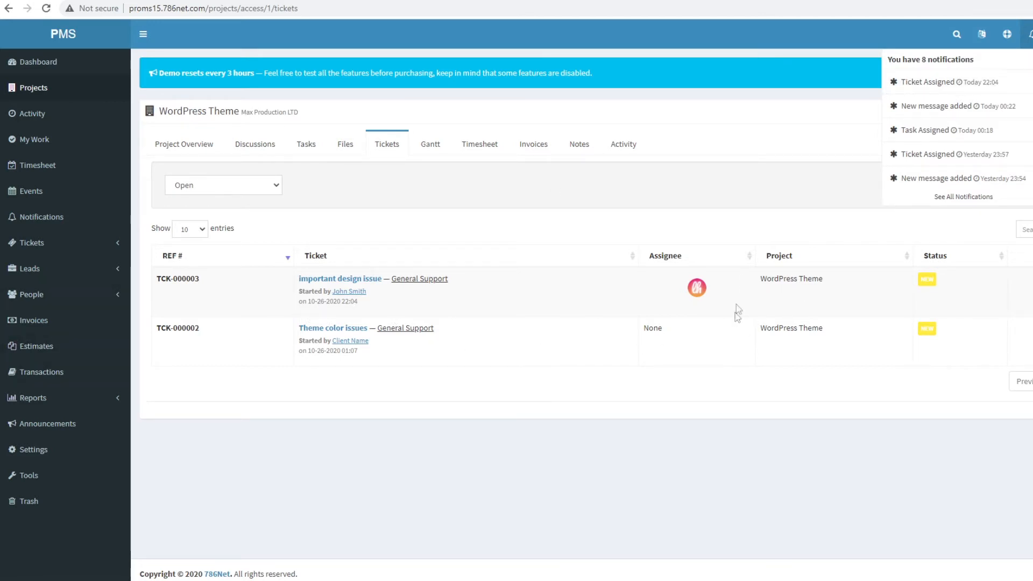
pyautogui.click(680, 296)
pyautogui.click(1025, 282)
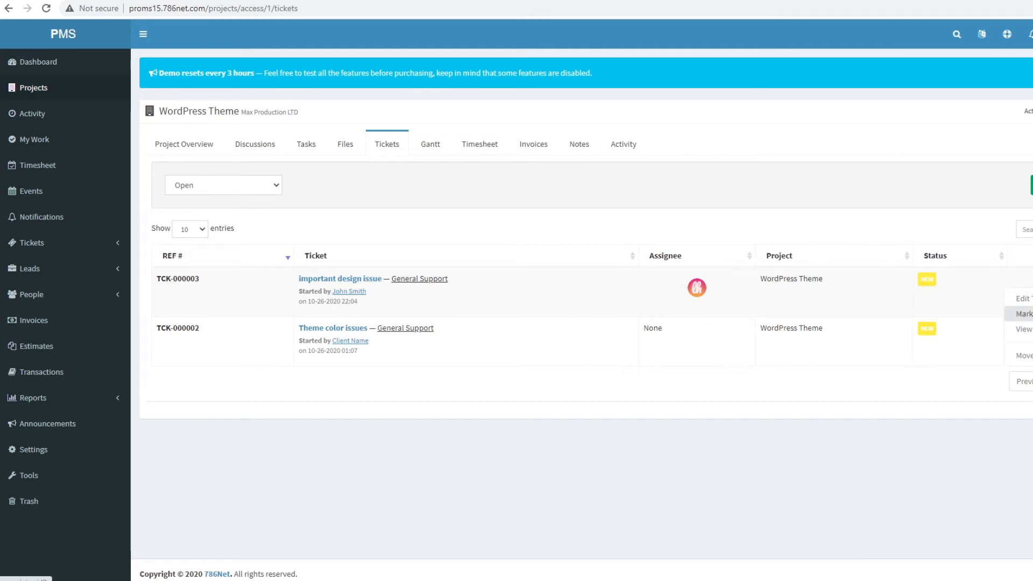
pyautogui.click(1023, 328)
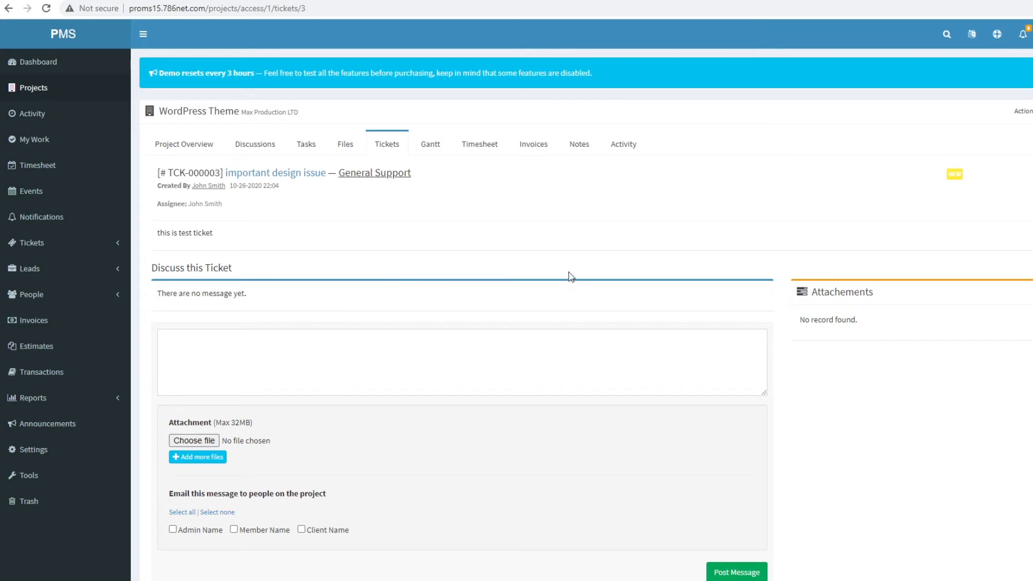
pyautogui.scroll(-2, 571, 276)
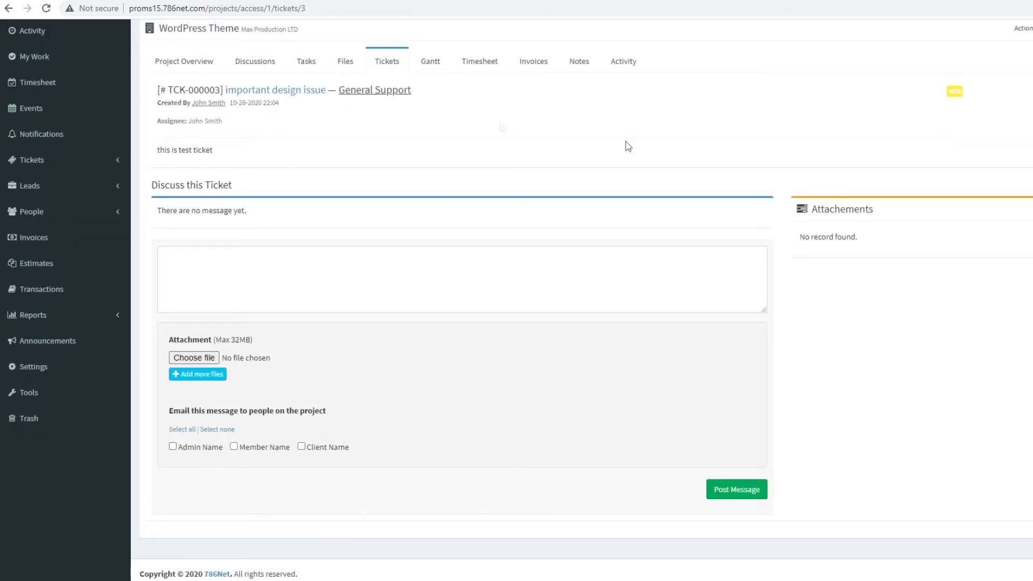
pyautogui.scroll(2, 445, 242)
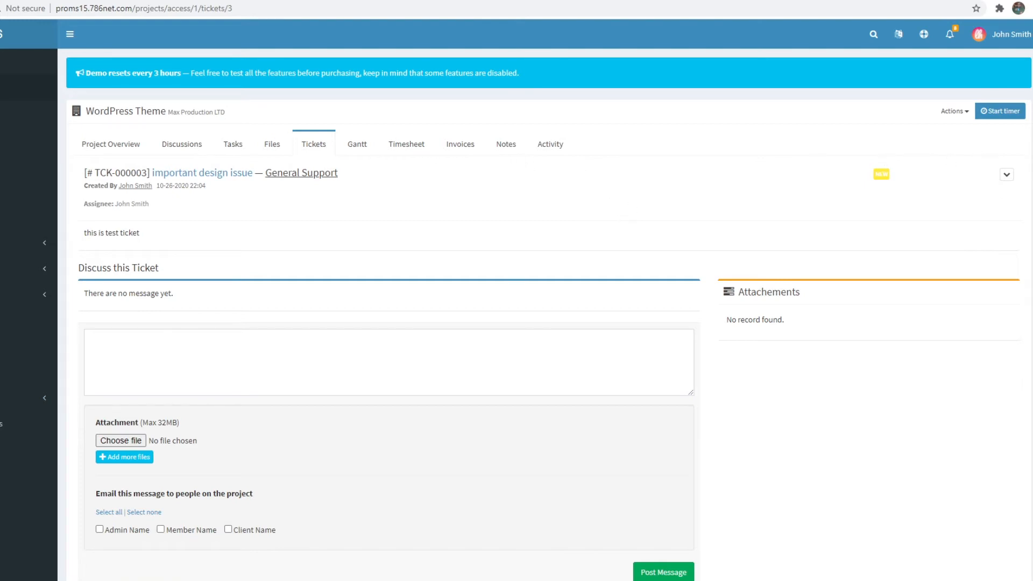
# - Start the WordPress Theme timer and check in the header that it began at 10:05 pm
pyautogui.click(993, 114)
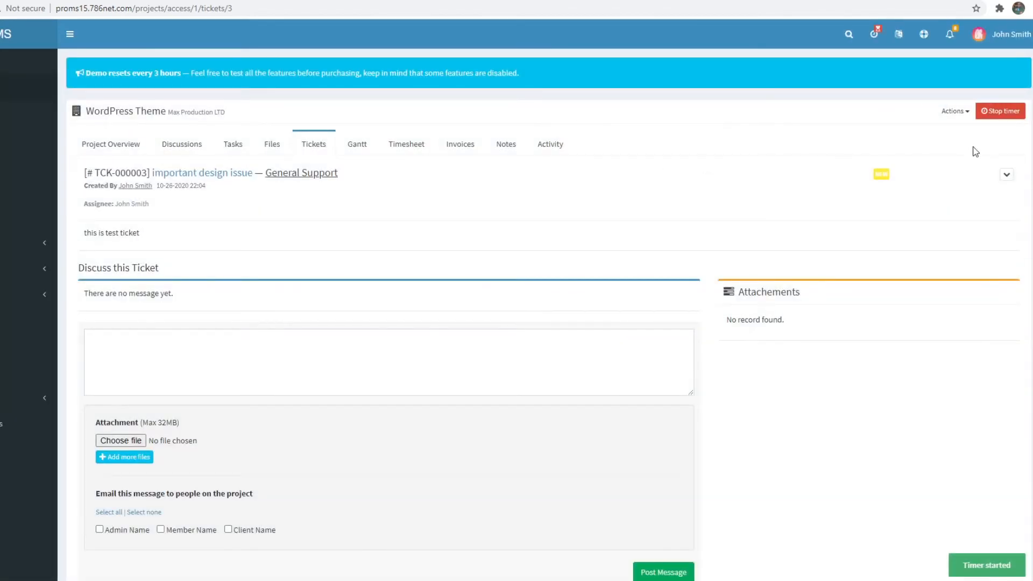
pyautogui.click(875, 36)
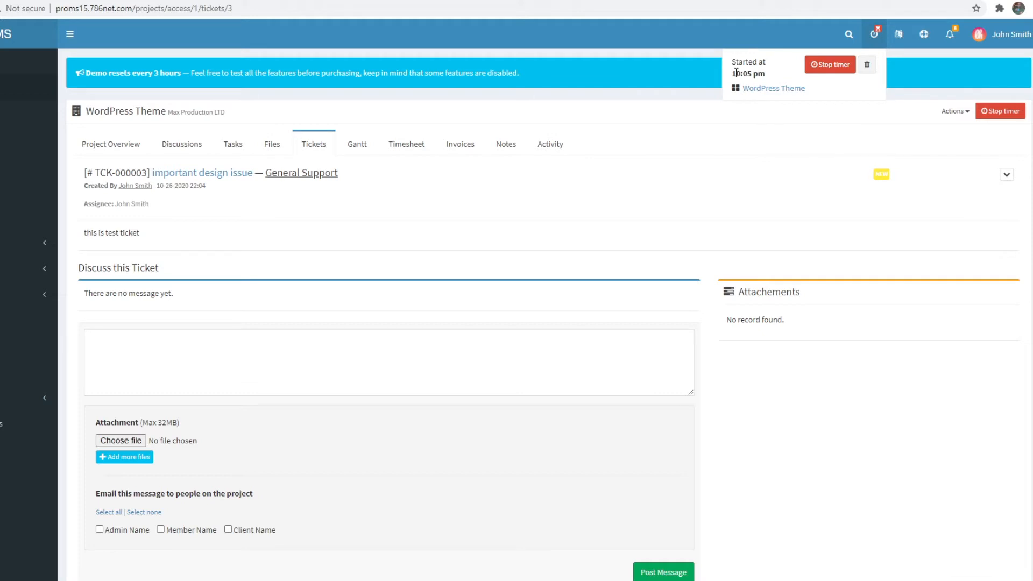
pyautogui.click(831, 149)
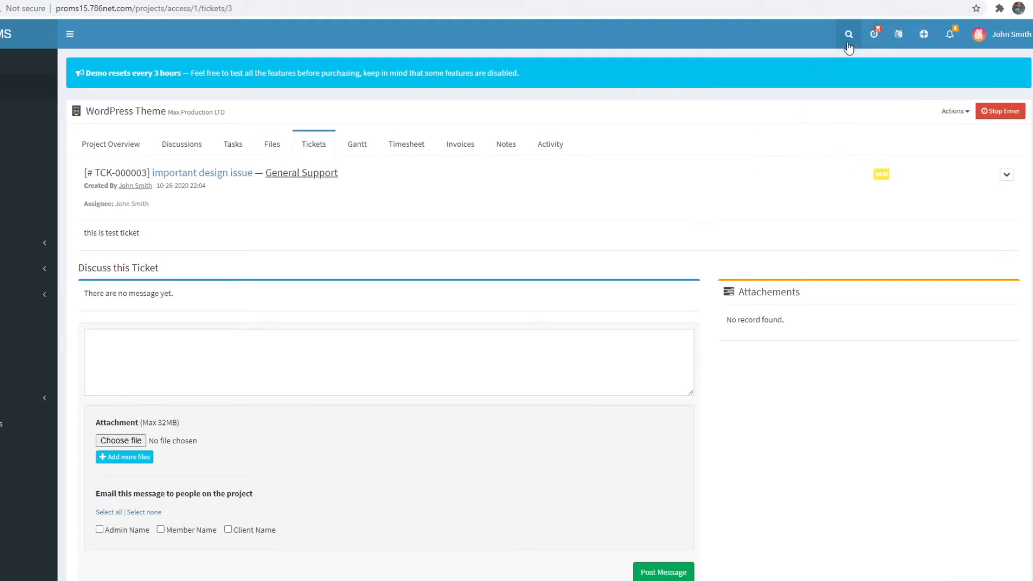
pyautogui.click(874, 35)
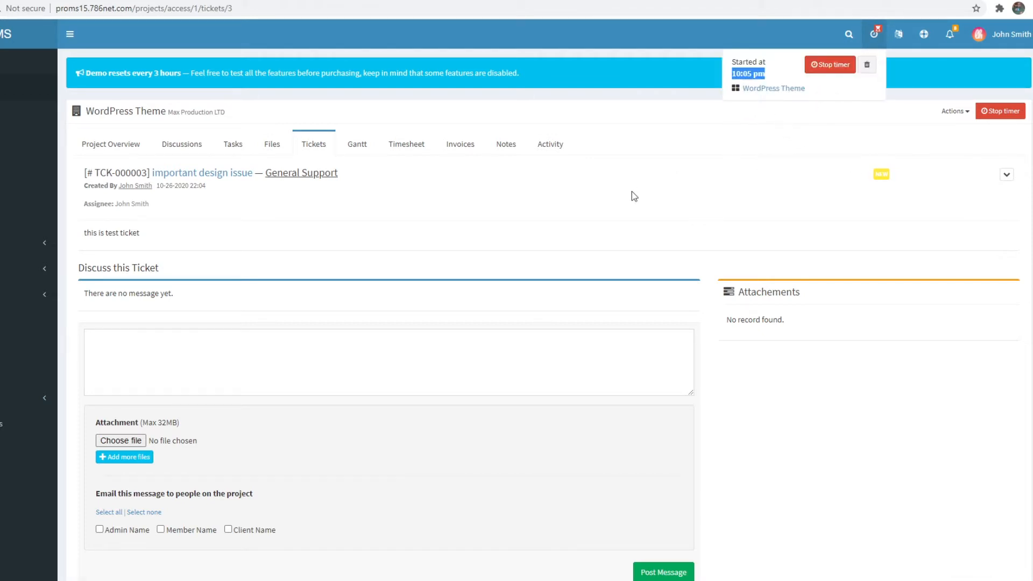
pyautogui.click(665, 231)
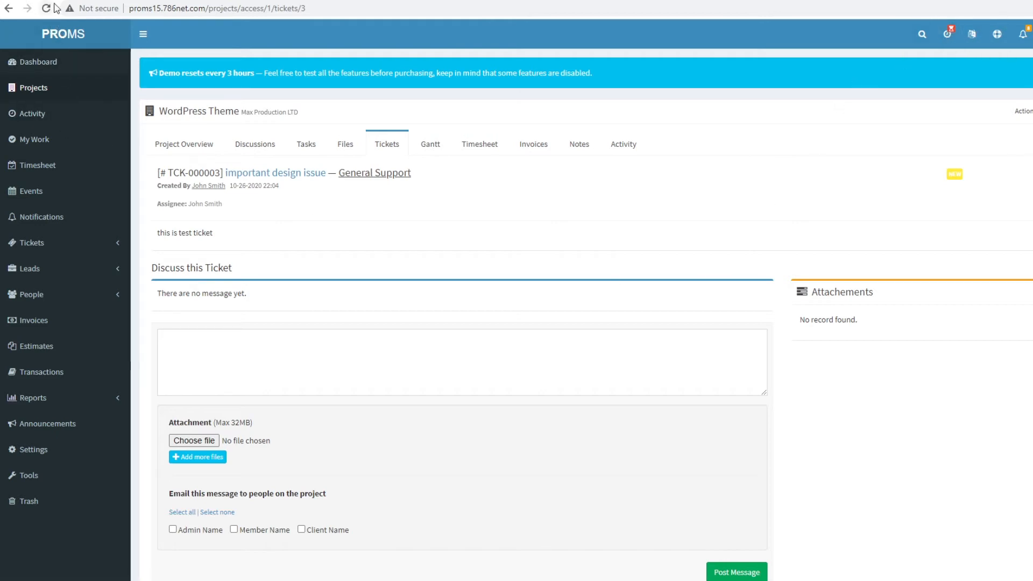
# - Reload the page, confirm the timer is still running, and open the project's Gantt chart
pyautogui.click(45, 7)
pyautogui.click(953, 36)
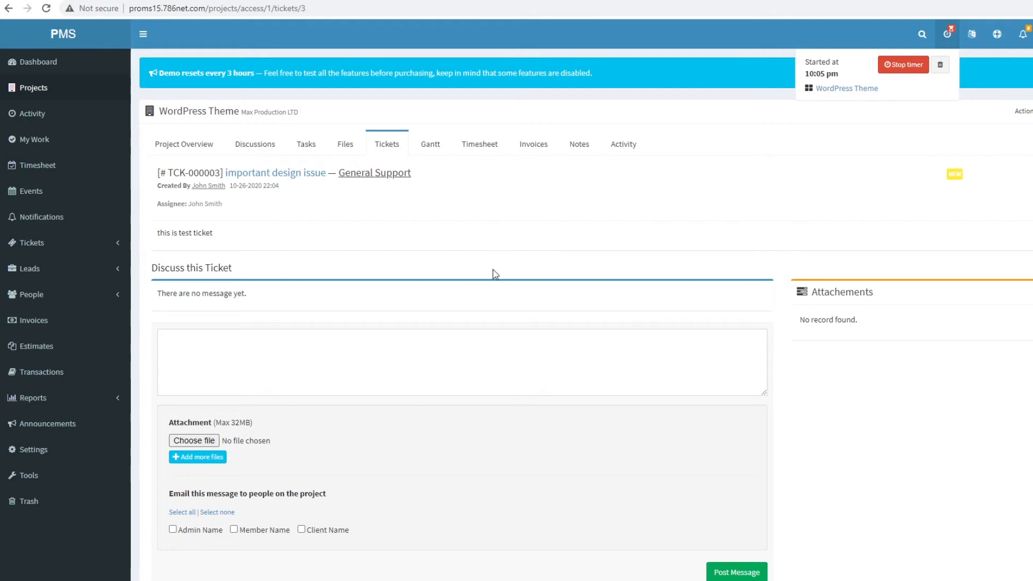
pyautogui.click(436, 157)
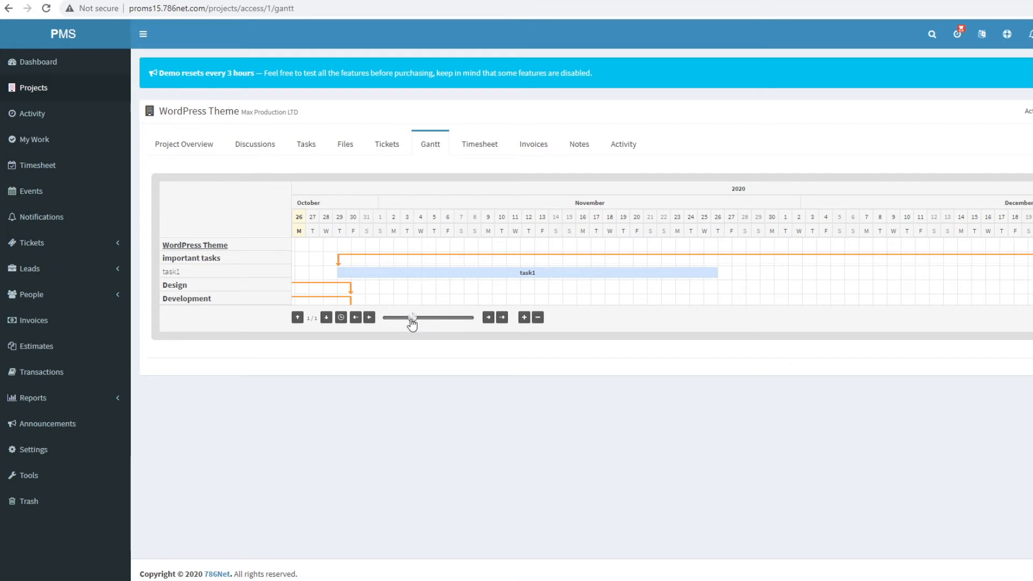
# - Drag the Gantt timeline from late October through December to browse task1's dates
pyautogui.moveTo(412, 318); pyautogui.dragTo(379, 318)
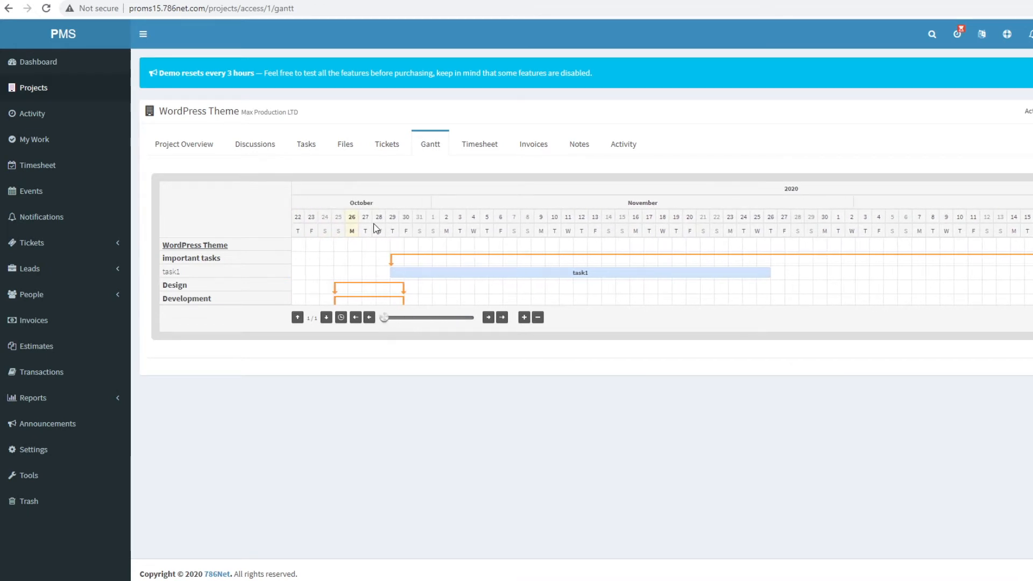
pyautogui.moveTo(378, 320); pyautogui.dragTo(473, 329)
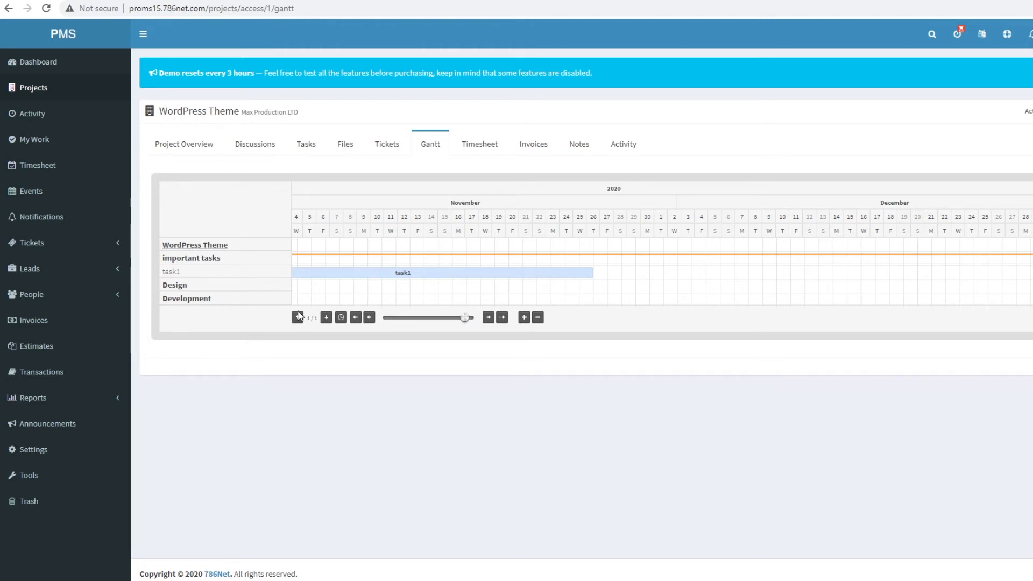
pyautogui.moveTo(466, 319); pyautogui.dragTo(323, 333)
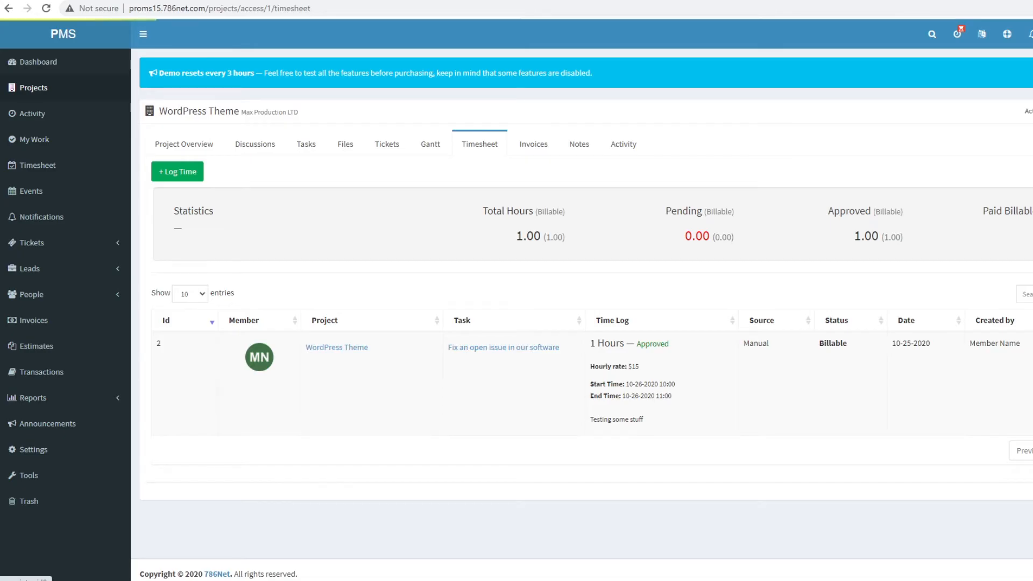
# - Stop the timer with memo 'test time', mark it billable, and save the 0.02-hour entry
pyautogui.click(957, 34)
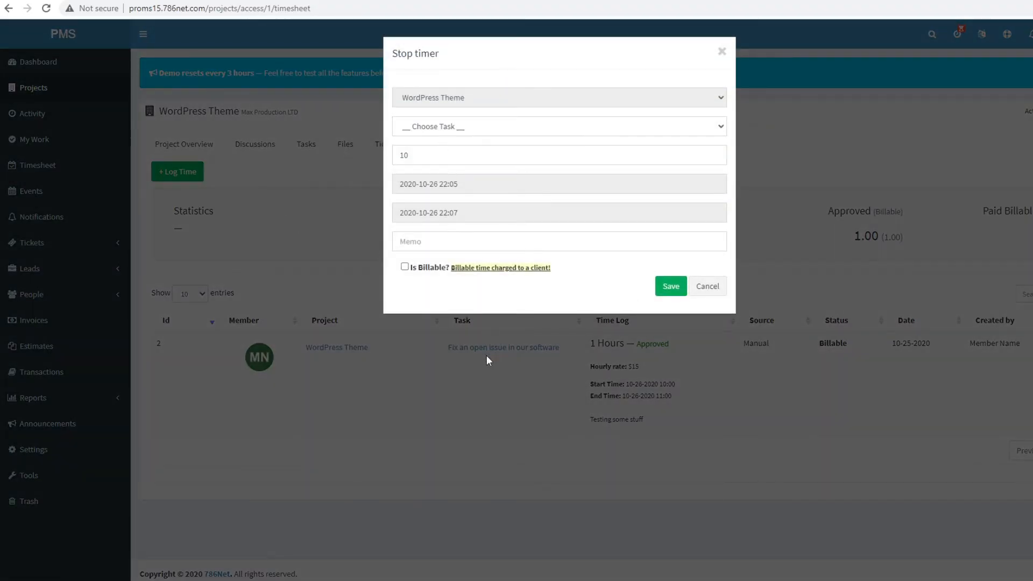
pyautogui.click(446, 242)
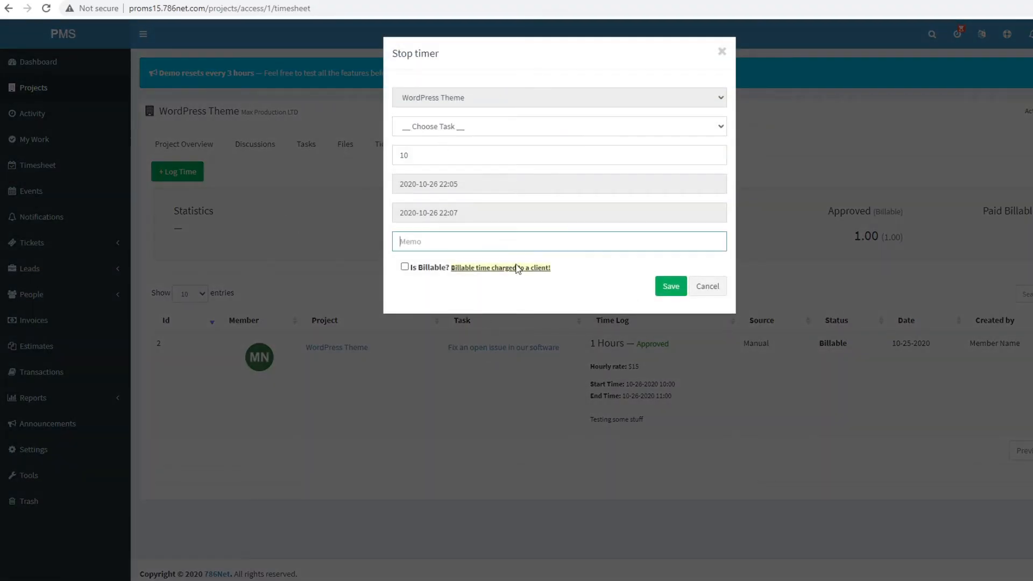
pyautogui.write('test time')
pyautogui.click(406, 268)
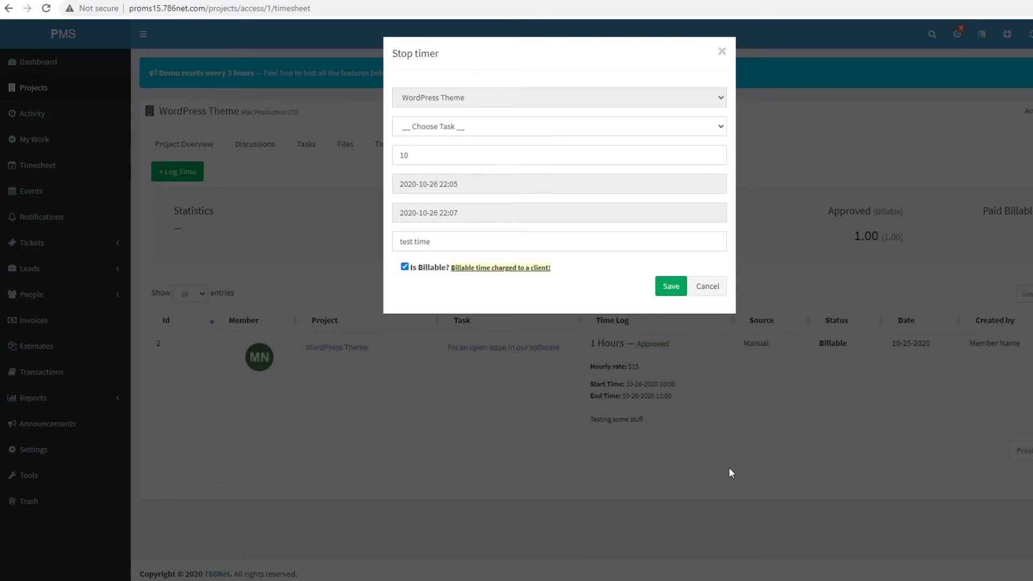
pyautogui.click(667, 288)
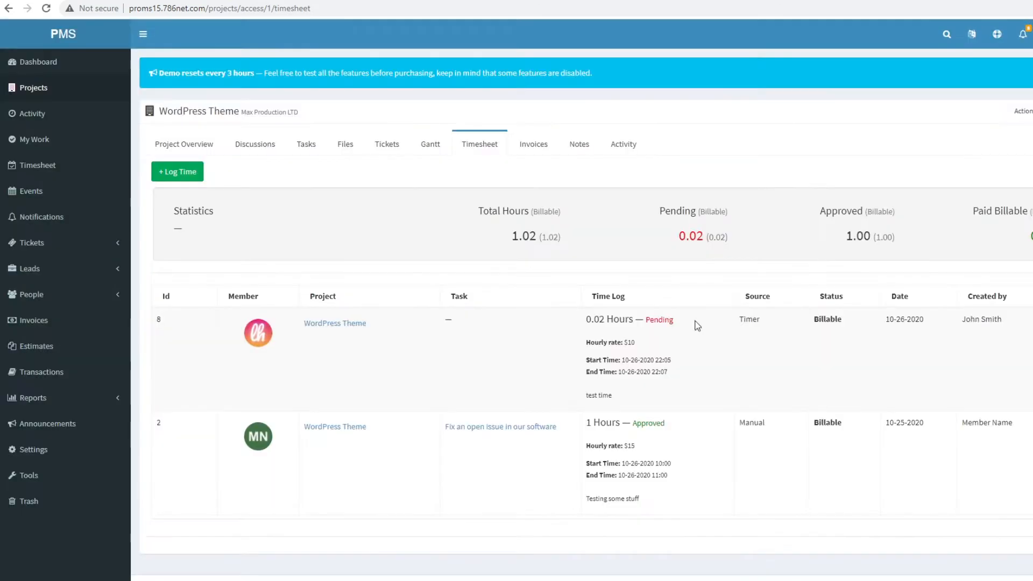
pyautogui.moveTo(587, 444); pyautogui.dragTo(679, 509)
pyautogui.moveTo(671, 420); pyautogui.dragTo(242, 351)
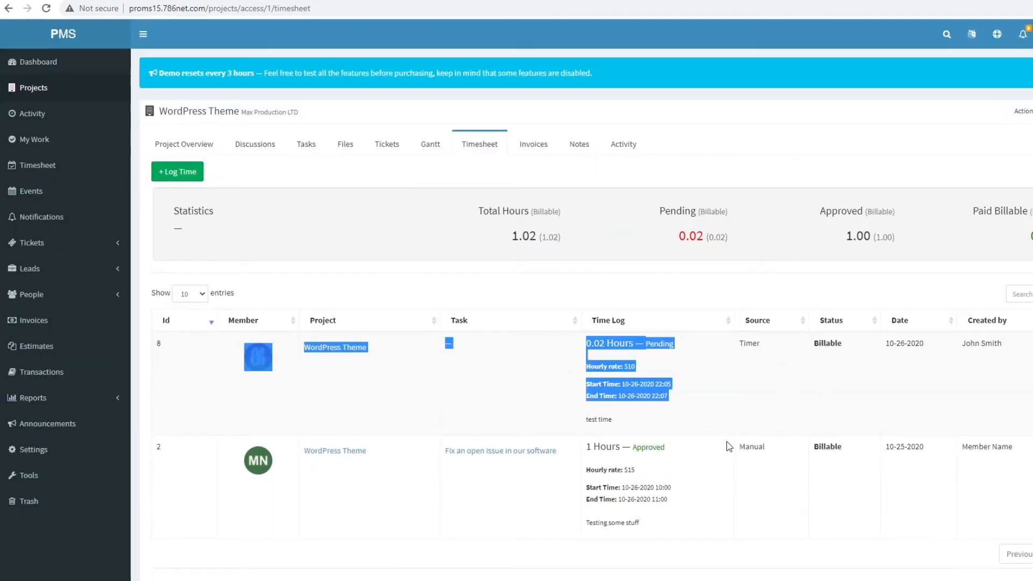
# - Edit time entry 8, setting Status to Approved and Task to task1, and save
pyautogui.click(938, 490)
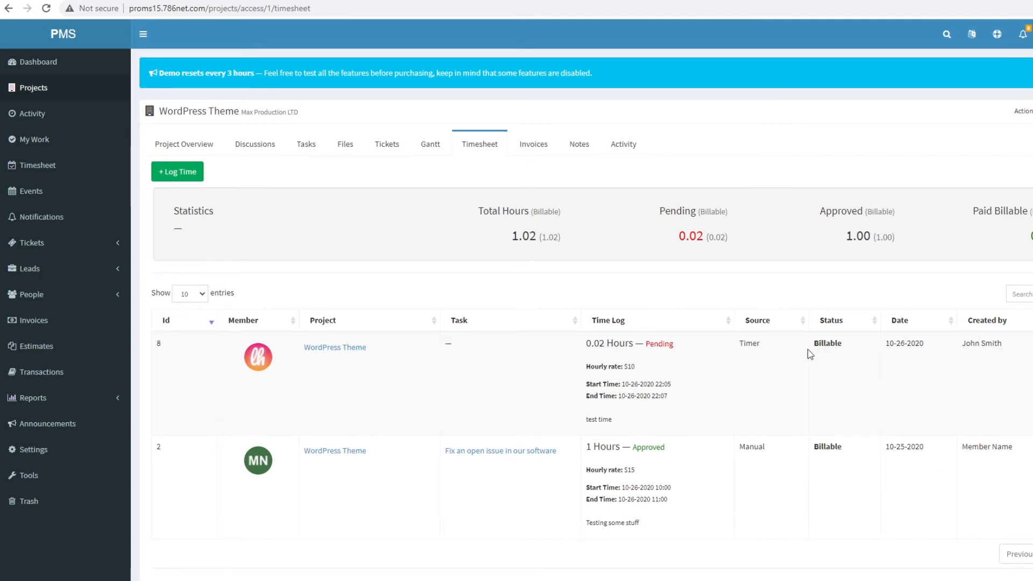
pyautogui.moveTo(589, 344); pyautogui.dragTo(673, 345)
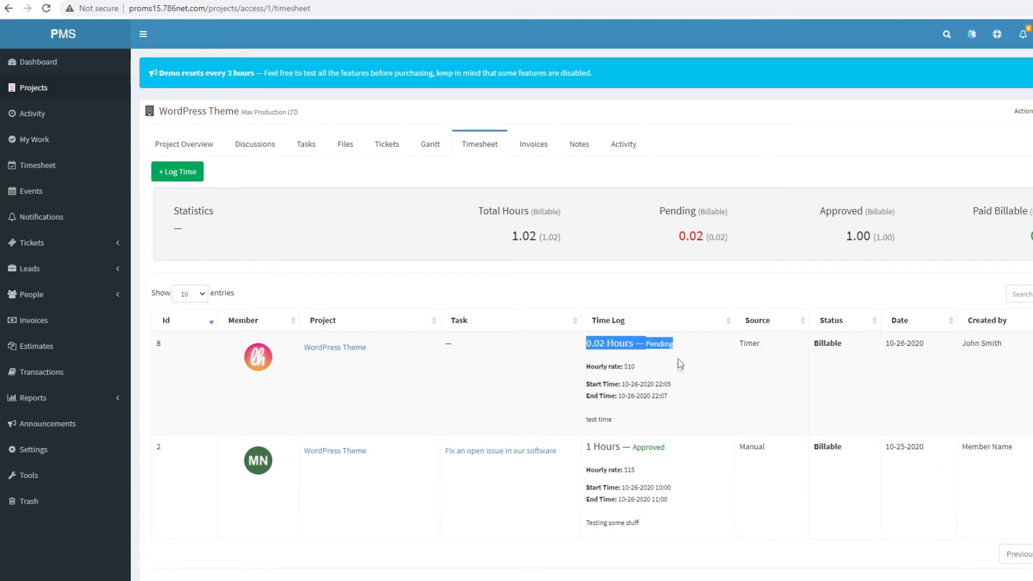
pyautogui.click(650, 367)
pyautogui.click(1032, 345)
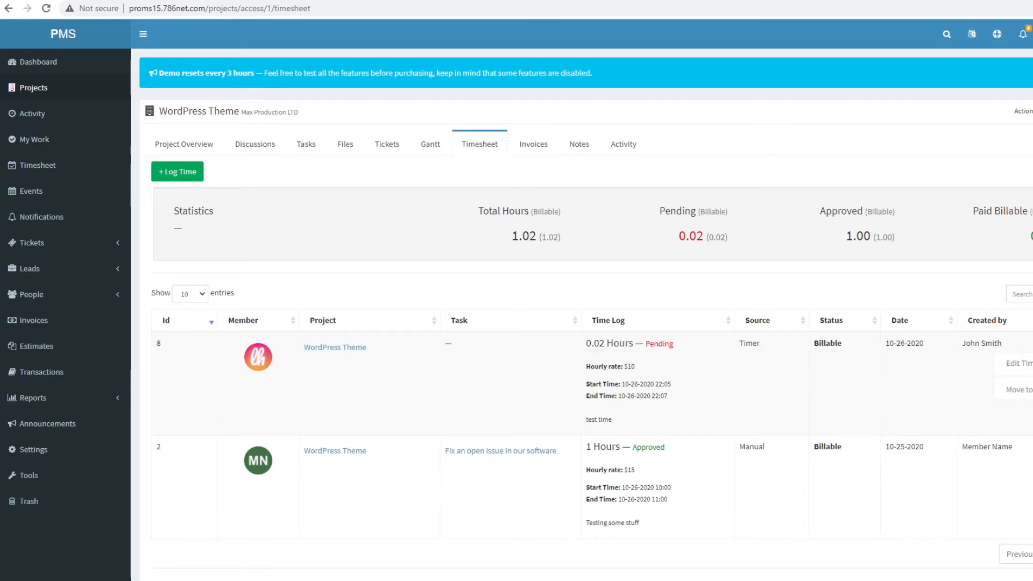
pyautogui.click(1026, 364)
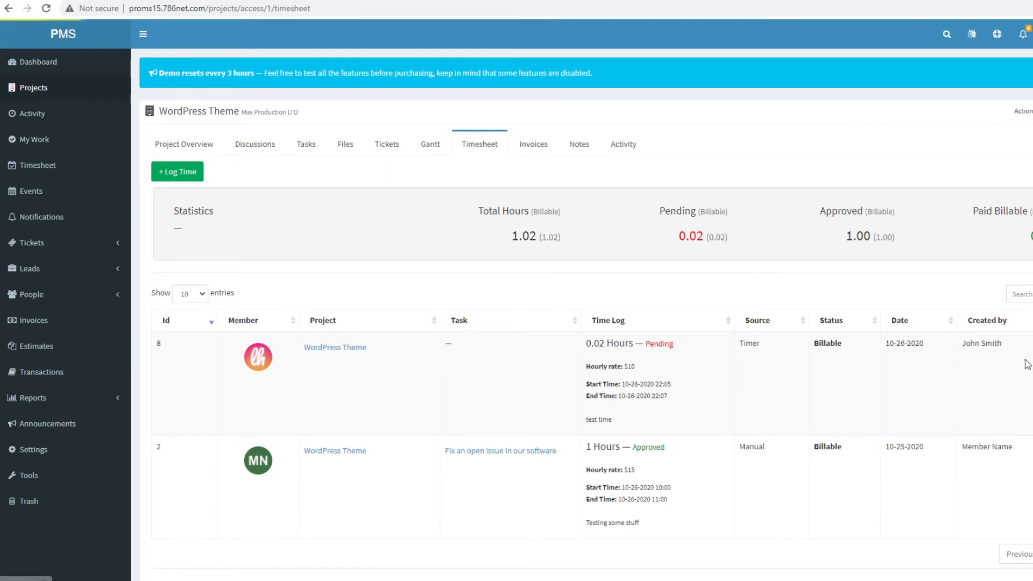
pyautogui.click(418, 299)
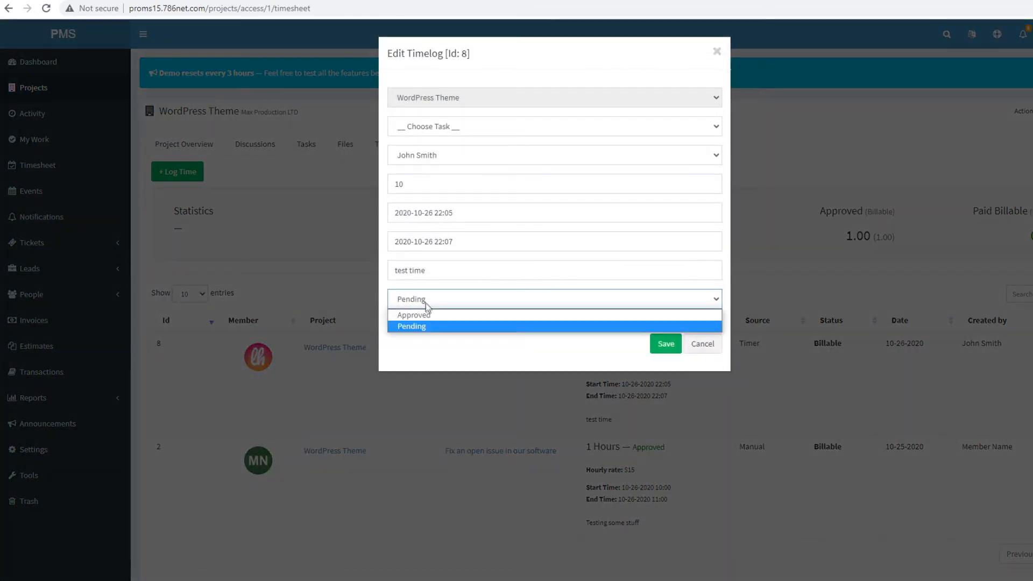
pyautogui.click(427, 315)
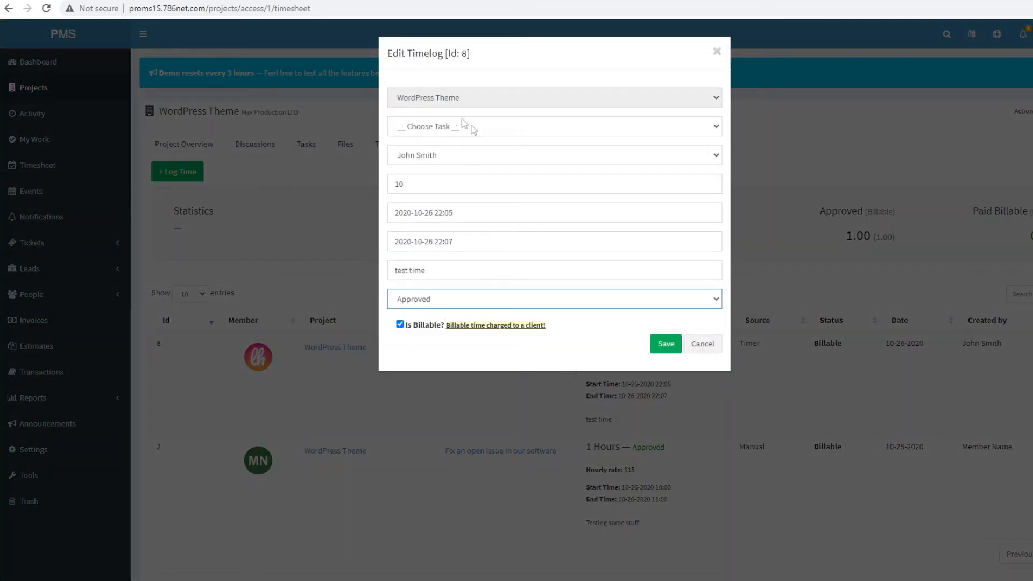
pyautogui.doubleClick(497, 128)
pyautogui.click(496, 129)
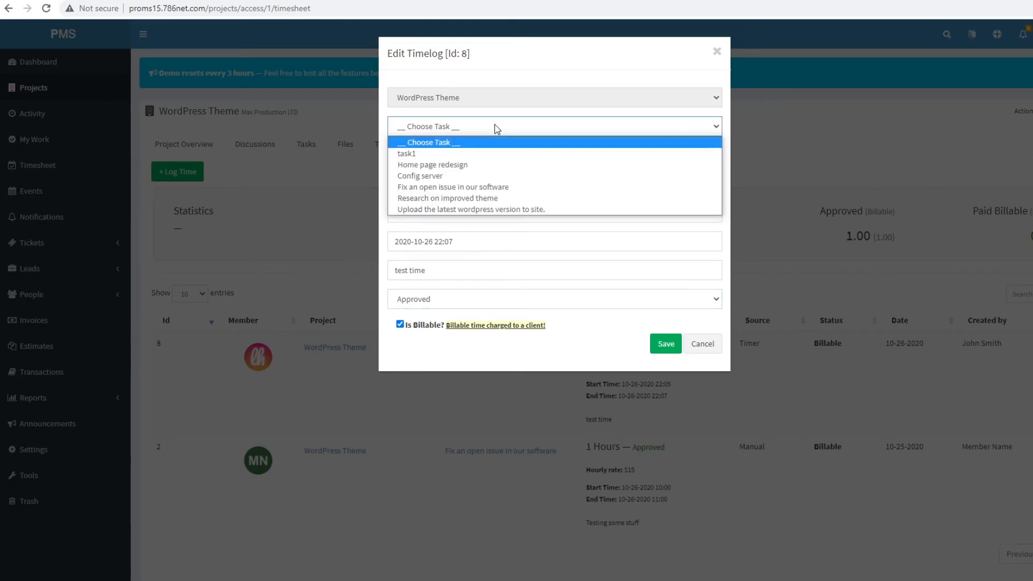
pyautogui.click(486, 156)
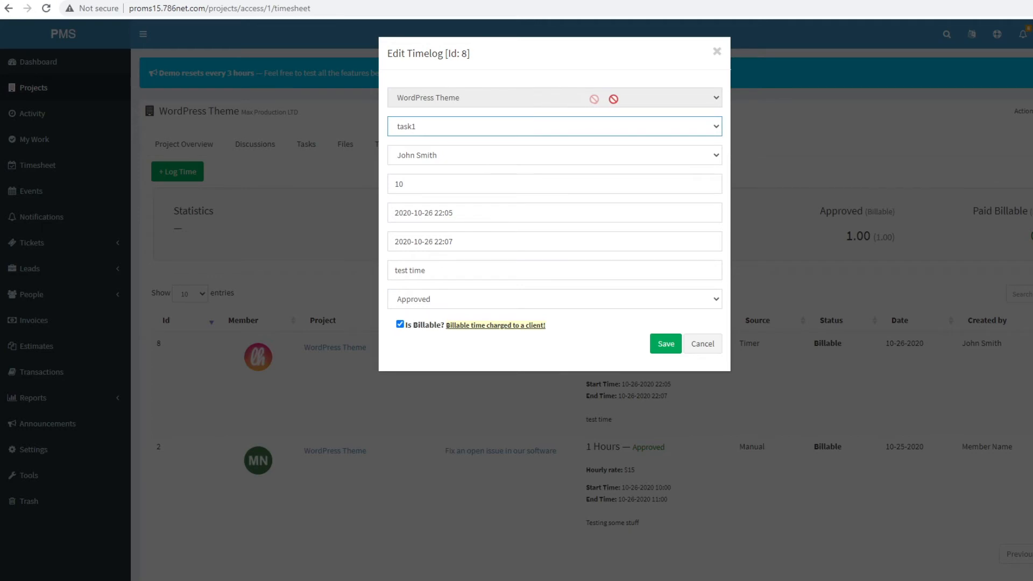
pyautogui.click(663, 343)
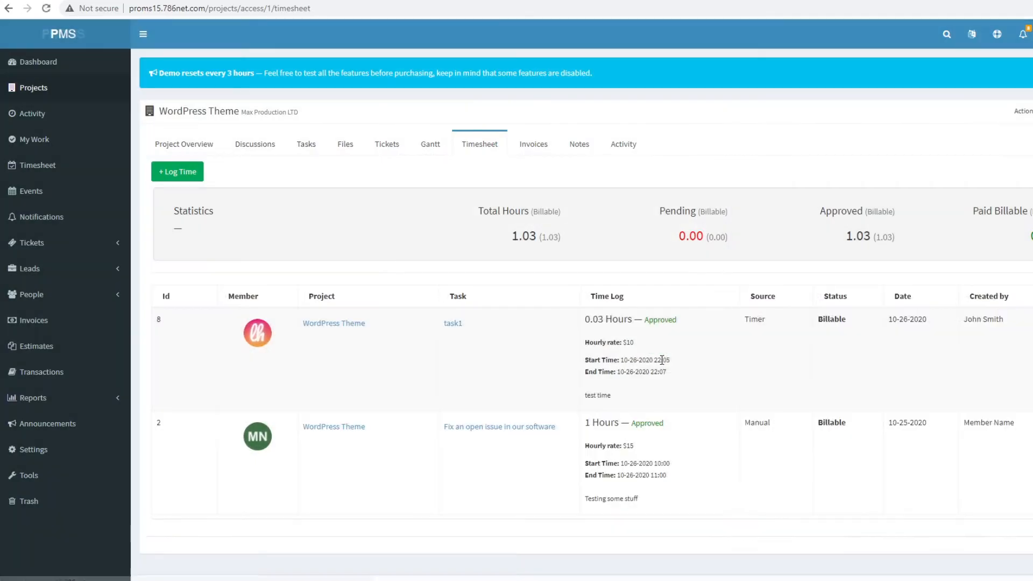
pyautogui.moveTo(639, 349); pyautogui.dragTo(714, 356)
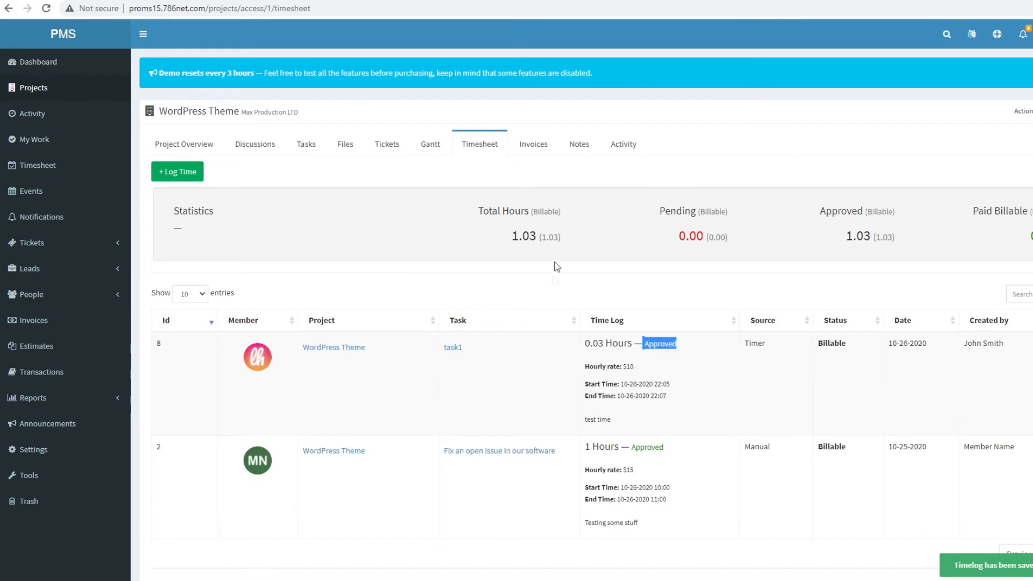
pyautogui.moveTo(506, 241); pyautogui.dragTo(542, 238)
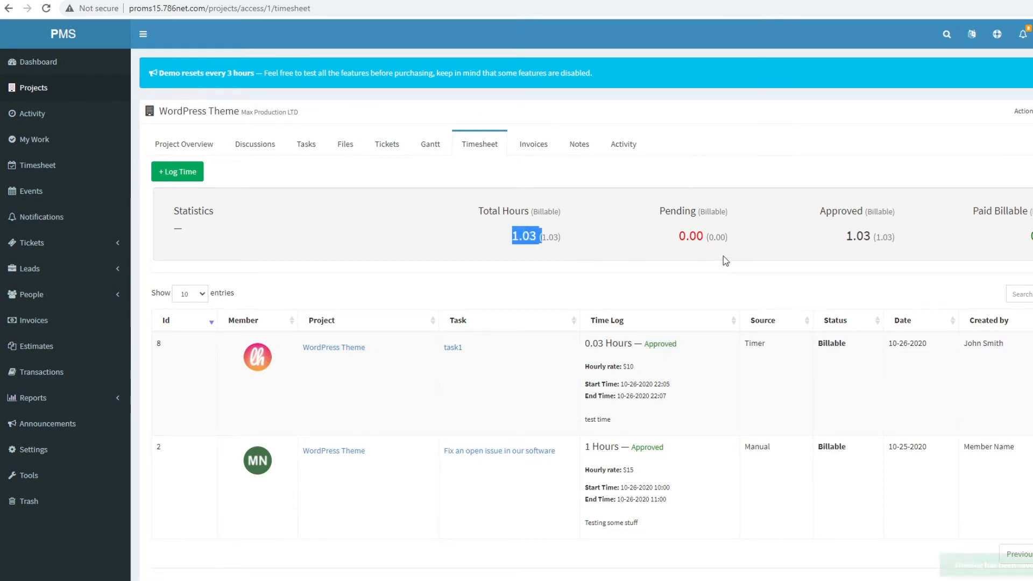
pyautogui.moveTo(679, 237); pyautogui.dragTo(907, 238)
pyautogui.click(904, 237)
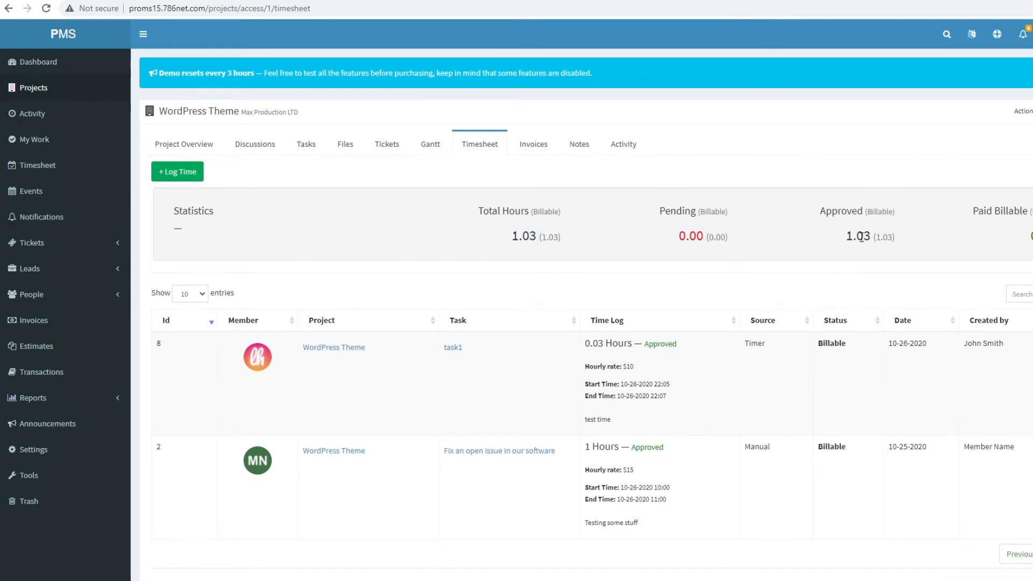
pyautogui.doubleClick(881, 211)
pyautogui.moveTo(843, 242); pyautogui.dragTo(876, 237)
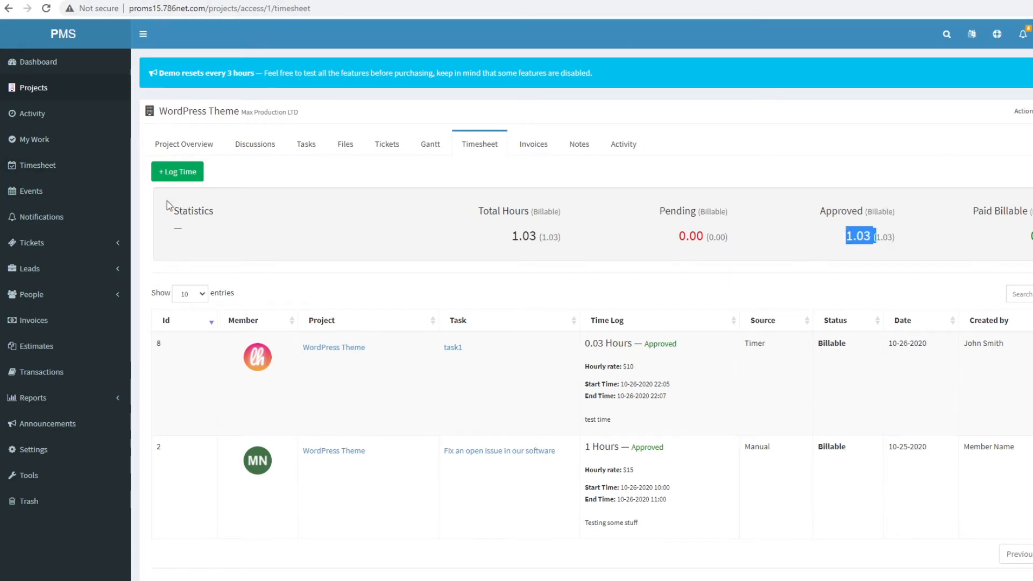
pyautogui.click(178, 172)
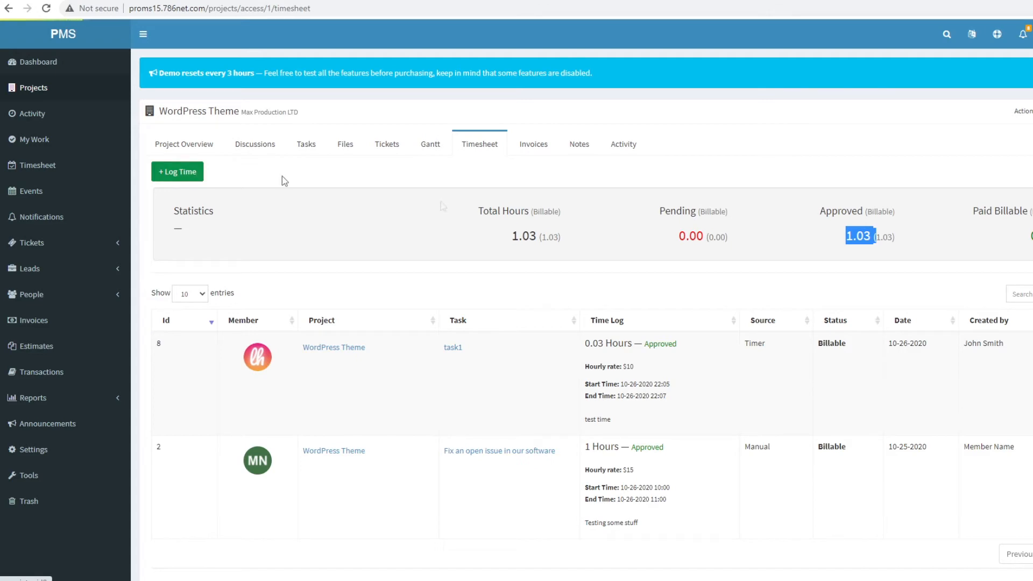
pyautogui.click(488, 99)
pyautogui.click(490, 98)
pyautogui.click(478, 129)
pyautogui.click(479, 141)
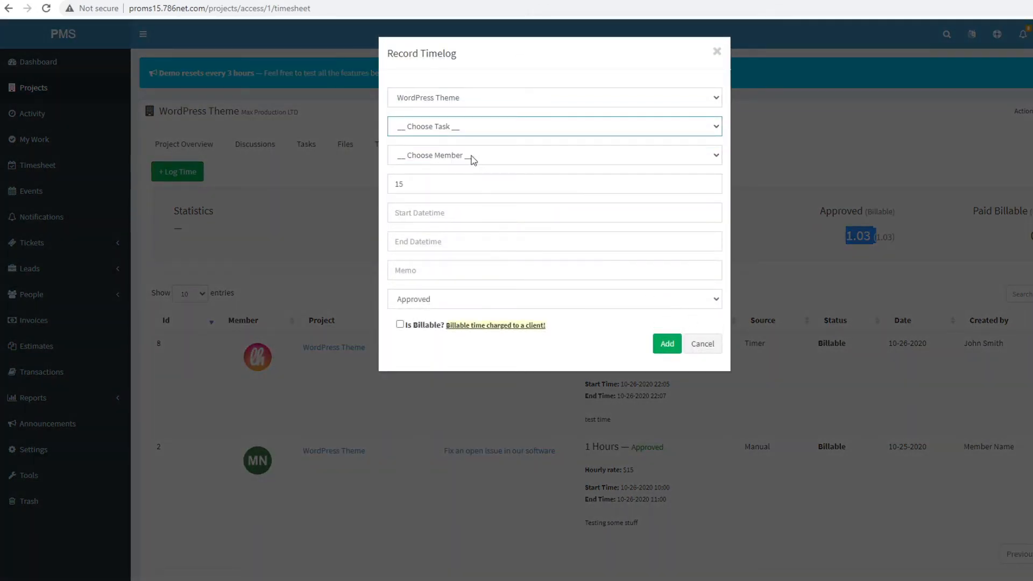
pyautogui.click(474, 156)
pyautogui.click(445, 237)
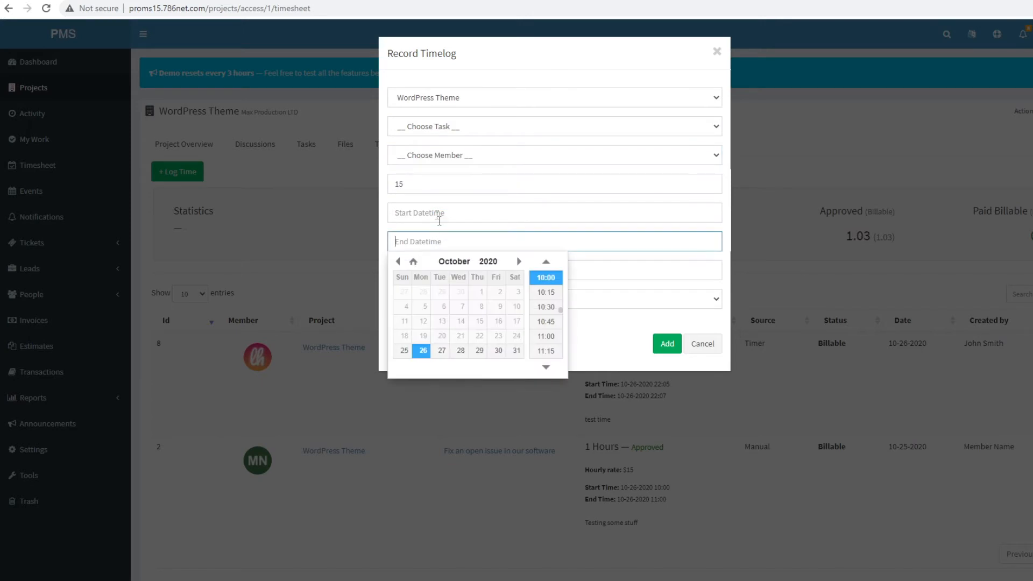
pyautogui.click(669, 185)
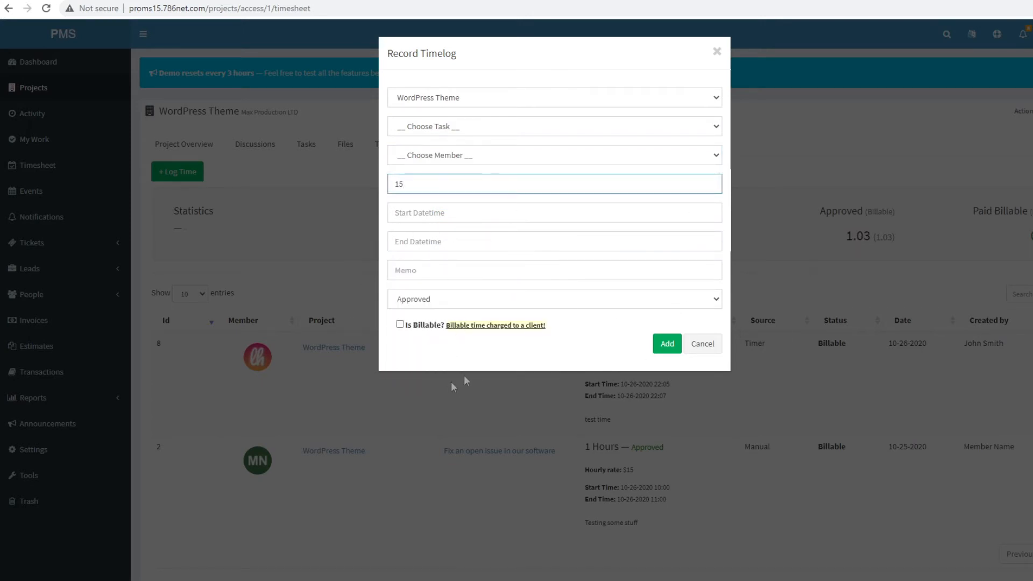
pyautogui.click(700, 346)
pyautogui.click(1022, 111)
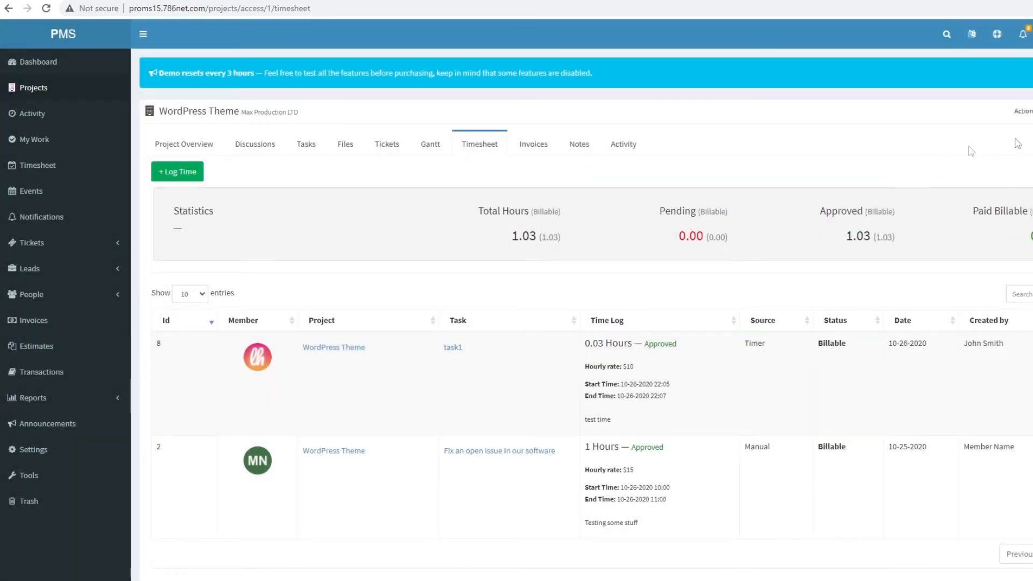
# - Start a new invoice from the WordPress Theme Invoices tab and try the recurring option
pyautogui.click(533, 148)
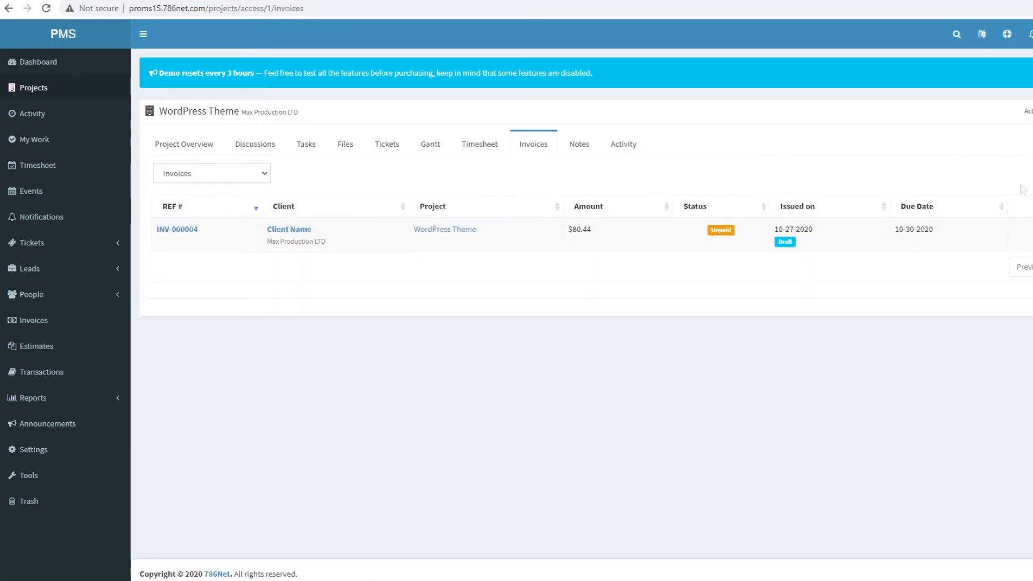
pyautogui.click(1031, 173)
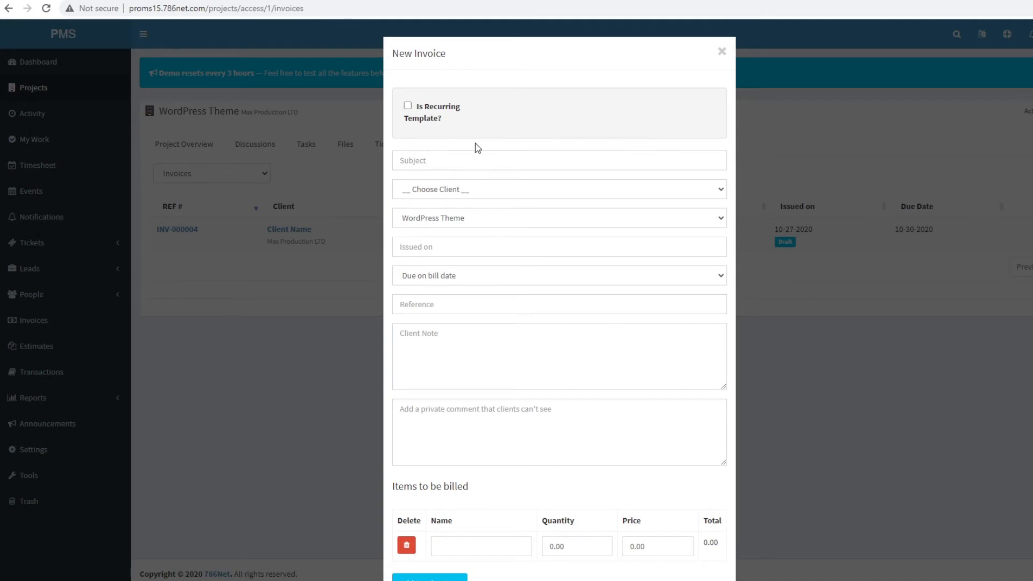
pyautogui.click(408, 107)
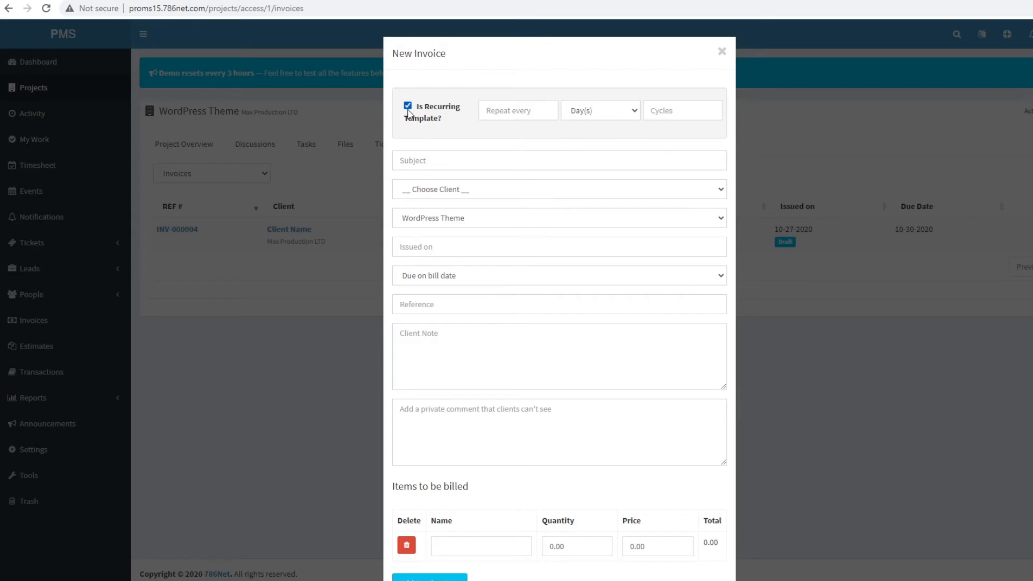
pyautogui.click(538, 111)
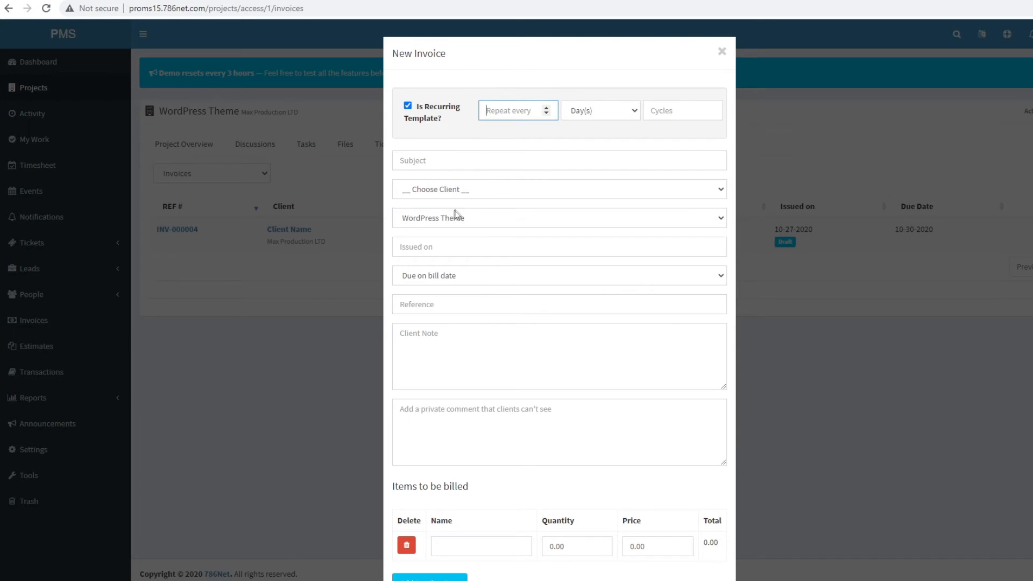
# - Look over the client and issue date fields, turn recurring off, and keep Due on bill date
pyautogui.click(474, 192)
pyautogui.click(469, 245)
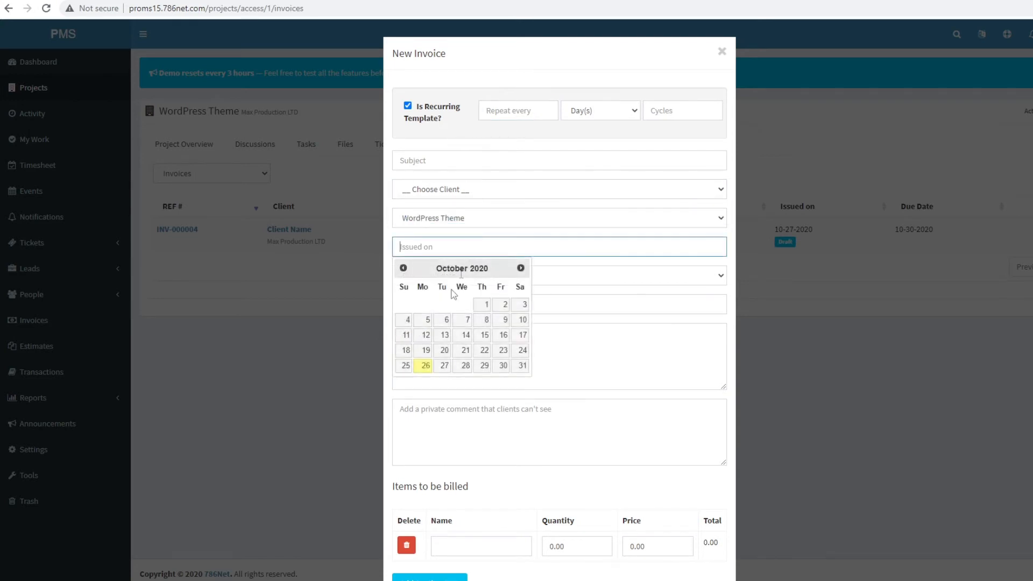
pyautogui.click(640, 312)
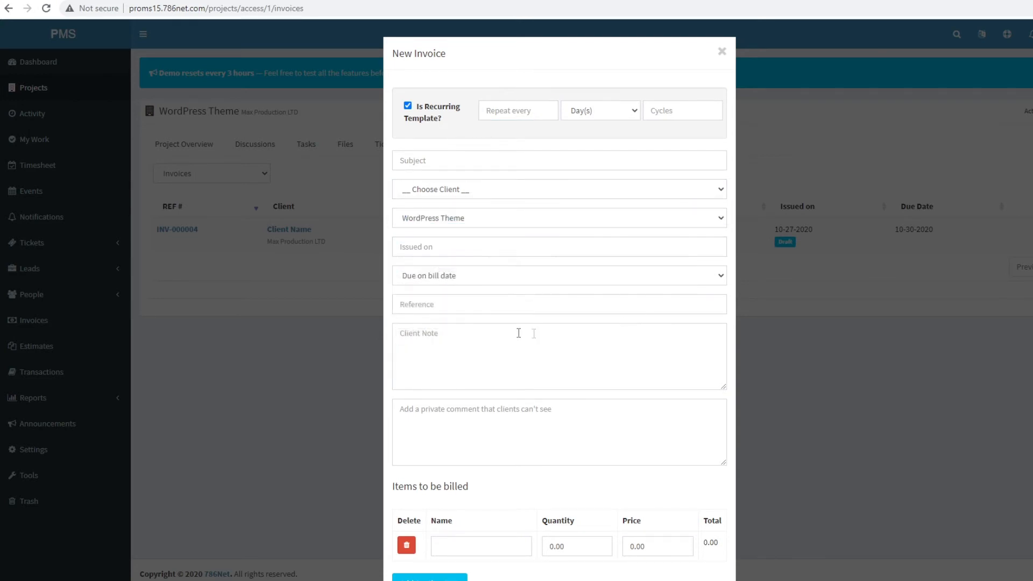
pyautogui.click(408, 105)
pyautogui.scroll(-3, 500, 270)
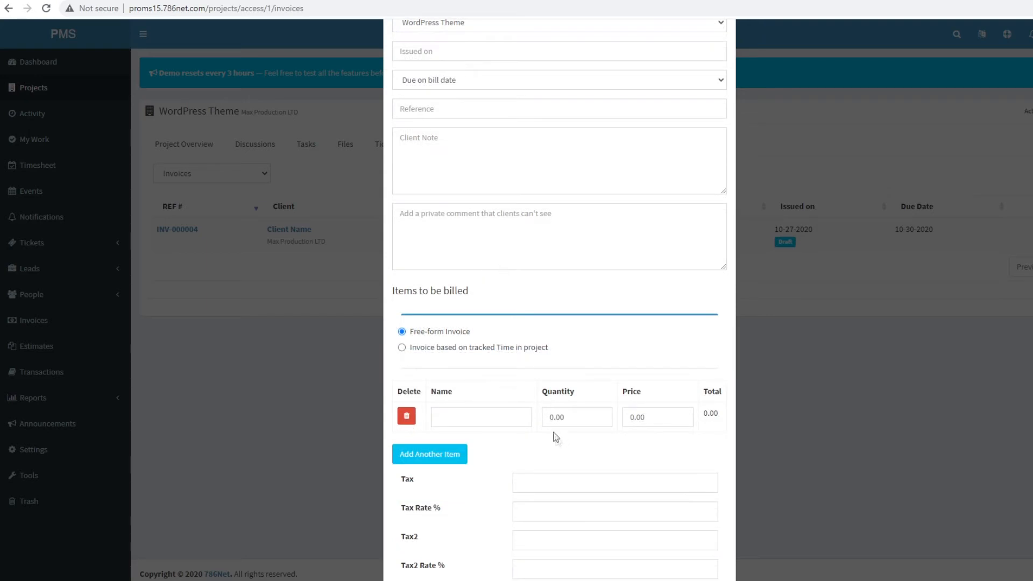
pyautogui.scroll(3, 501, 270)
pyautogui.scroll(-3, 547, 411)
pyautogui.scroll(3, 539, 300)
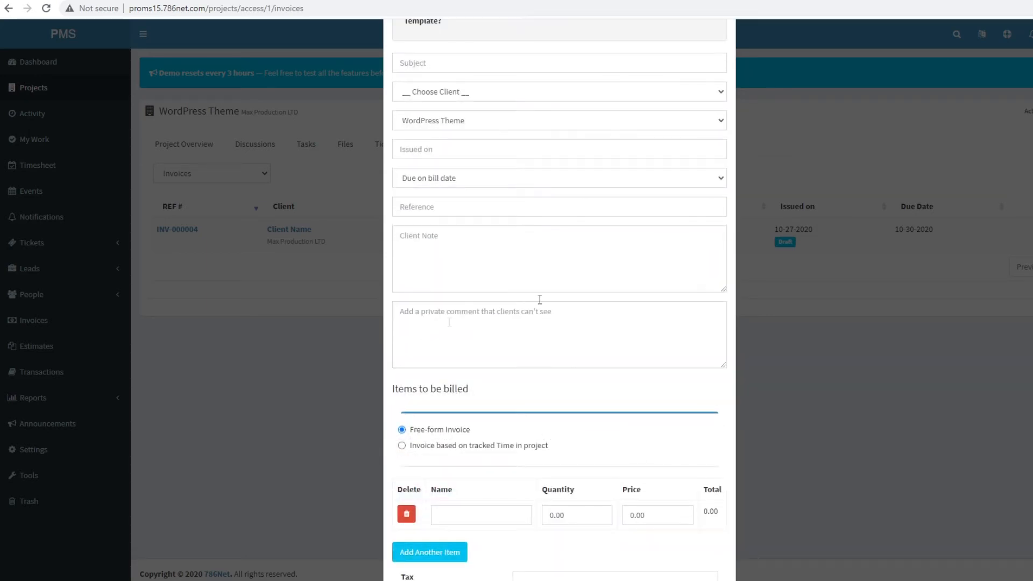
pyautogui.click(602, 180)
pyautogui.click(484, 194)
pyautogui.scroll(2, 444, 141)
# - Leave client empty, project as WordPress Theme, no issue date, and terms Due on bill date
pyautogui.click(448, 189)
pyautogui.click(448, 190)
pyautogui.click(473, 221)
pyautogui.click(474, 220)
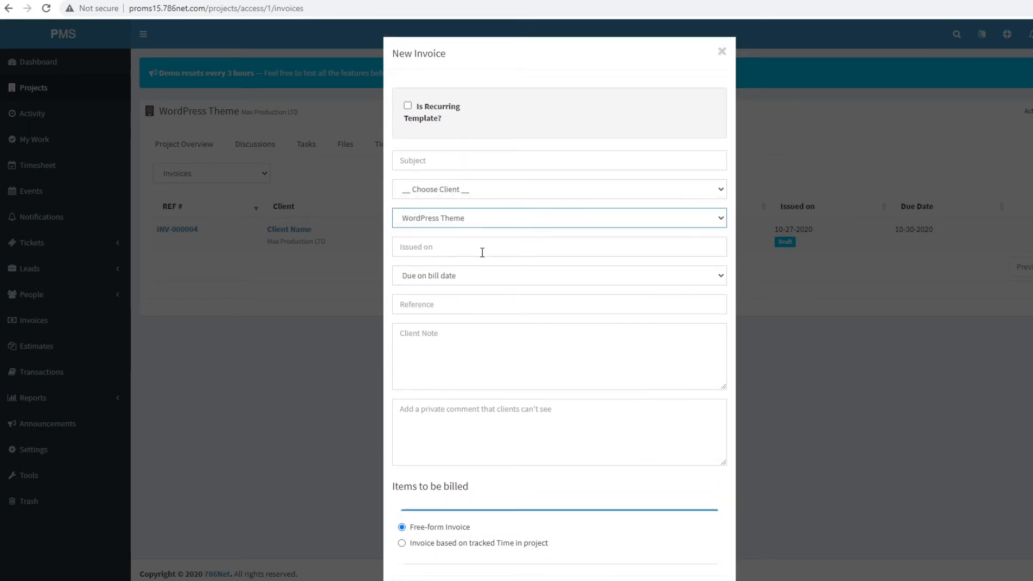
pyautogui.click(489, 245)
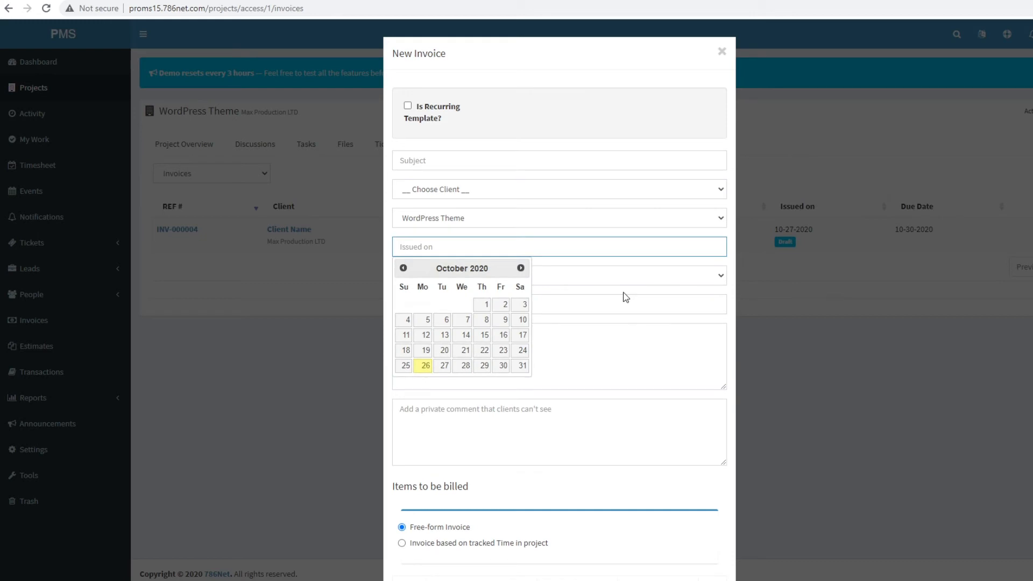
pyautogui.click(637, 326)
pyautogui.click(433, 276)
pyautogui.click(433, 276)
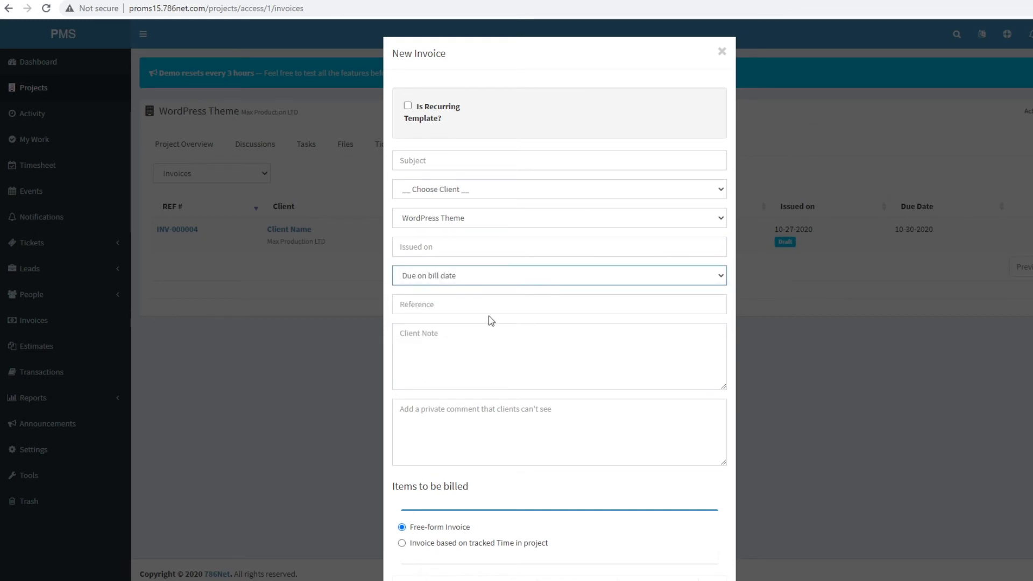
pyautogui.click(471, 306)
# - Choose 'Invoice based on tracked Time in project' for the items to be billed
pyautogui.scroll(-4, 496, 404)
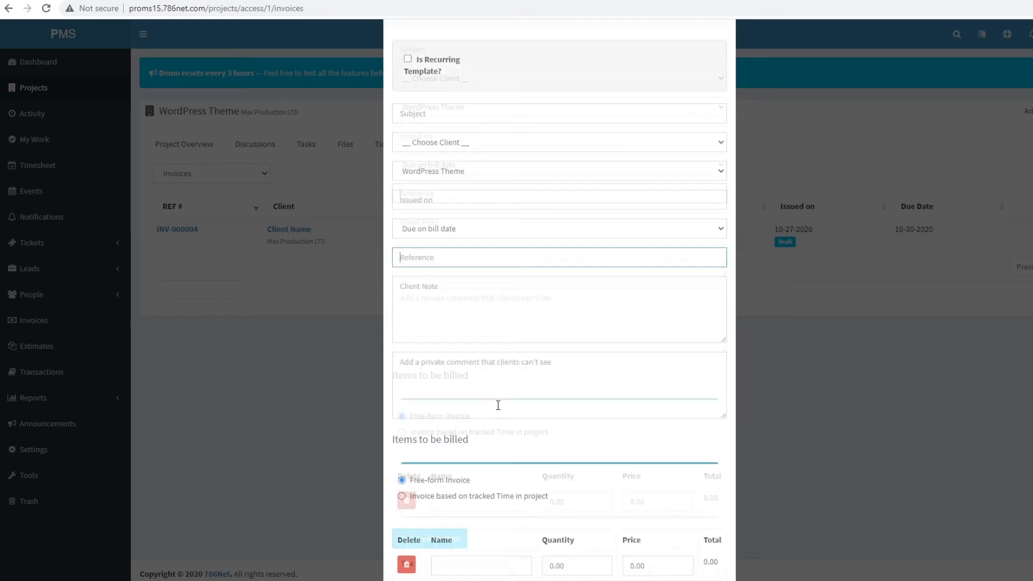
pyautogui.click(467, 235)
pyautogui.scroll(-4, 623, 383)
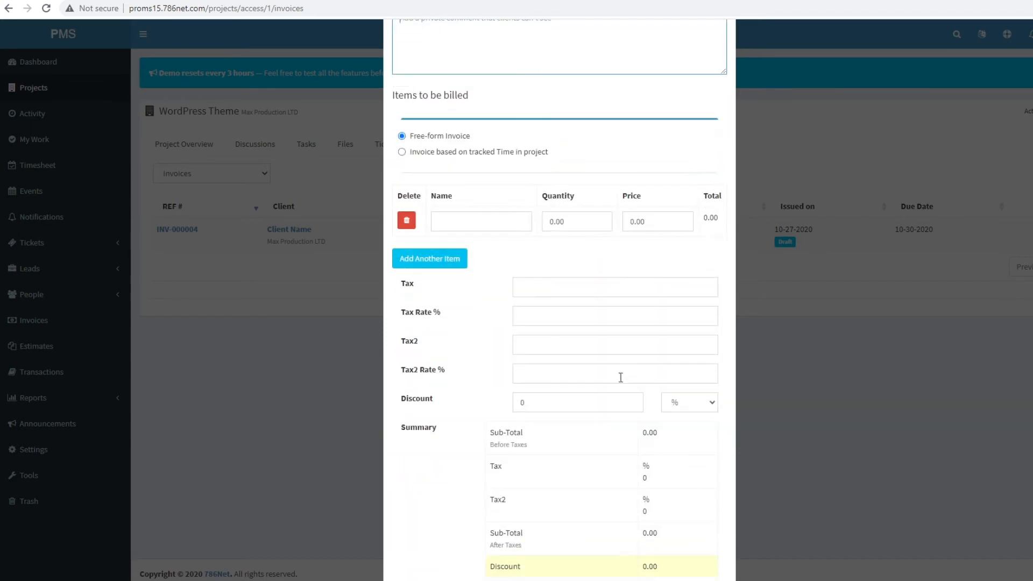
pyautogui.moveTo(396, 101); pyautogui.dragTo(472, 104)
pyautogui.click(478, 106)
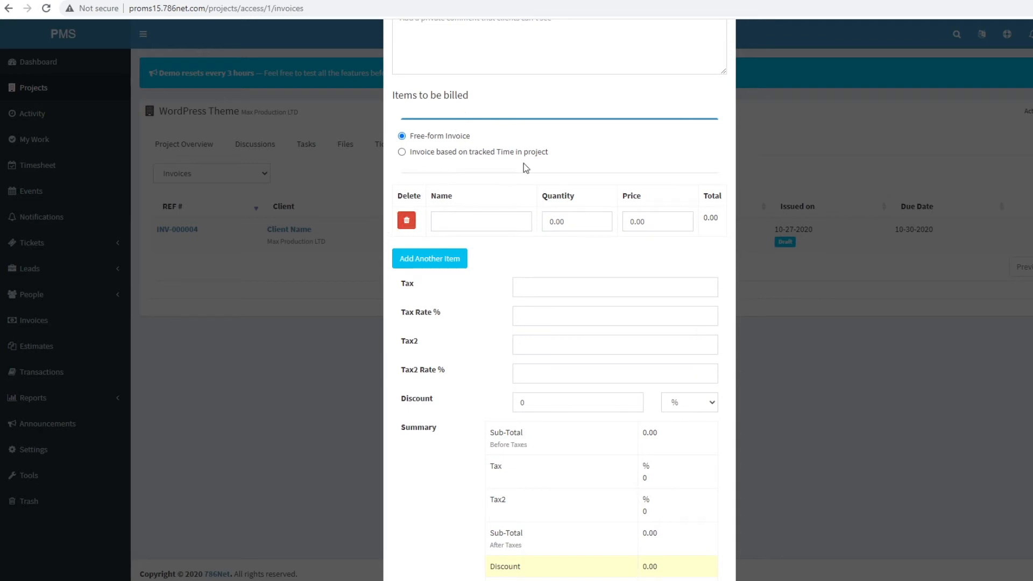
pyautogui.click(467, 154)
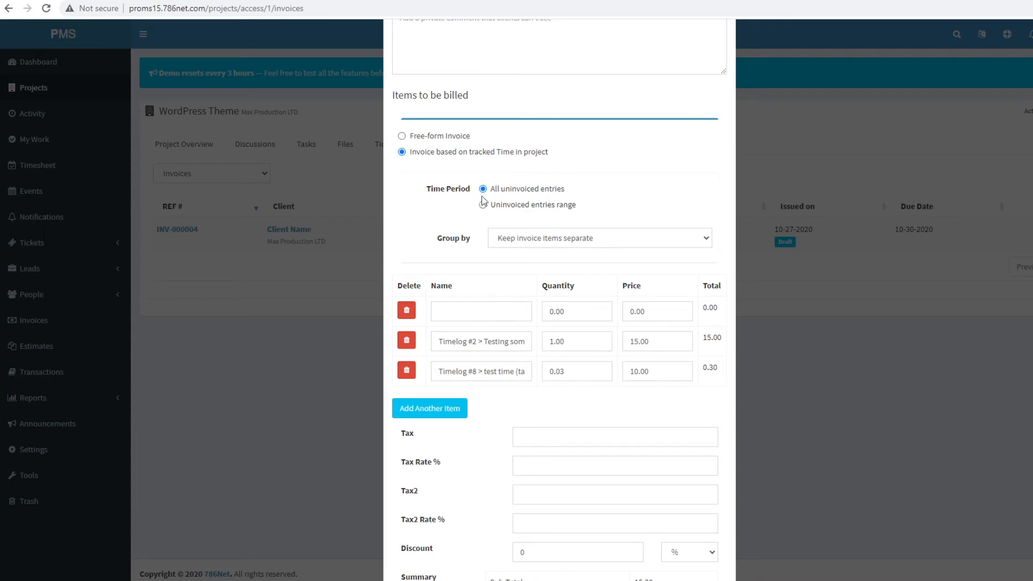
# - Try Group by Task and All timelog, then set grouping to 'Keep invoice items separate'
pyautogui.click(591, 243)
pyautogui.click(518, 266)
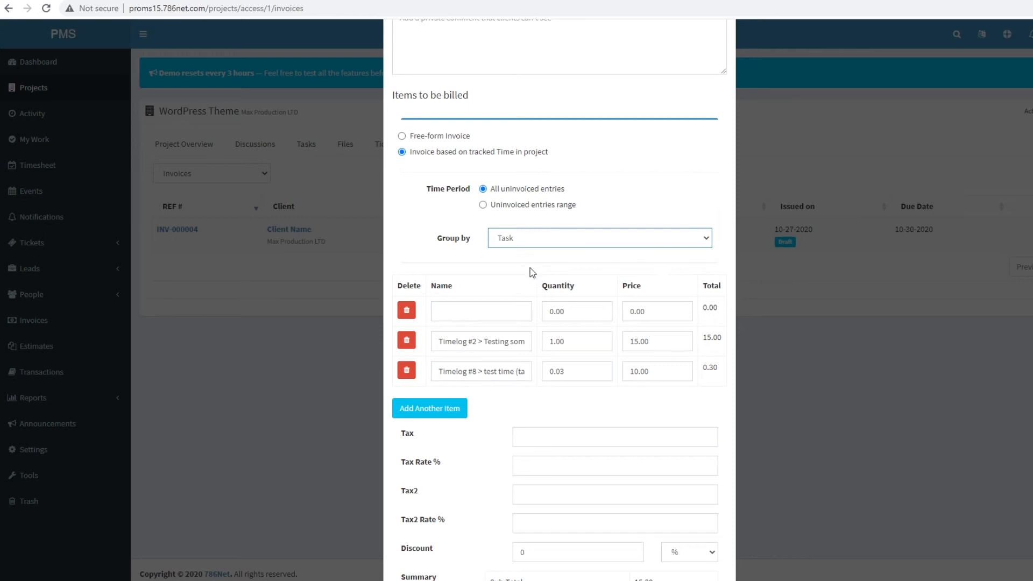
pyautogui.click(530, 245)
pyautogui.click(534, 276)
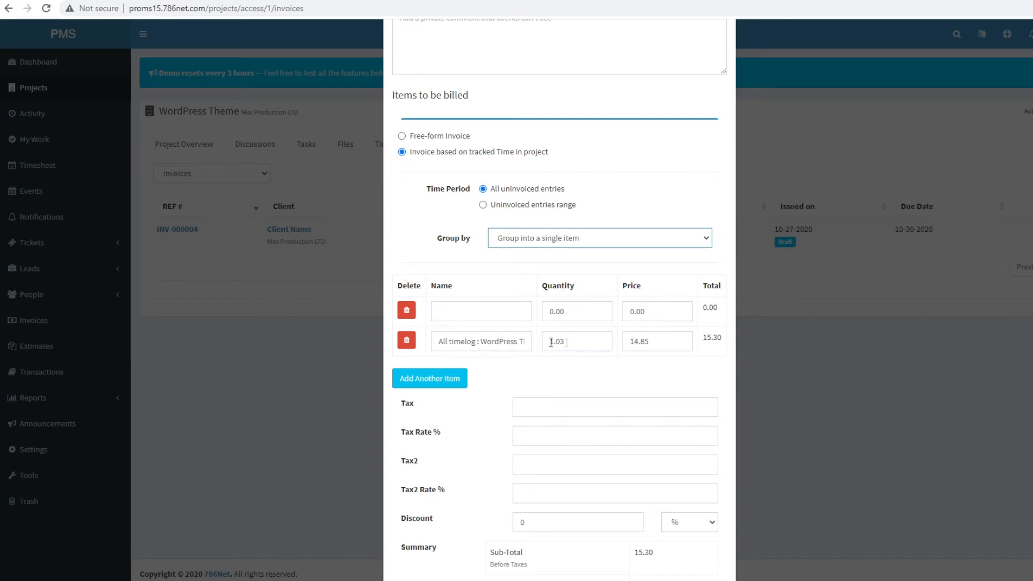
pyautogui.click(557, 241)
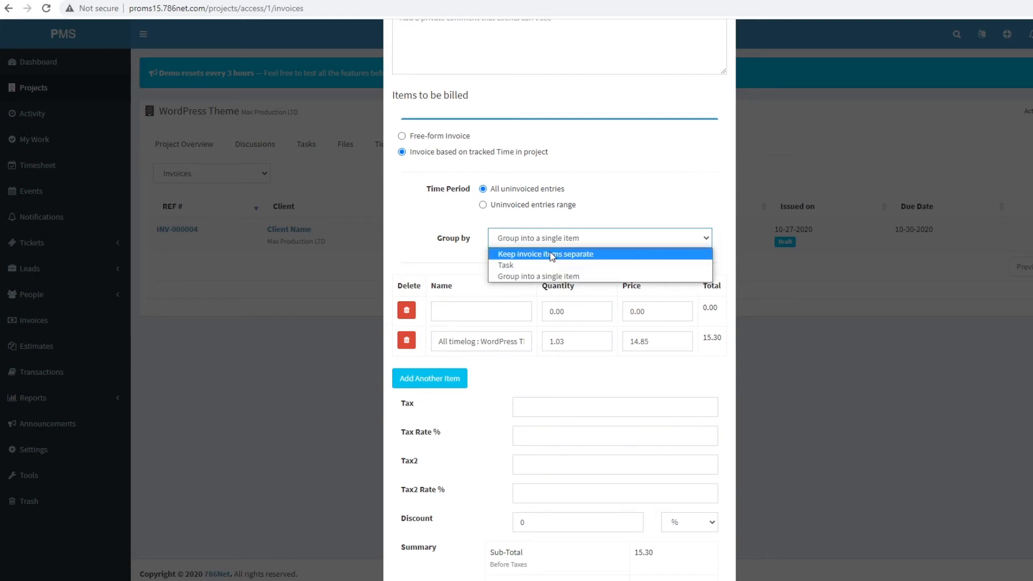
pyautogui.click(551, 254)
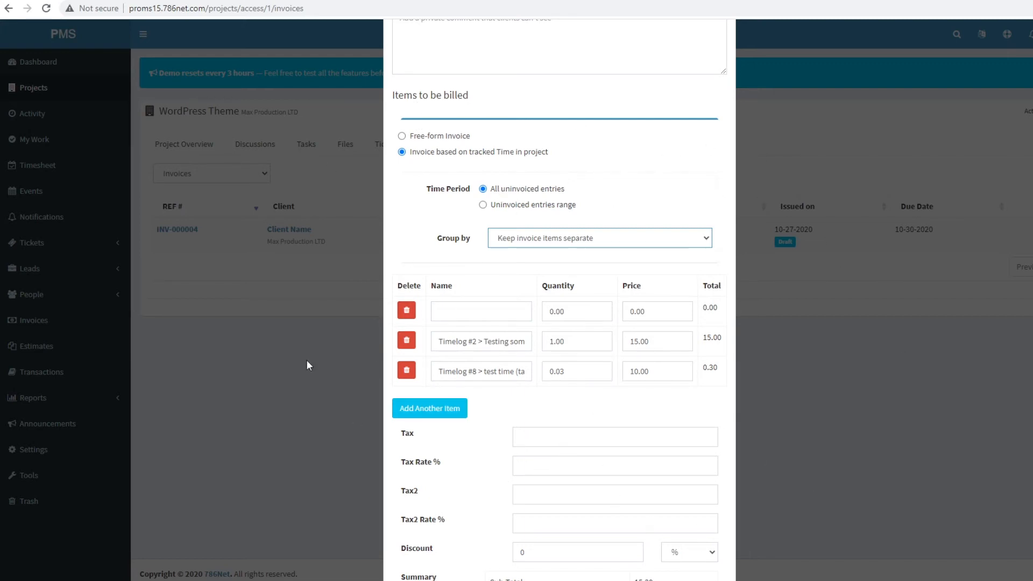
# - Try the tax, discount and Disable online payment fields, then close the invoice form unsaved
pyautogui.scroll(-5, 547, 464)
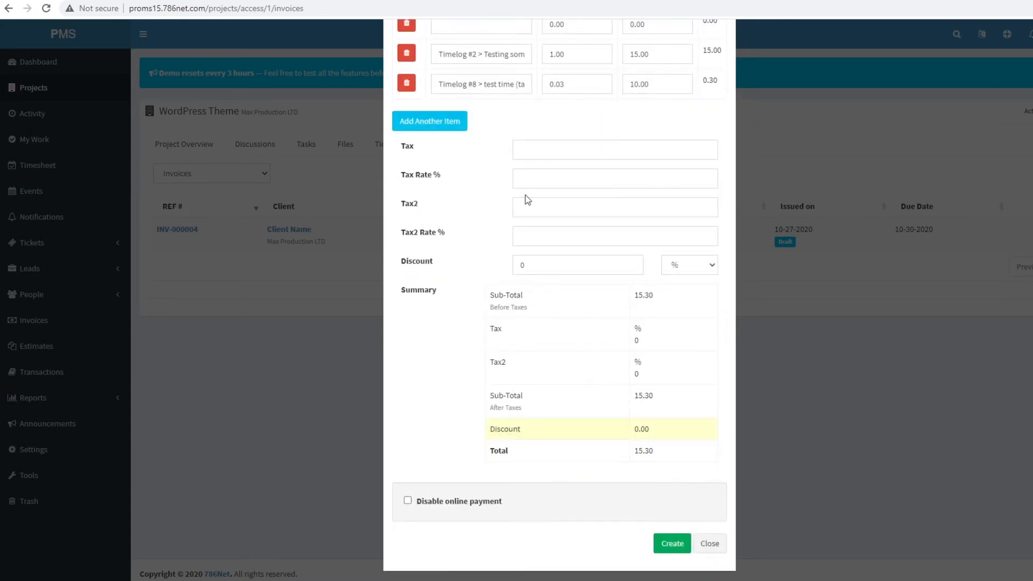
pyautogui.click(544, 179)
pyautogui.click(523, 211)
pyautogui.click(545, 269)
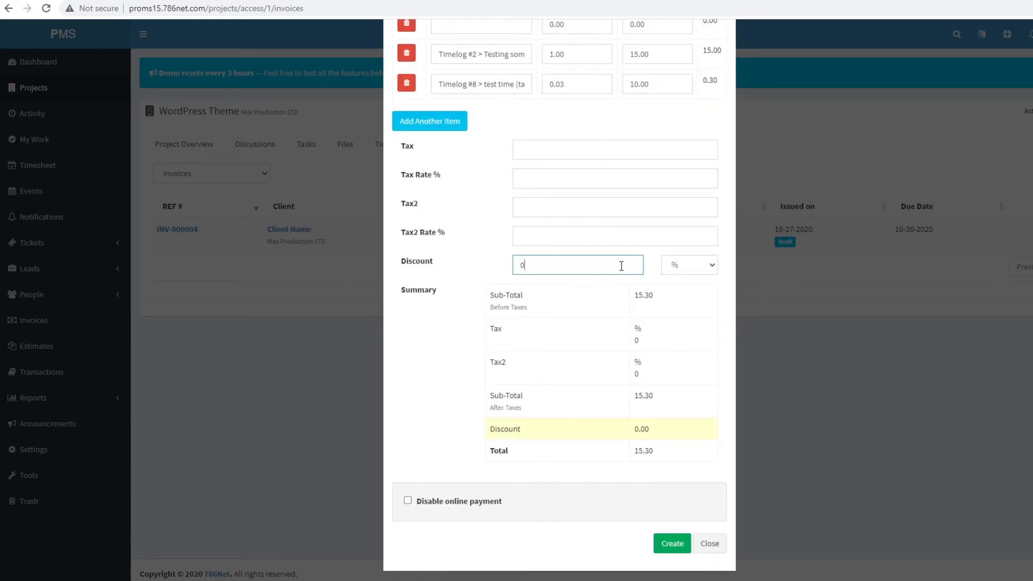
pyautogui.click(684, 269)
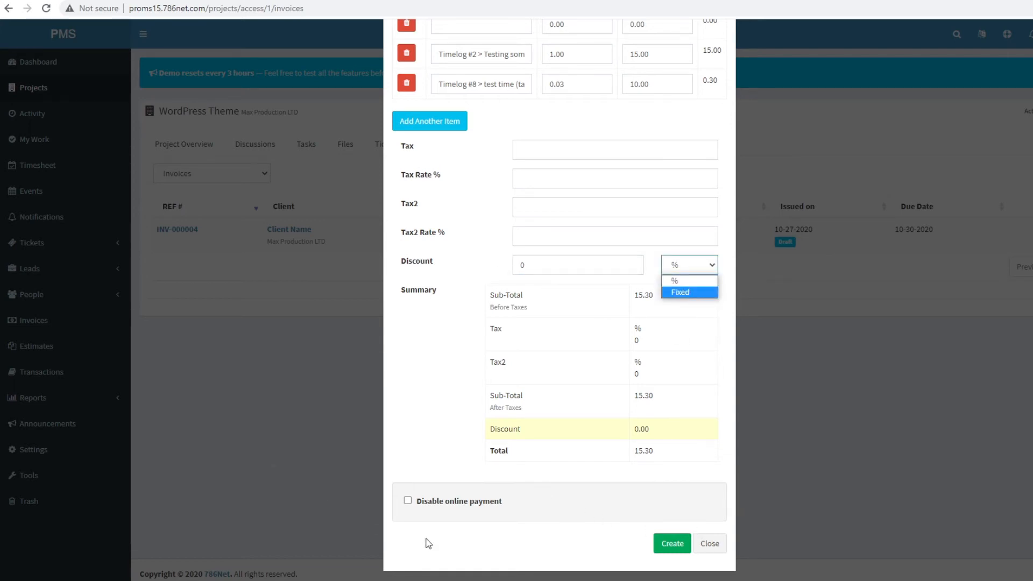
pyautogui.click(444, 507)
pyautogui.click(442, 506)
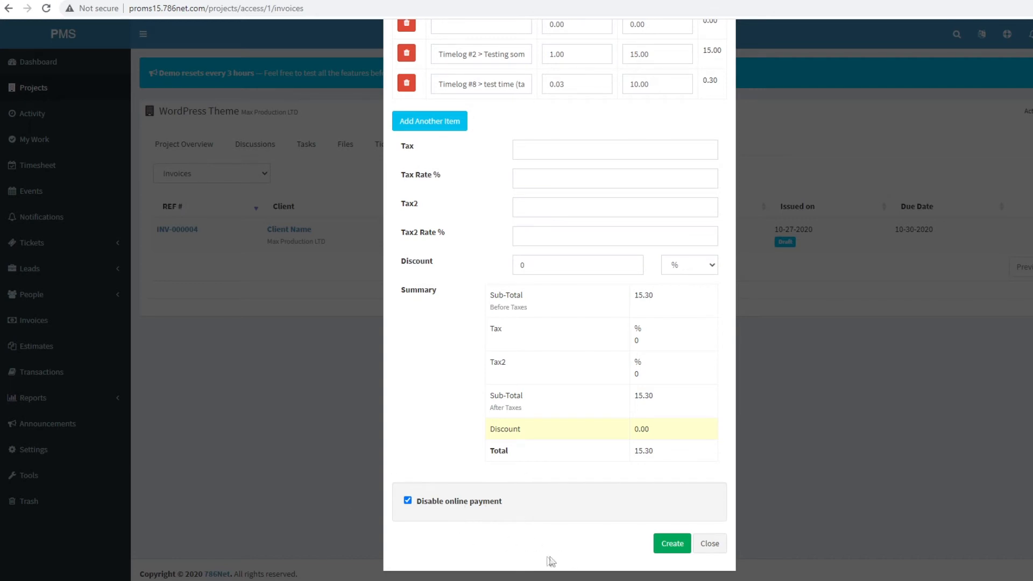
pyautogui.click(425, 505)
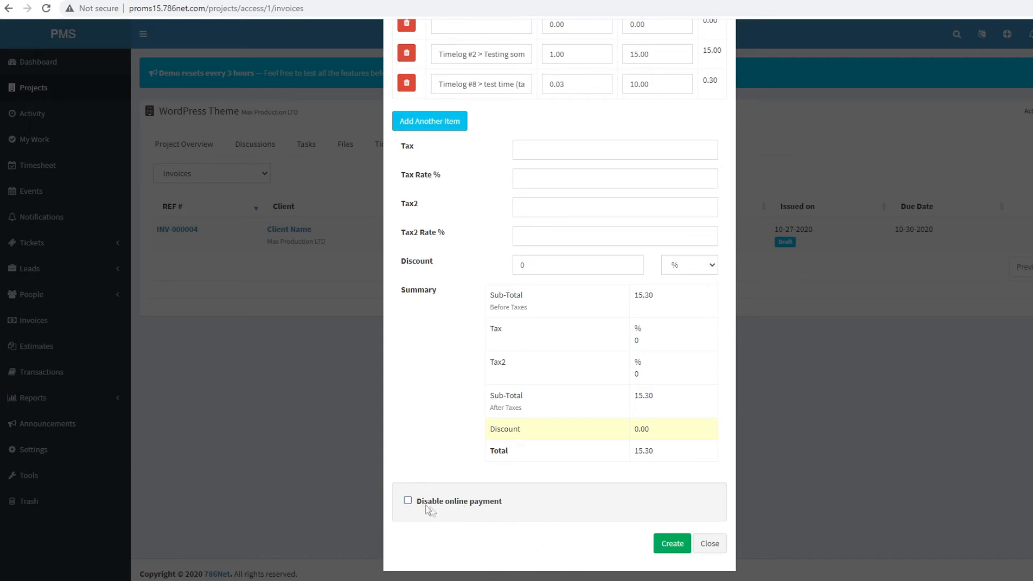
pyautogui.click(711, 543)
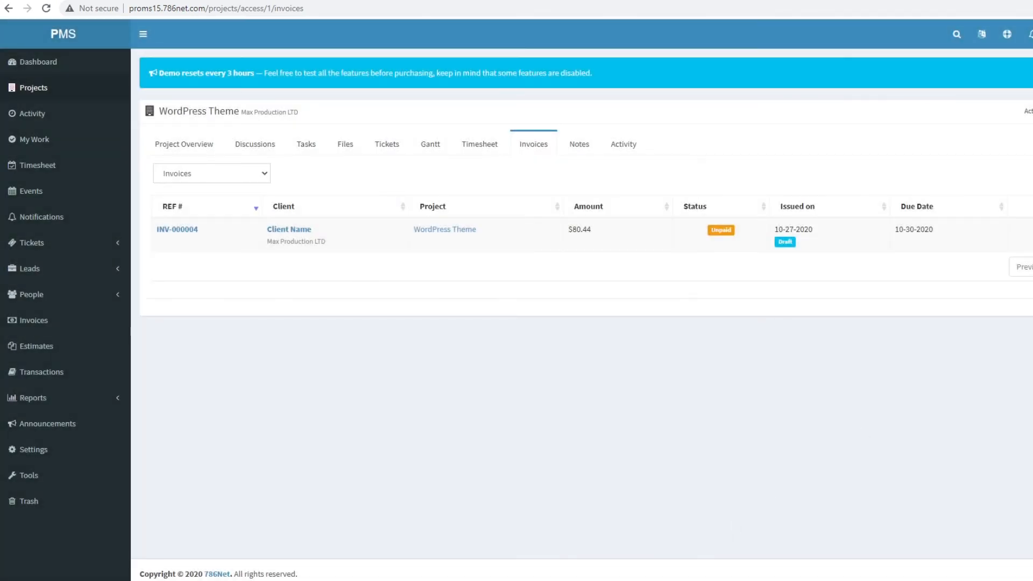
# - View invoice INV-000004, select Stripe as online payment, and open Record Payment
pyautogui.click(1031, 230)
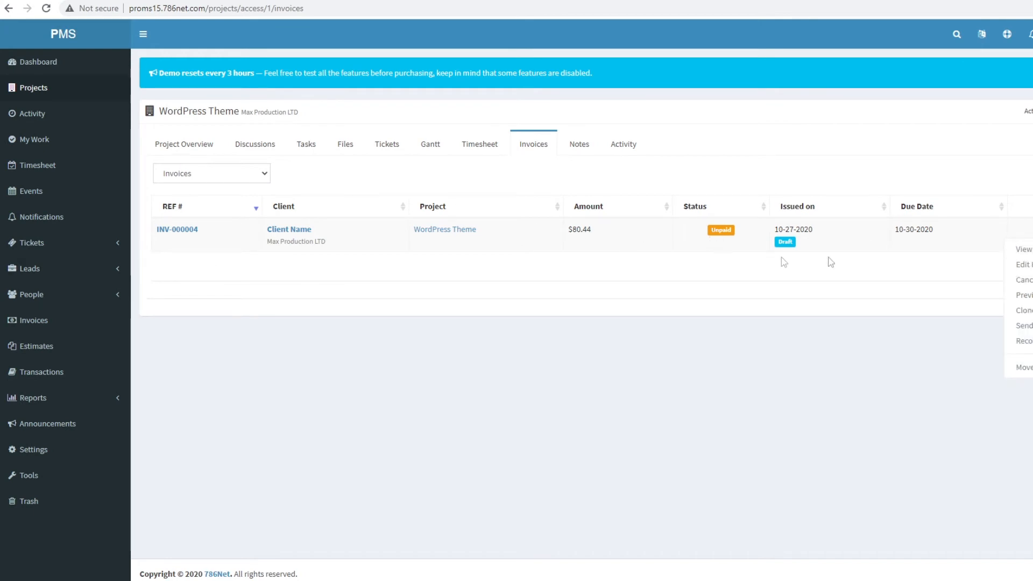
pyautogui.click(1023, 249)
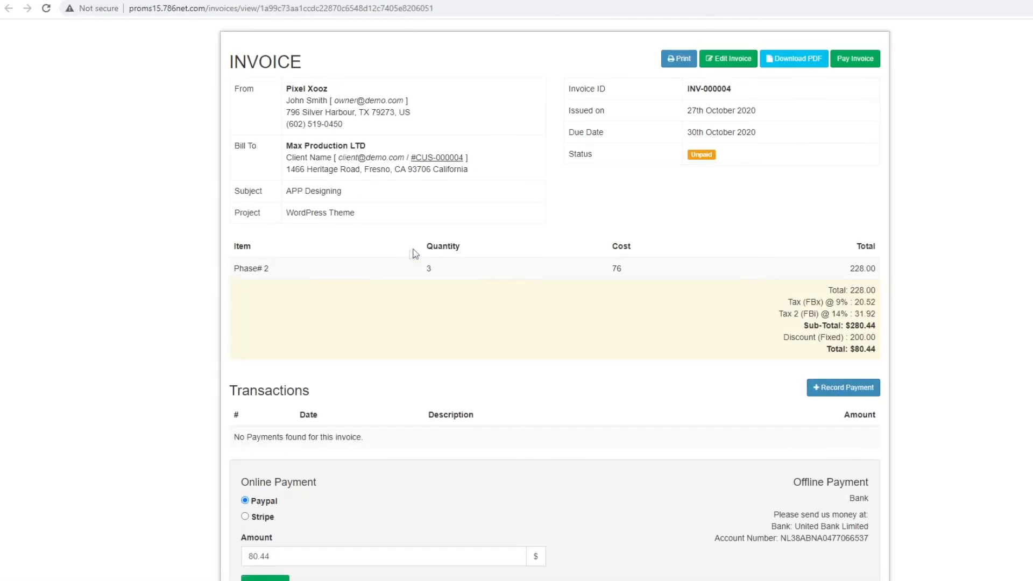
pyautogui.scroll(-1, 418, 251)
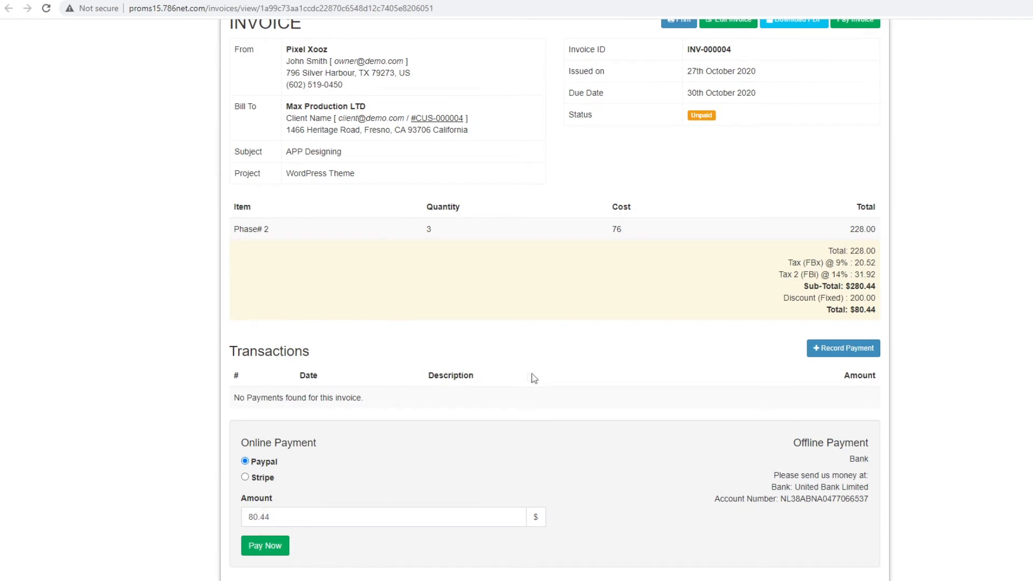
pyautogui.click(264, 481)
pyautogui.doubleClick(342, 517)
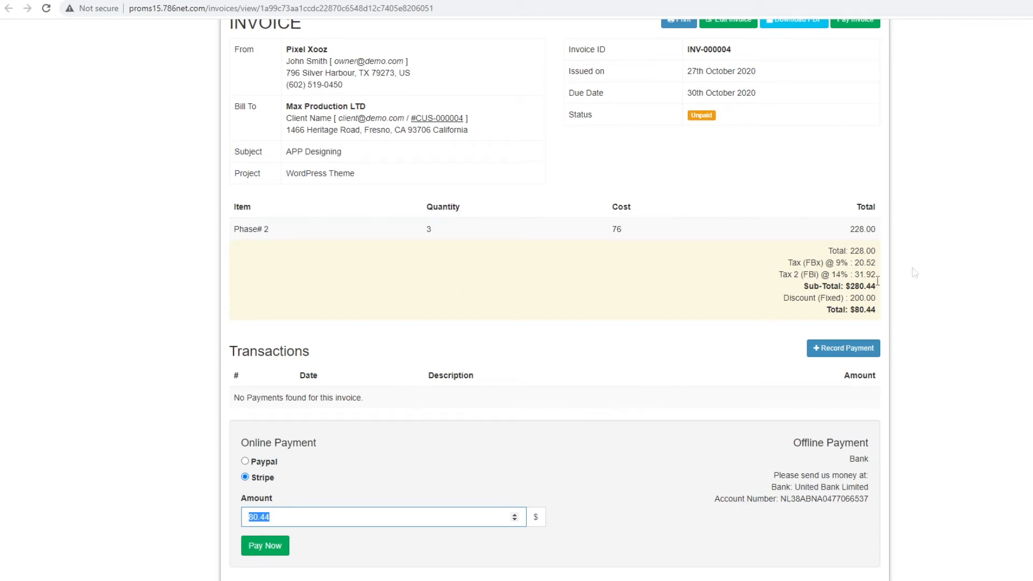
pyautogui.click(835, 352)
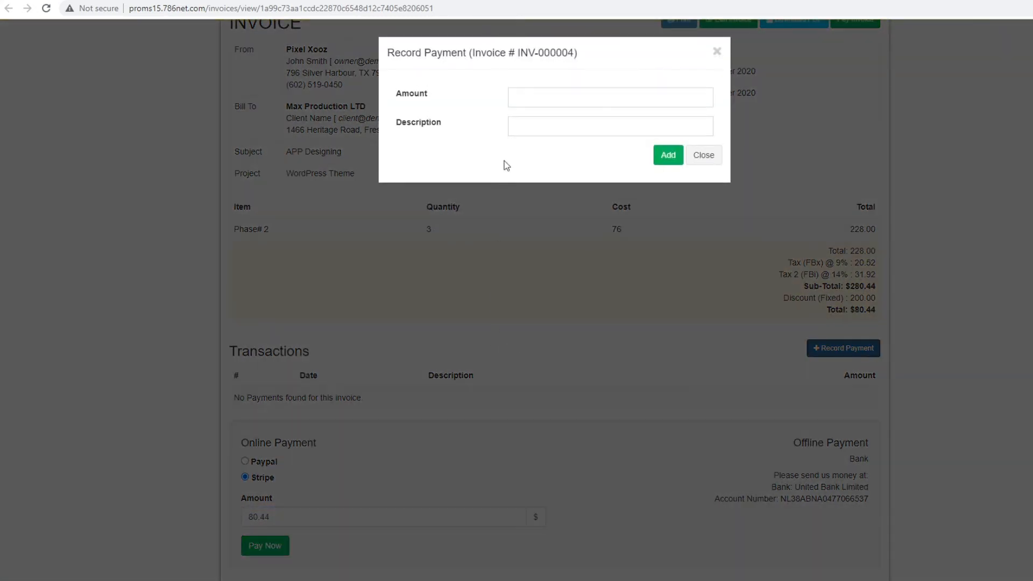
# - Add a payment of 10 with description 'first payment' to INV-000004
pyautogui.click(544, 97)
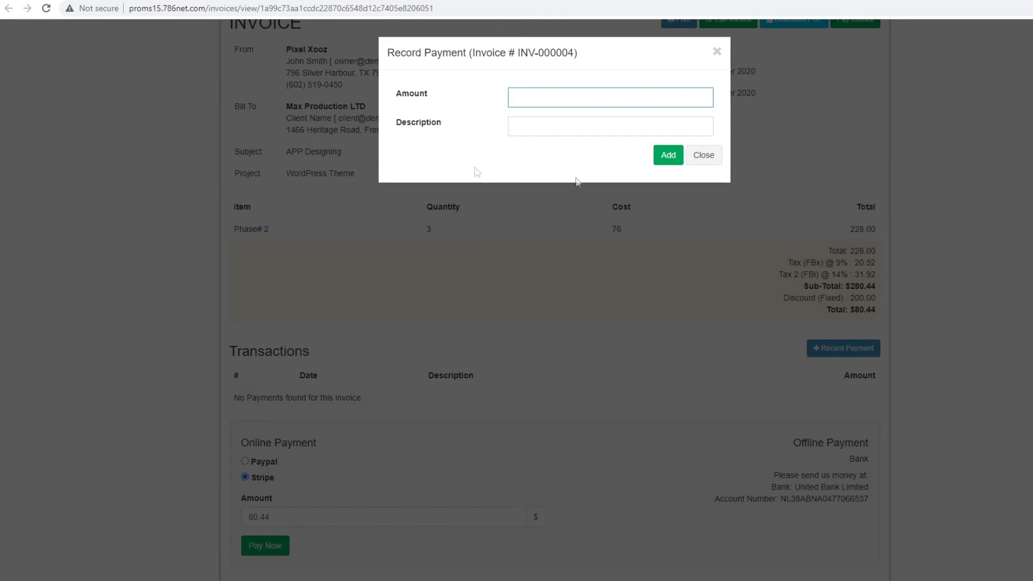
pyautogui.click(563, 126)
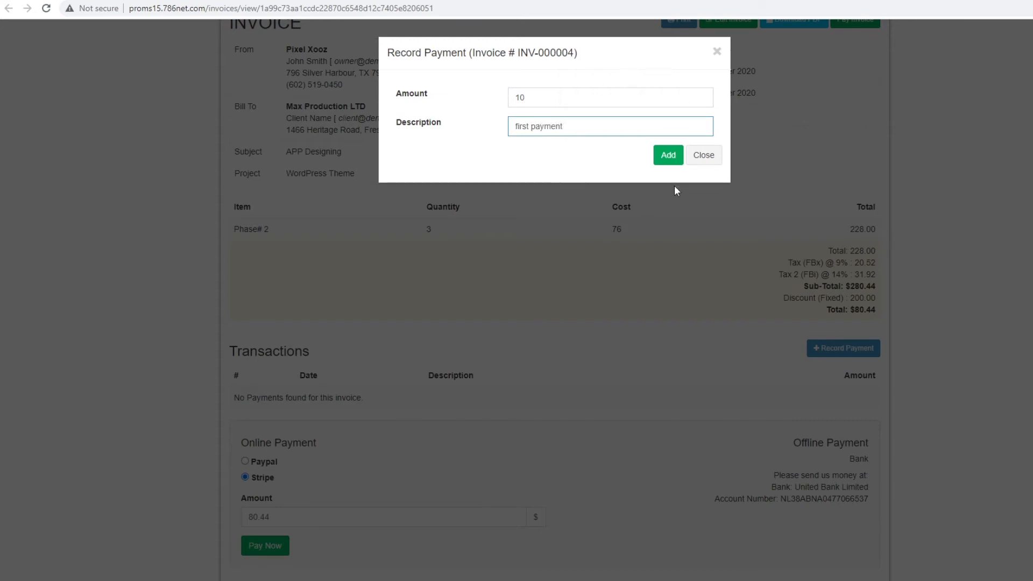
pyautogui.click(667, 156)
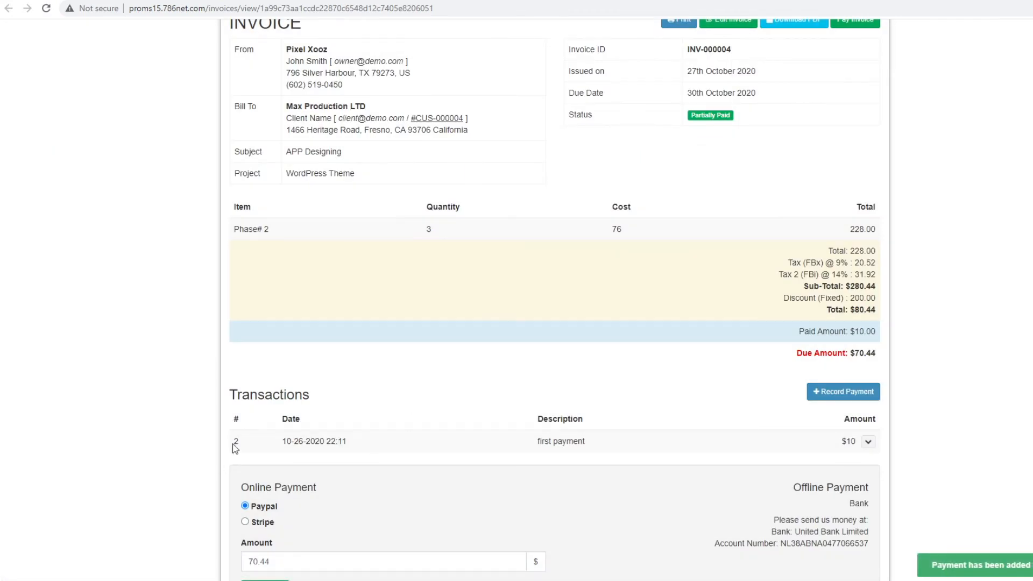
pyautogui.moveTo(235, 448); pyautogui.dragTo(861, 440)
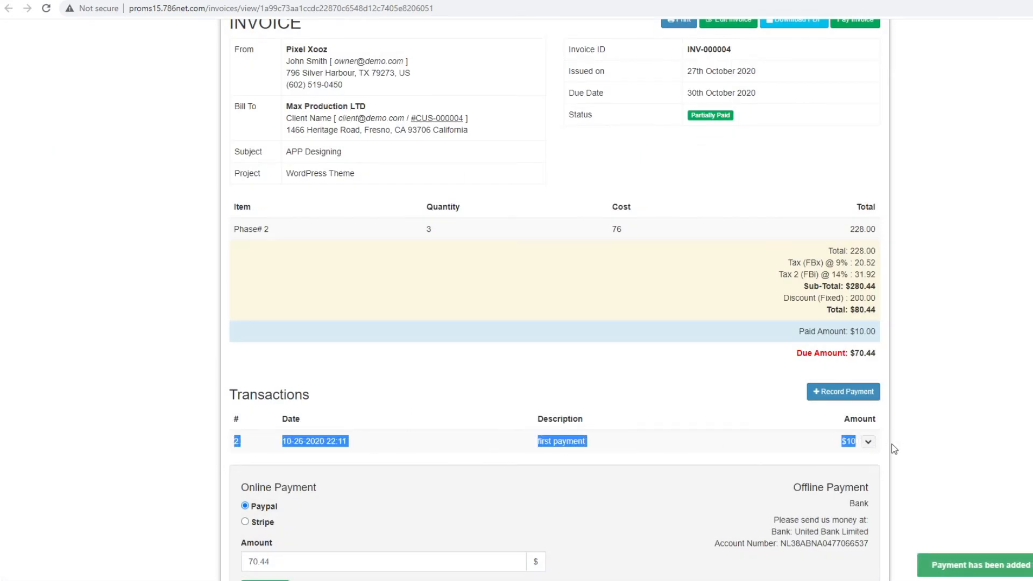
pyautogui.scroll(-1, 903, 419)
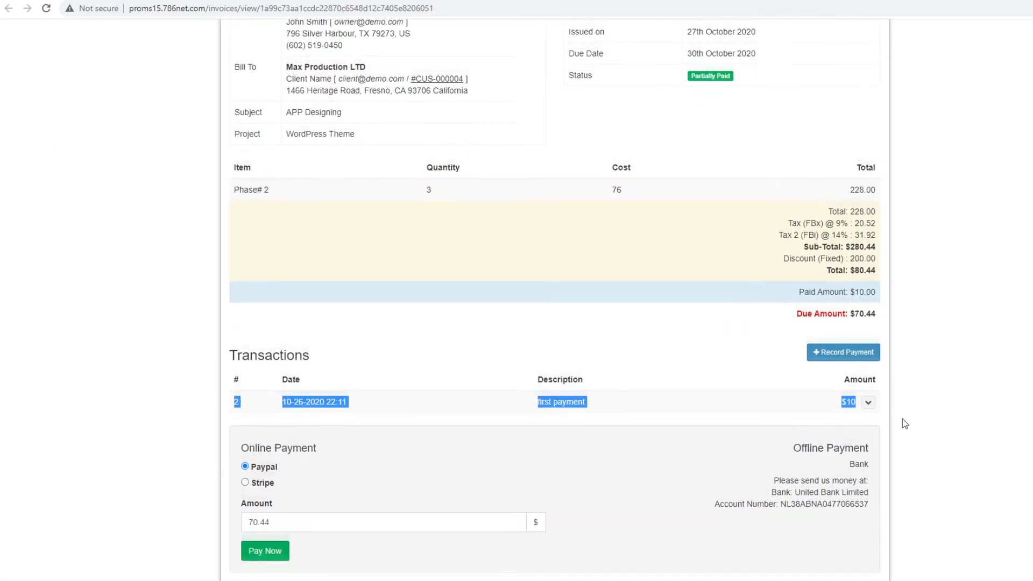
pyautogui.tripleClick(863, 291)
pyautogui.click(924, 340)
pyautogui.moveTo(800, 290); pyautogui.dragTo(872, 289)
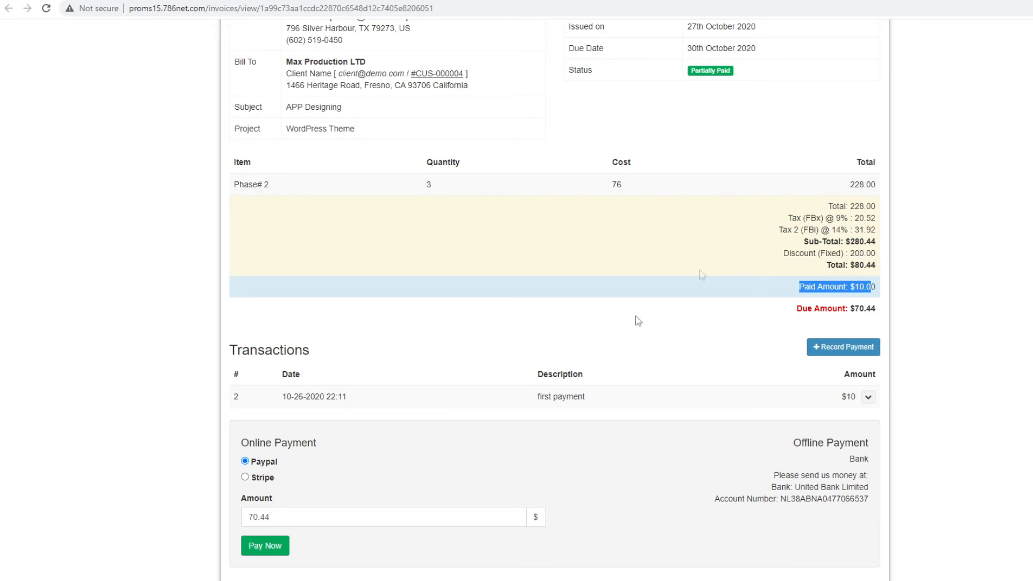
pyautogui.moveTo(855, 281); pyautogui.dragTo(877, 304)
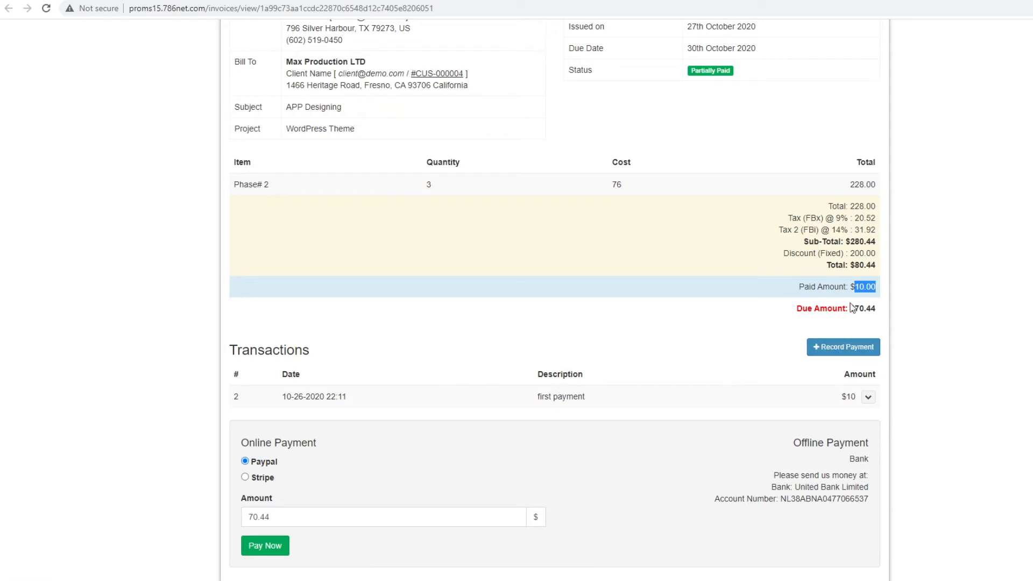
pyautogui.scroll(2, 506, 287)
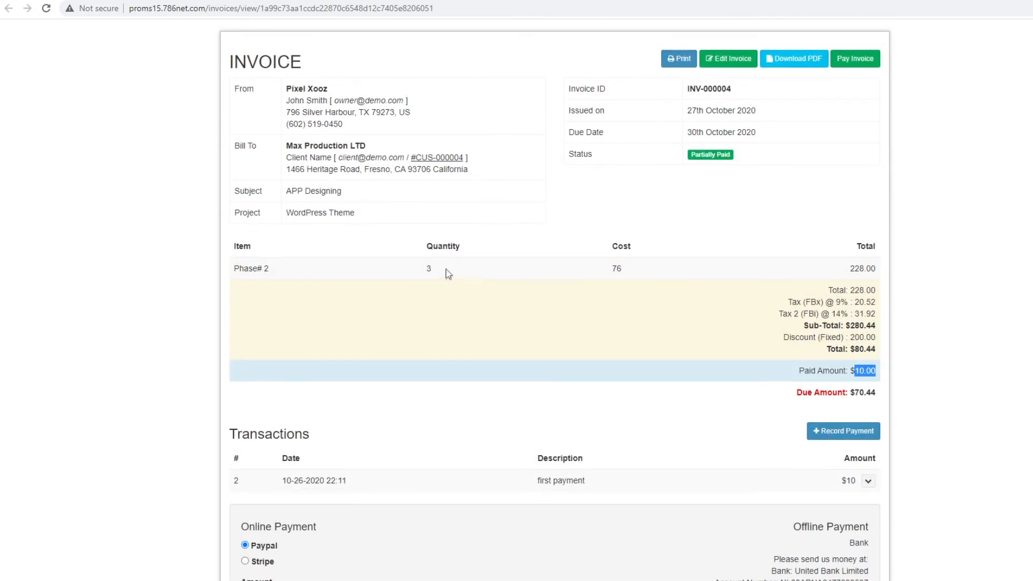
# - Check the INV-000004 PDF for $10.00 paid and $70.44 due, then return to Invoices
pyautogui.click(792, 62)
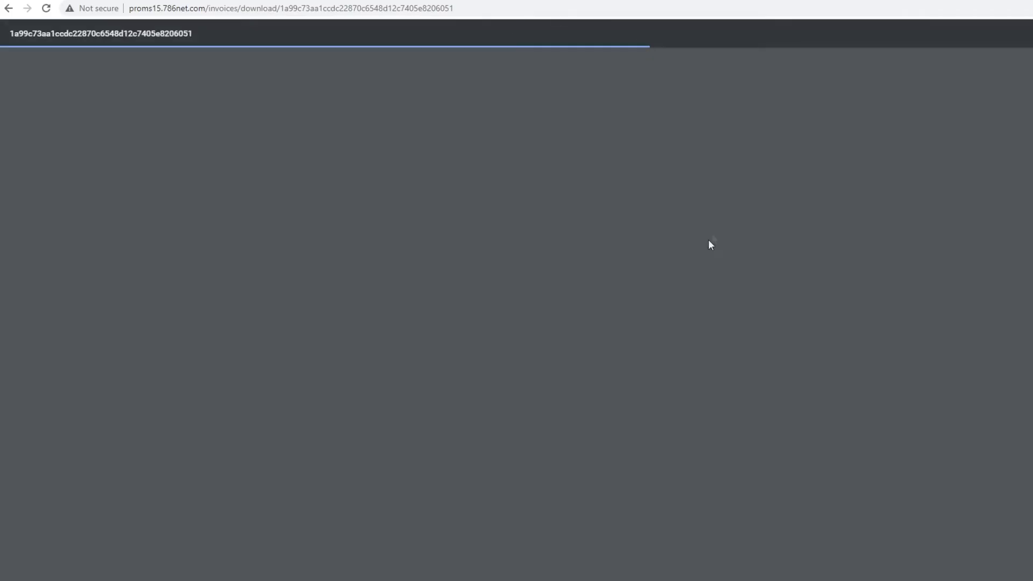
pyautogui.scroll(-2, 771, 285)
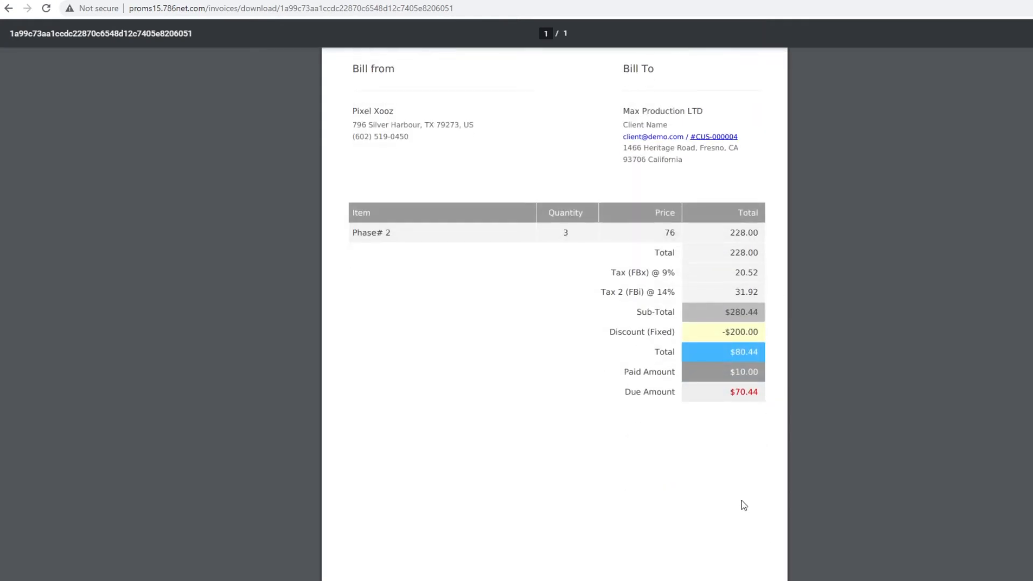
pyautogui.scroll(2, 737, 489)
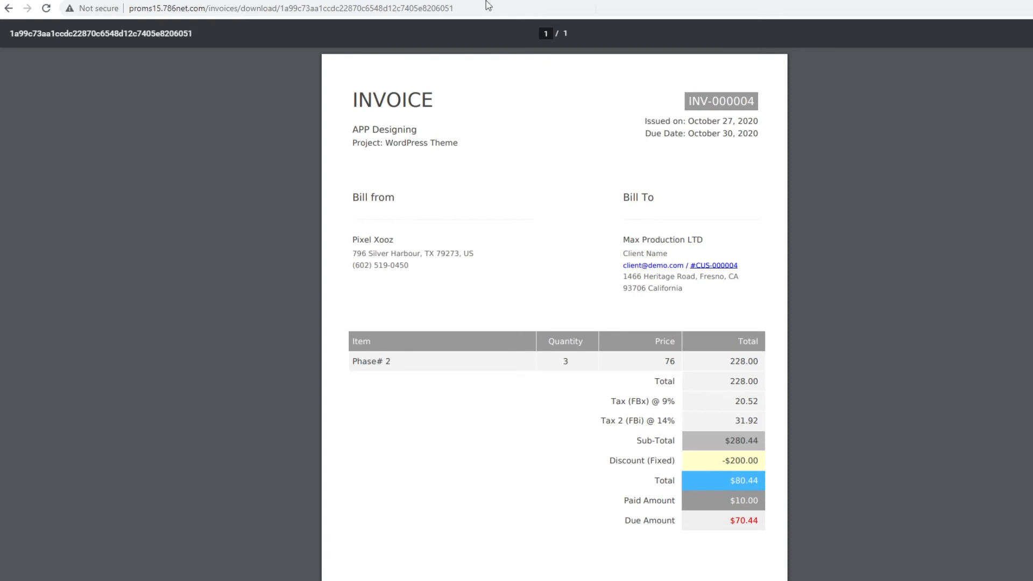
pyautogui.hotkey('ctrl', 'w')
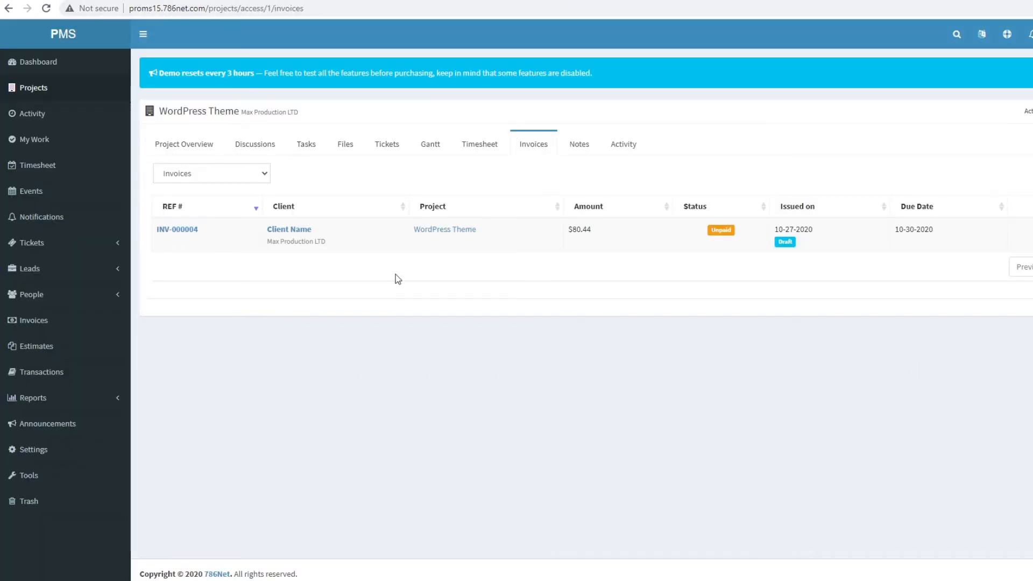
# - Post the private note 'jskdas' on the WordPress Theme Notes tab
pyautogui.click(579, 144)
pyautogui.click(265, 290)
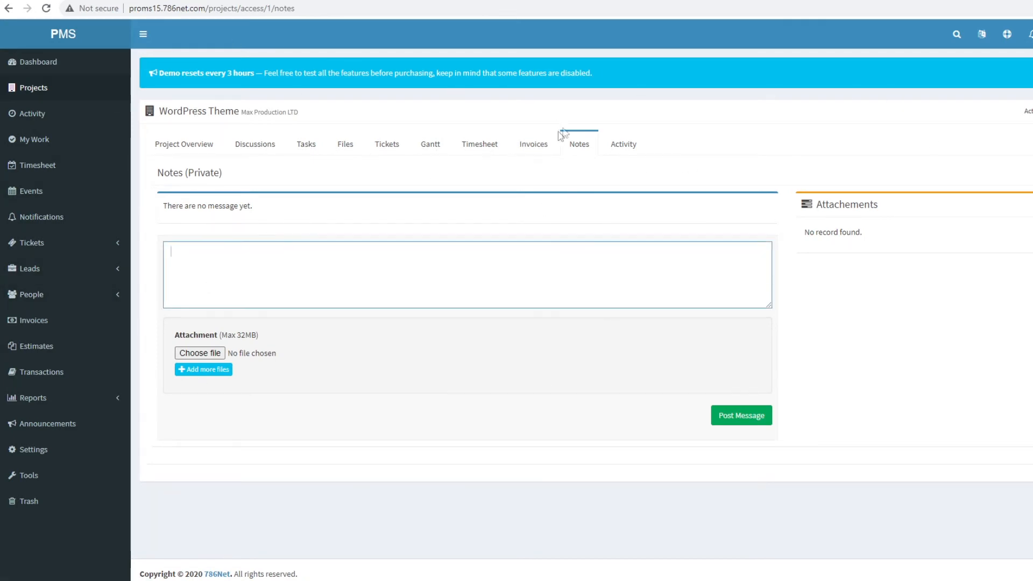
pyautogui.write('jskdas')
pyautogui.click(739, 419)
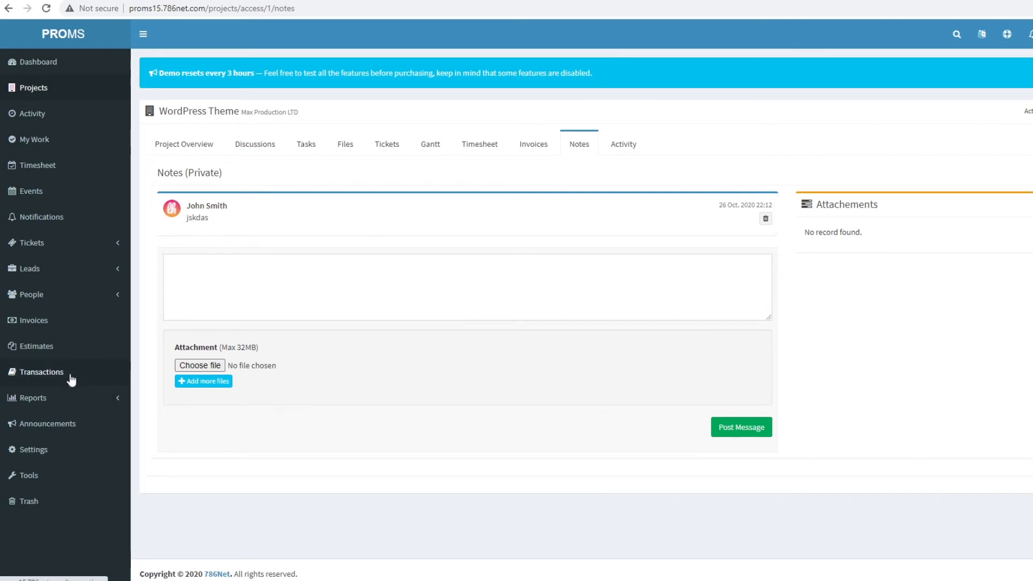
# - Review the WordPress Theme Activity list, headed by the test time timelog changes
pyautogui.click(624, 143)
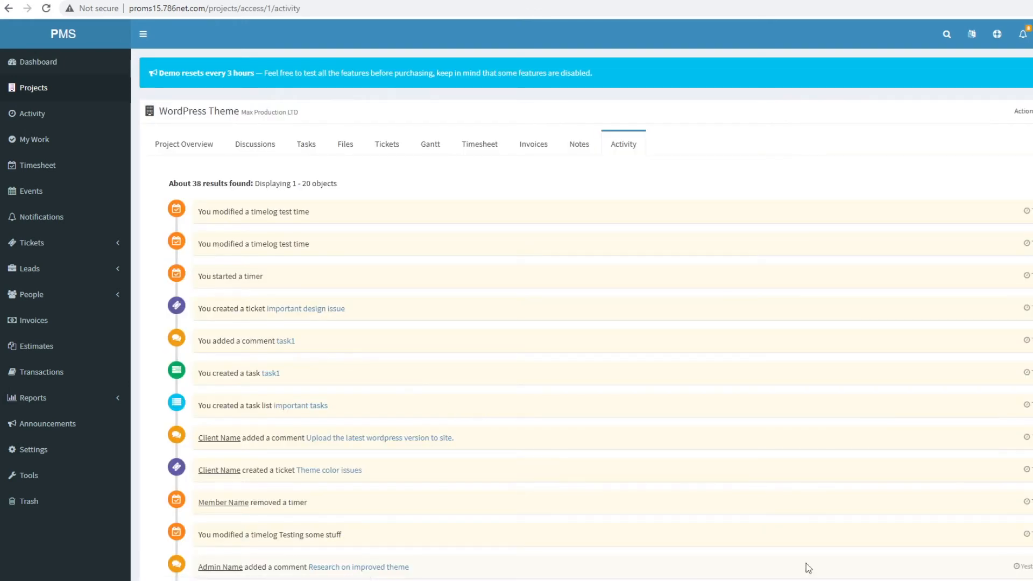
pyautogui.scroll(-8, 411, 347)
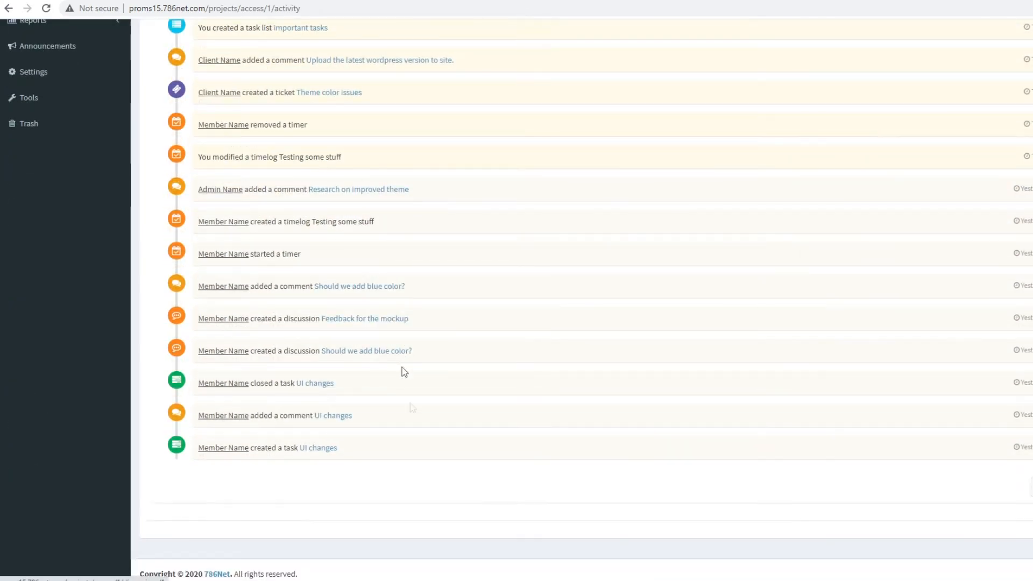
pyautogui.scroll(8, 482, 543)
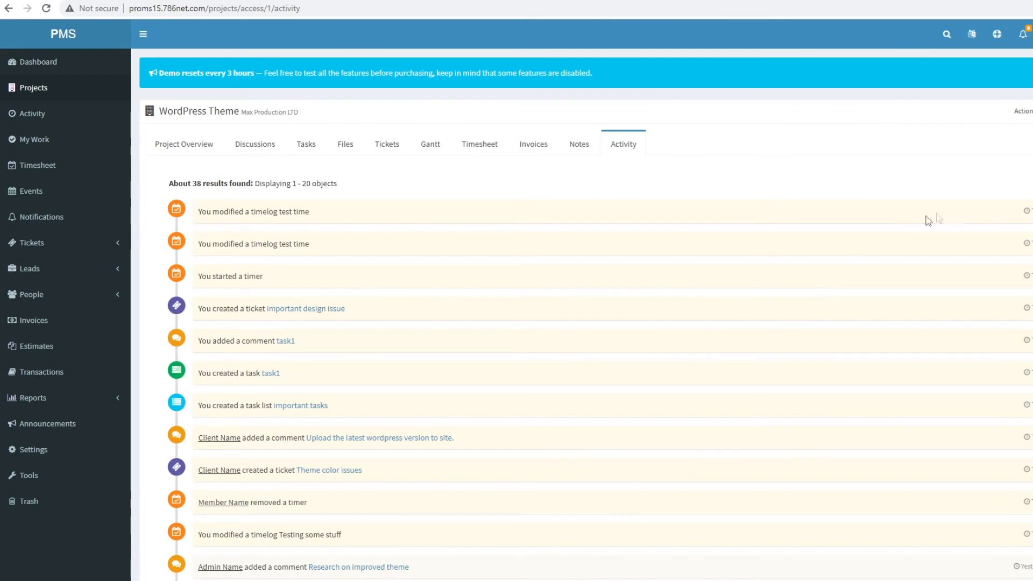
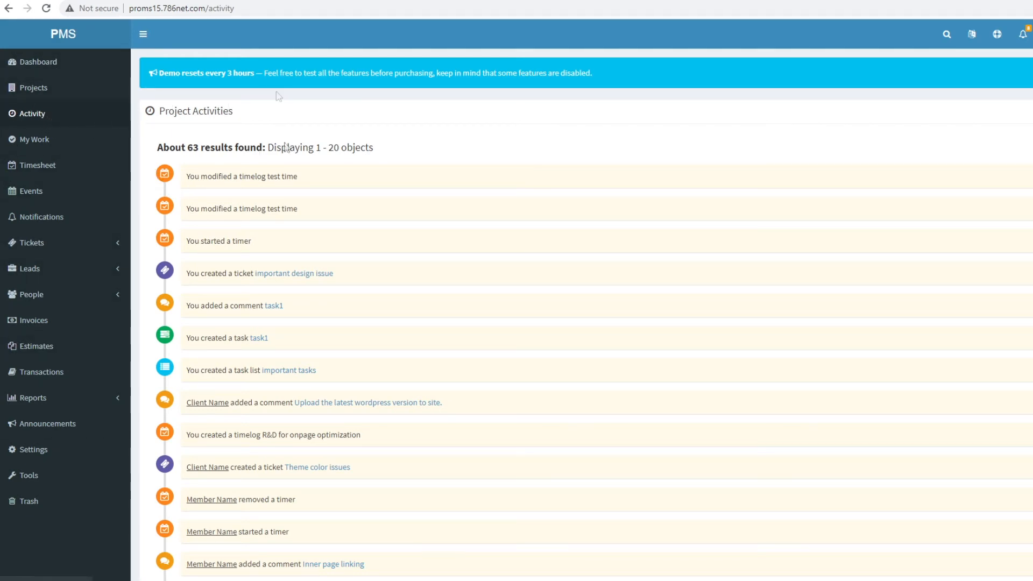
# - Scroll the Activity feed, then show My Work with two tasks, two tickets and no leads
pyautogui.scroll(-6, 318, 311)
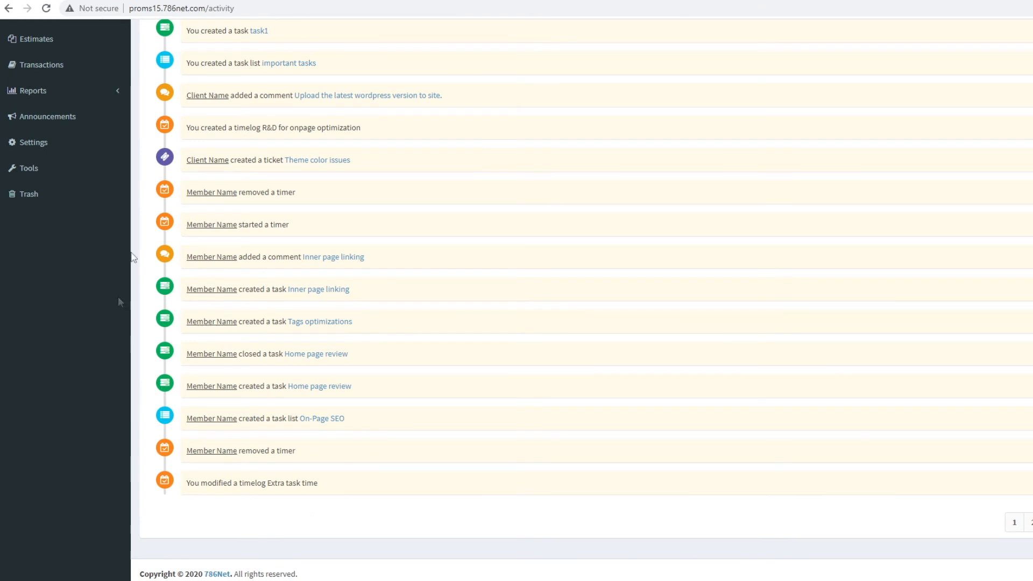
pyautogui.scroll(6, 244, 296)
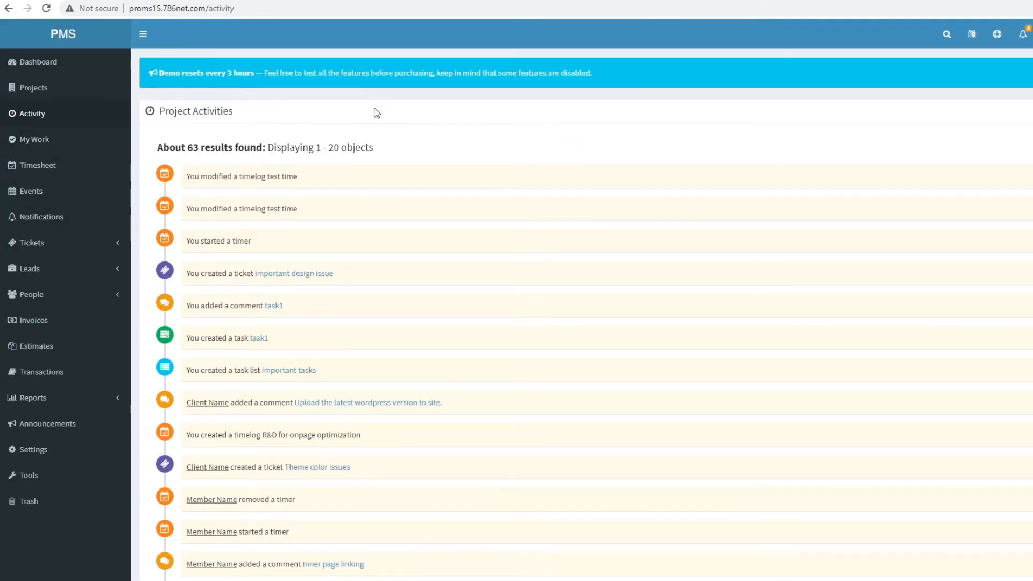
pyautogui.click(72, 144)
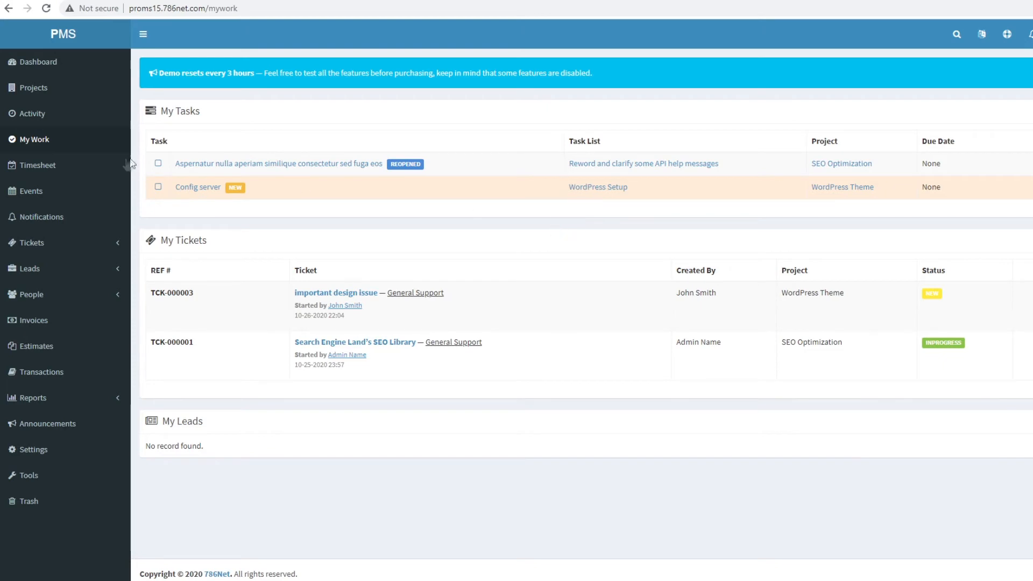
# - Review the Timesheet's 8.85 billable hours and logs, then bring up the Events calendar
pyautogui.click(37, 166)
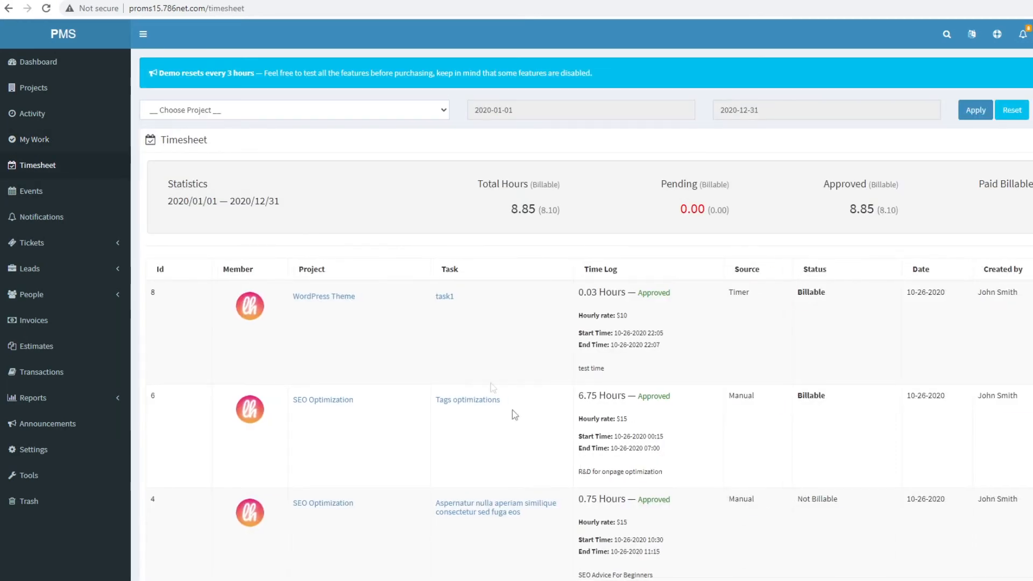
pyautogui.scroll(-6, 519, 323)
pyautogui.scroll(6, 515, 323)
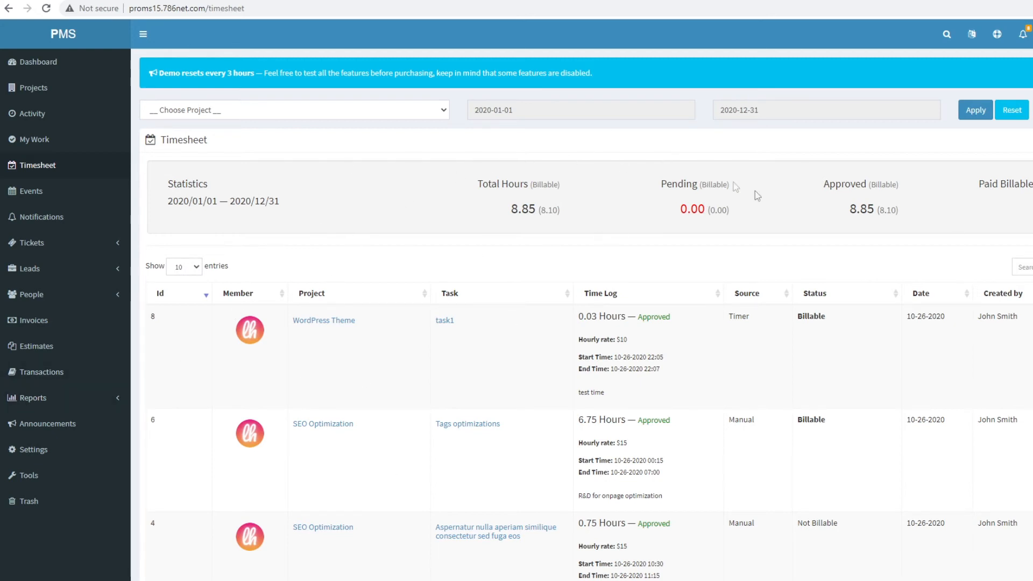
pyautogui.click(31, 193)
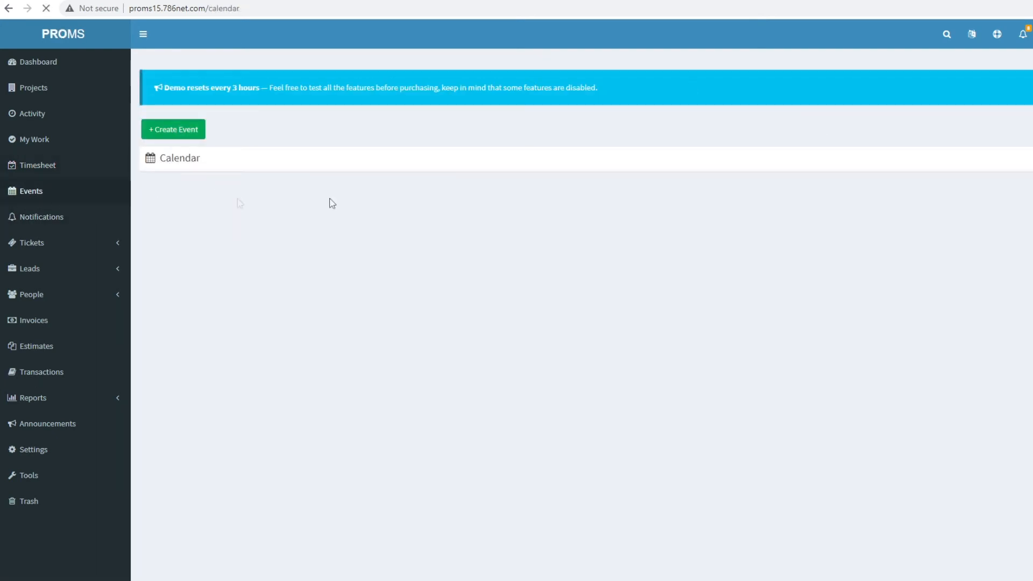
# - Start a new event titled 'test event' running 26–29 October 2020 at 10:00
pyautogui.click(192, 141)
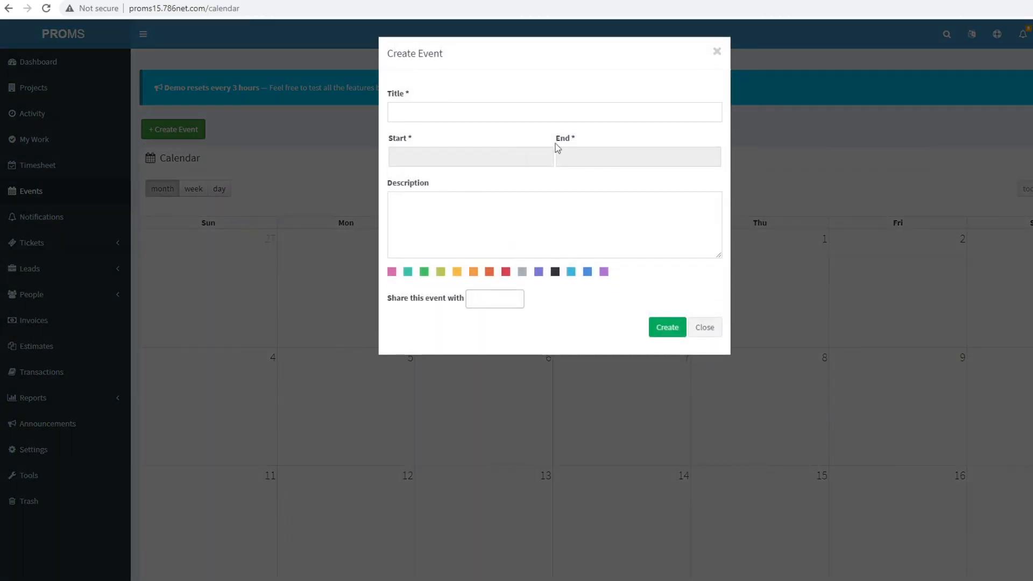
pyautogui.click(486, 116)
pyautogui.write('test evenb')
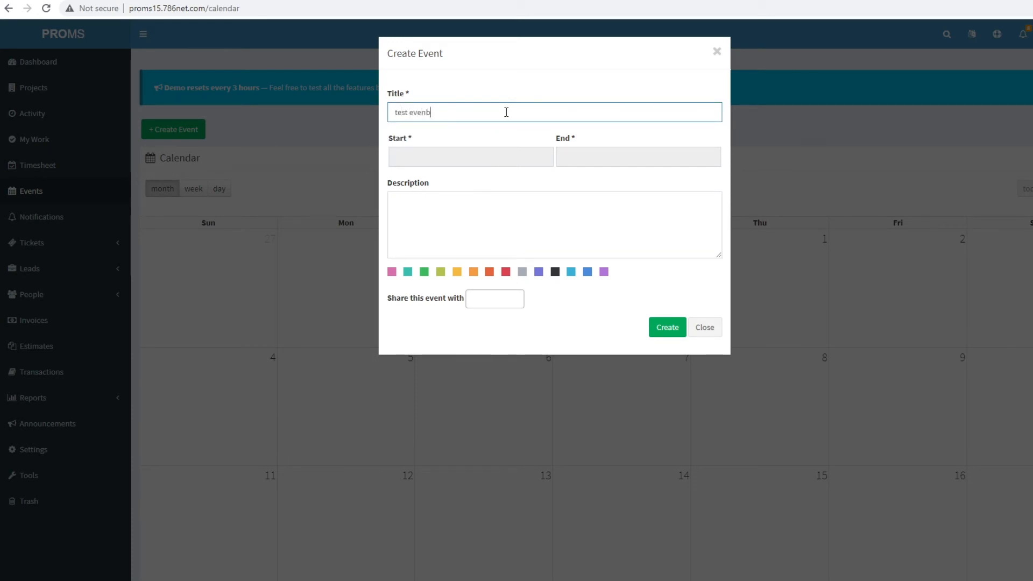
pyautogui.click(455, 161)
pyautogui.click(425, 266)
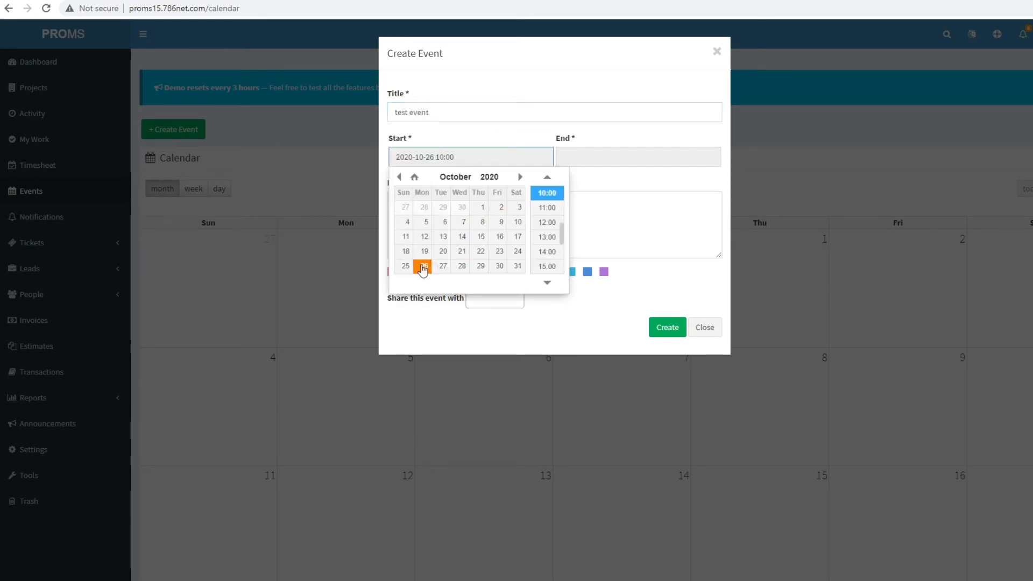
pyautogui.click(601, 158)
pyautogui.click(644, 267)
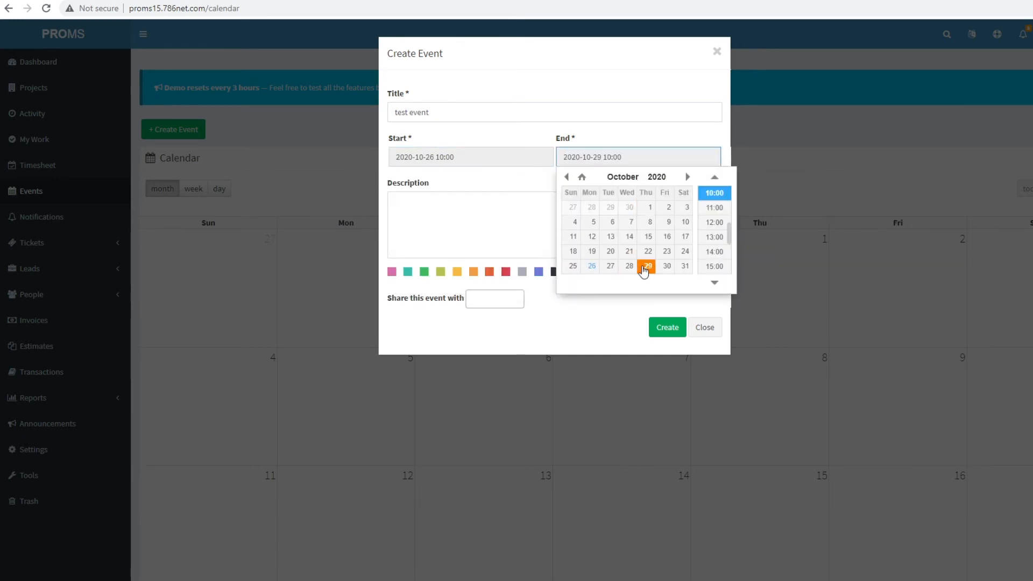
# - Add a description, make the event green, share it with the client and member users, and create it
pyautogui.click(498, 212)
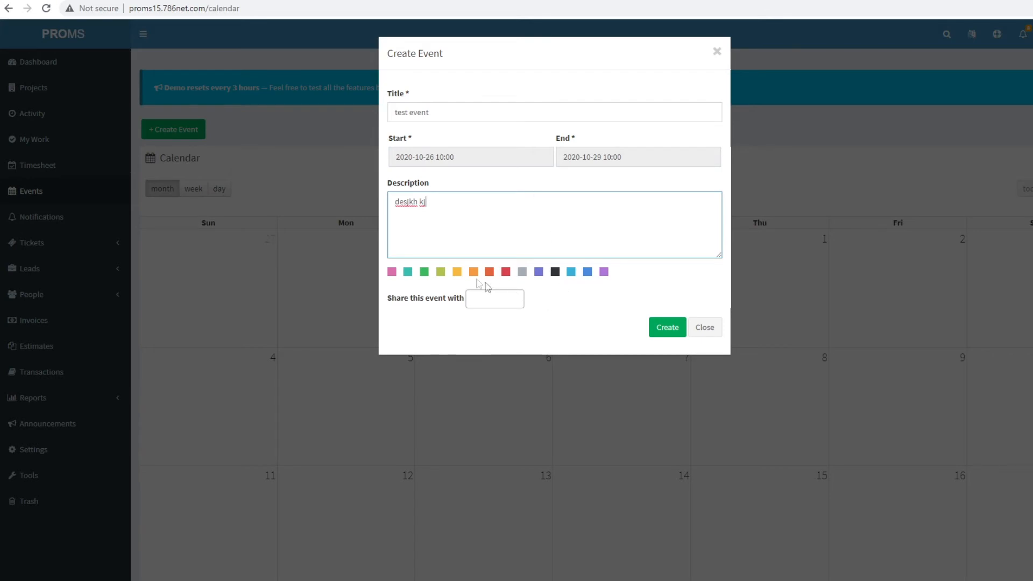
pyautogui.click(473, 274)
pyautogui.click(425, 272)
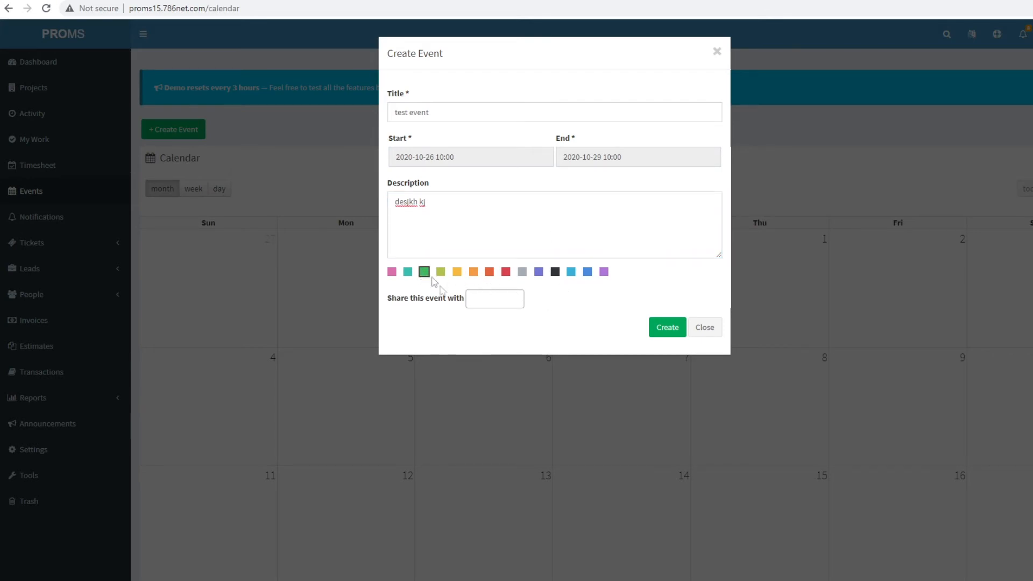
pyautogui.click(494, 301)
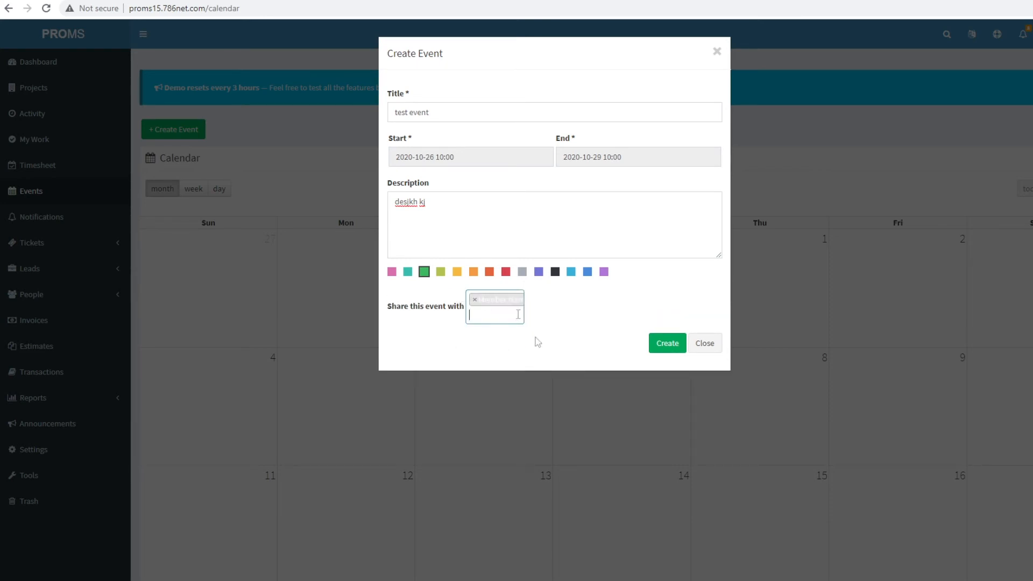
pyautogui.click(482, 317)
pyautogui.click(484, 332)
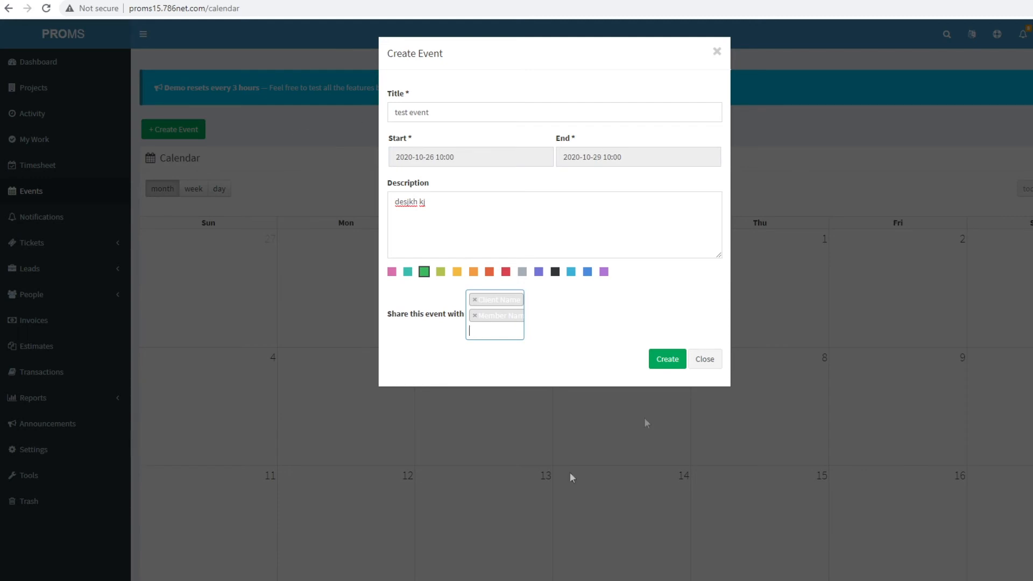
pyautogui.click(665, 358)
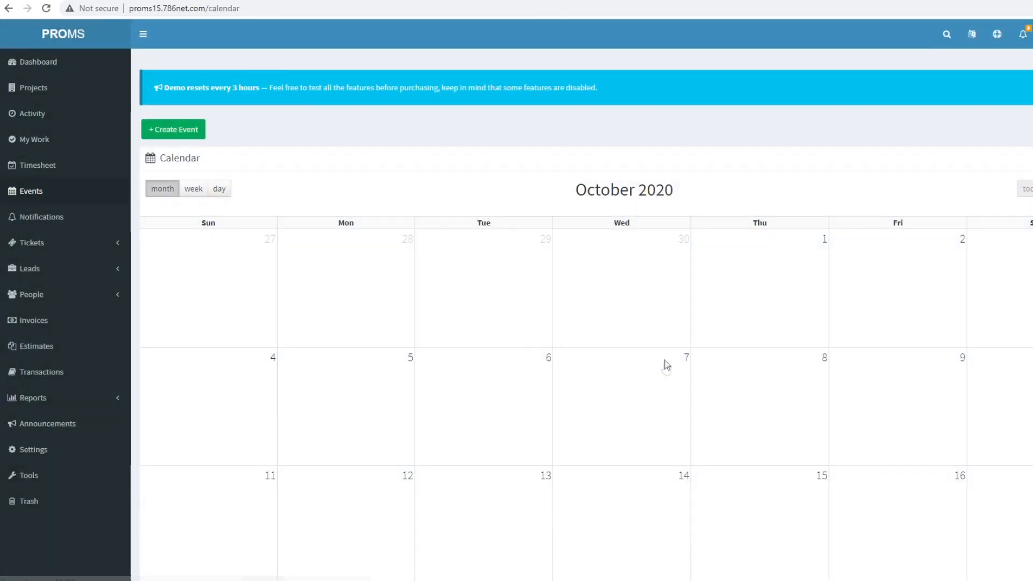
# - View and close the test event and the Volume Trader Competition event on the calendar
pyautogui.scroll(-8, 727, 293)
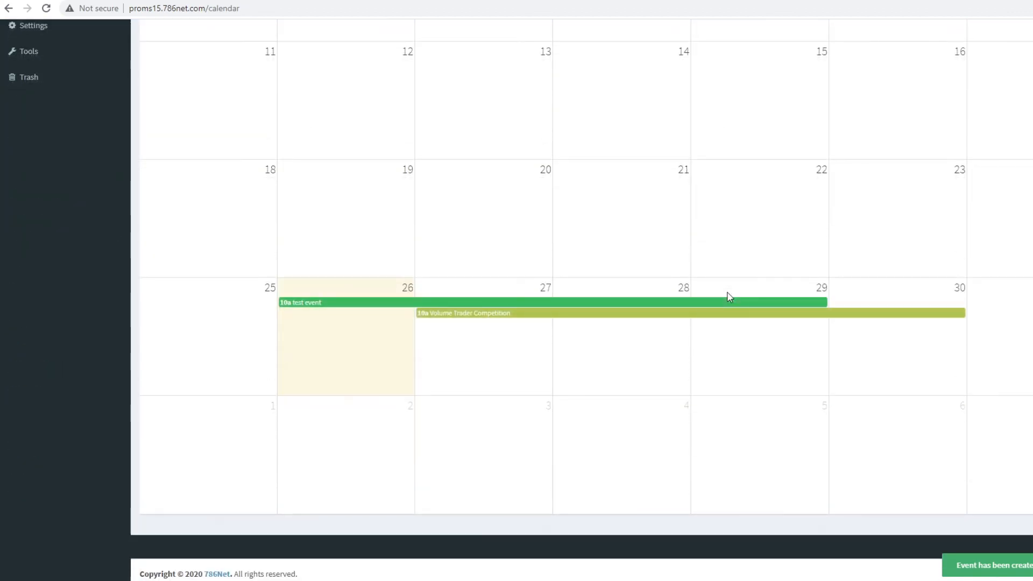
pyautogui.click(377, 302)
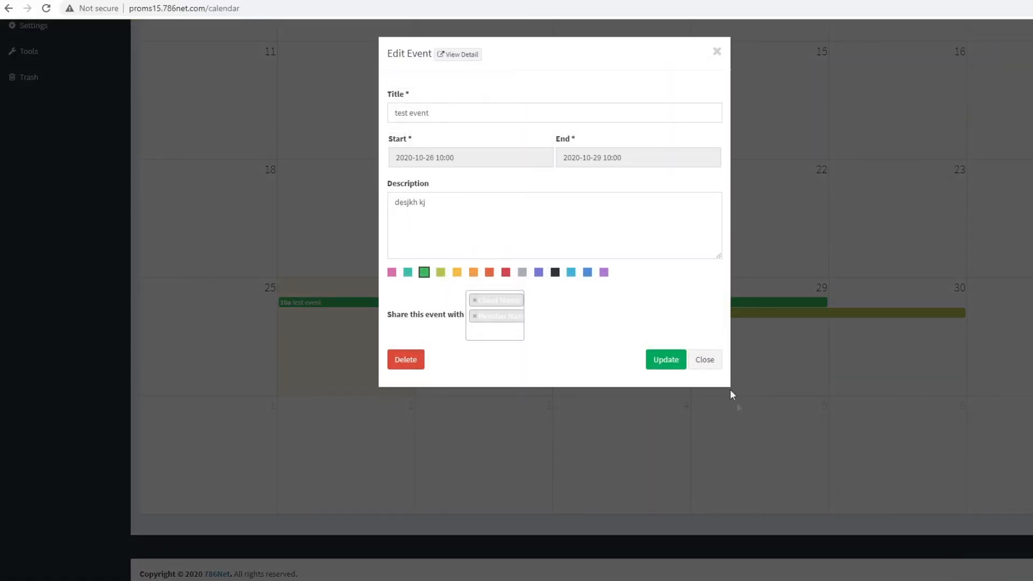
pyautogui.click(704, 360)
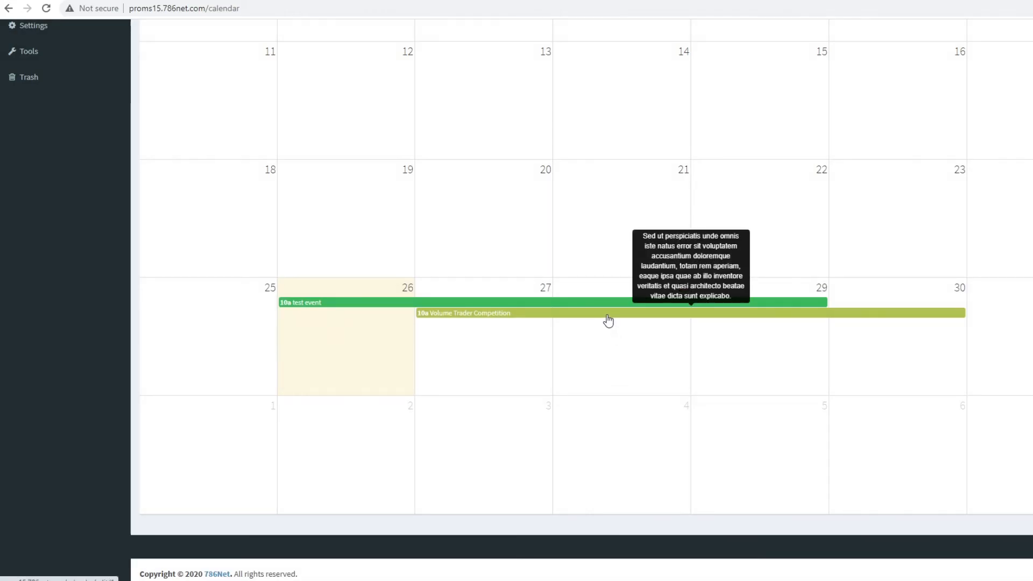
pyautogui.click(607, 318)
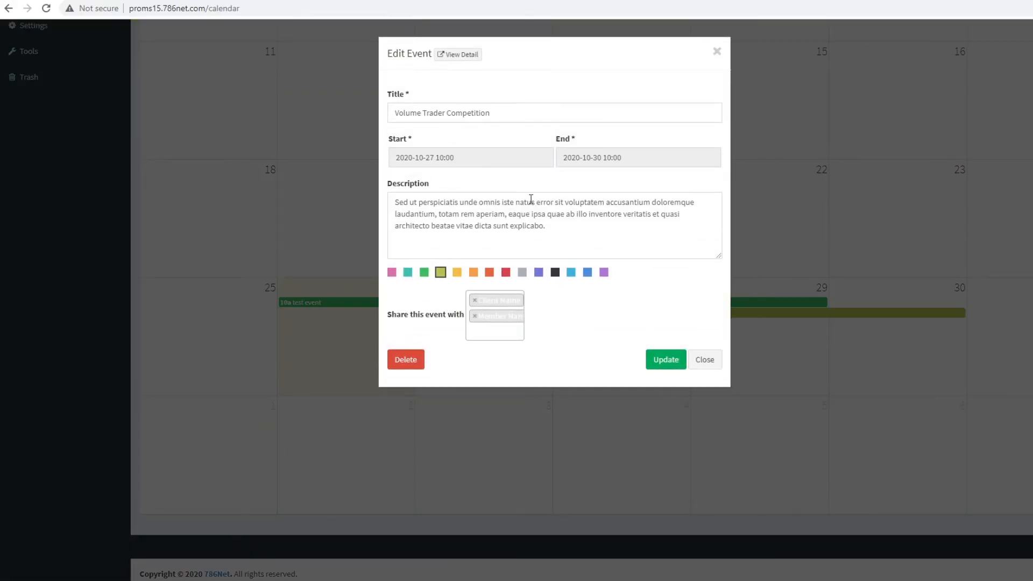
pyautogui.click(705, 360)
pyautogui.scroll(8, 667, 350)
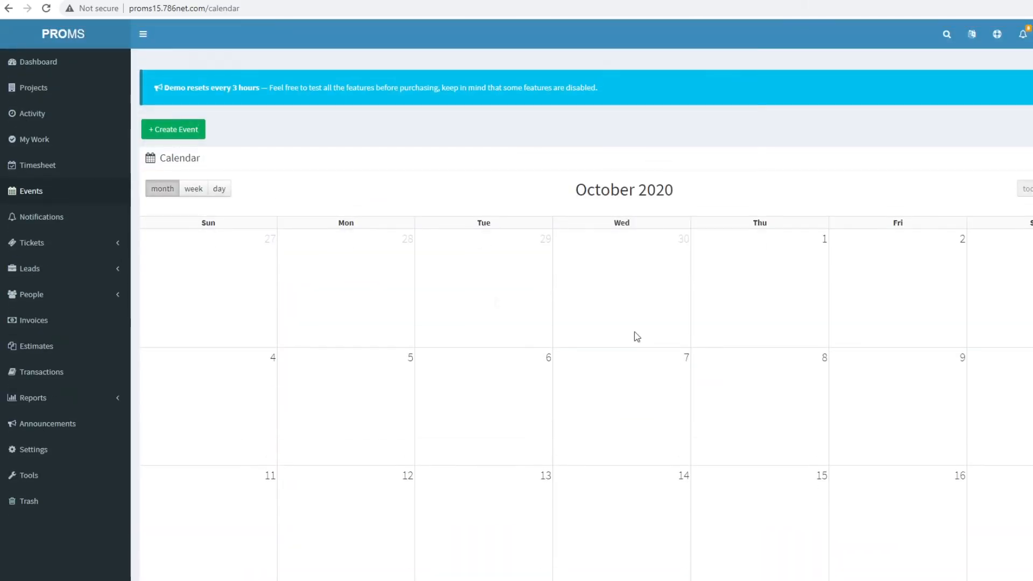
# - Find the test event under the dashboard's Upcoming Events, view its details, then return to Events
pyautogui.click(27, 62)
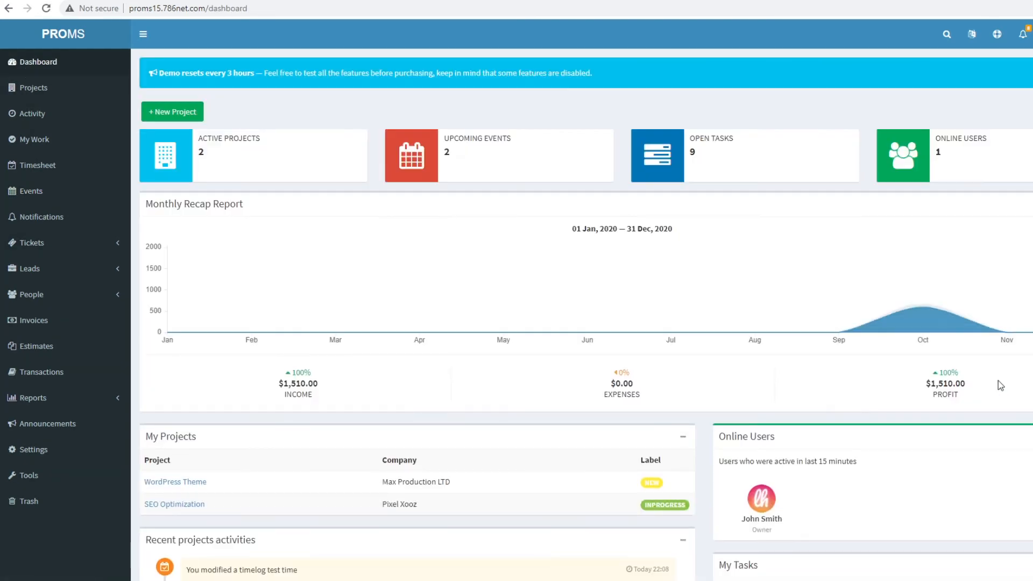
pyautogui.scroll(-9, 999, 382)
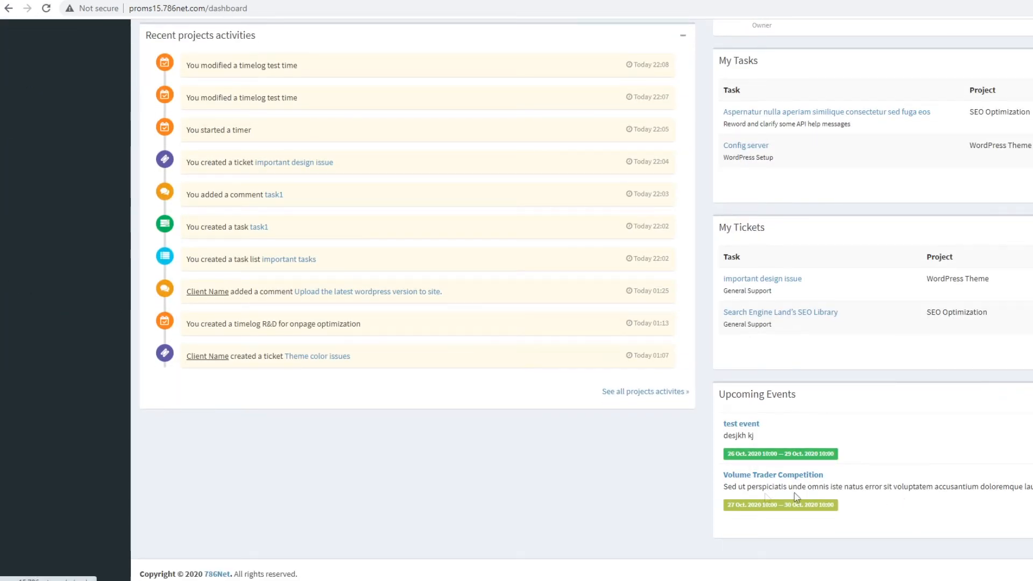
pyautogui.click(738, 425)
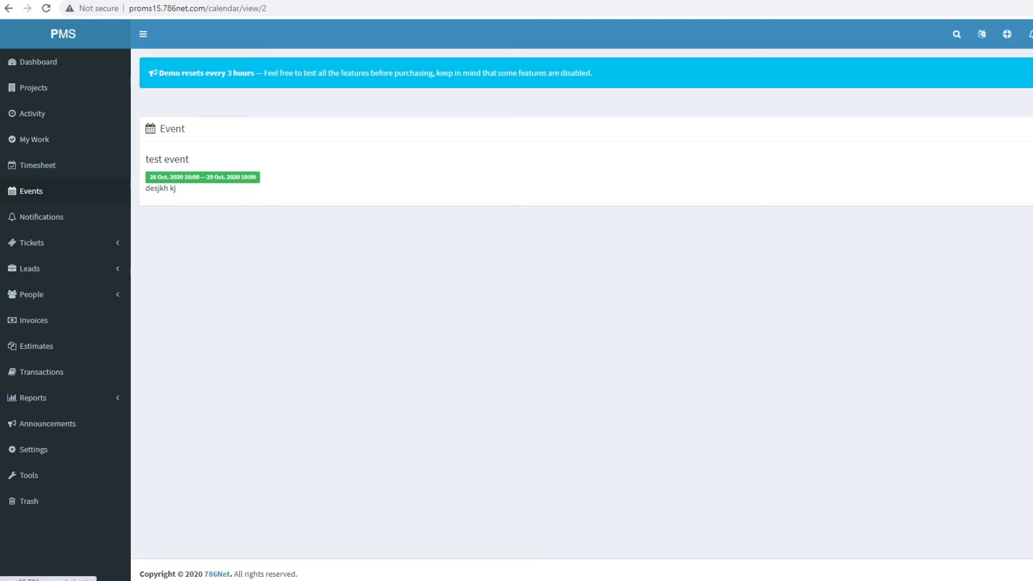
pyautogui.click(81, 191)
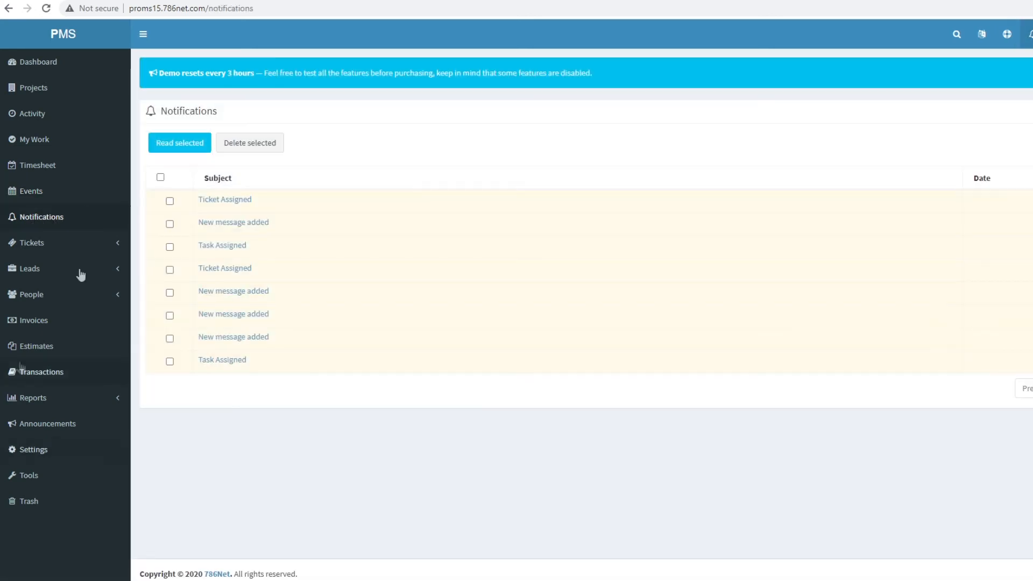
# - Read the first Ticket Assigned notification and mark the checked notifications as read
pyautogui.click(224, 200)
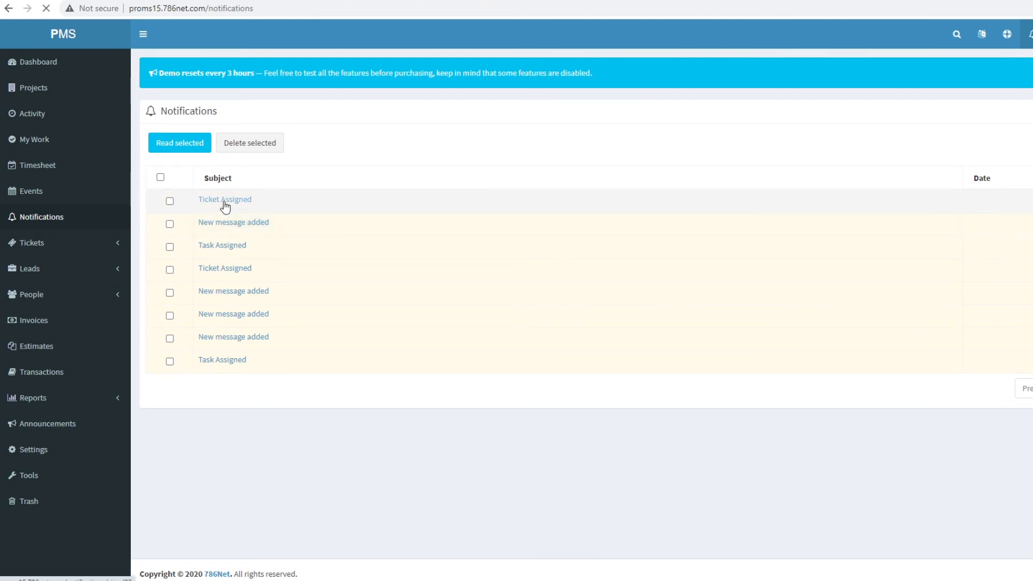
pyautogui.moveTo(308, 316); pyautogui.dragTo(152, 128)
pyautogui.click(284, 222)
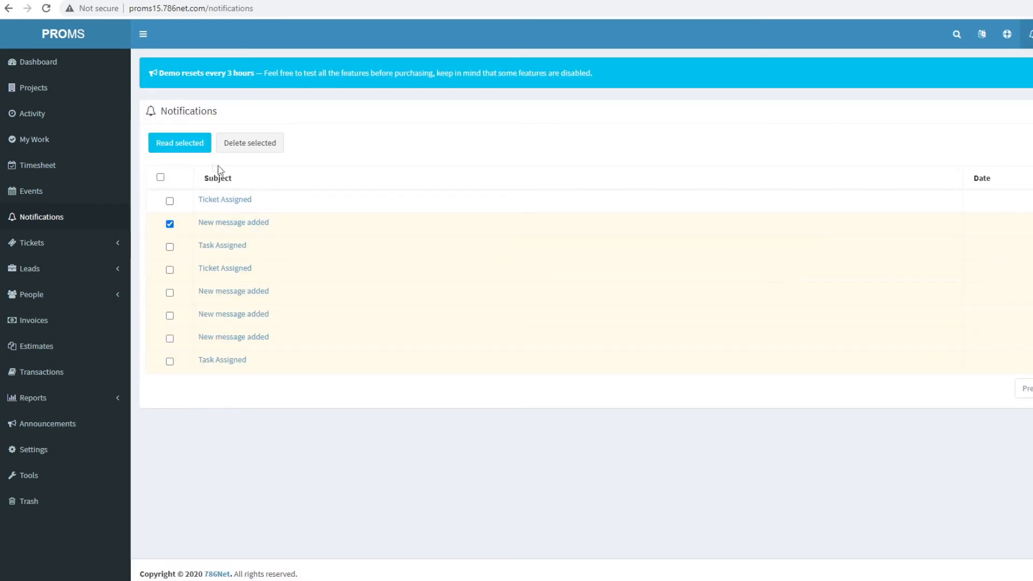
pyautogui.click(182, 147)
pyautogui.click(34, 247)
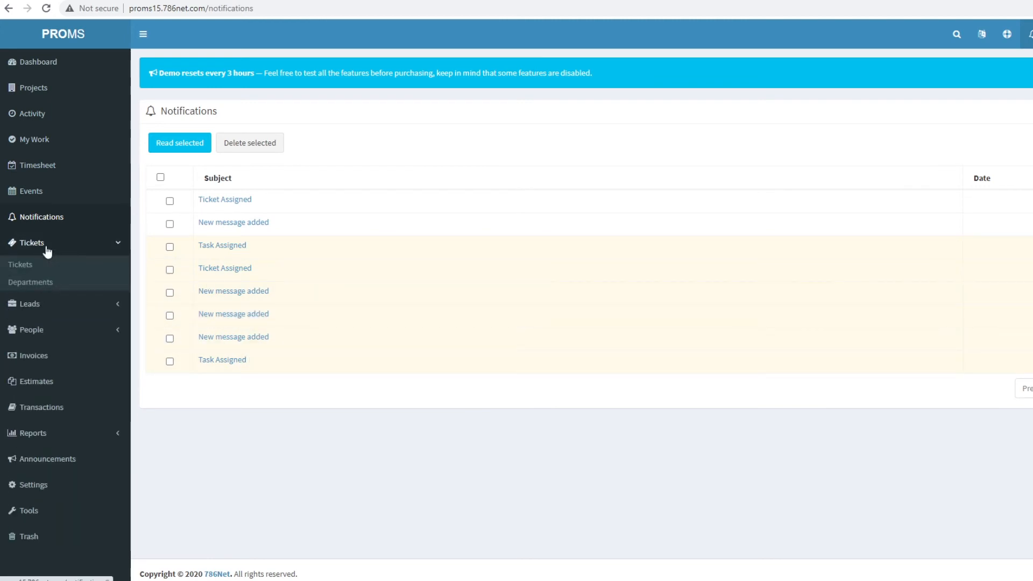
# - View the tickets list and the ticket departments, highlighting General Support
pyautogui.click(21, 269)
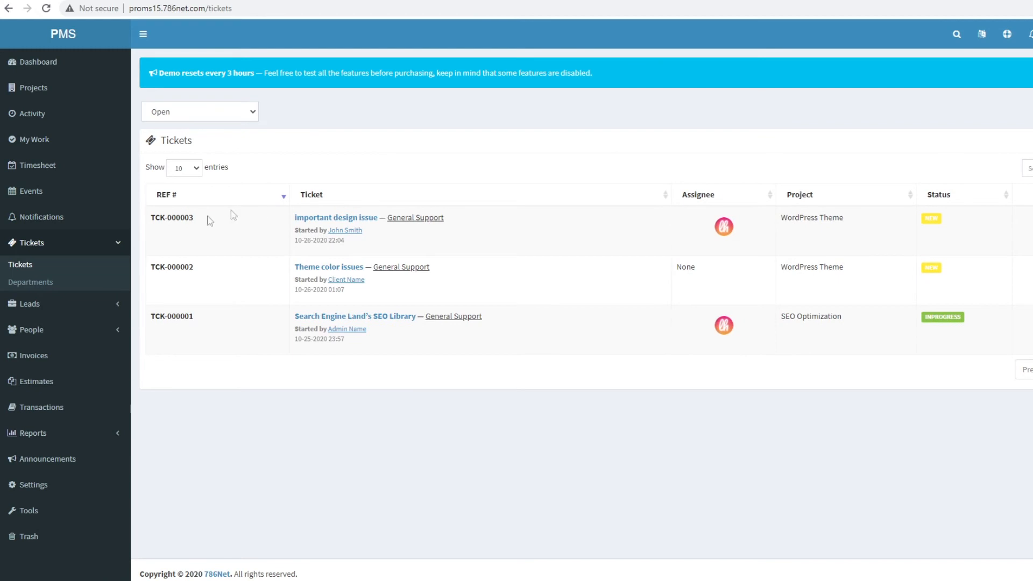
pyautogui.click(65, 281)
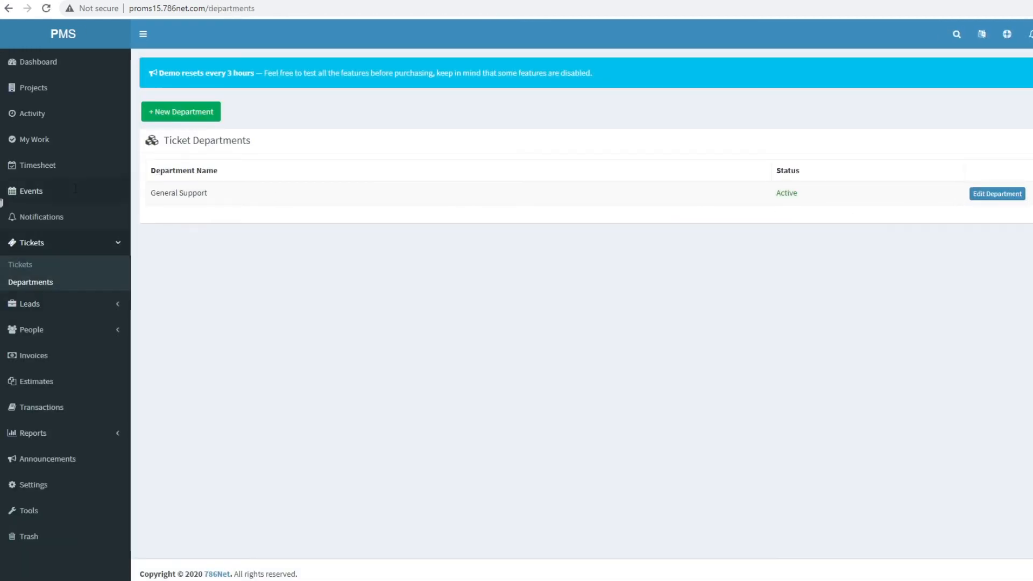
pyautogui.moveTo(156, 195); pyautogui.dragTo(242, 201)
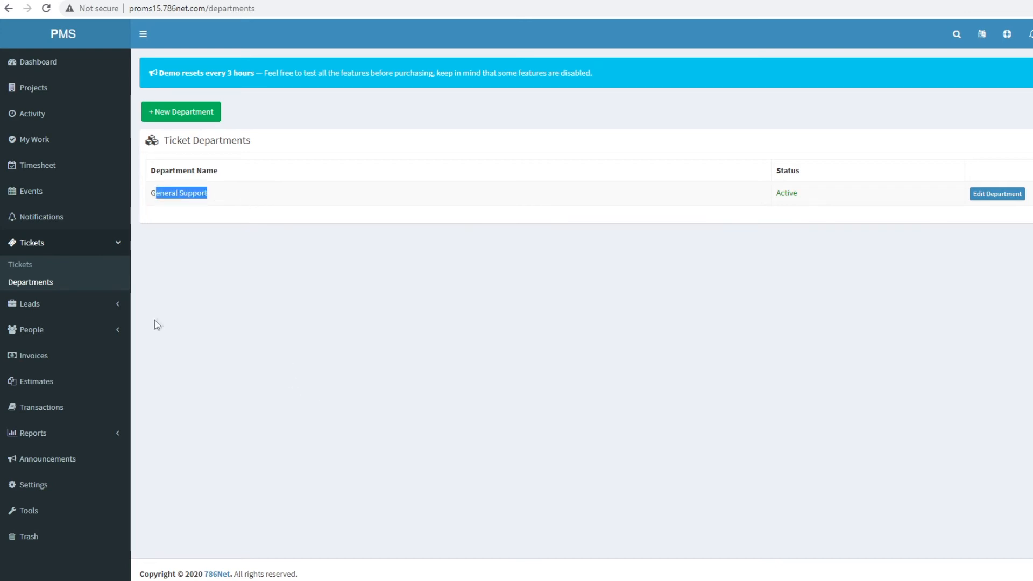
# - Browse the Leads, lead Sources and lead Statuses pages, returning to the Website development lead
pyautogui.click(38, 305)
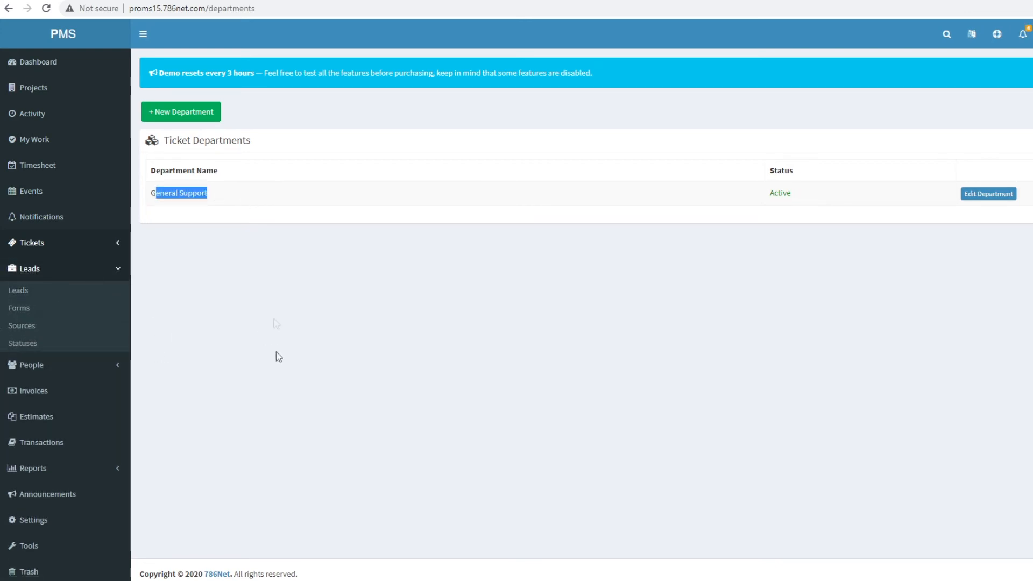
pyautogui.click(16, 295)
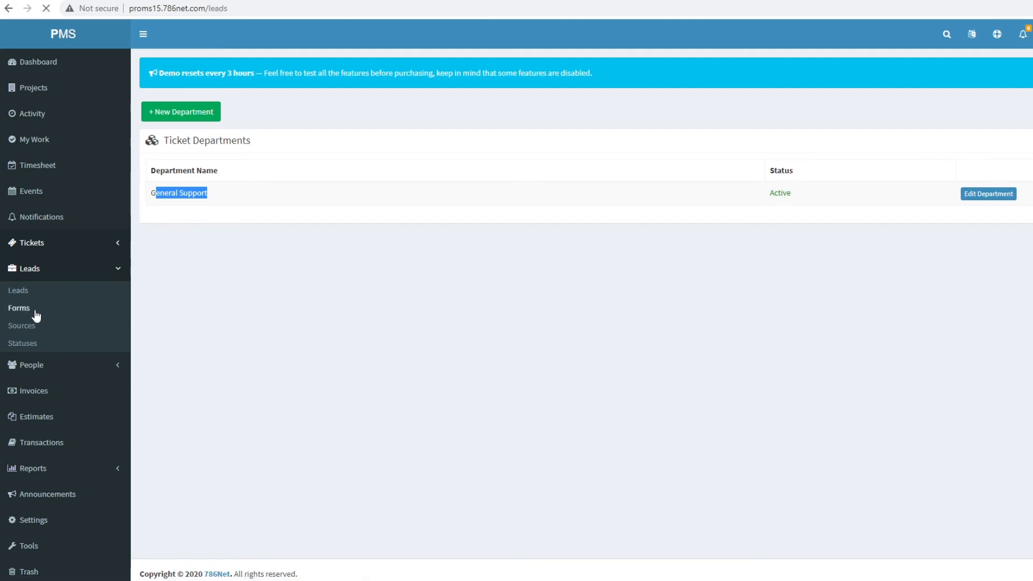
pyautogui.click(26, 327)
pyautogui.click(35, 346)
pyautogui.click(20, 290)
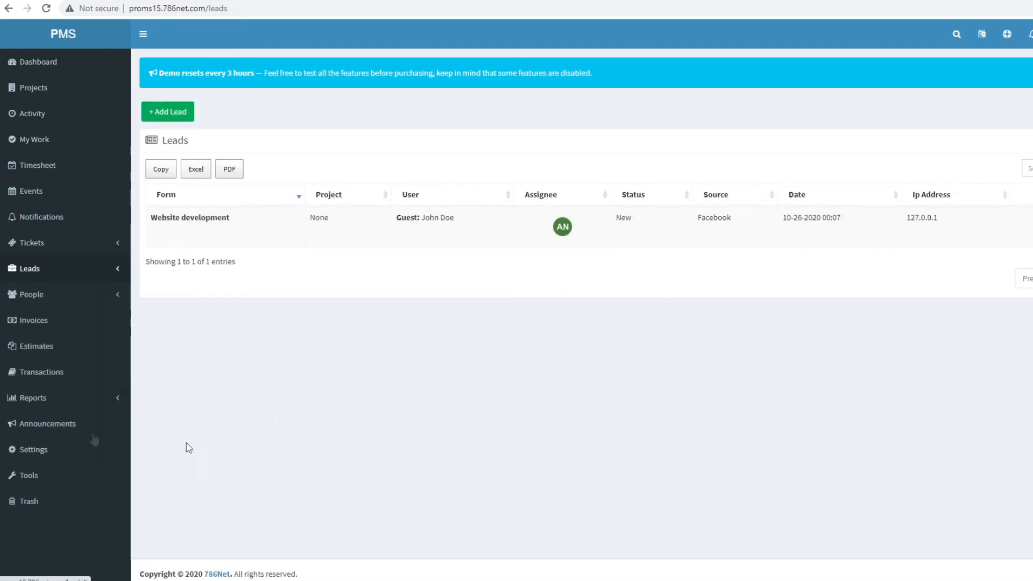
pyautogui.click(116, 296)
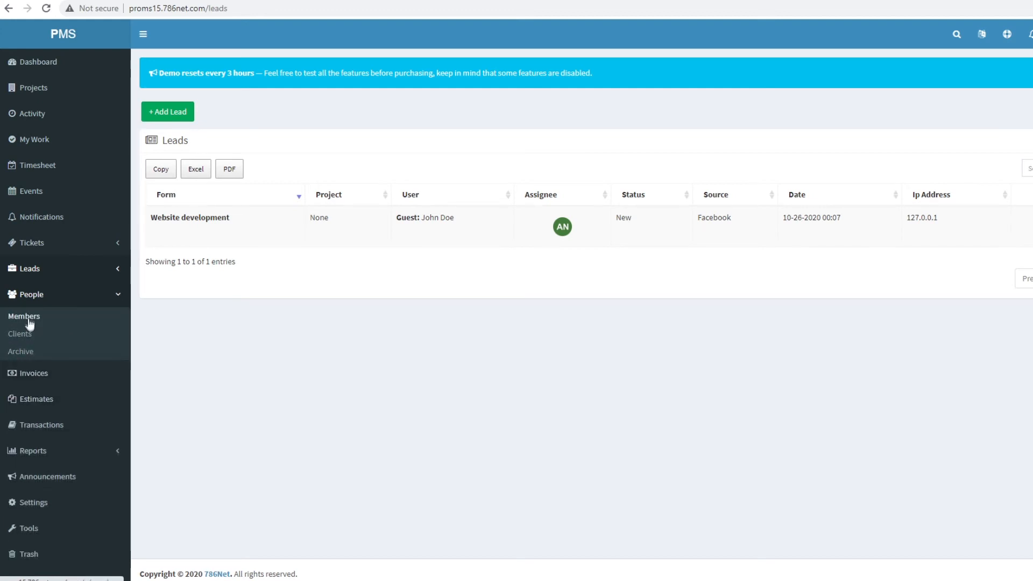
# - Look through Members, Invoices and the EST-000001 $3,402.00 estimate's actions, then Transactions
pyautogui.click(30, 317)
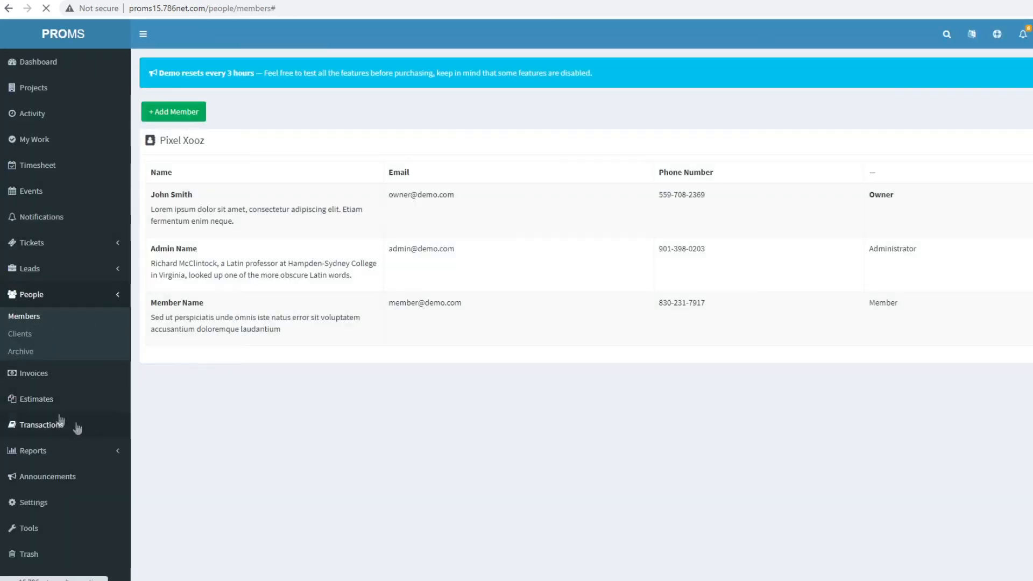
pyautogui.click(28, 381)
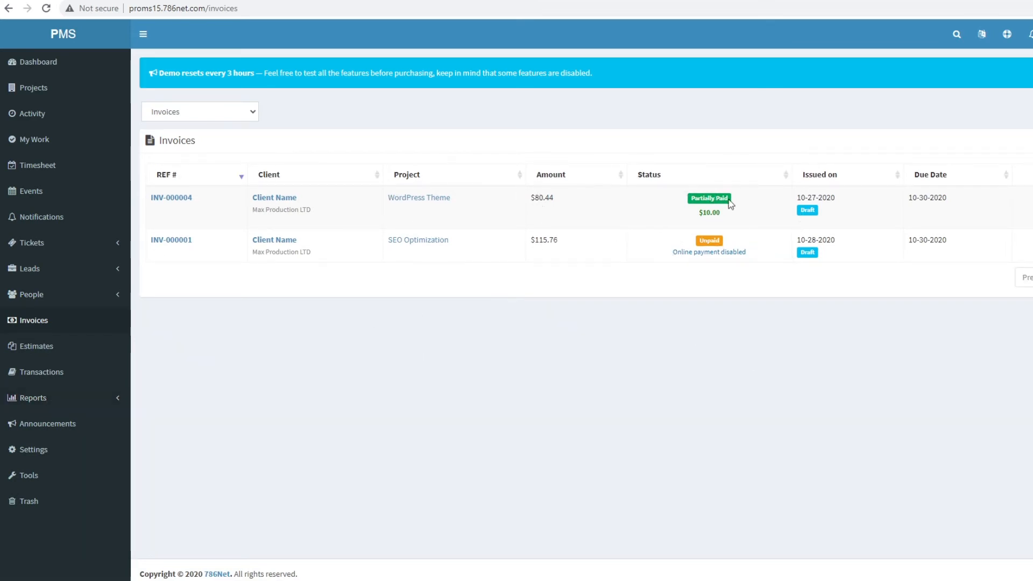
pyautogui.click(43, 347)
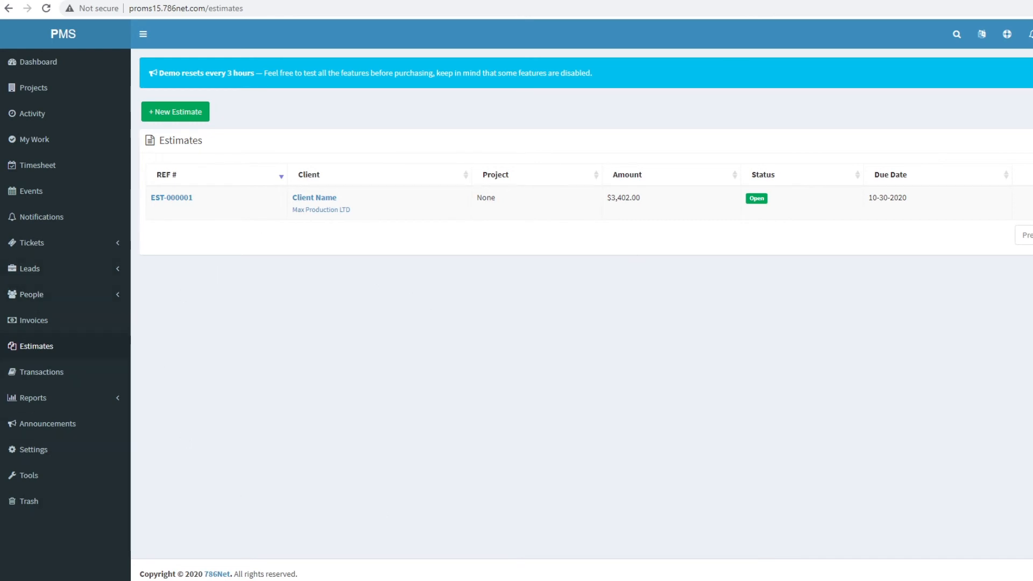
pyautogui.click(1032, 199)
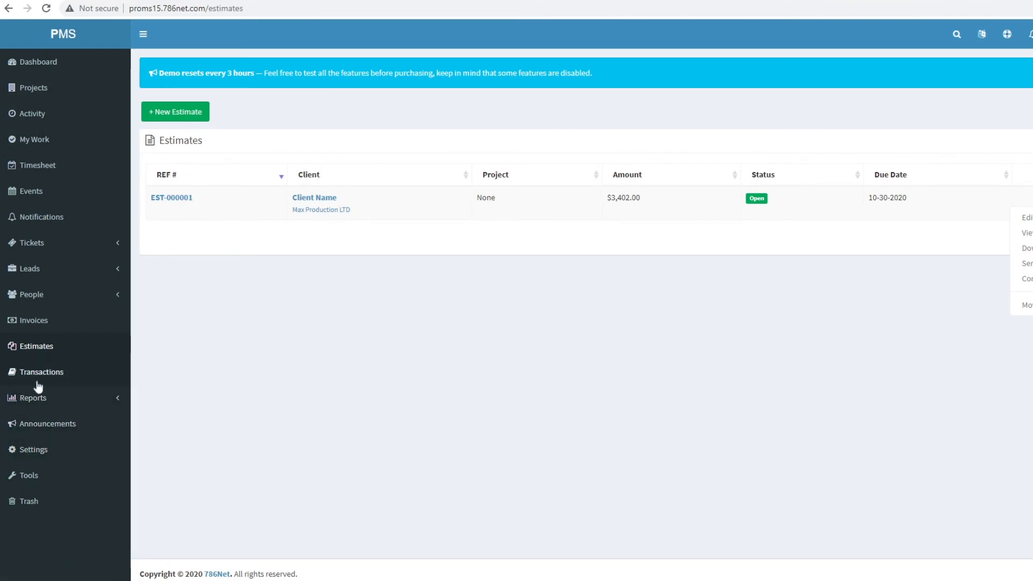
pyautogui.click(38, 380)
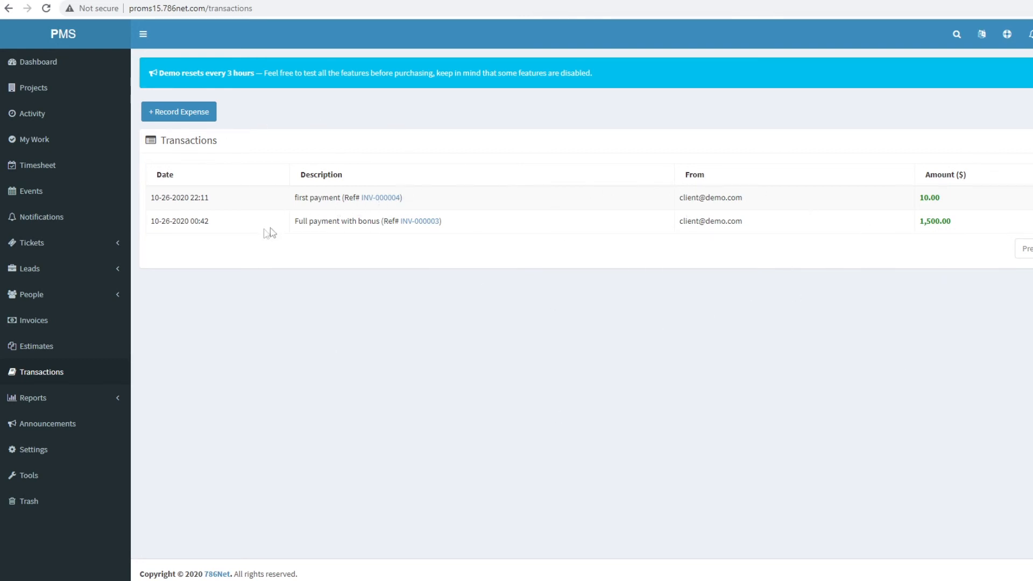
# - Highlight the 10.00 and 1,500.00 client payments and their descriptions in Transactions
pyautogui.moveTo(295, 227); pyautogui.dragTo(440, 221)
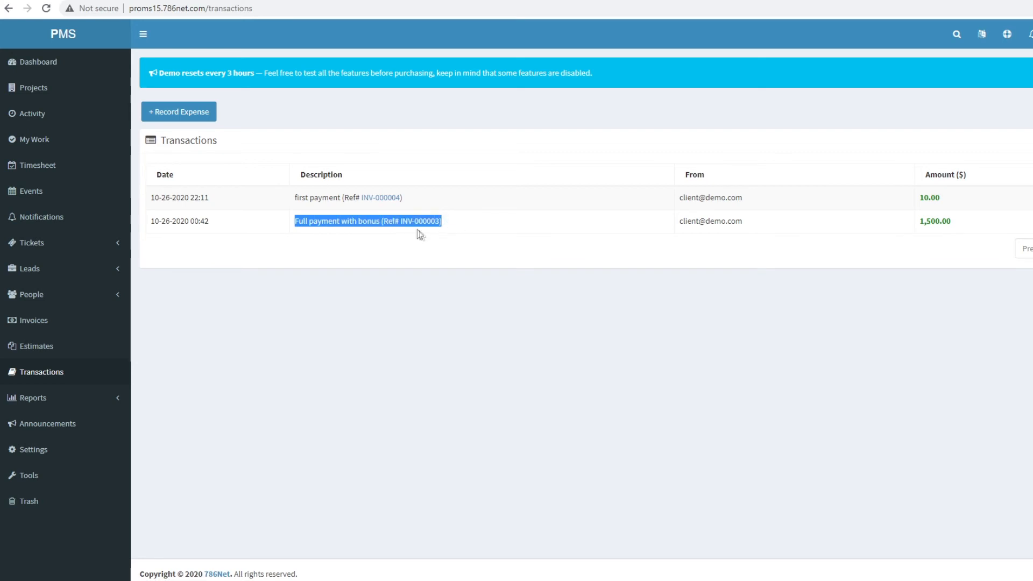
pyautogui.moveTo(977, 227); pyautogui.dragTo(924, 222)
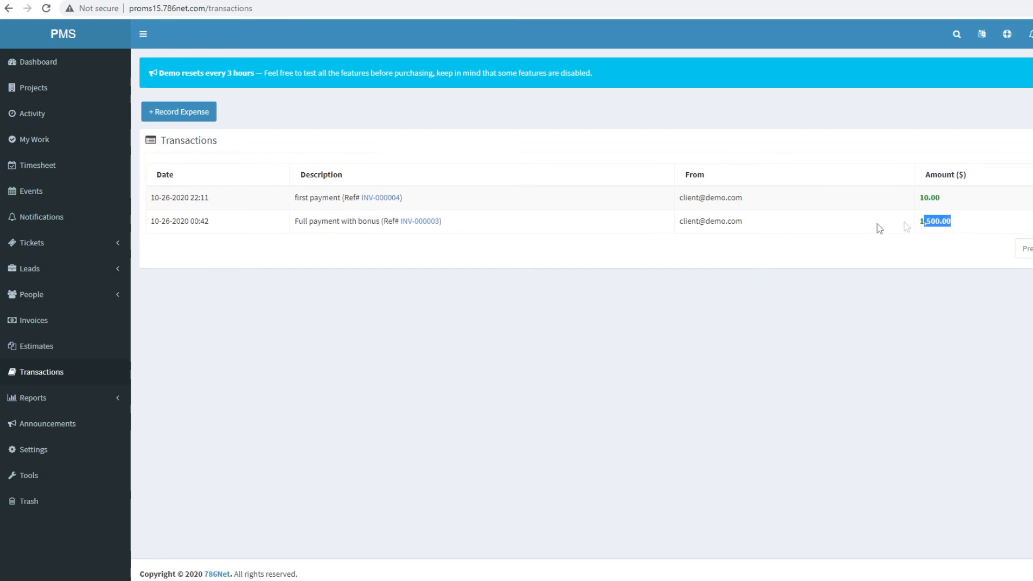
pyautogui.tripleClick(294, 199)
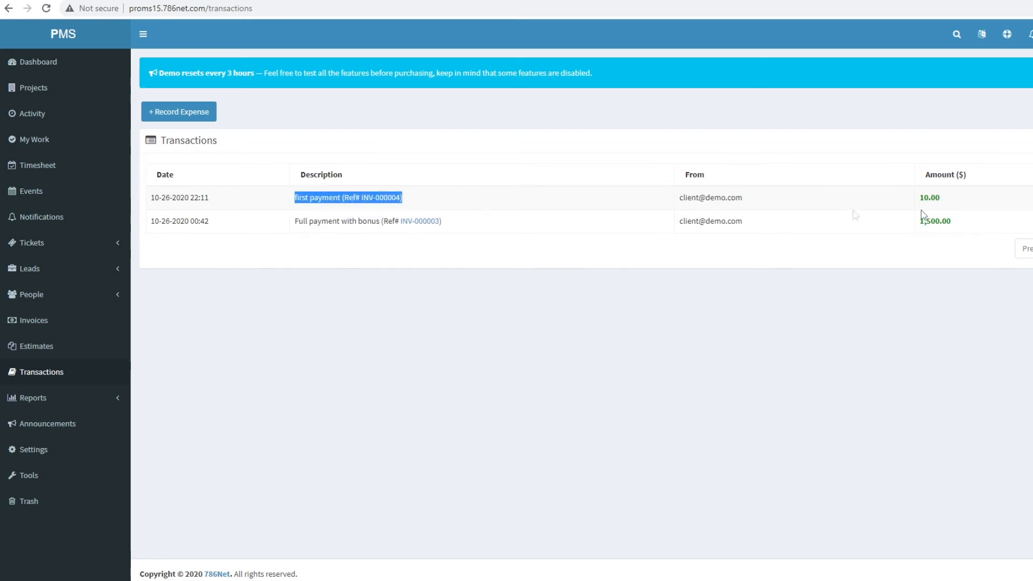
pyautogui.moveTo(962, 207); pyautogui.dragTo(921, 200)
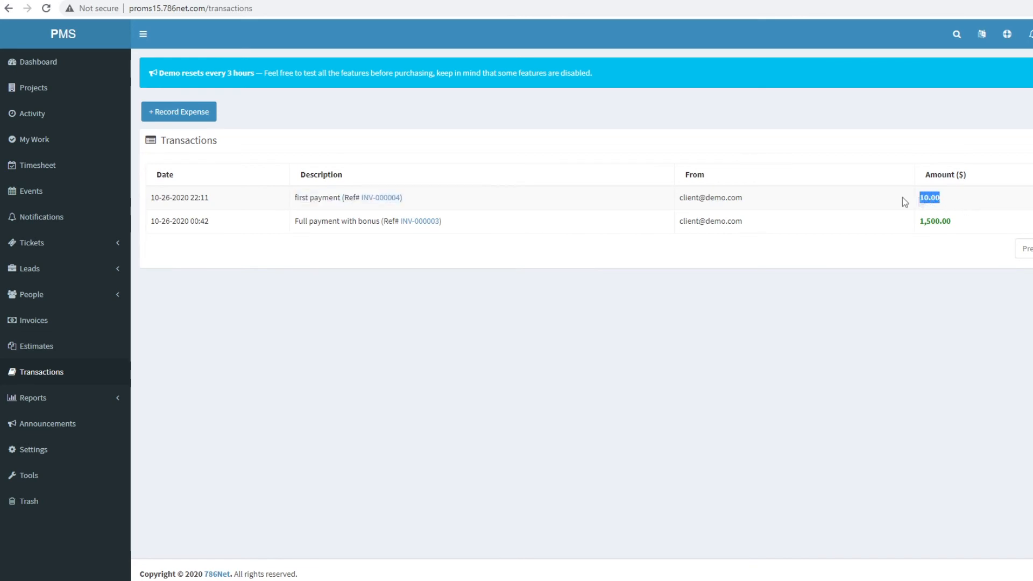
# - Record a 100 expense described 'for rent'
pyautogui.click(187, 115)
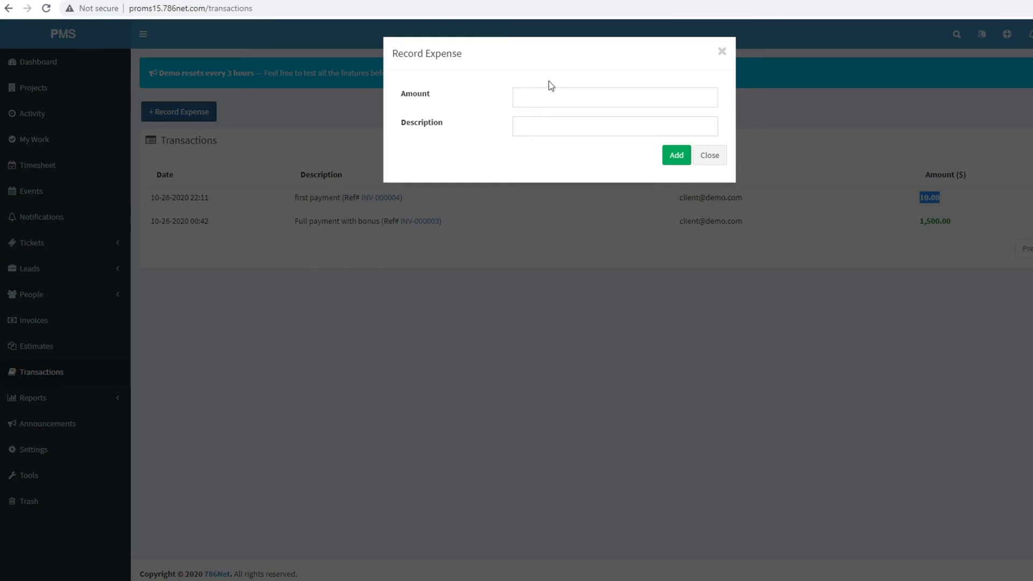
pyautogui.click(549, 97)
pyautogui.write('100')
pyautogui.press('Tab')
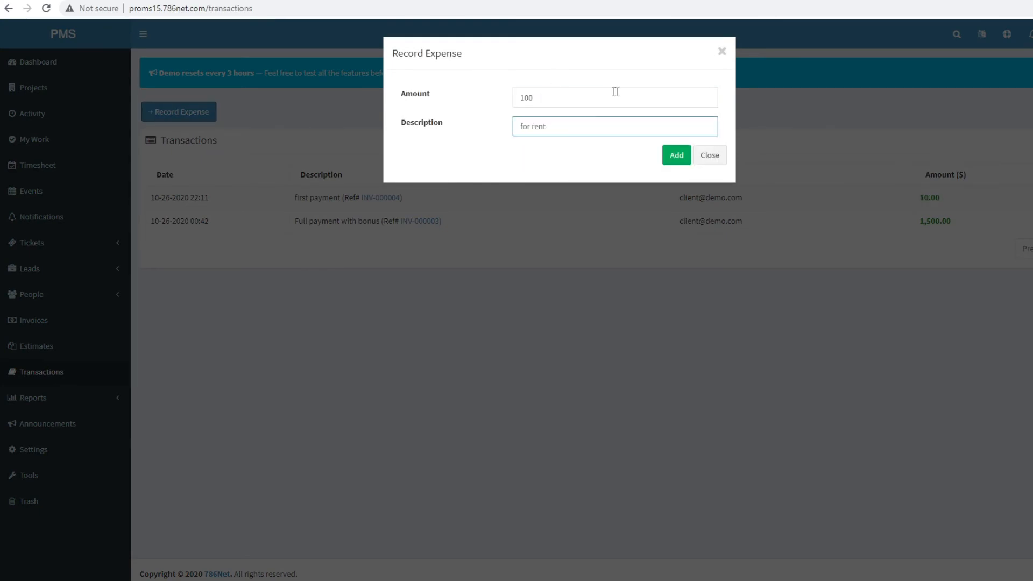
pyautogui.click(677, 156)
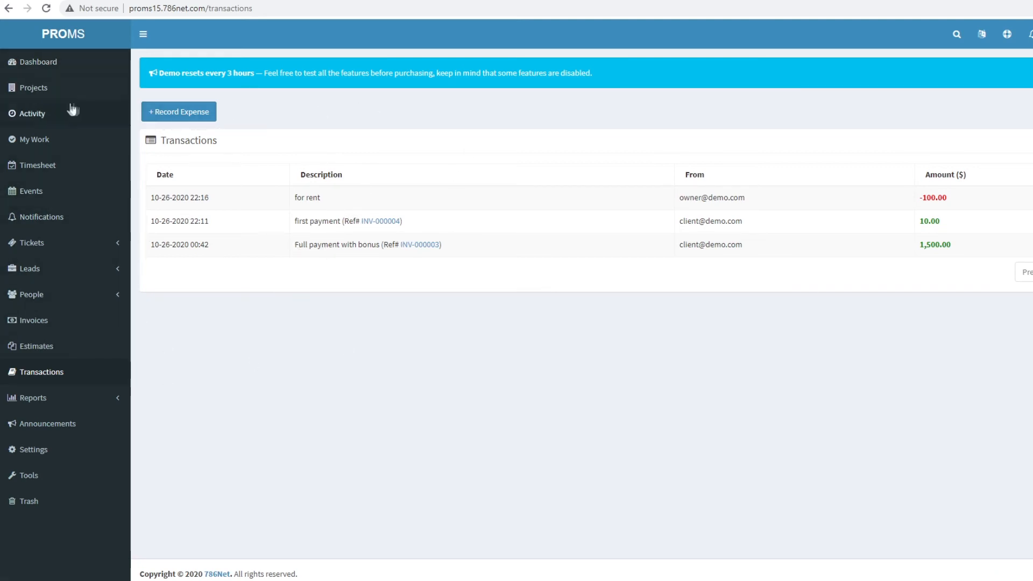
pyautogui.click(45, 63)
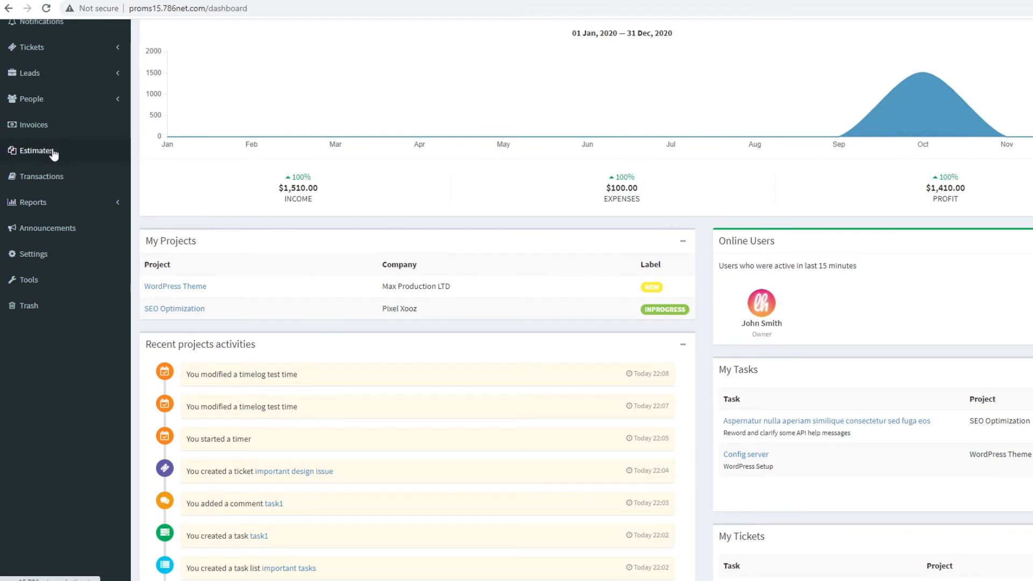
# - Open the Financial report and highlight its 1,510.00 income and 100.00 expenses totals
pyautogui.scroll(2, 75, 189)
pyautogui.click(57, 300)
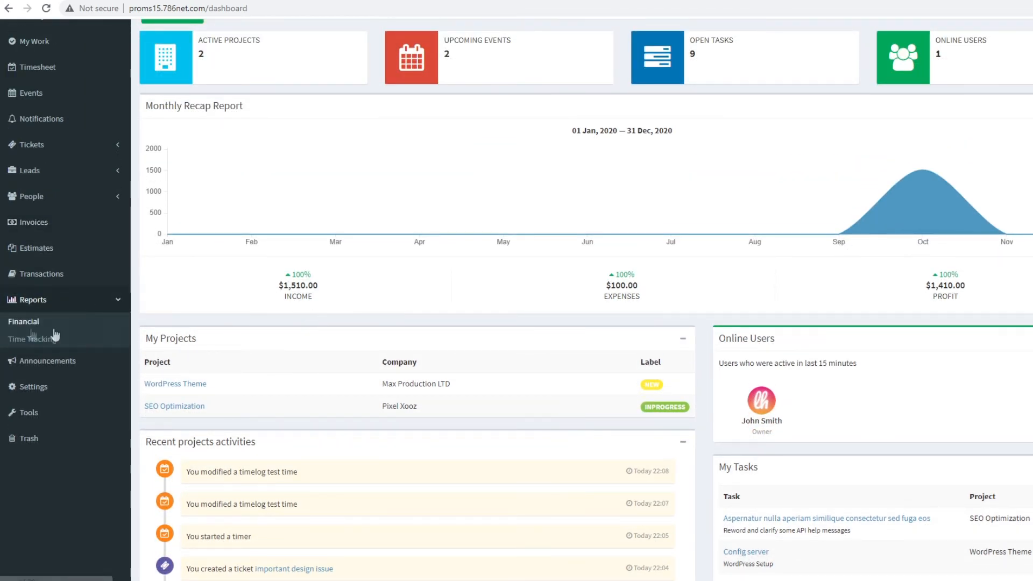
pyautogui.click(24, 322)
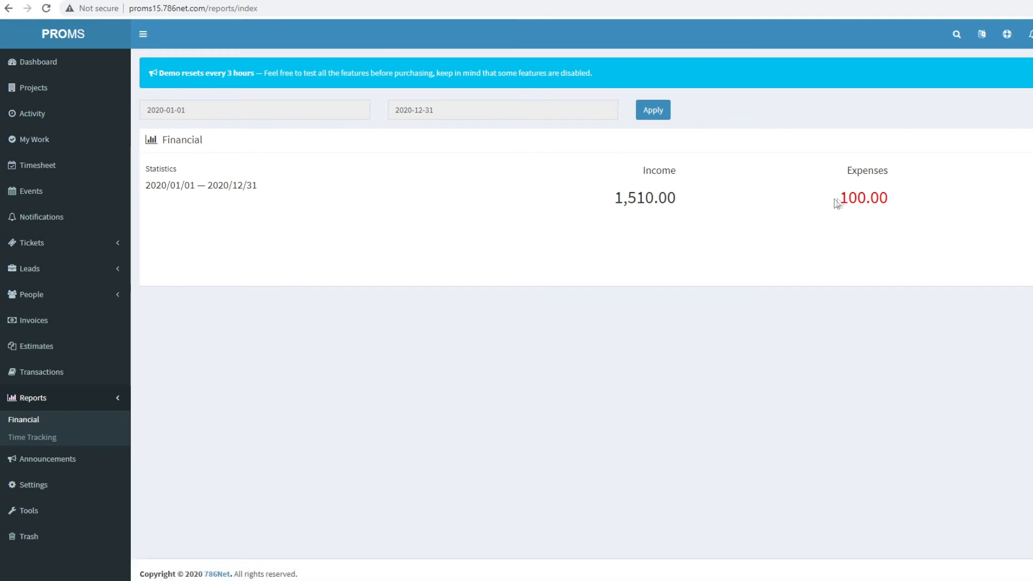
pyautogui.doubleClick(862, 198)
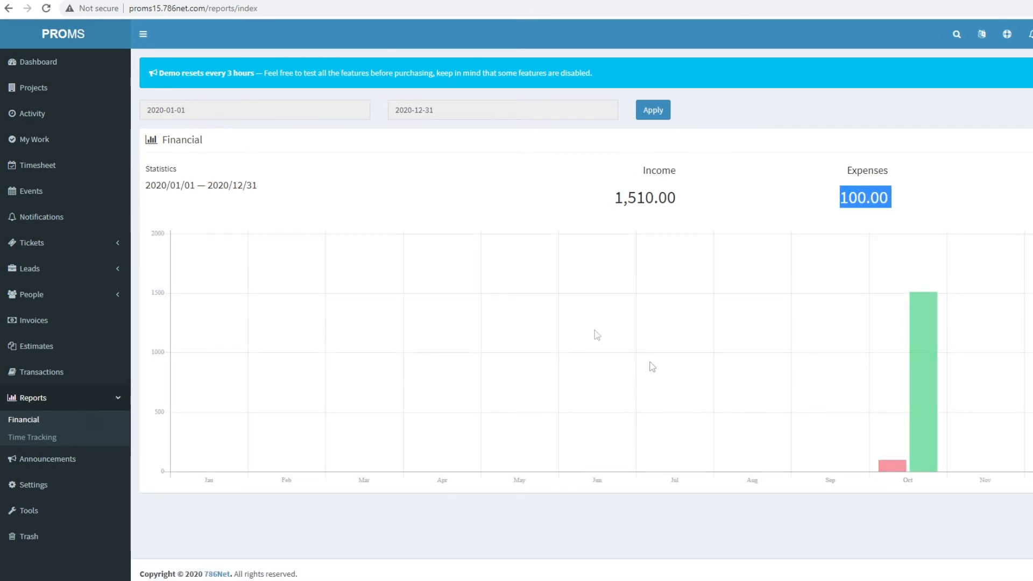
pyautogui.moveTo(614, 198); pyautogui.dragTo(1025, 206)
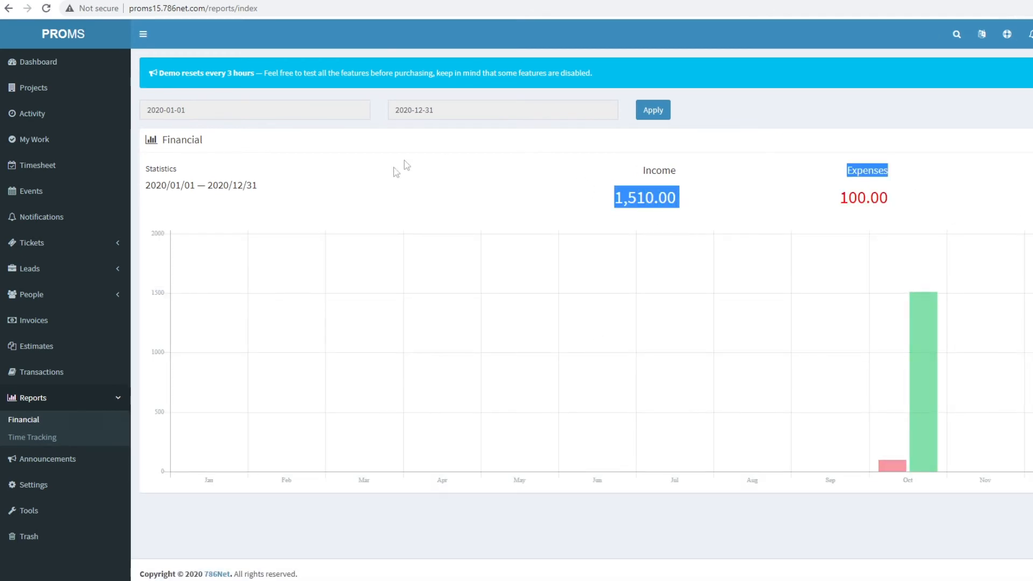
# - Inspect the report's start and end date calendars, then move to the Time Tracking report
pyautogui.click(246, 111)
pyautogui.click(445, 111)
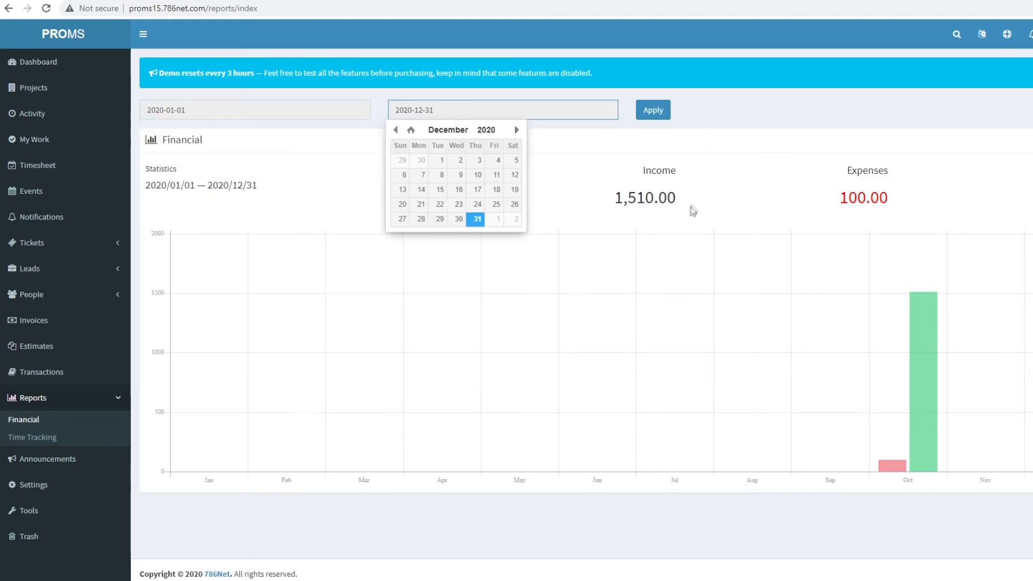
pyautogui.click(727, 180)
pyautogui.moveTo(1031, 202); pyautogui.dragTo(1032, 203)
pyautogui.click(1031, 231)
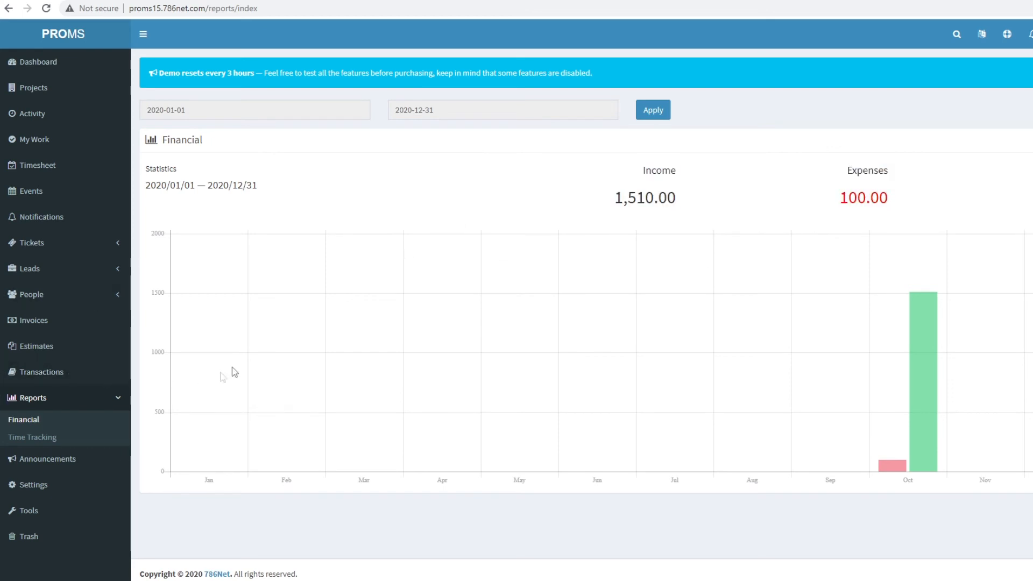
pyautogui.click(17, 439)
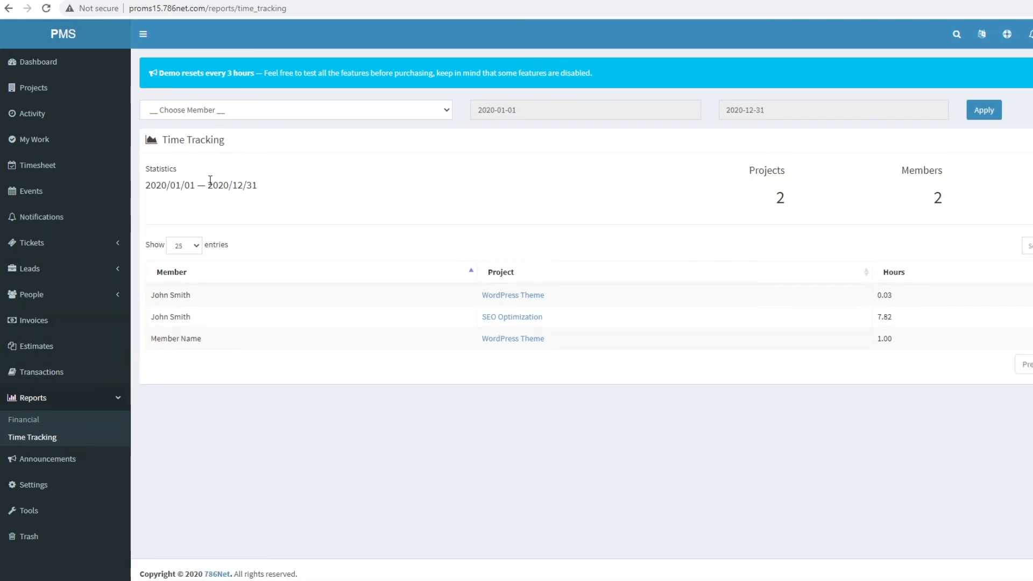
# - Filter the 2020-01-01 to 2020-12-31 time report to one member and apply it
pyautogui.click(276, 110)
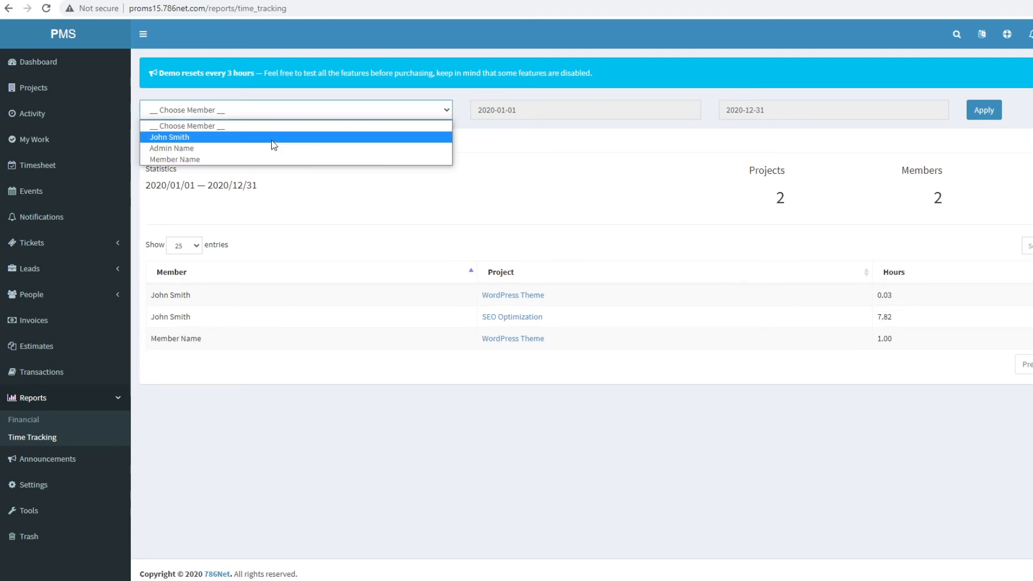
pyautogui.click(274, 138)
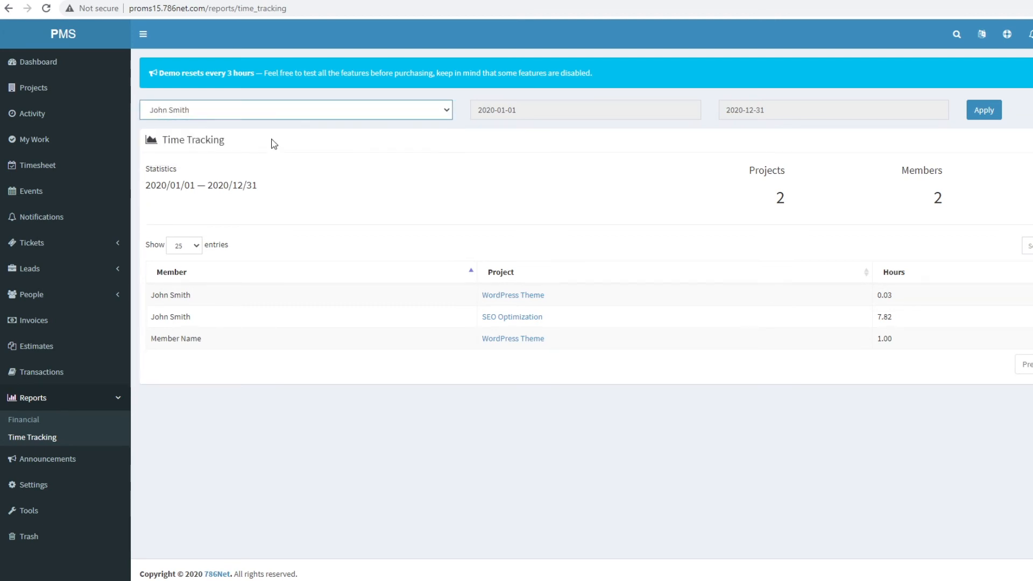
pyautogui.click(630, 110)
pyautogui.click(789, 110)
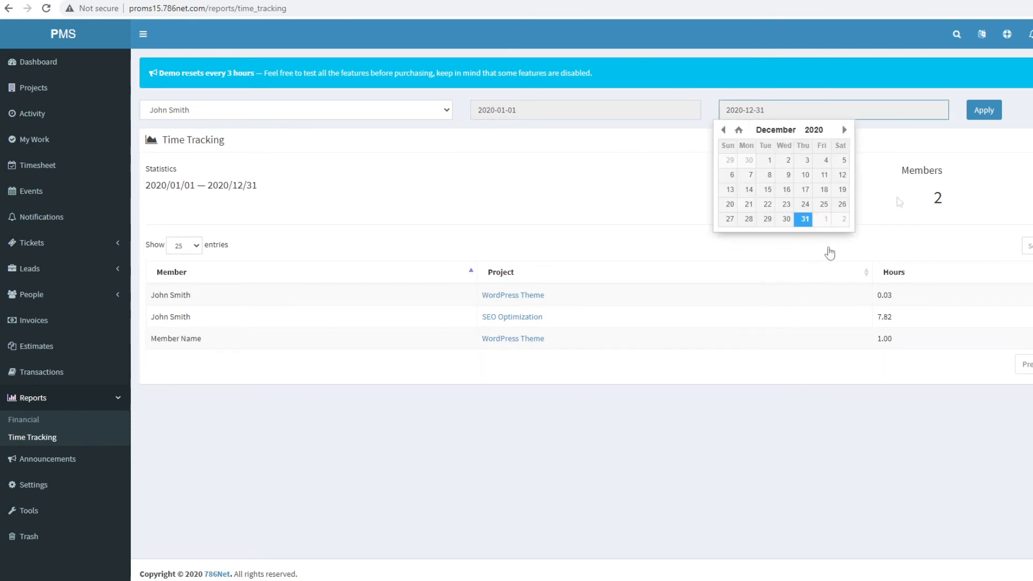
pyautogui.click(988, 110)
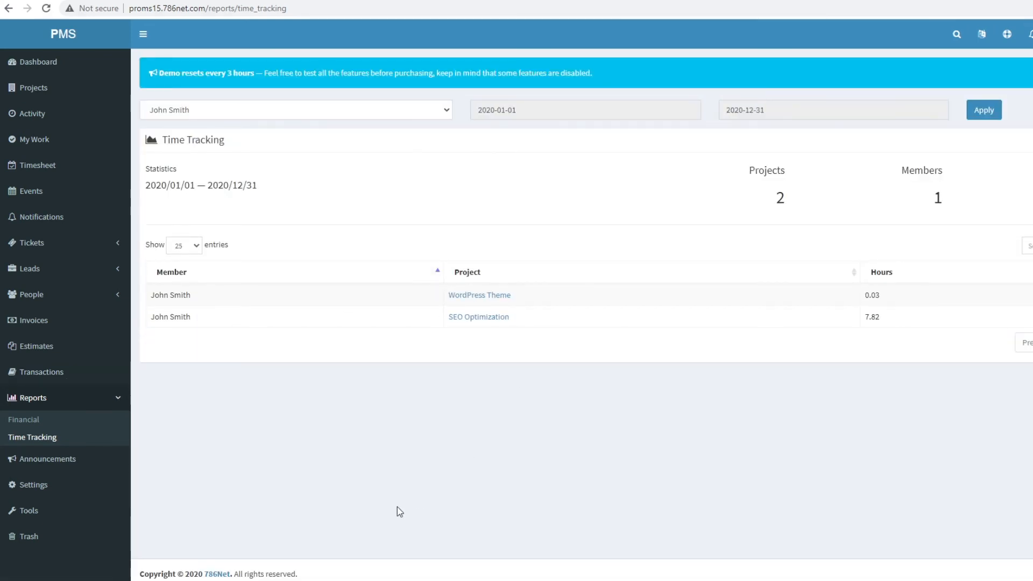
# - Switch the member filter to the admin, recheck the date range, then collapse Reports
pyautogui.click(284, 112)
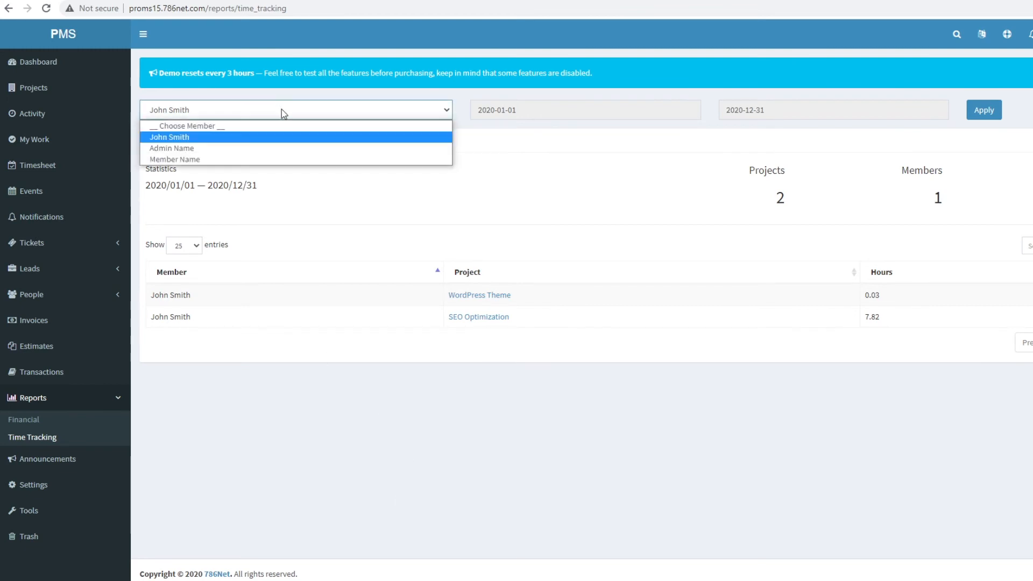
pyautogui.click(269, 149)
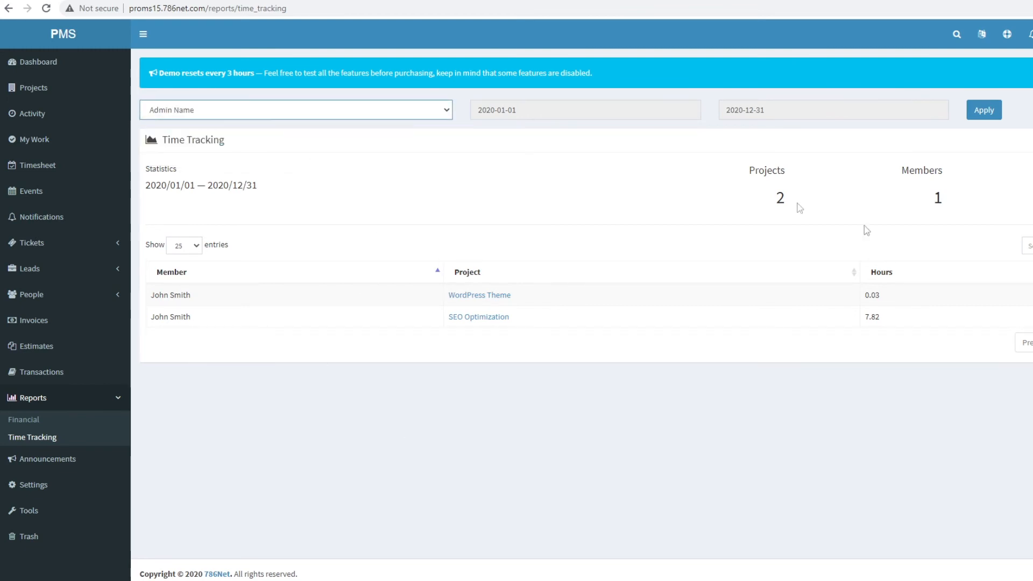
pyautogui.click(574, 110)
pyautogui.click(805, 110)
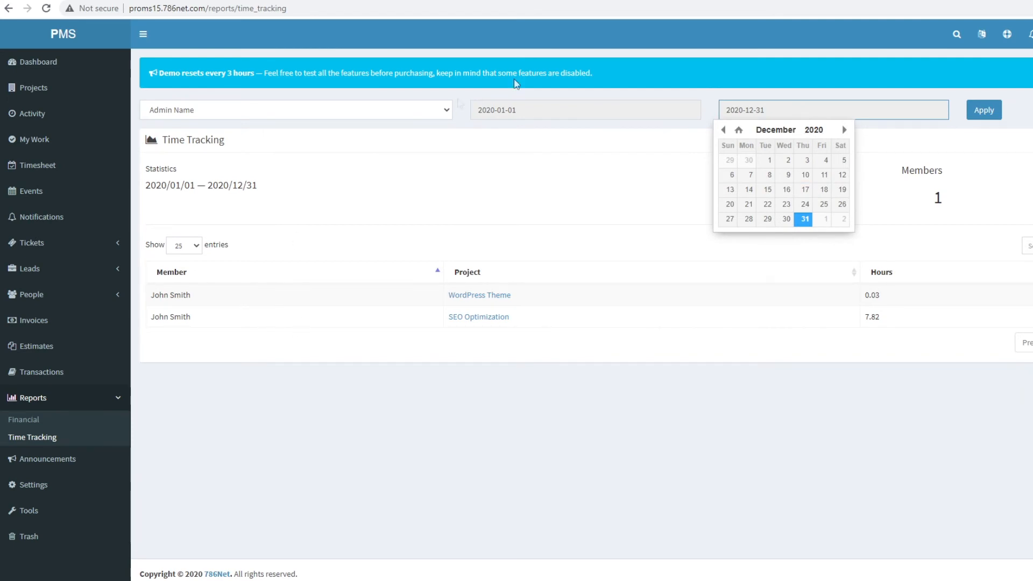
pyautogui.click(492, 435)
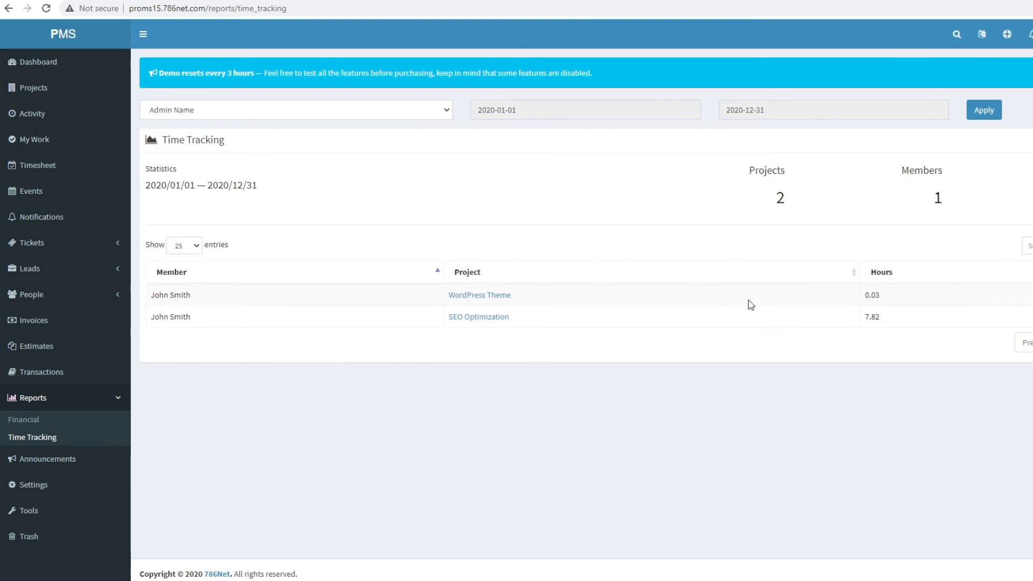
pyautogui.click(51, 405)
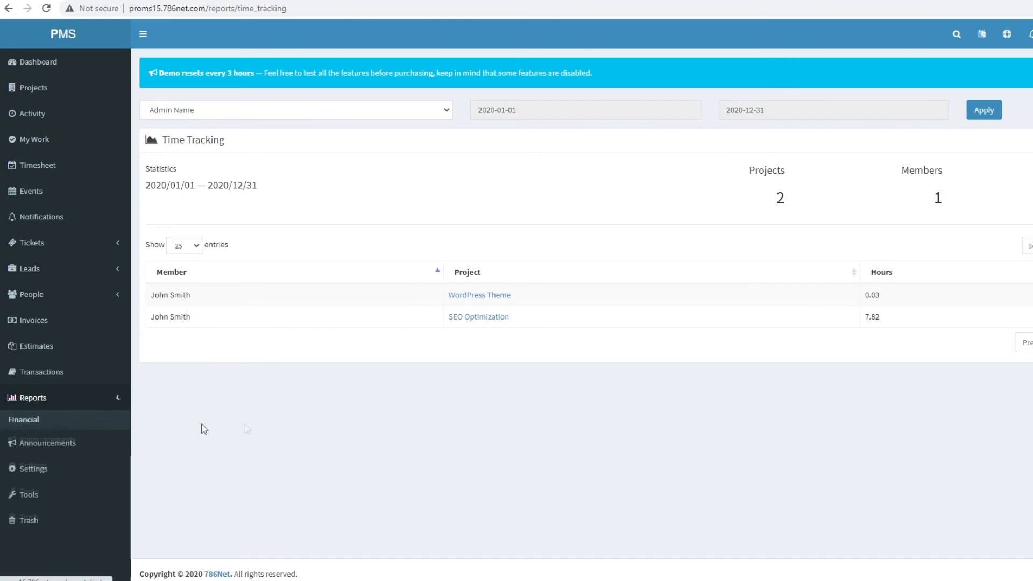
# - Start a new announcement titled 'new announcement' with the description 'testing'
pyautogui.click(49, 426)
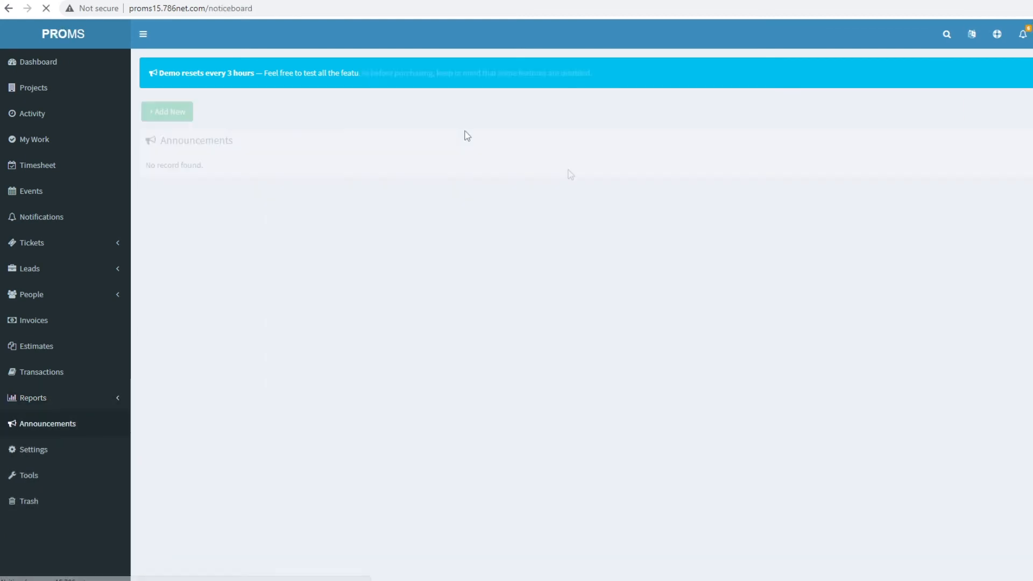
pyautogui.click(162, 115)
pyautogui.click(503, 98)
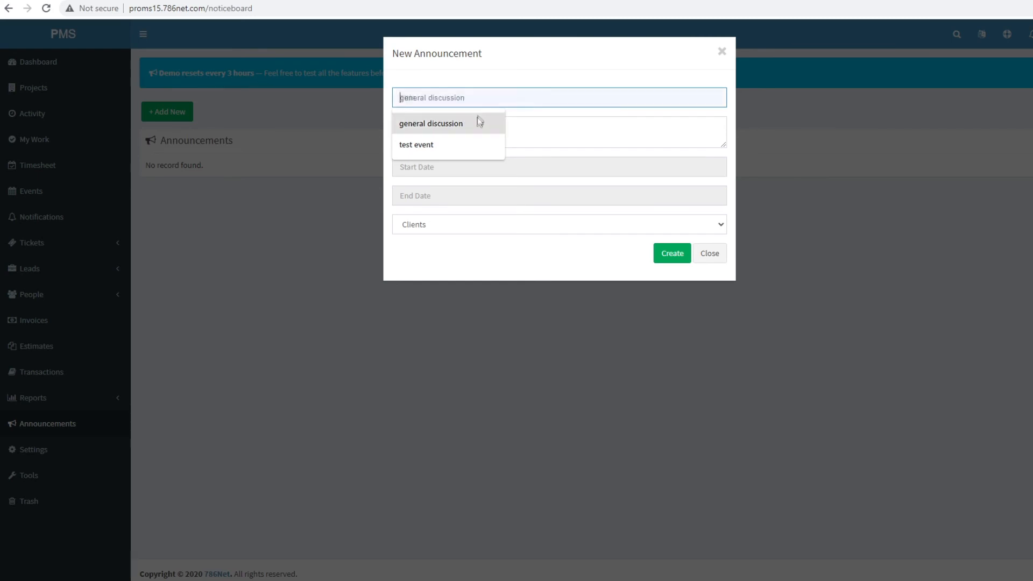
pyautogui.write('new announcement')
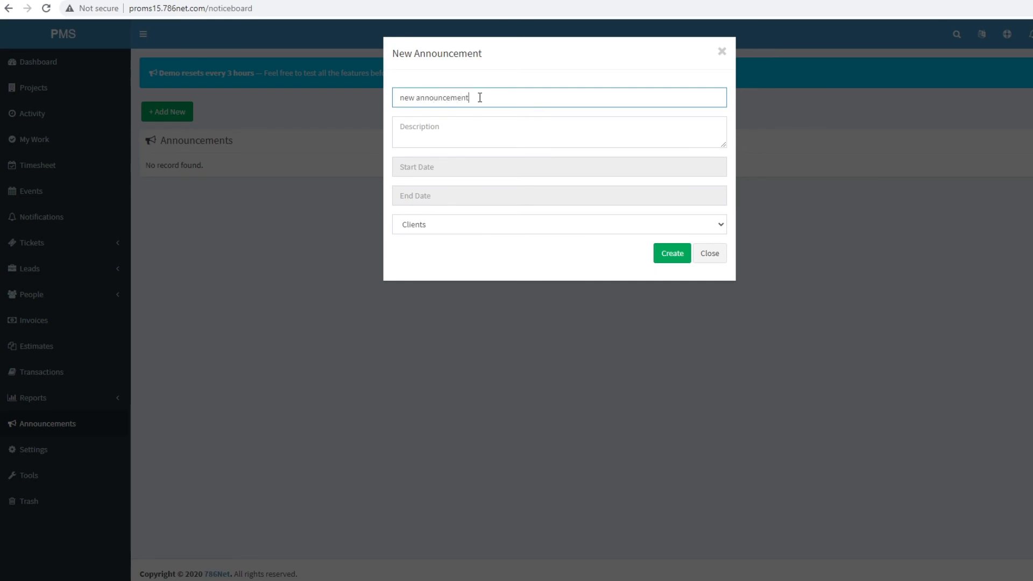
pyautogui.press('Tab')
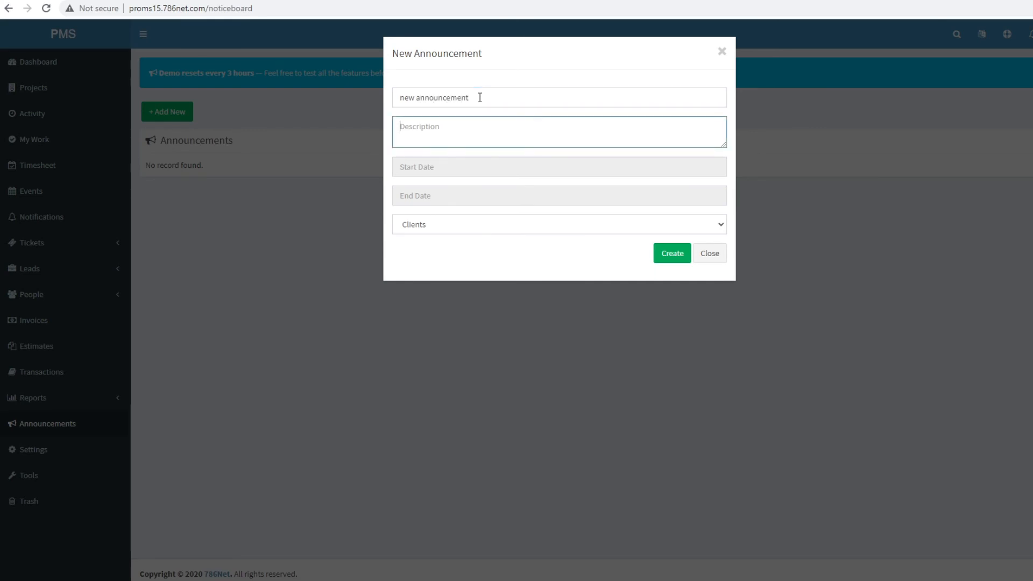
pyautogui.write('testing')
# - Schedule the announcement from 10/25/2020 to 10/31/2020 for all users and create it
pyautogui.click(448, 164)
pyautogui.click(463, 285)
pyautogui.click(447, 188)
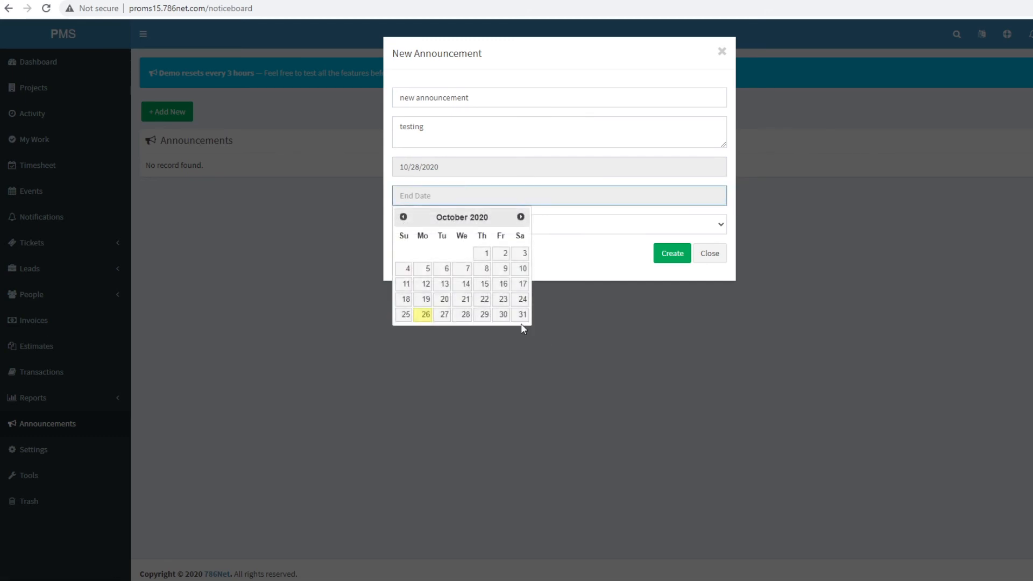
pyautogui.click(523, 317)
pyautogui.click(459, 169)
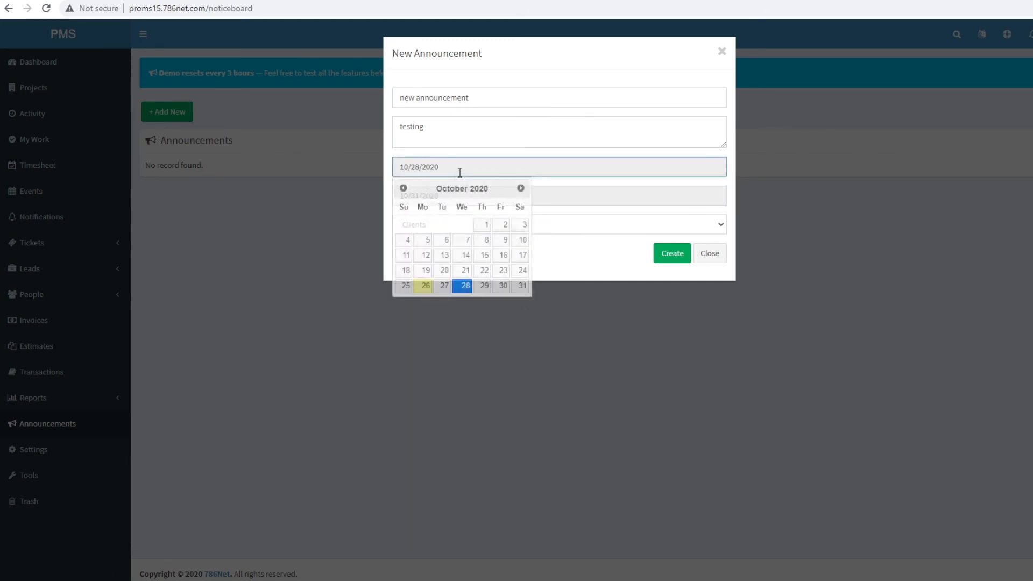
pyautogui.click(407, 287)
pyautogui.click(464, 225)
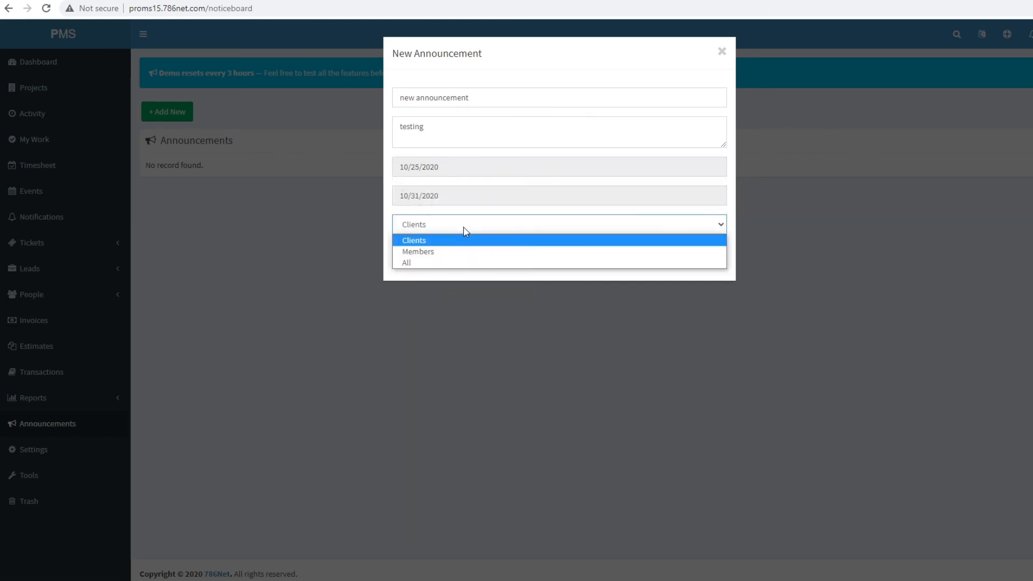
pyautogui.click(425, 263)
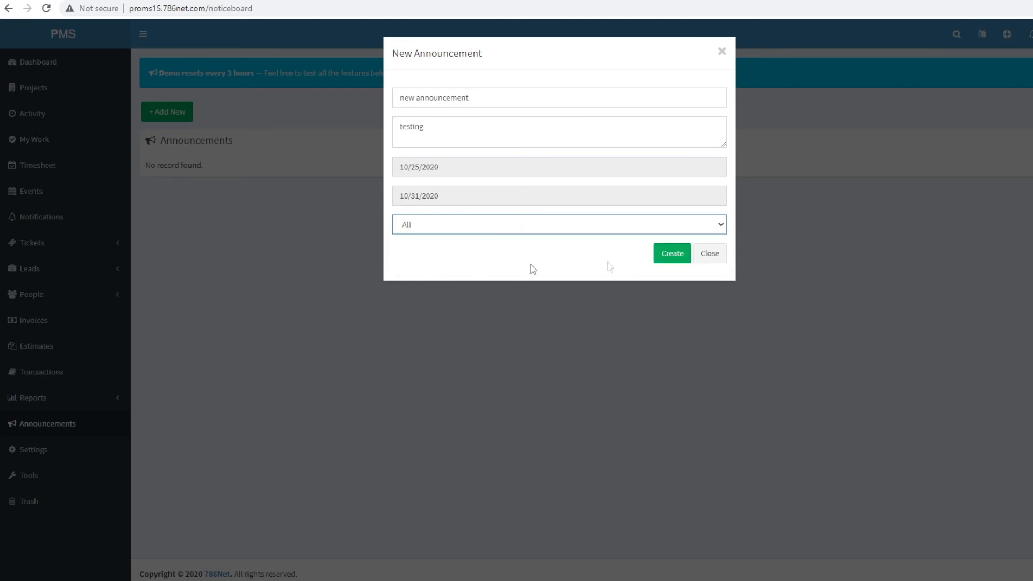
pyautogui.click(676, 257)
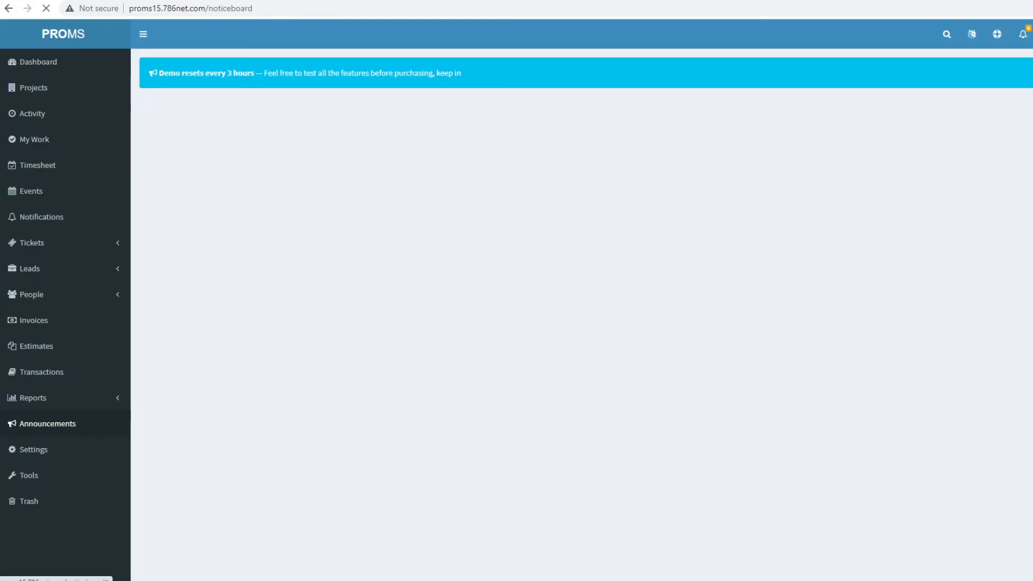
# - View the new announcement banner on the dashboard and dismiss it
pyautogui.click(33, 62)
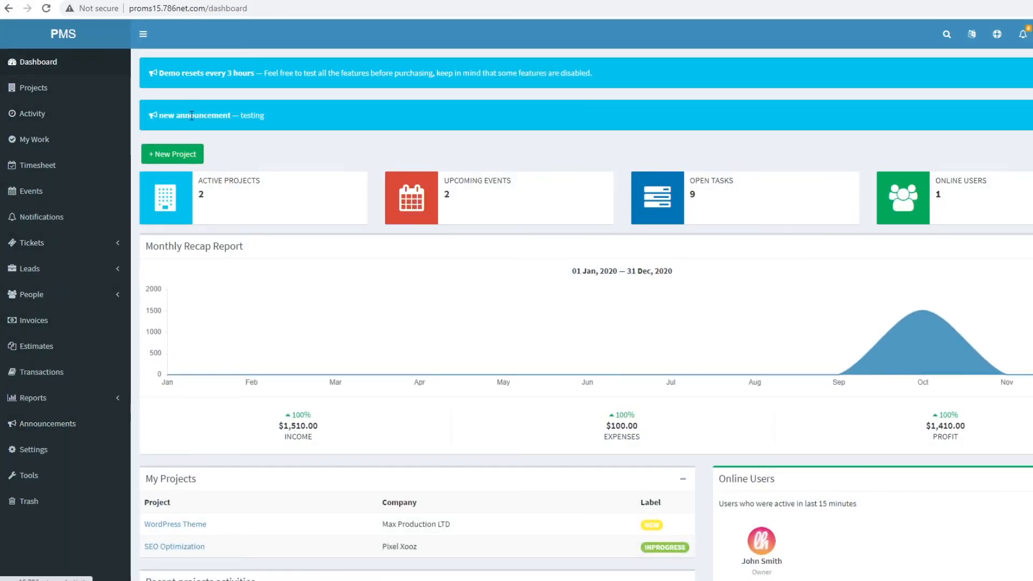
pyautogui.moveTo(434, 131); pyautogui.dragTo(795, 128)
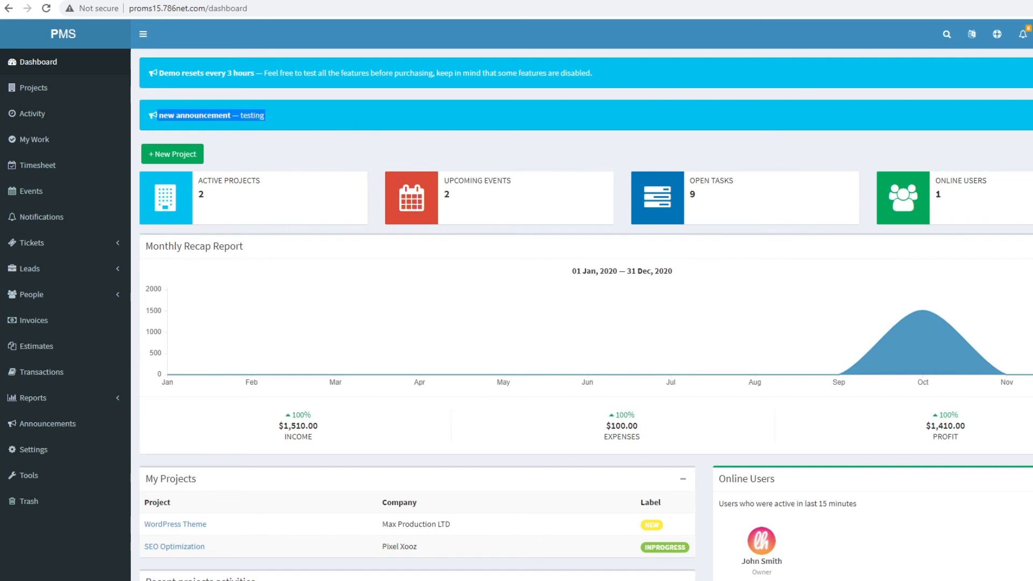
pyautogui.click(1031, 115)
pyautogui.click(27, 457)
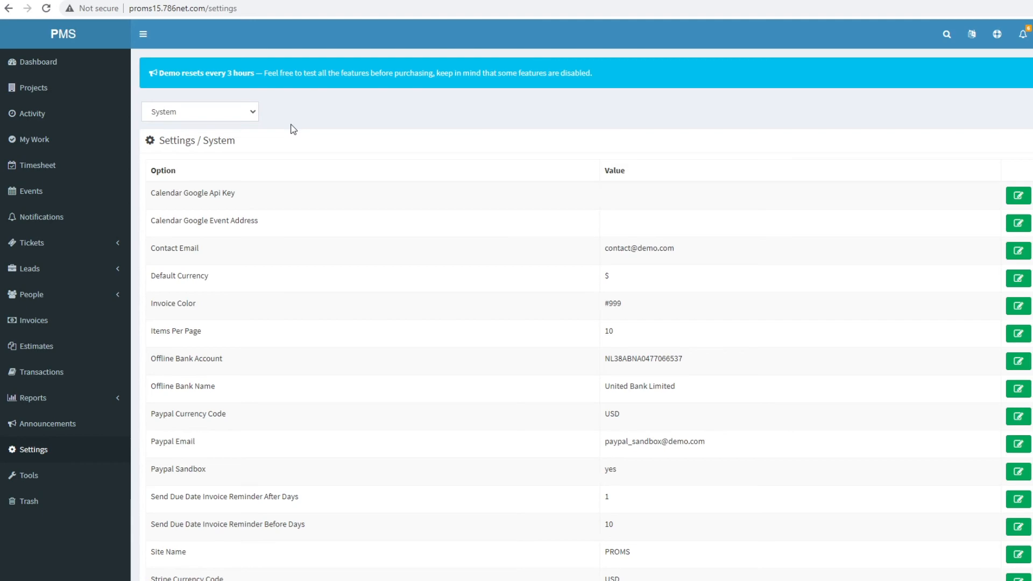
# - Review the System settings table, including the PROMS site name value
pyautogui.scroll(-3, 554, 315)
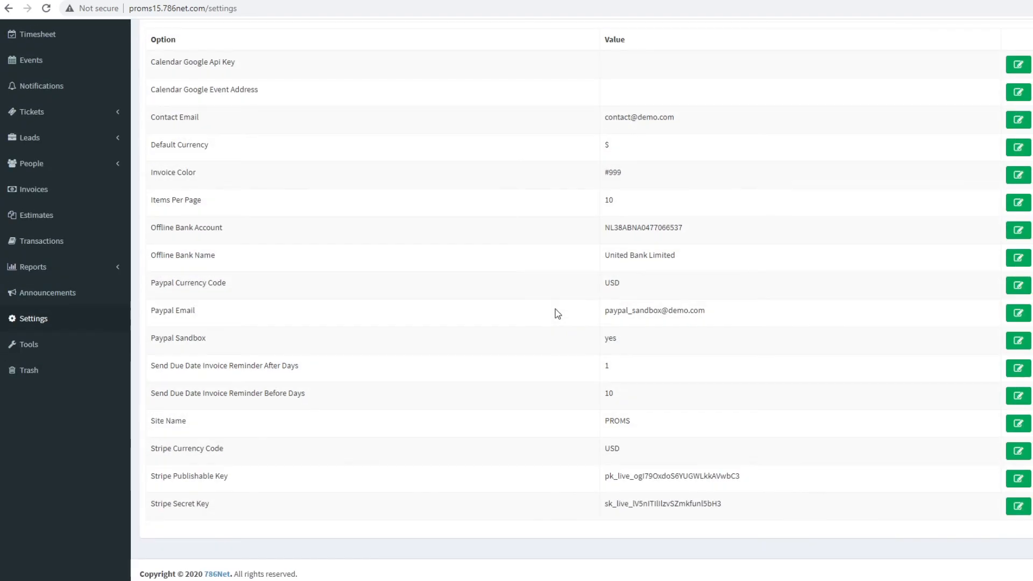
pyautogui.scroll(3, 489, 400)
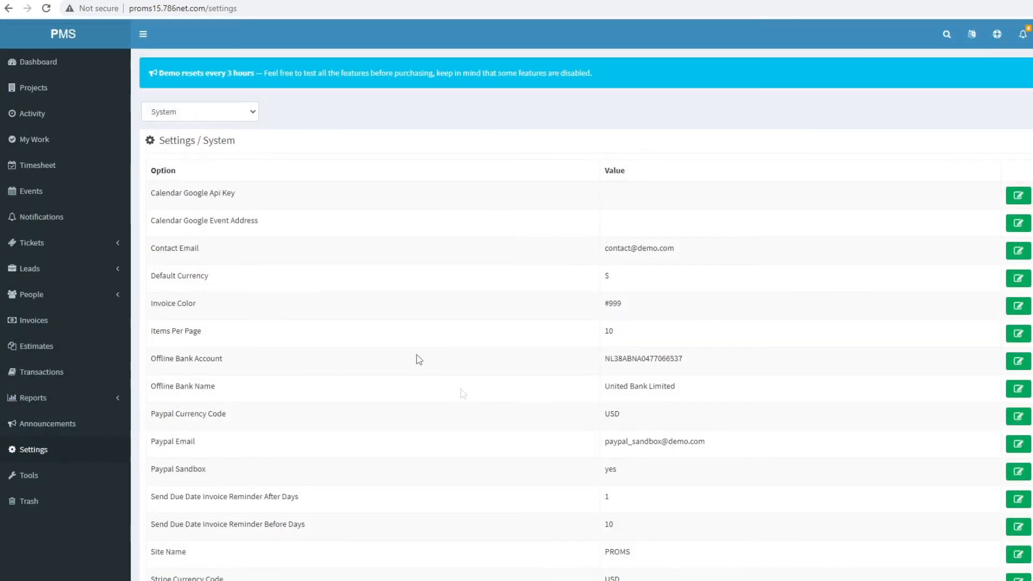
pyautogui.scroll(-3, 347, 284)
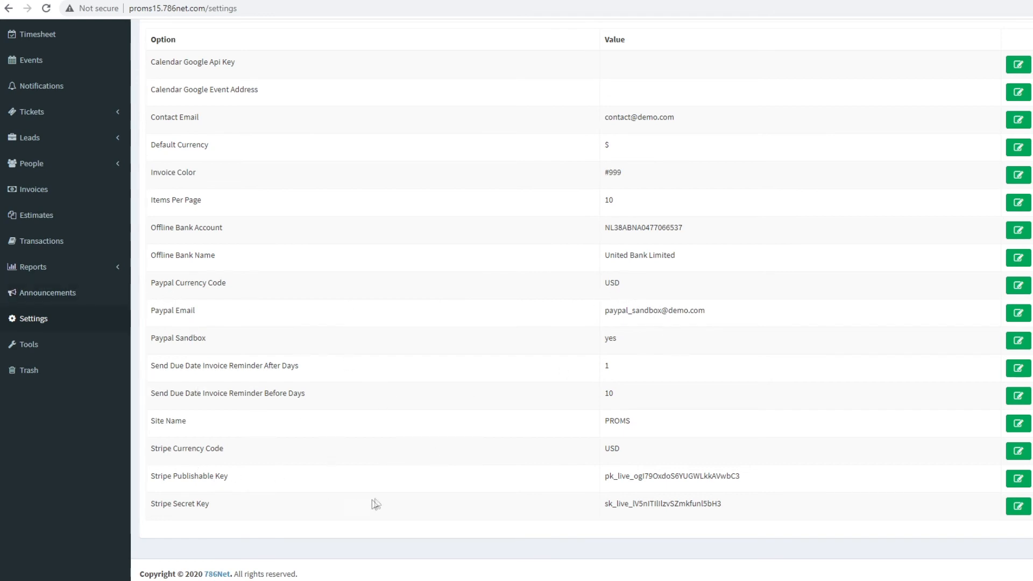
pyautogui.moveTo(145, 419); pyautogui.dragTo(659, 447)
pyautogui.click(662, 447)
pyautogui.doubleClick(626, 422)
# - Switch the settings category to Mailing, then bring up the Tools page
pyautogui.scroll(2, 389, 370)
pyautogui.click(227, 118)
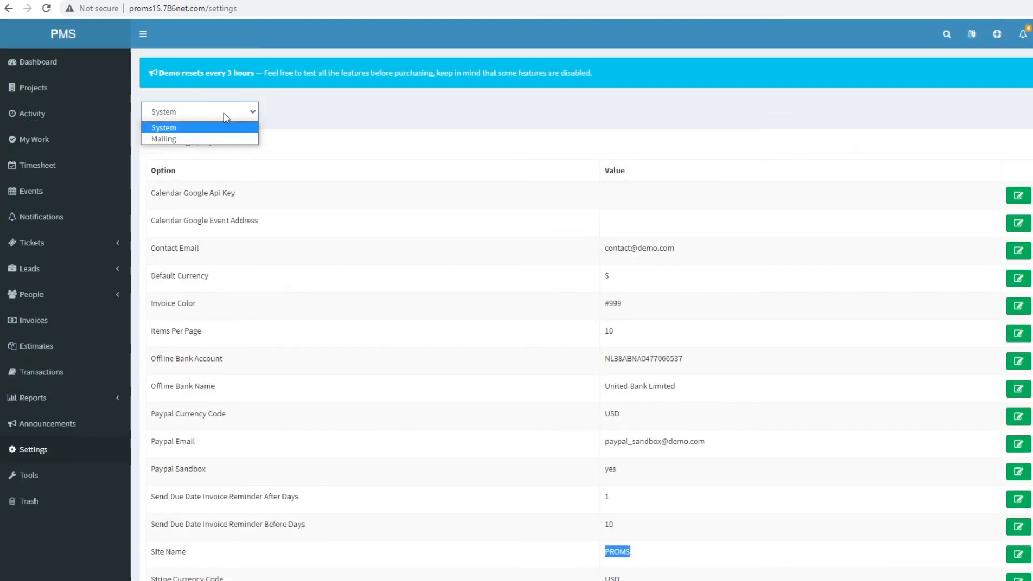
pyautogui.click(164, 139)
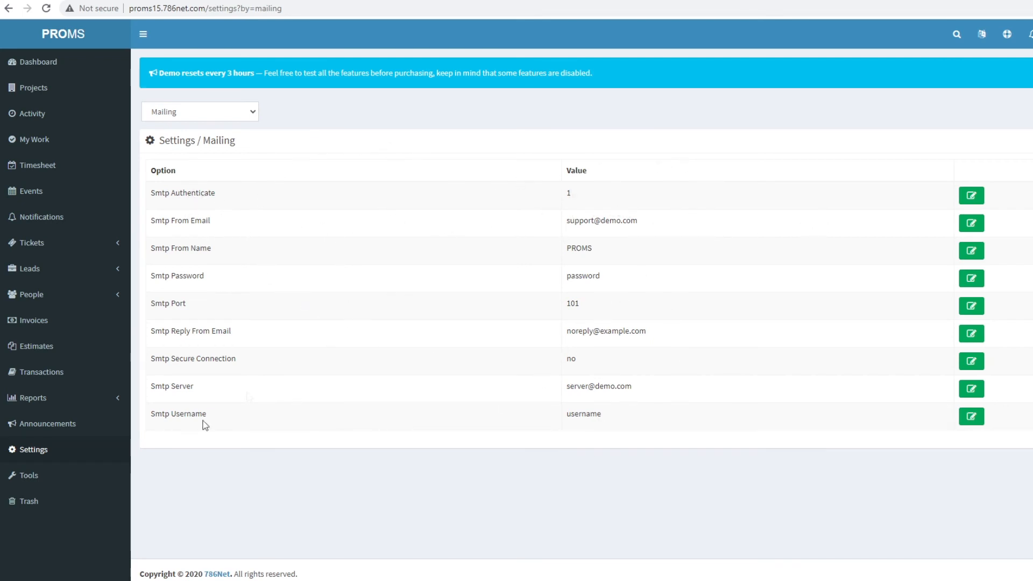
pyautogui.click(11, 479)
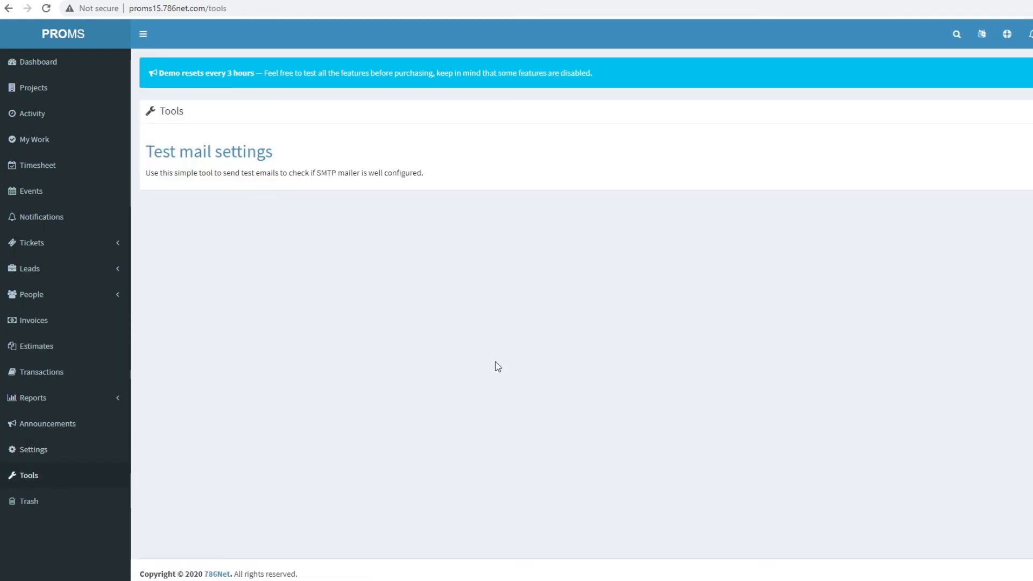
# - Preview the Test mail settings form, close it unsent, and go to the empty Trash page
pyautogui.click(220, 155)
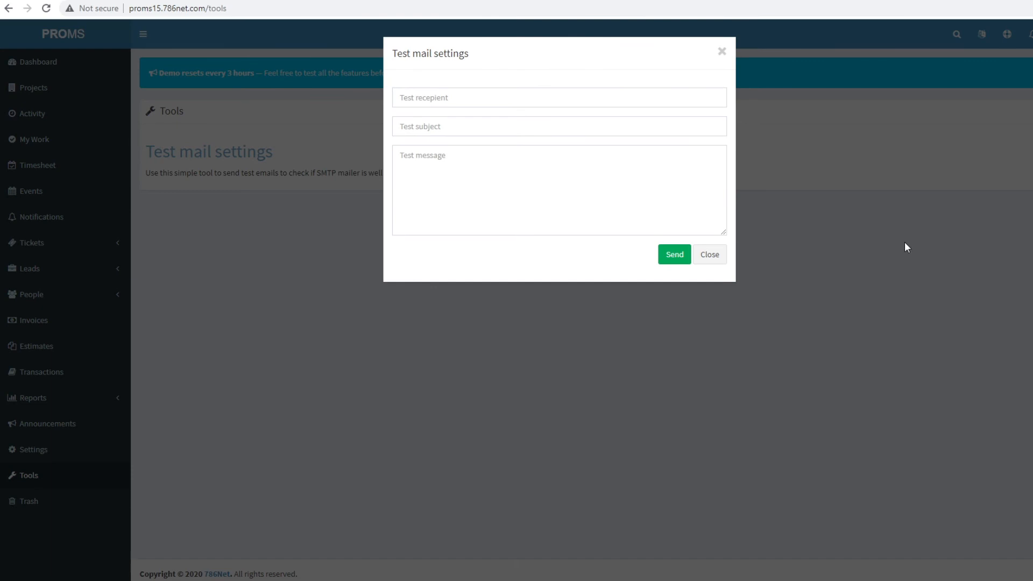
pyautogui.click(701, 254)
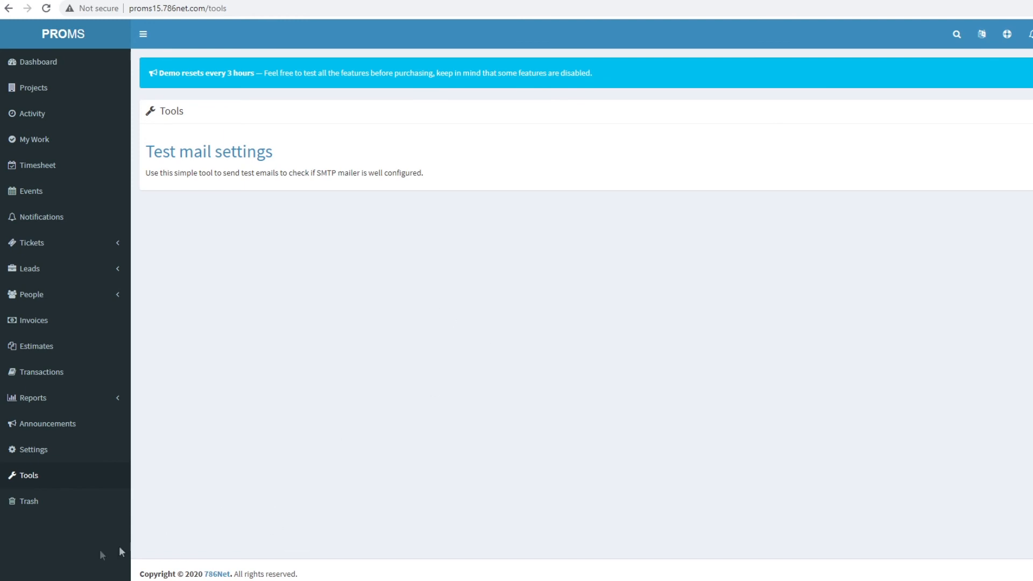
pyautogui.click(38, 501)
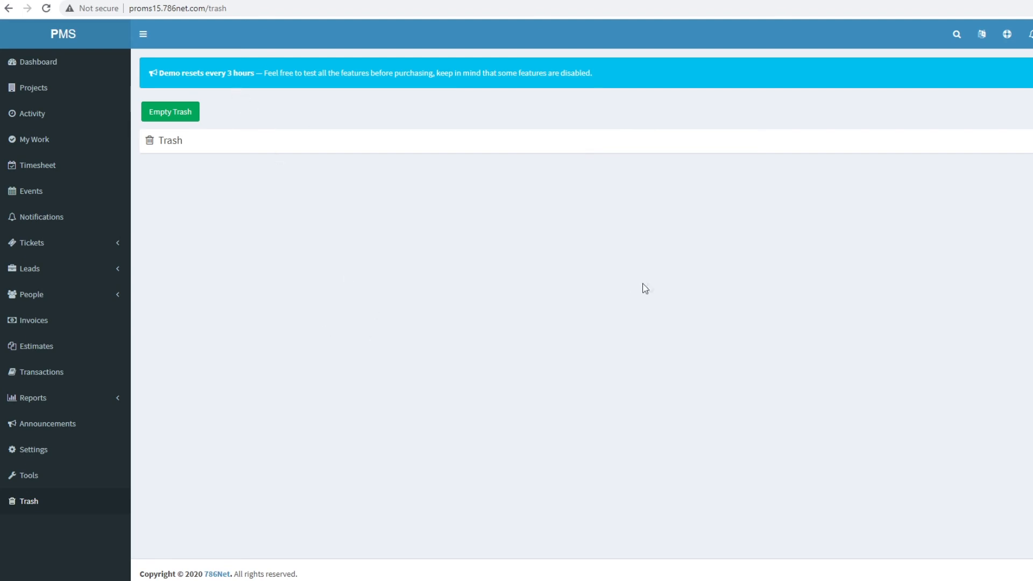
# - Switch the interface language to Spanish and reload the dashboard
pyautogui.click(983, 36)
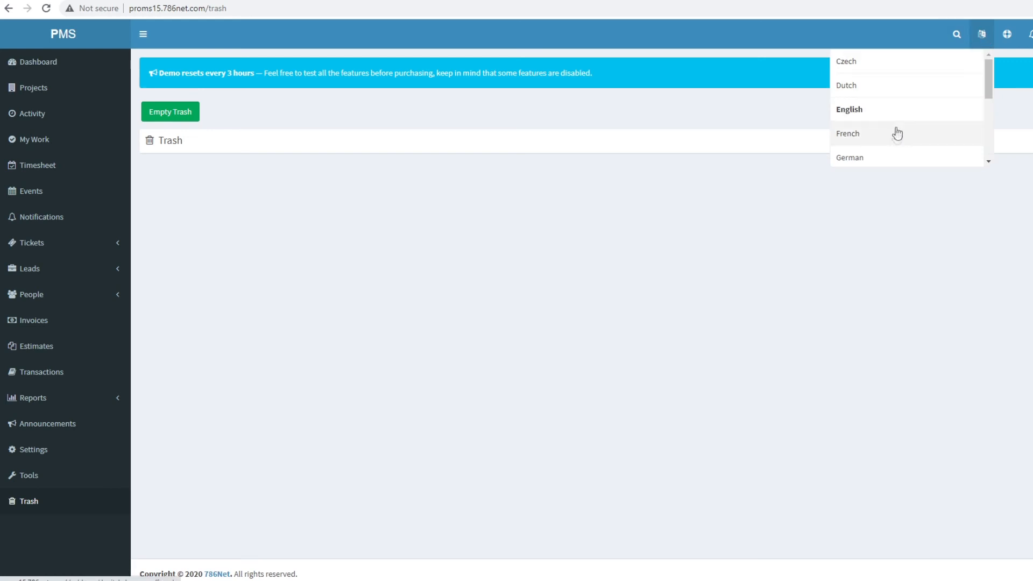
pyautogui.click(417, 231)
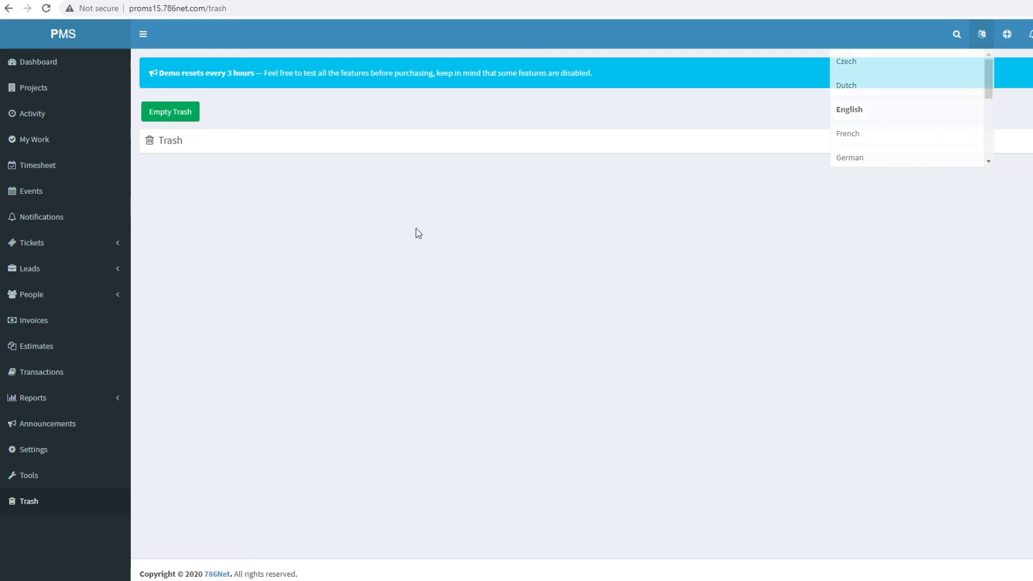
pyautogui.click(983, 34)
pyautogui.scroll(-2, 993, 116)
pyautogui.scroll(-3, 991, 124)
pyautogui.scroll(4, 993, 108)
pyautogui.scroll(-3, 861, 135)
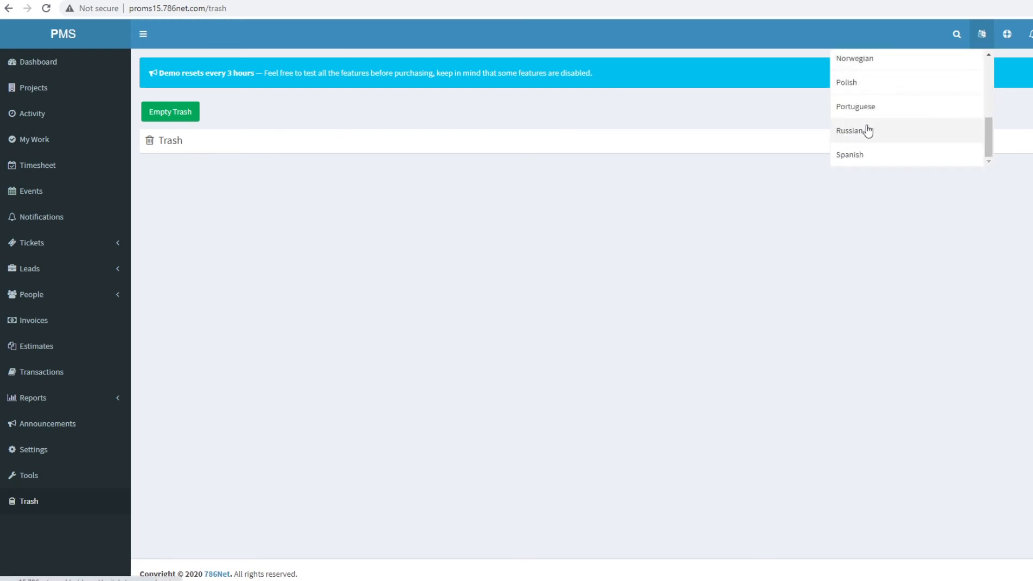
pyautogui.click(859, 157)
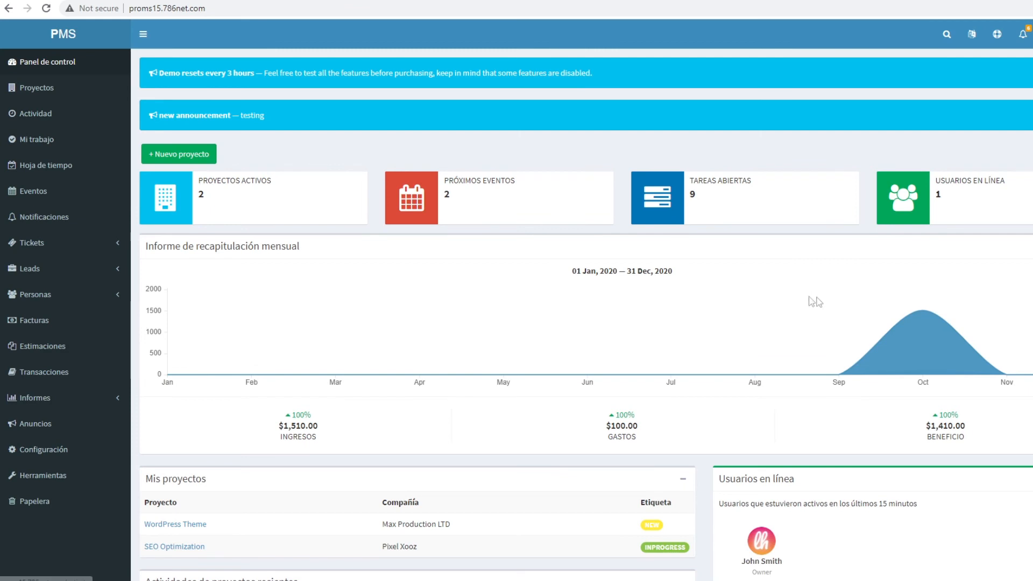
pyautogui.click(45, 9)
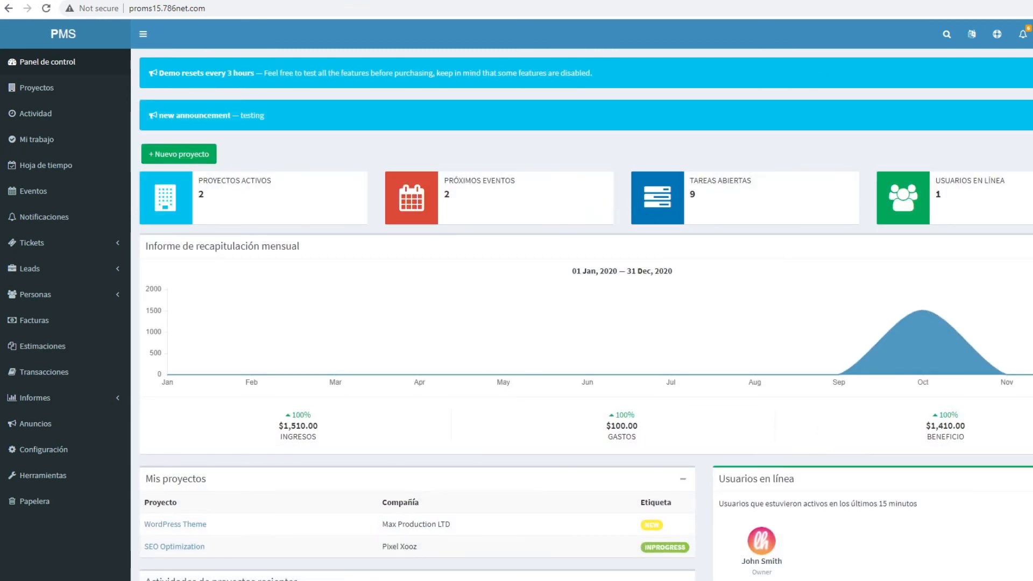
# - Switch the interface to Czech, then back to English
pyautogui.click(972, 35)
pyautogui.scroll(-4, 883, 156)
pyautogui.scroll(-5, 879, 166)
pyautogui.scroll(5, 878, 167)
pyautogui.scroll(3, 860, 149)
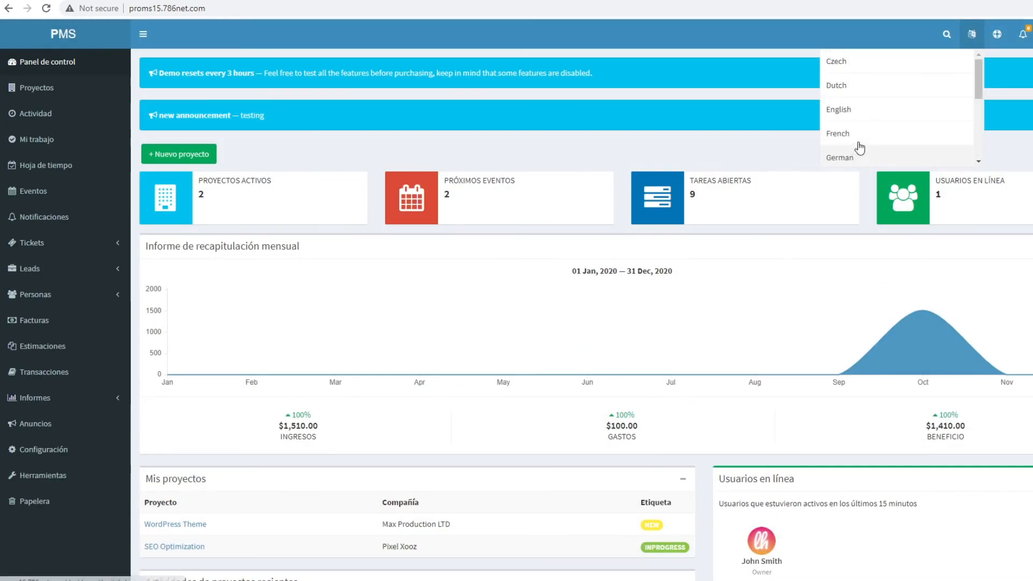
pyautogui.click(860, 61)
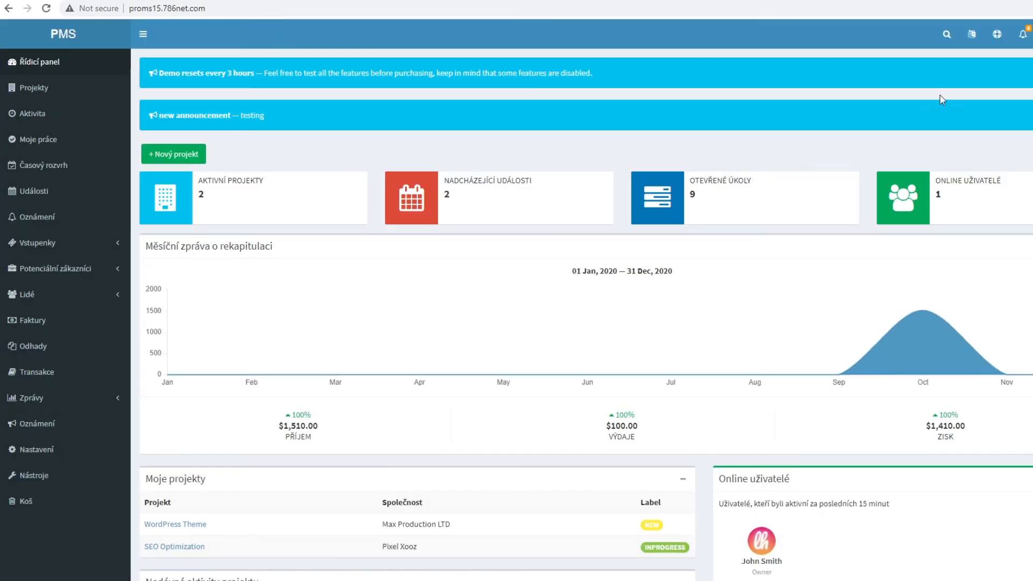
pyautogui.click(973, 40)
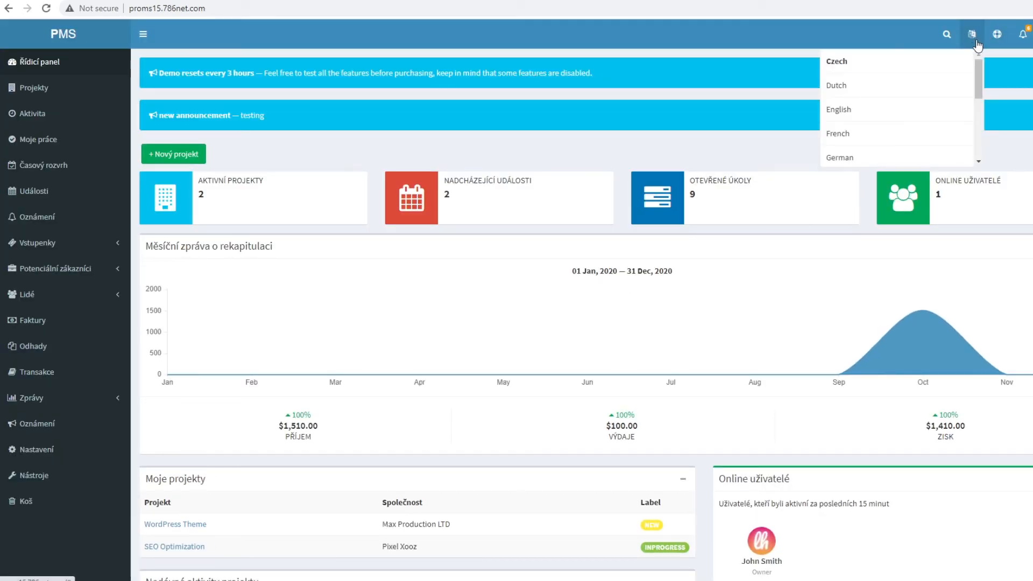
pyautogui.click(878, 112)
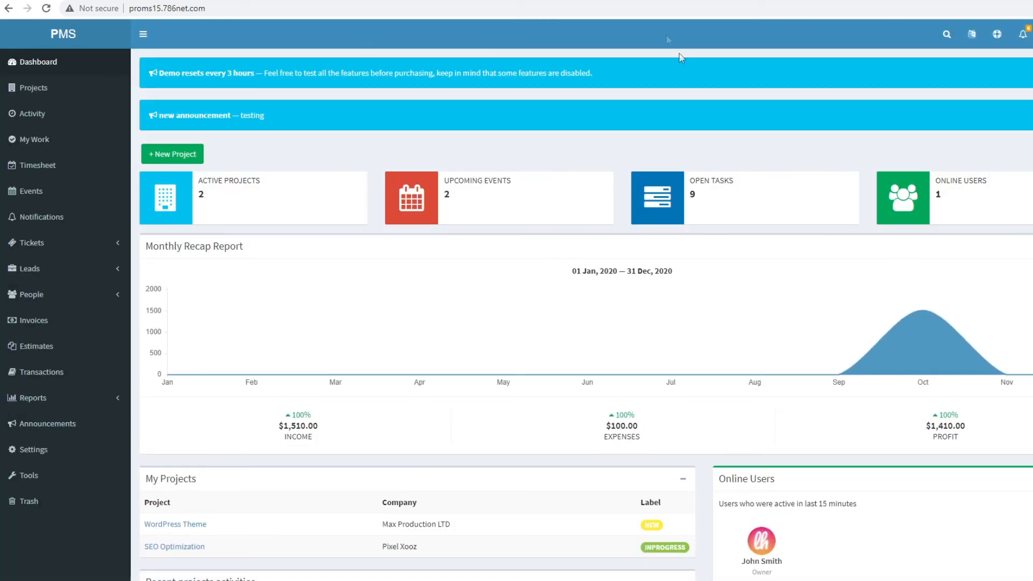
pyautogui.click(947, 34)
# - Search 'test' within the WordPress Theme project, keeping All Time, and open 'test tasks discussion'
pyautogui.click(874, 60)
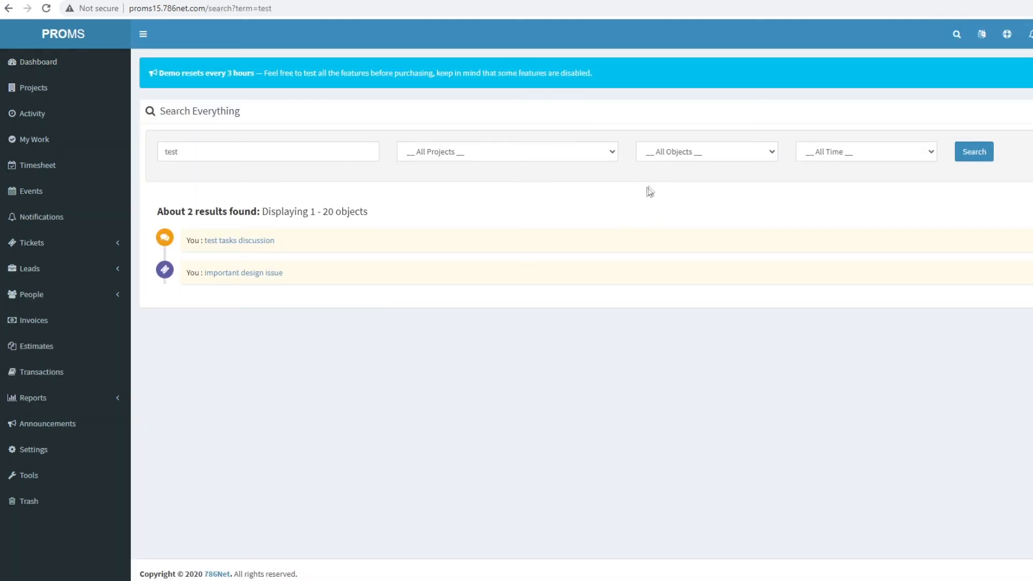
pyautogui.click(442, 156)
pyautogui.click(457, 178)
pyautogui.doubleClick(166, 153)
pyautogui.click(682, 155)
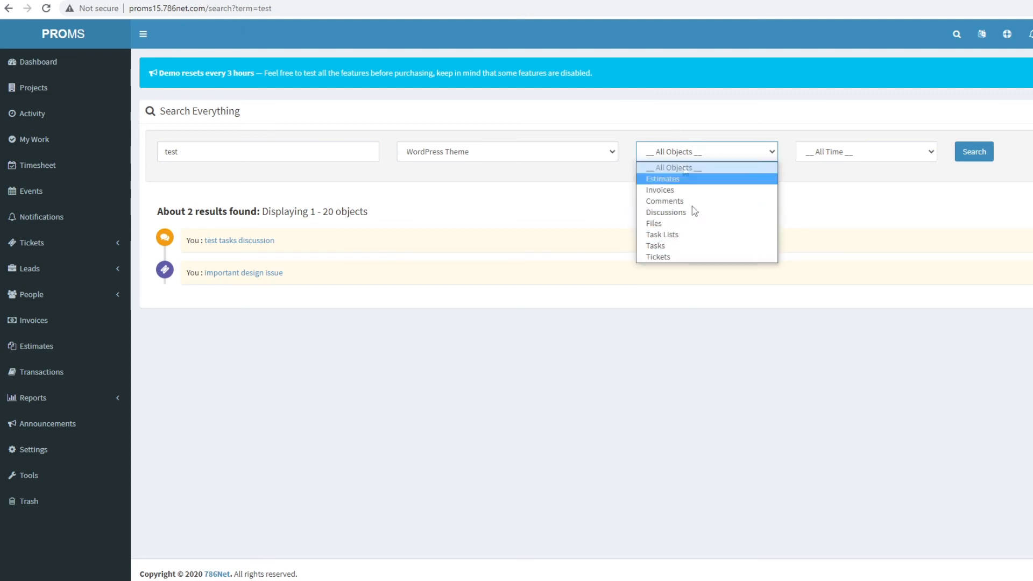
pyautogui.click(829, 155)
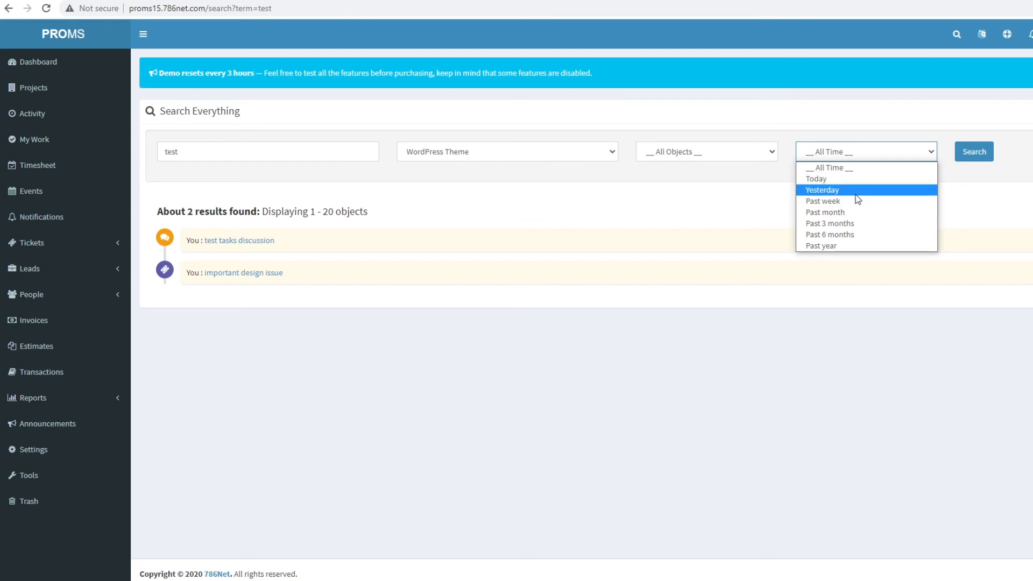
pyautogui.click(497, 220)
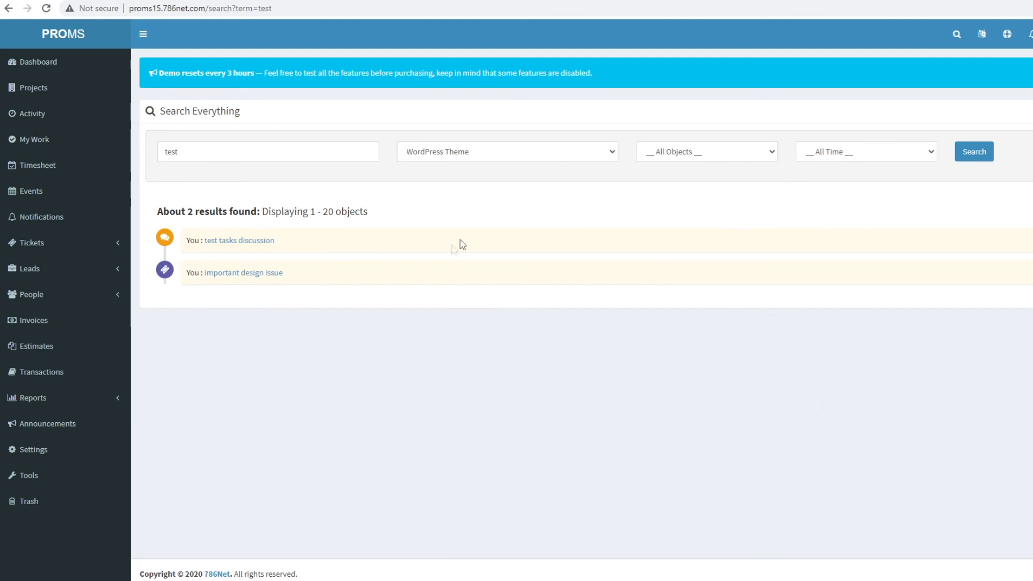
pyautogui.click(220, 242)
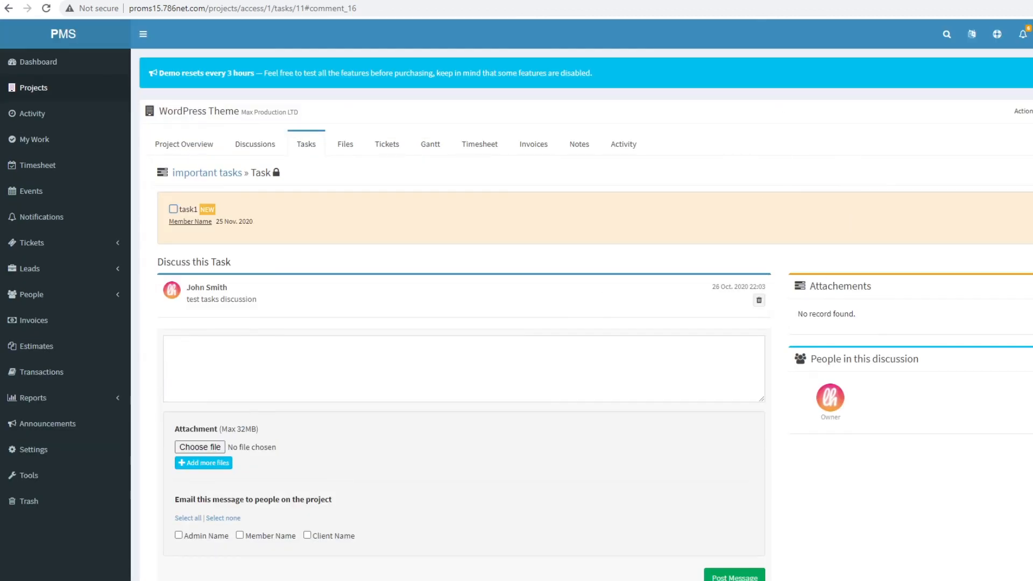
# - Sign out of the owner account and log back in with the demo admin credentials
pyautogui.click(1032, 34)
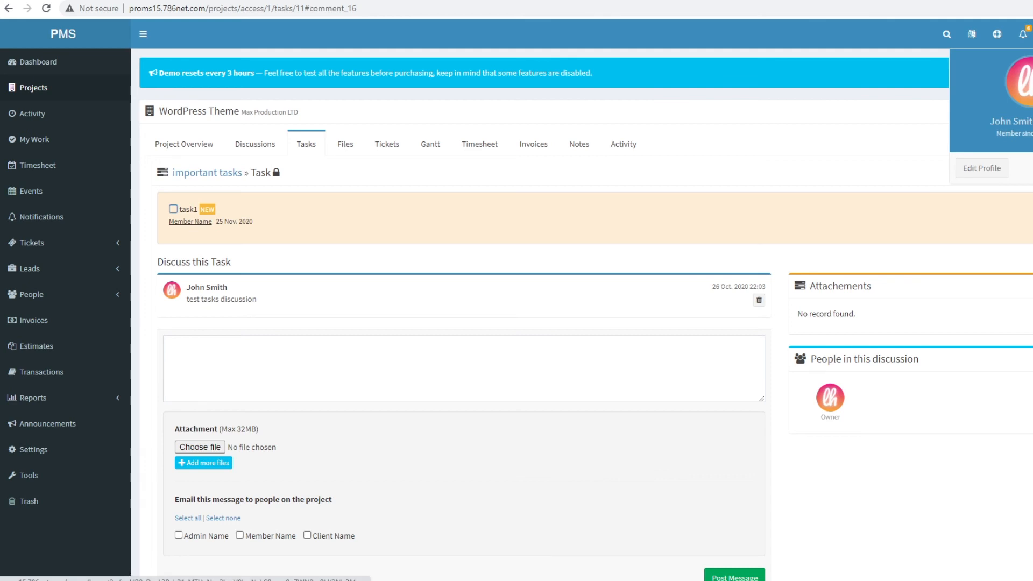
pyautogui.click(1032, 167)
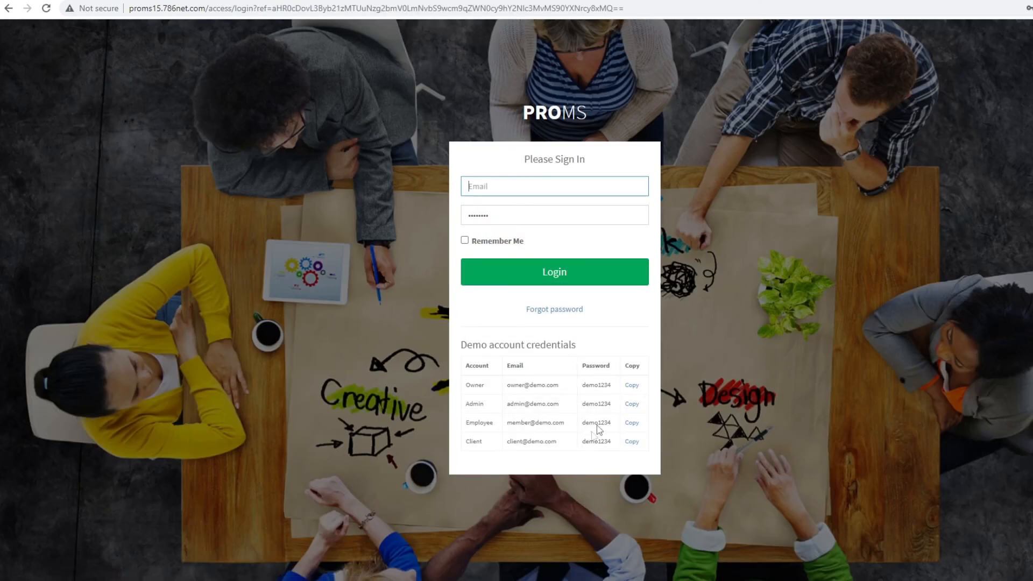
pyautogui.click(632, 404)
pyautogui.click(537, 268)
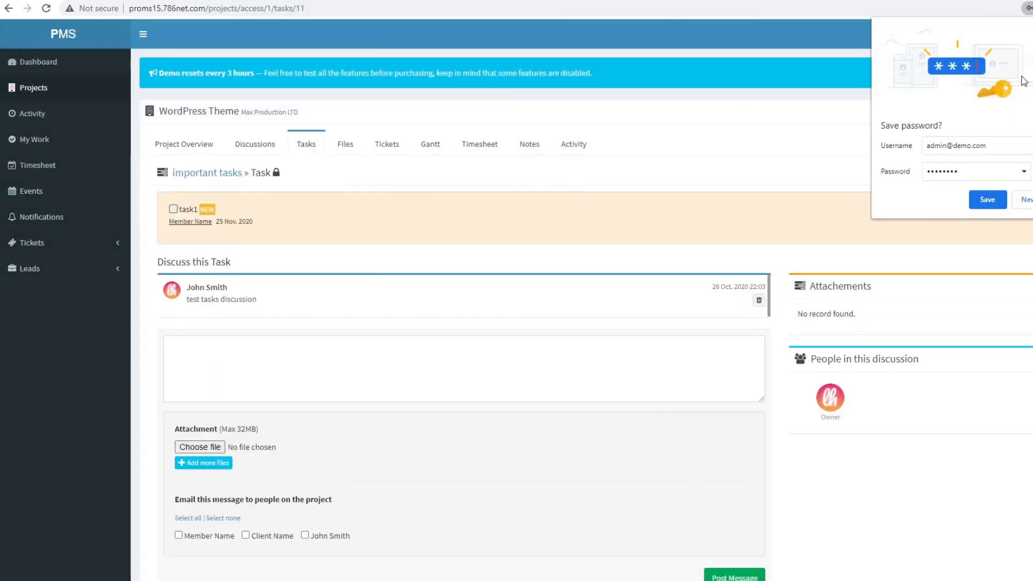
# - As admin, browse Project Activities, Timesheet, Events, Notifications, and the Tickets and Leads sections
pyautogui.click(1032, 29)
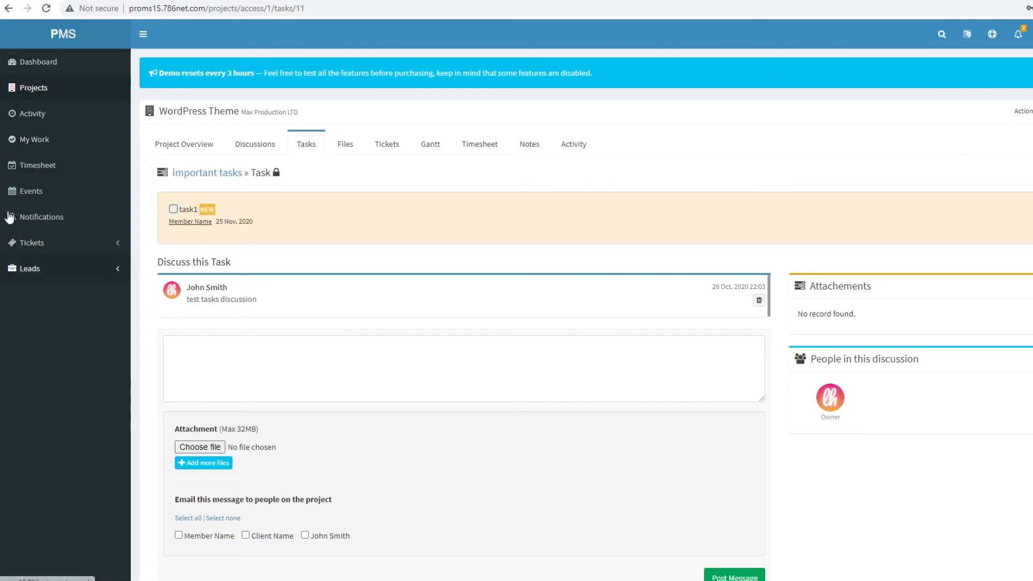
pyautogui.click(47, 121)
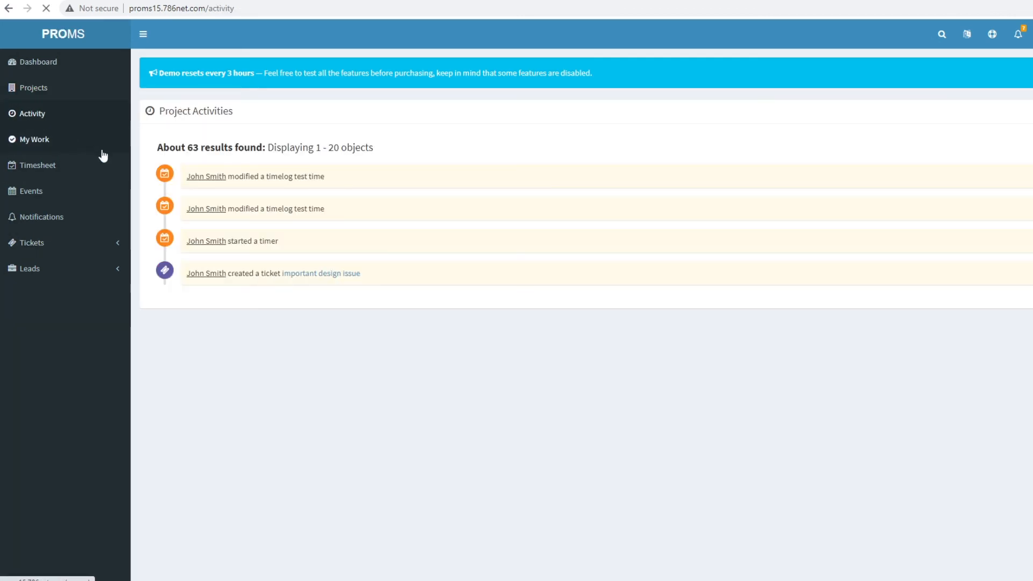
pyautogui.click(55, 167)
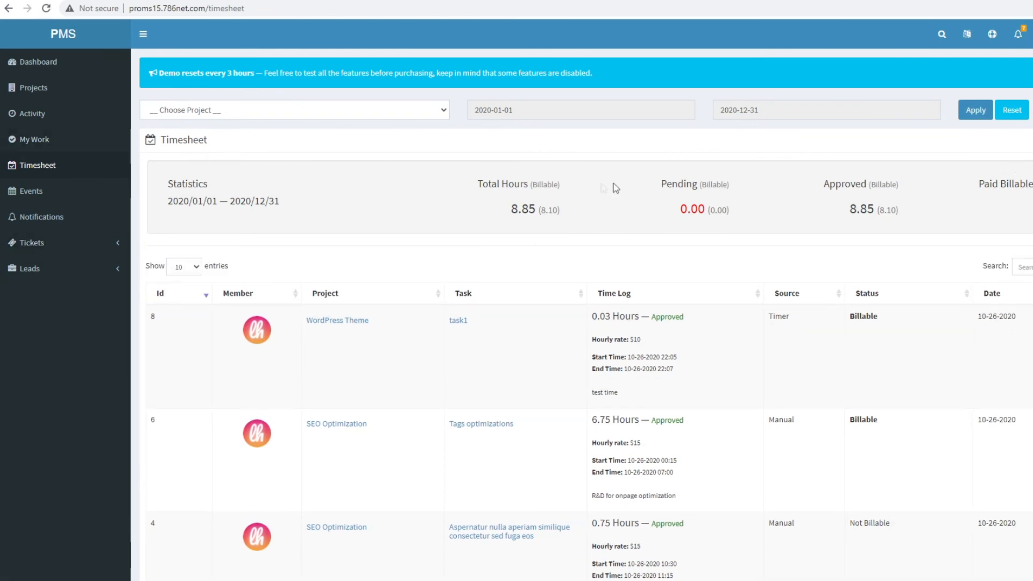
pyautogui.click(13, 197)
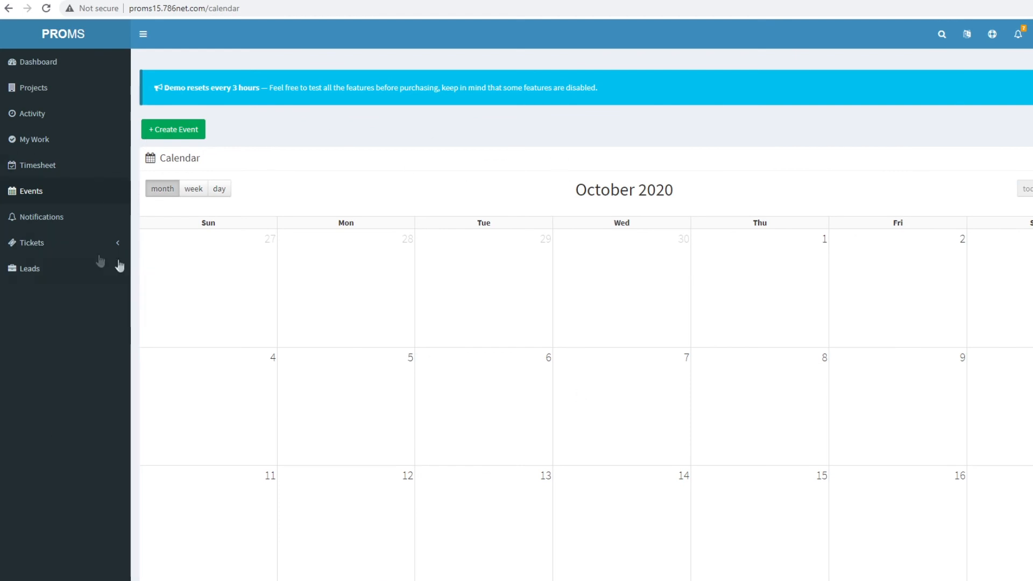
pyautogui.click(41, 217)
pyautogui.click(32, 252)
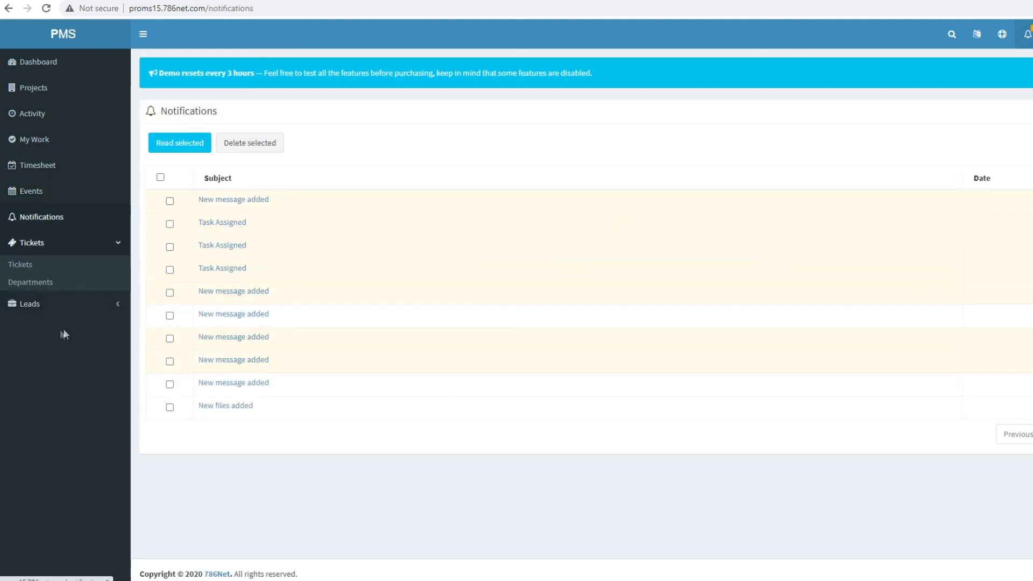
pyautogui.click(37, 304)
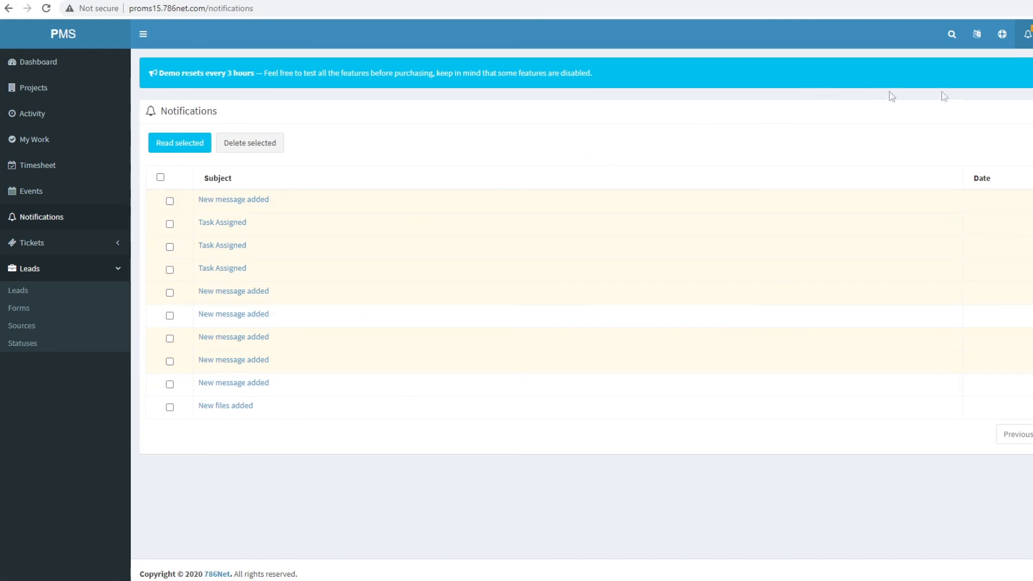
# - Sign out of the admin account and sign in with the Employee demo account
pyautogui.click(1032, 34)
pyautogui.click(1032, 168)
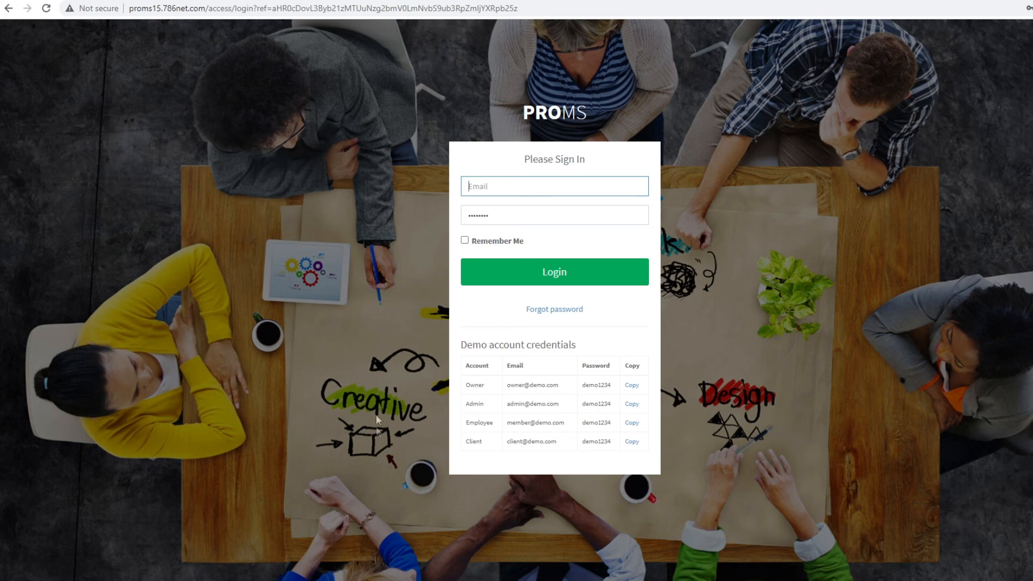
pyautogui.click(630, 424)
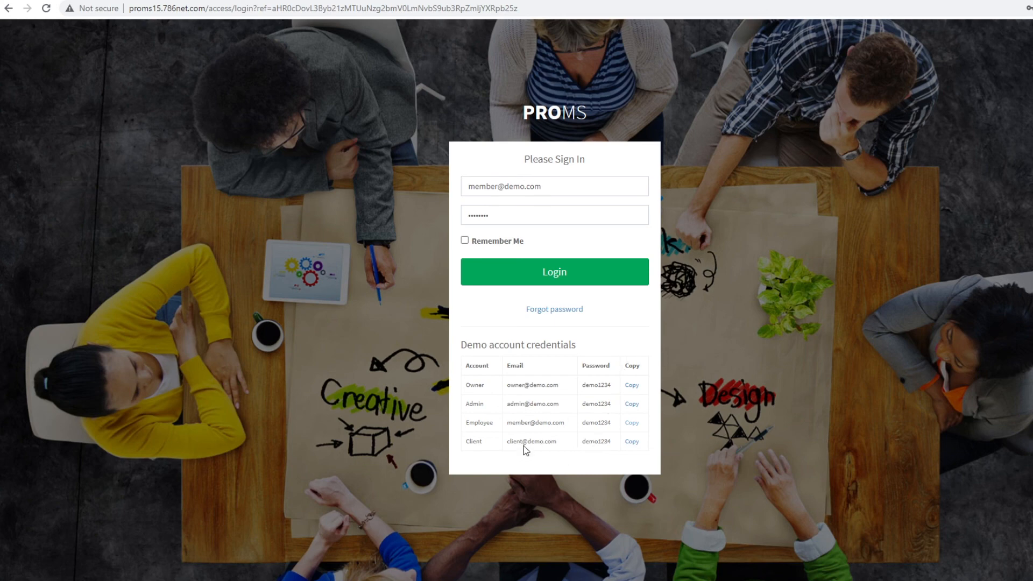
pyautogui.click(574, 275)
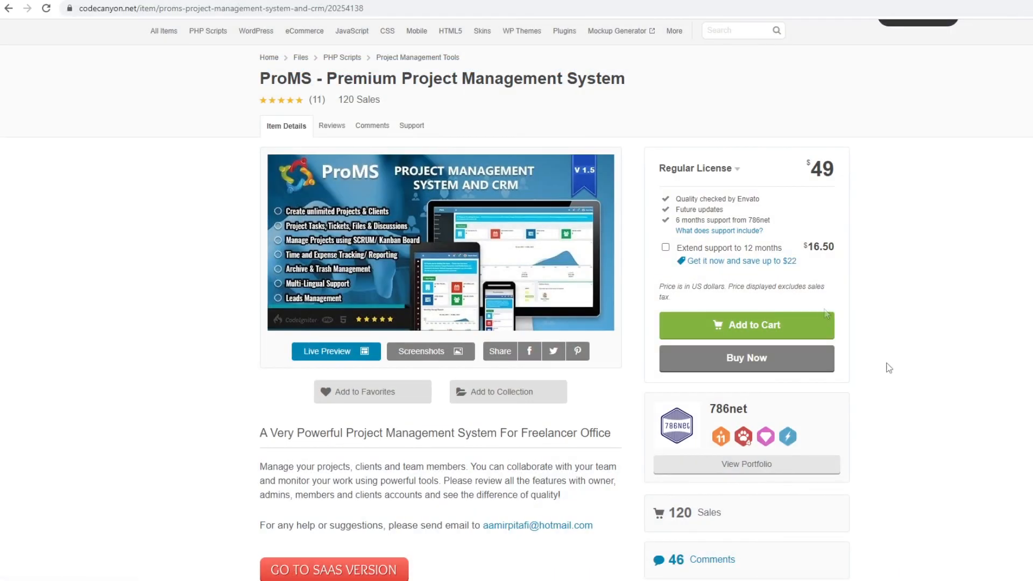
# - Scroll through the CodeCanyon ProMS page's description, $49 Regular License price and feature list
pyautogui.scroll(-4, 888, 366)
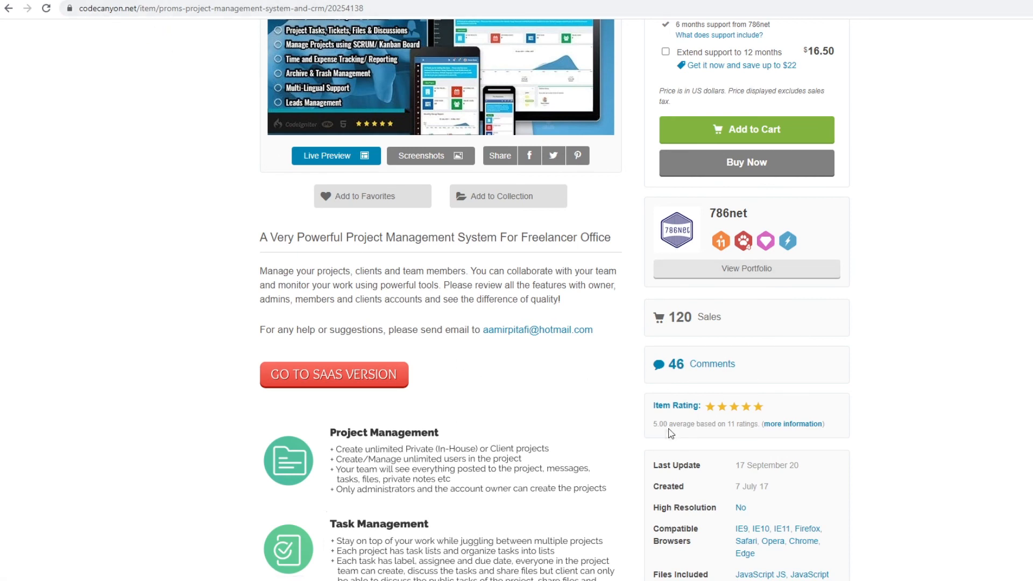
pyautogui.scroll(-2, 671, 433)
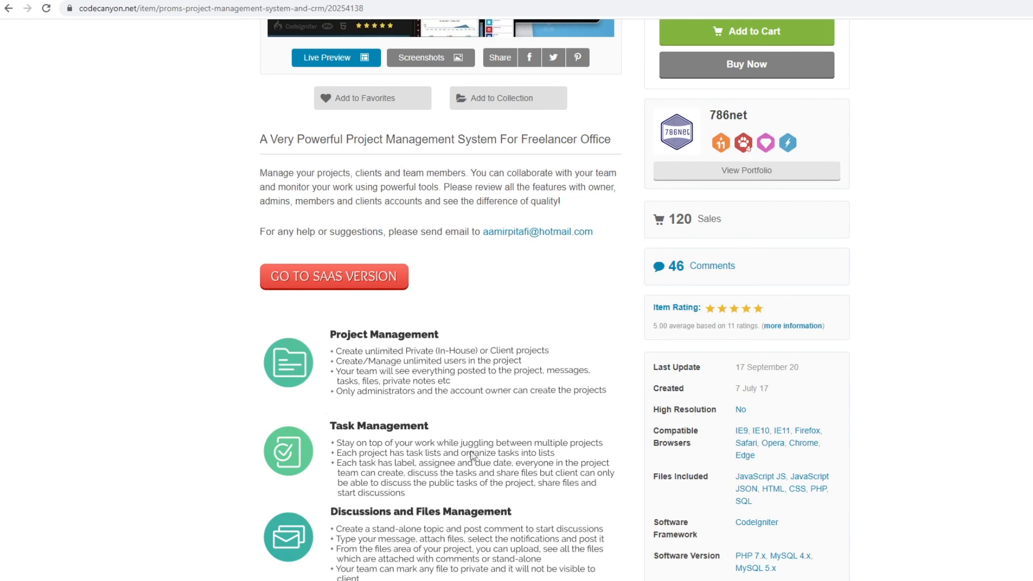
pyautogui.scroll(3, 587, 455)
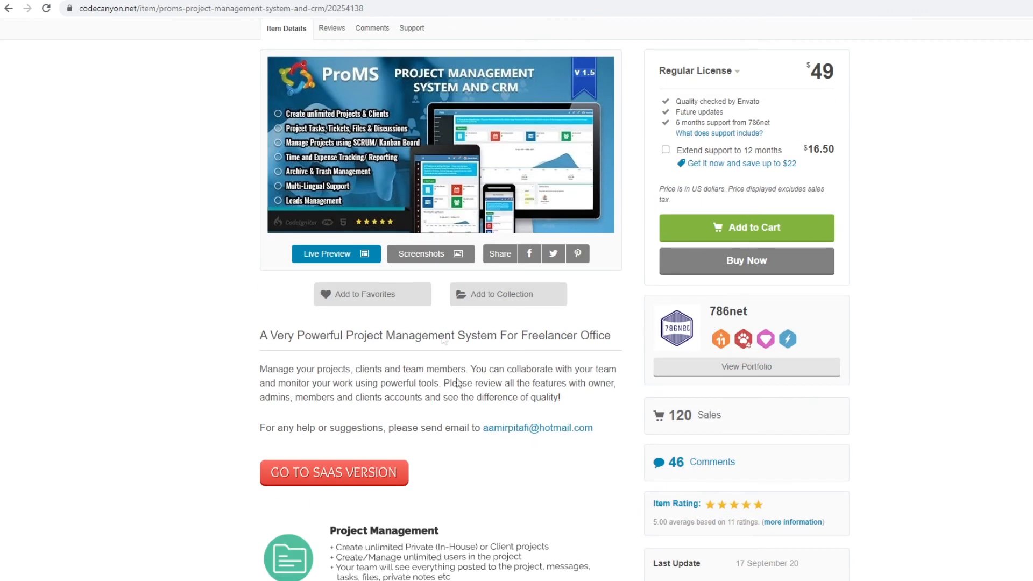
pyautogui.scroll(3, 805, 426)
pyautogui.scroll(-3, 806, 426)
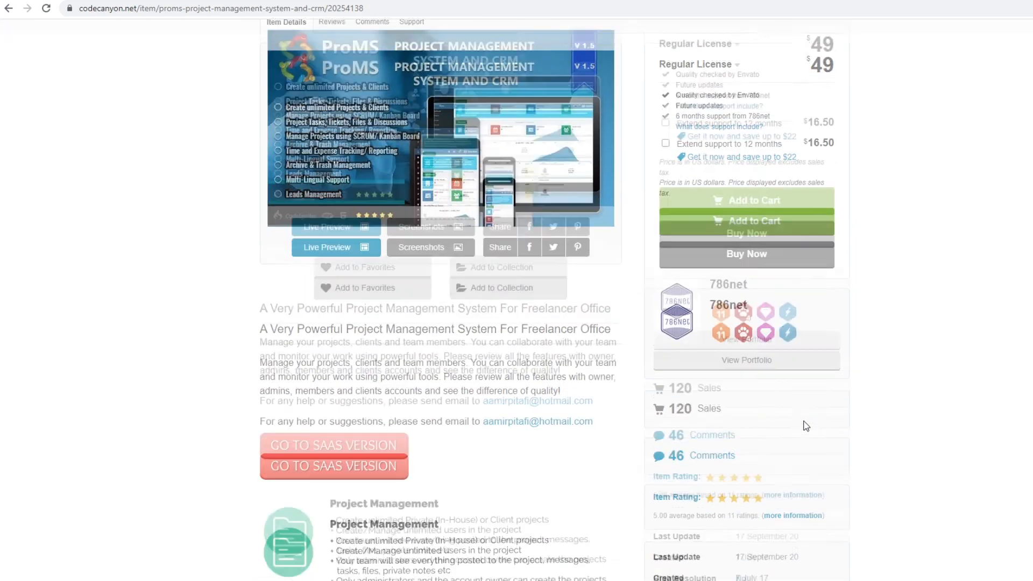
pyautogui.scroll(-4, 805, 426)
pyautogui.scroll(5, 525, 375)
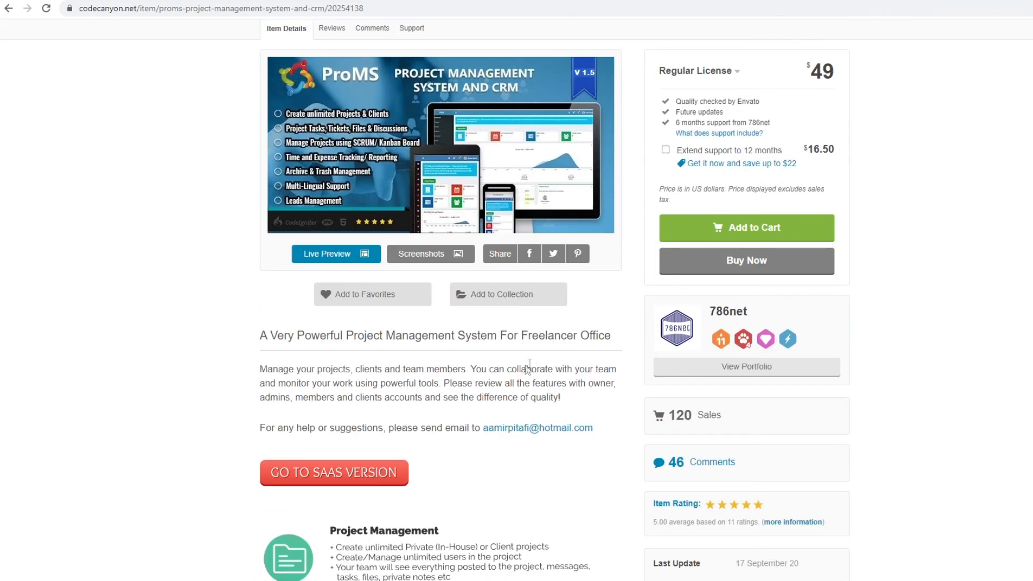
pyautogui.scroll(2, 571, 366)
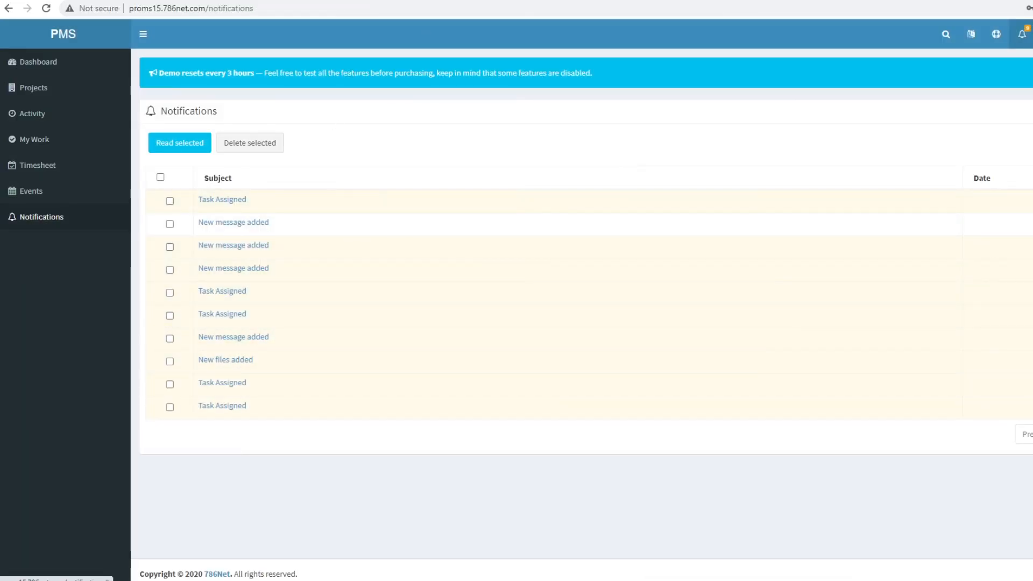
# - Log out of the employee account, sign in as the Client demo user, and view Projects then Dashboard
pyautogui.click(1032, 34)
pyautogui.click(1032, 168)
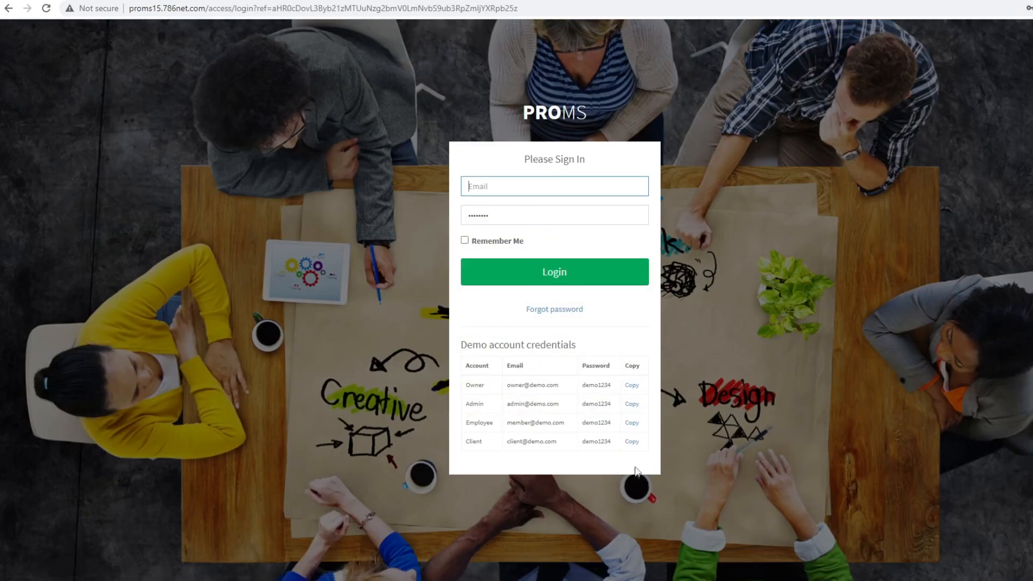
pyautogui.click(632, 445)
pyautogui.click(538, 281)
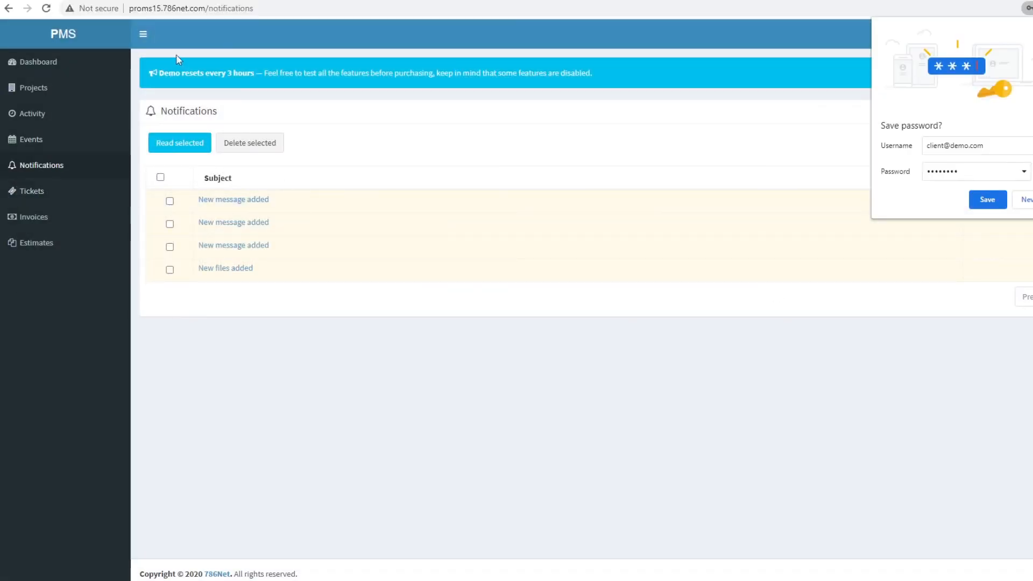
pyautogui.click(64, 87)
pyautogui.click(60, 64)
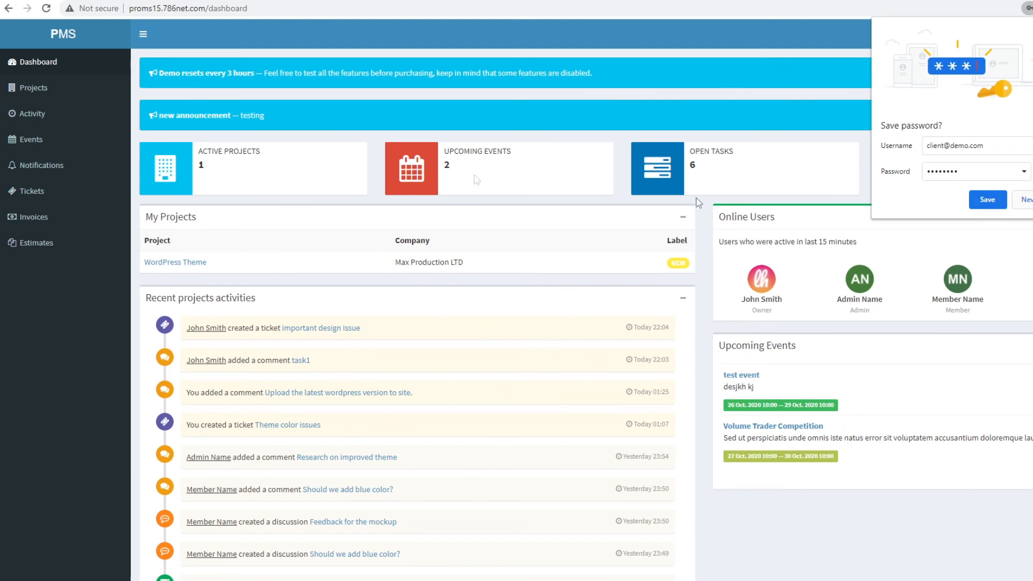
# - Open WordPress Theme and view its discussions, tasks, files, tickets, timesheet, invoices, notes and activity
pyautogui.click(34, 92)
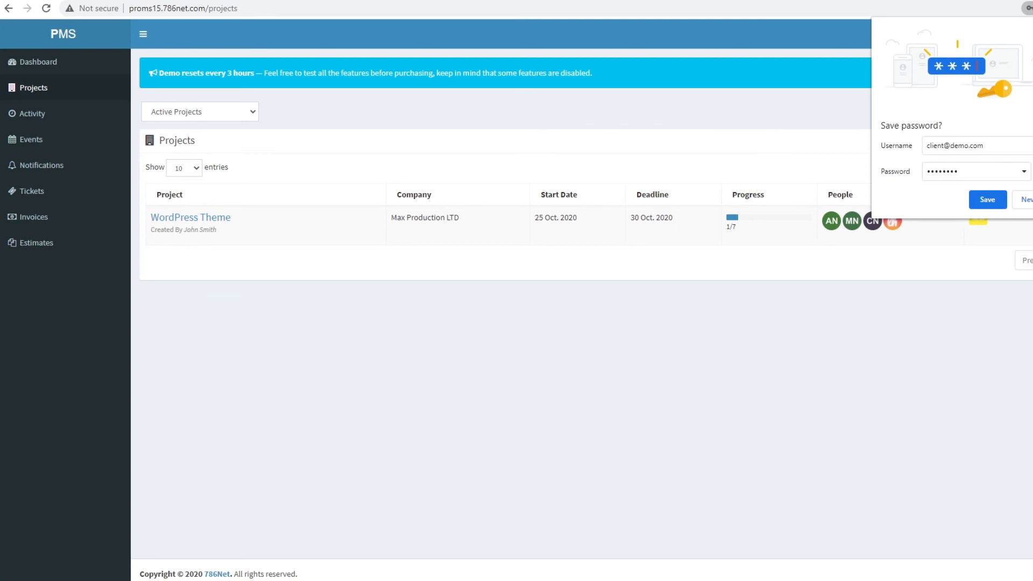
pyautogui.click(187, 218)
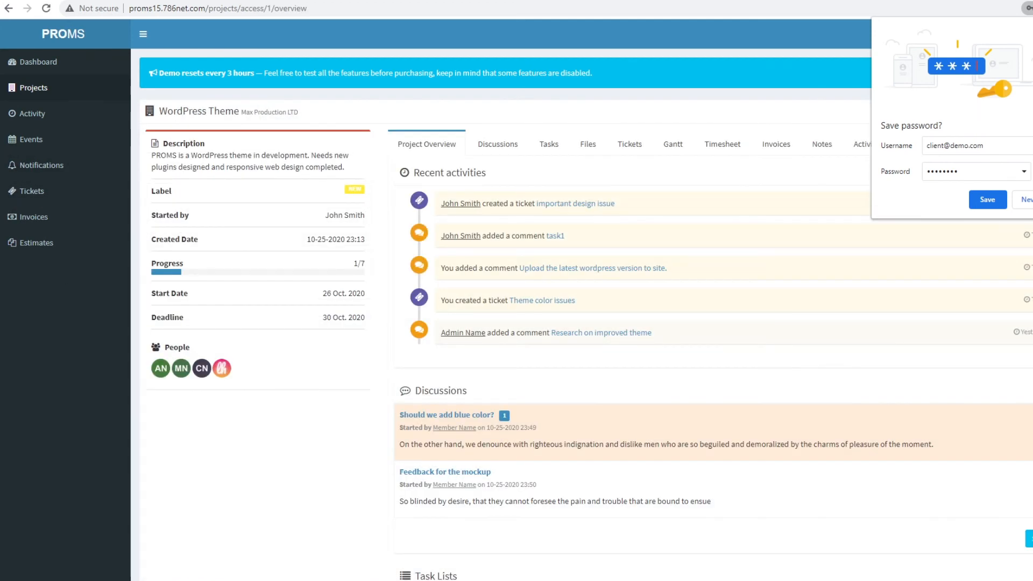
pyautogui.click(515, 153)
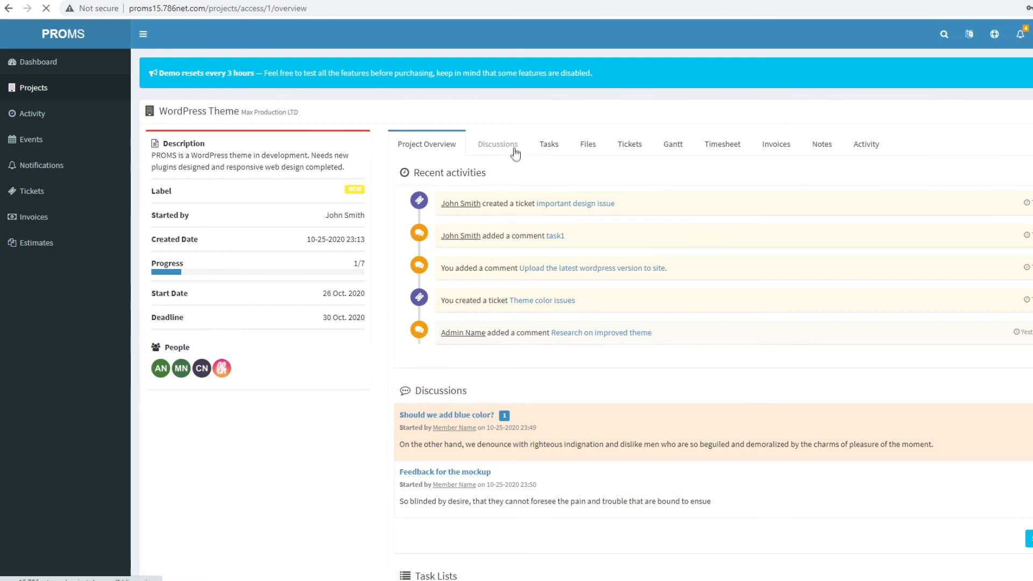
pyautogui.click(315, 157)
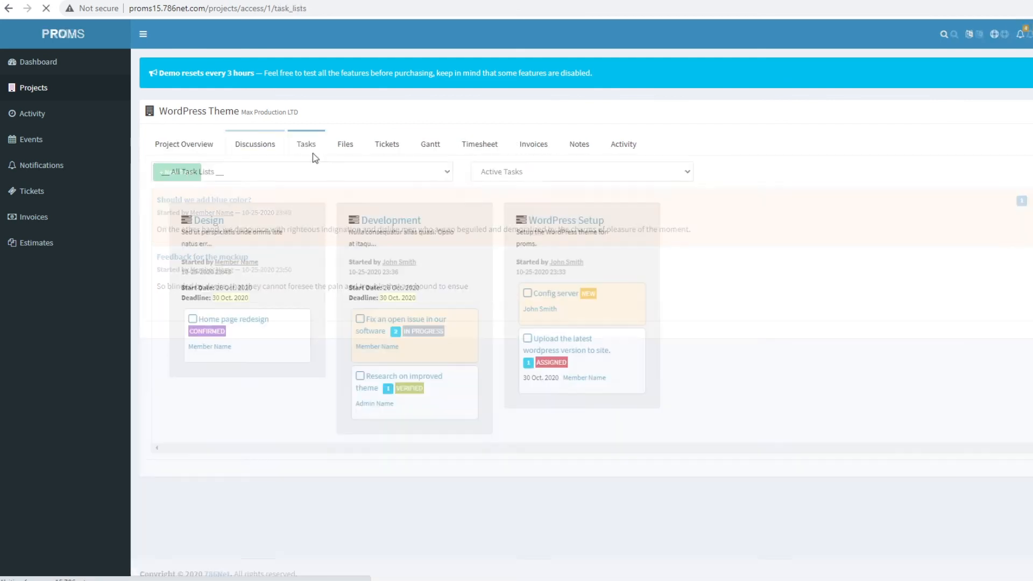
pyautogui.click(350, 156)
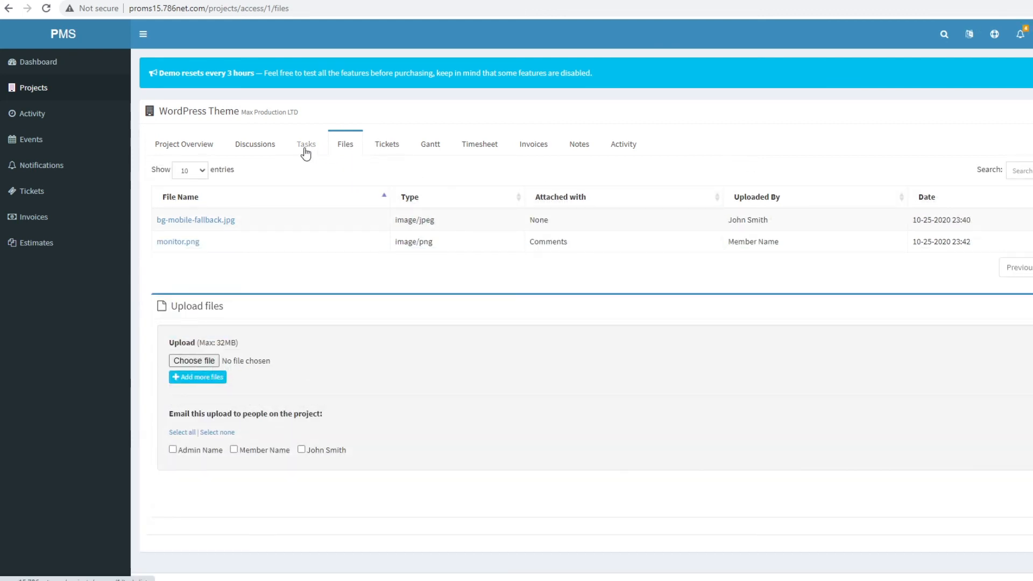
pyautogui.click(306, 153)
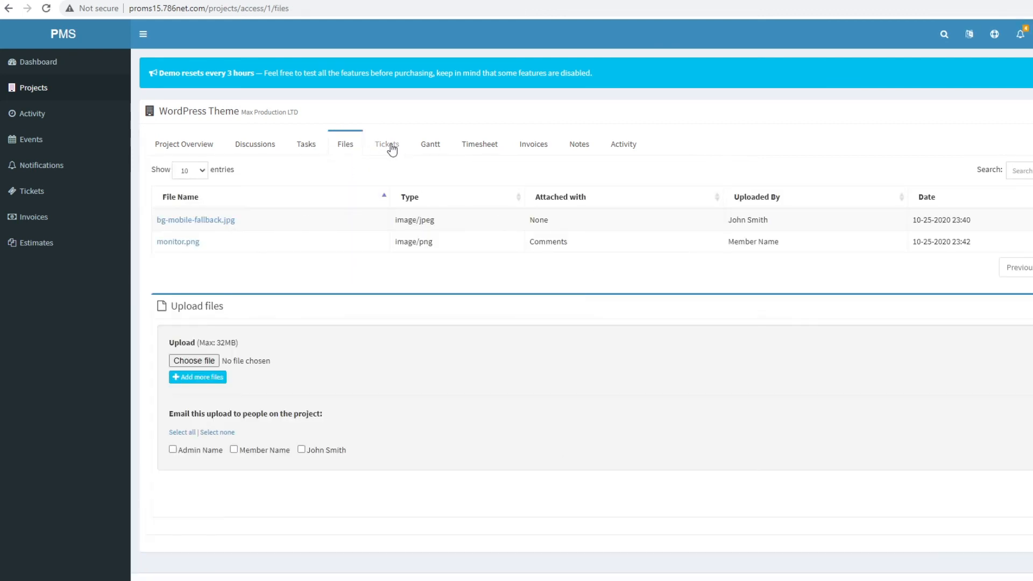
pyautogui.click(392, 151)
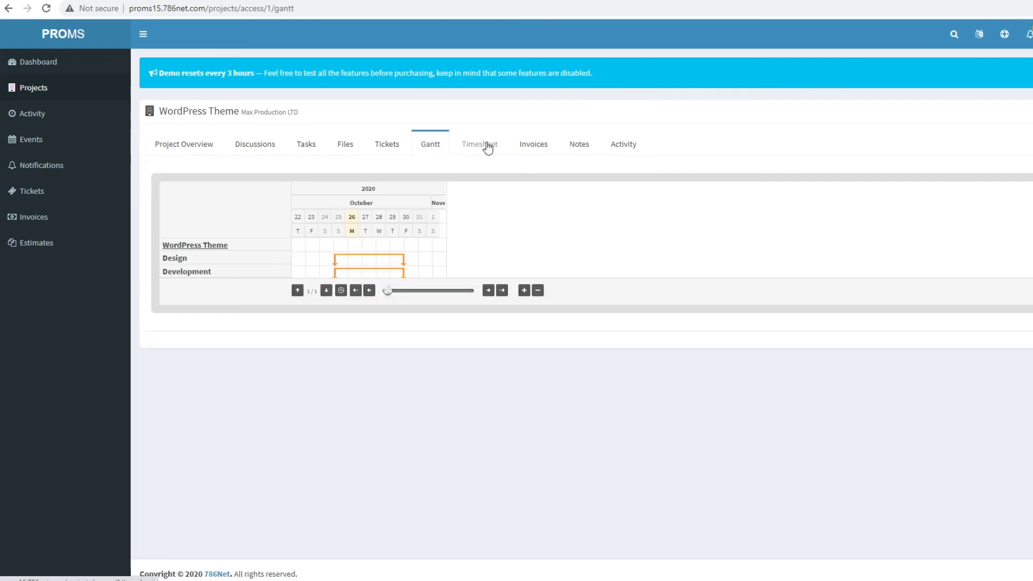
pyautogui.click(487, 147)
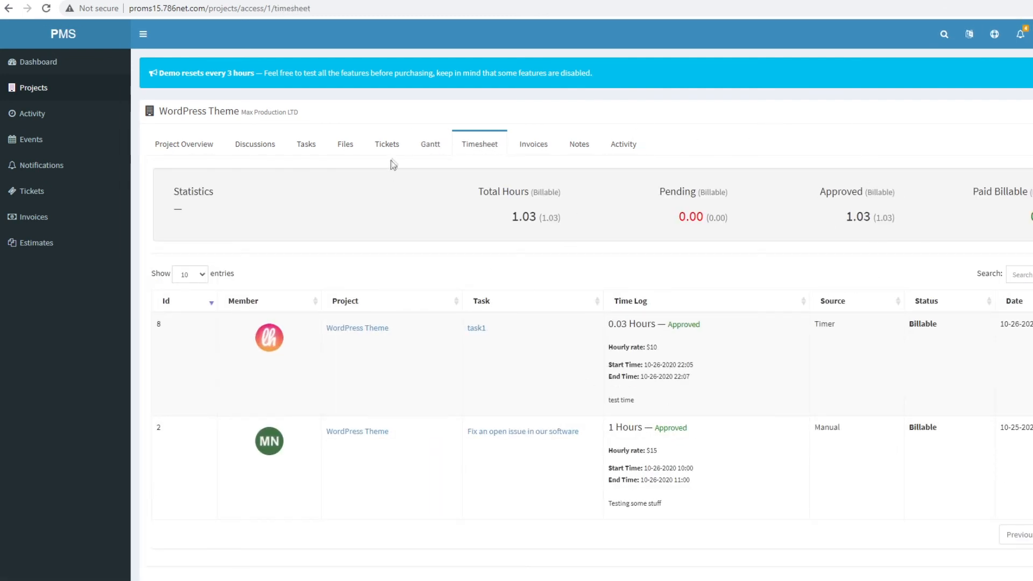
pyautogui.click(528, 145)
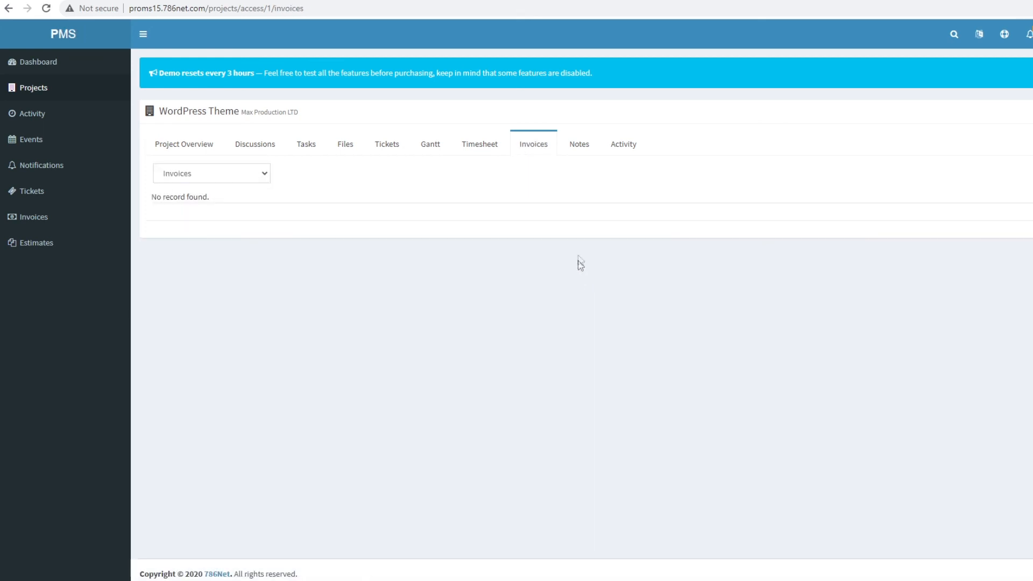
pyautogui.click(576, 144)
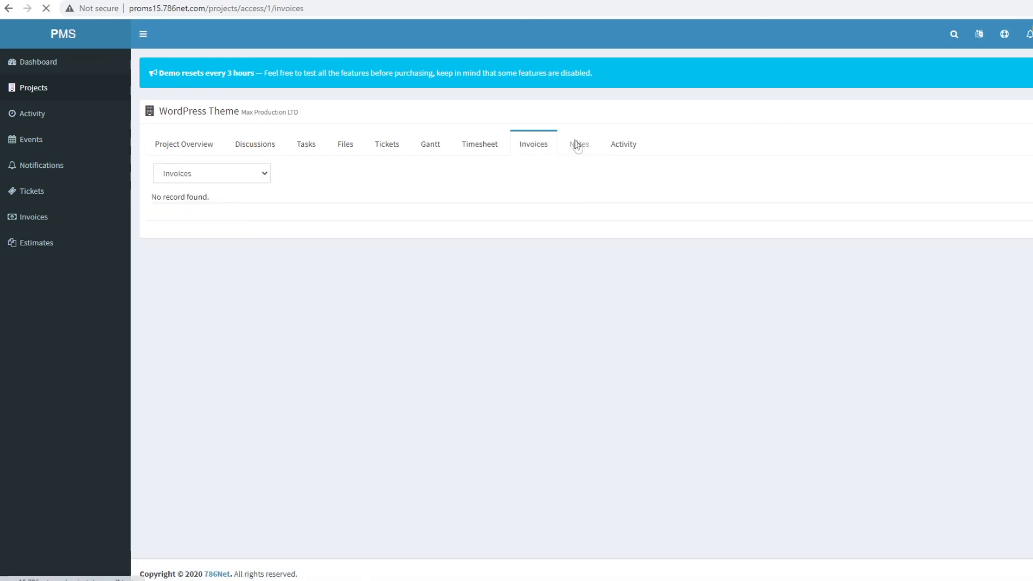
pyautogui.click(624, 145)
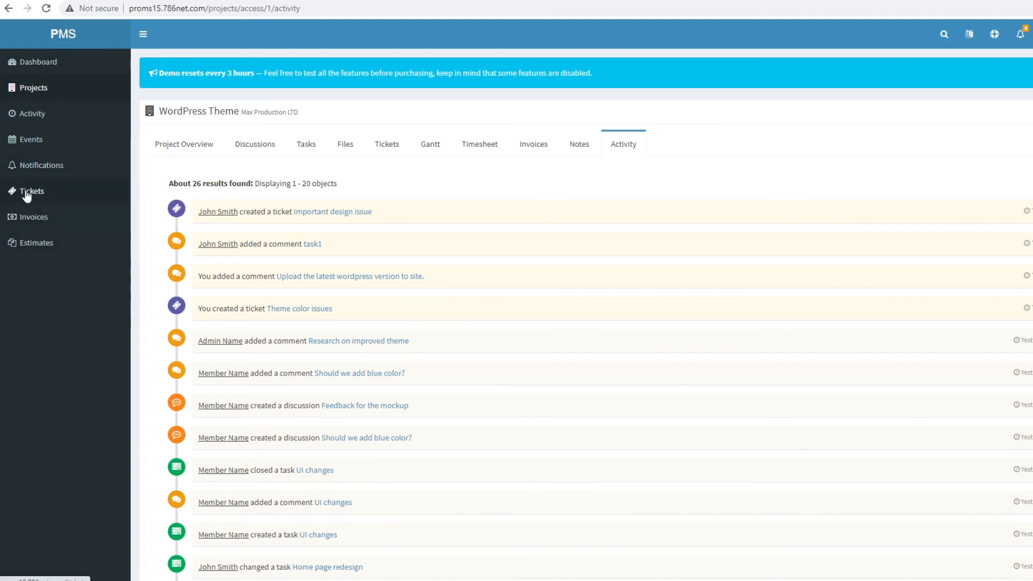
# - Check the client's estimates and invoices, return to the dashboard, and sign out
pyautogui.click(39, 246)
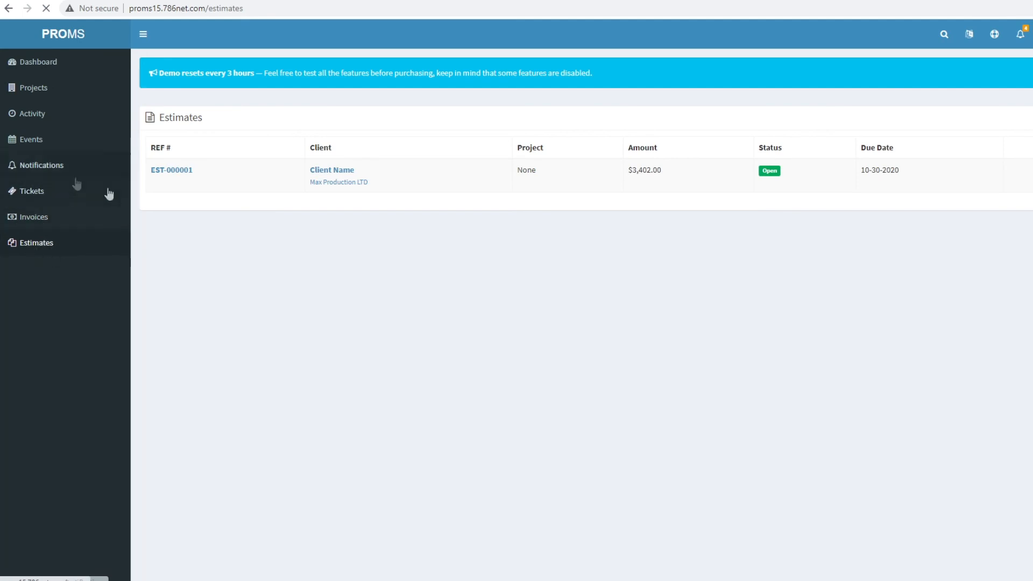
pyautogui.click(18, 217)
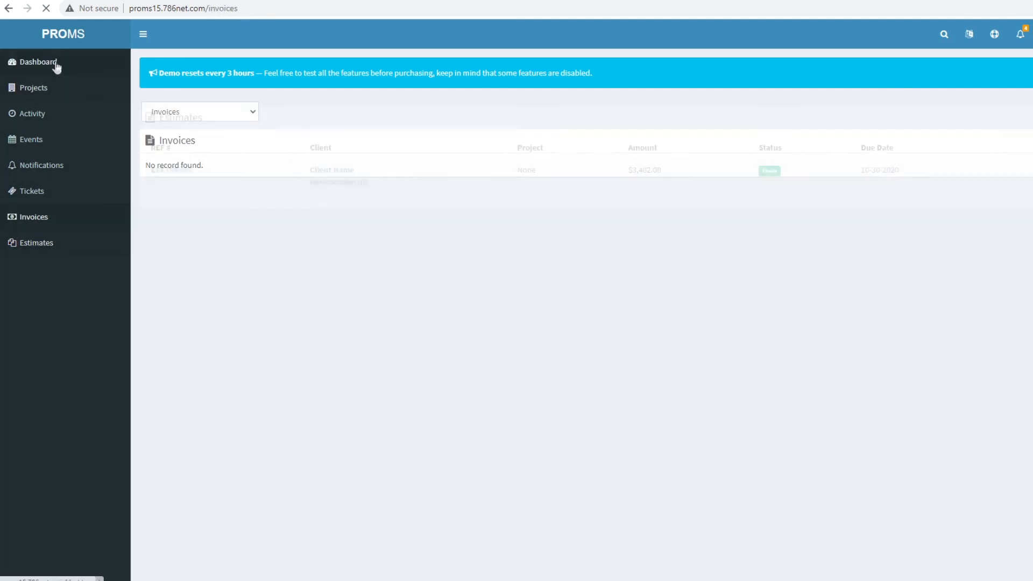
pyautogui.click(54, 63)
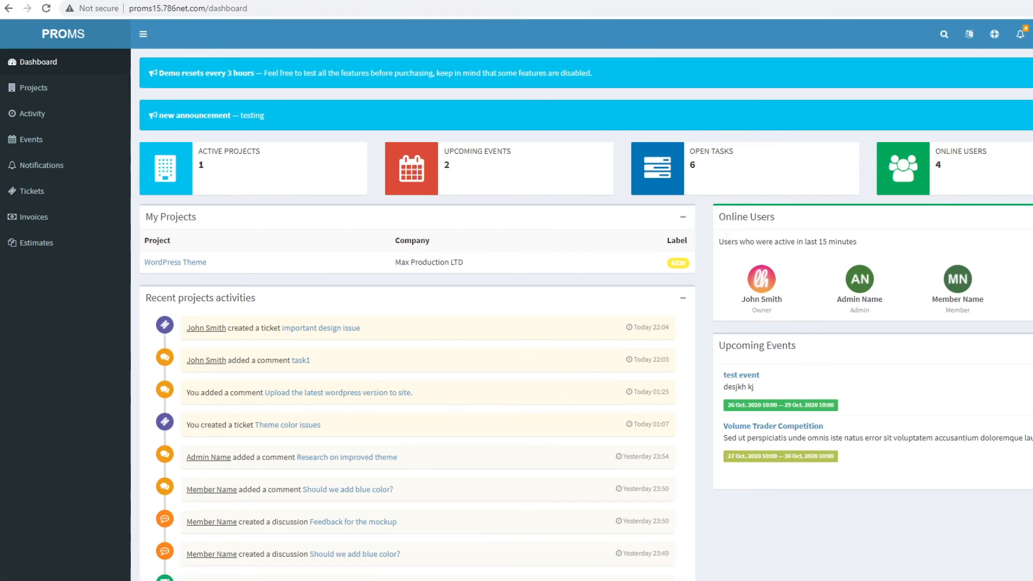
pyautogui.click(1029, 34)
pyautogui.click(982, 168)
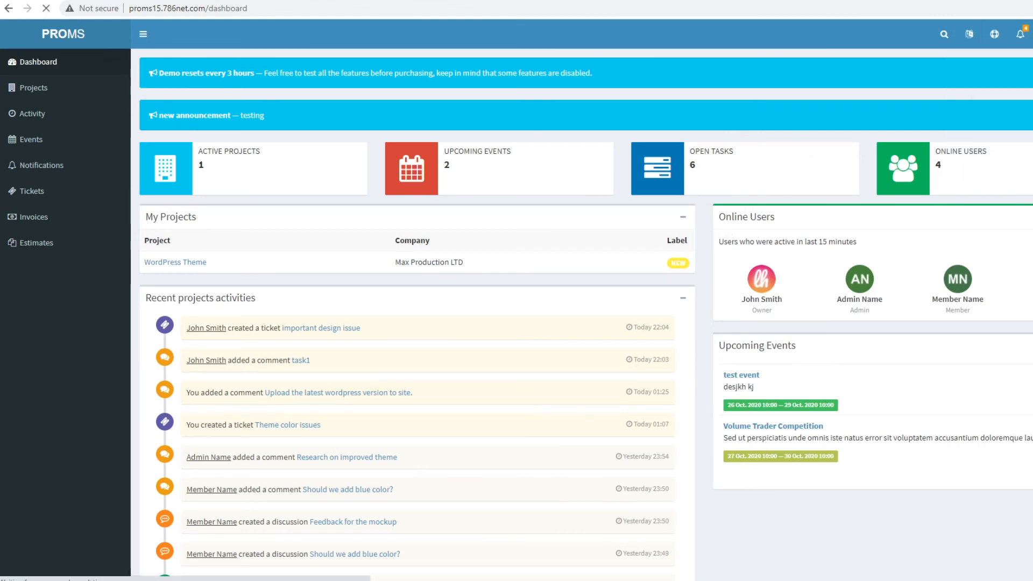